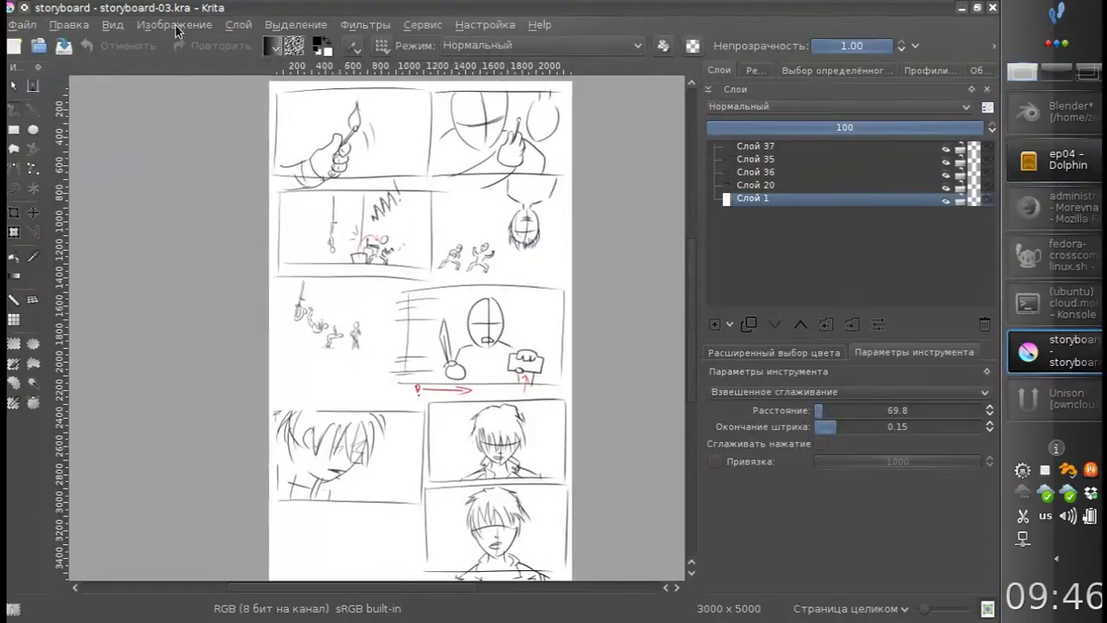
# Resize the storyboard image in Krita to a height of 3000 px
pyautogui.click(173, 24)
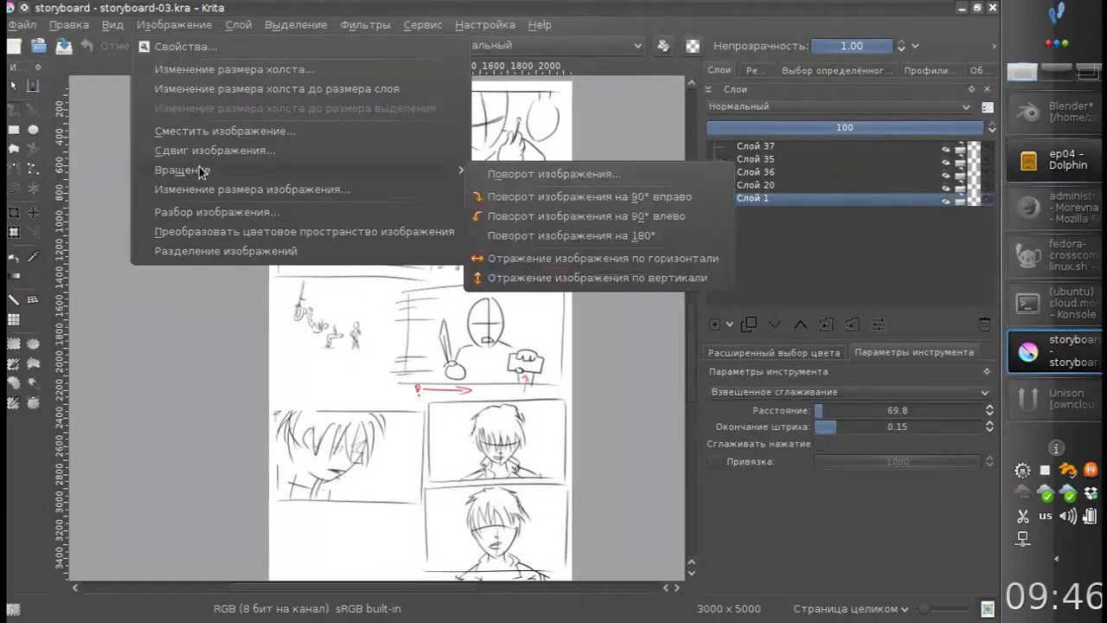
pyautogui.click(199, 185)
pyautogui.press('Tab')
pyautogui.write('2')
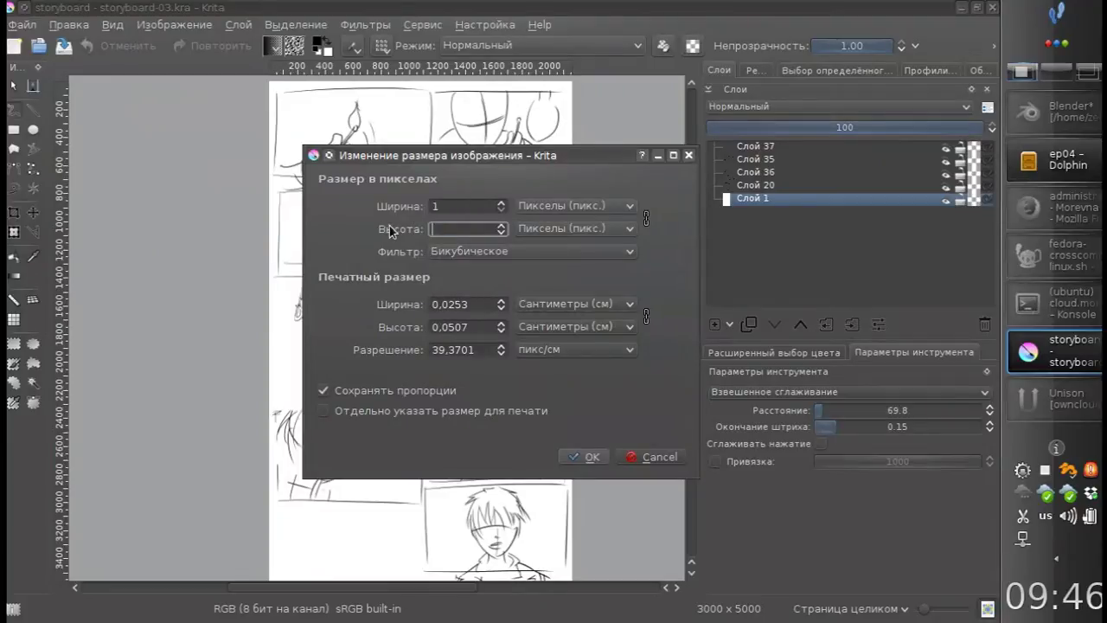
pyautogui.write('00')
pyautogui.click(585, 456)
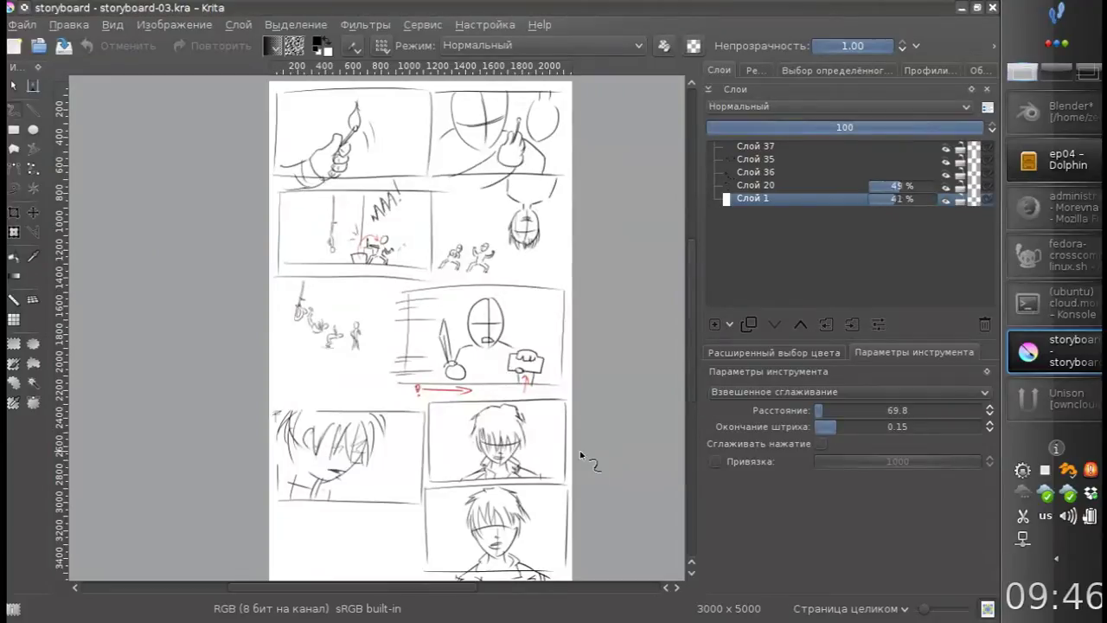
# Save a copy of the storyboard as storyboard-03.png
pyautogui.click(21, 25)
pyautogui.click(70, 125)
pyautogui.doubleClick(468, 435)
pyautogui.write('png')
pyautogui.press('Return')
pyautogui.click(569, 388)
# Close Krita and launch synfigstudio from the Konsole bash session
pyautogui.click(992, 8)
pyautogui.click(1051, 303)
pyautogui.click(294, 522)
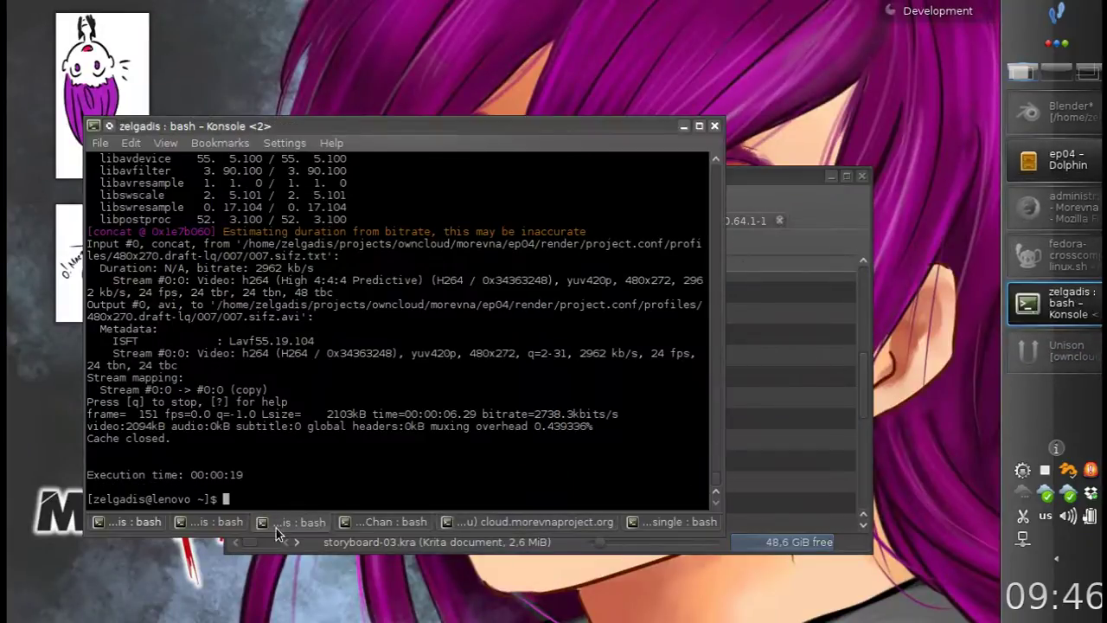
pyautogui.scroll(1, 201, 530)
pyautogui.scroll(1, 201, 529)
pyautogui.write('LANG=C synfigst')
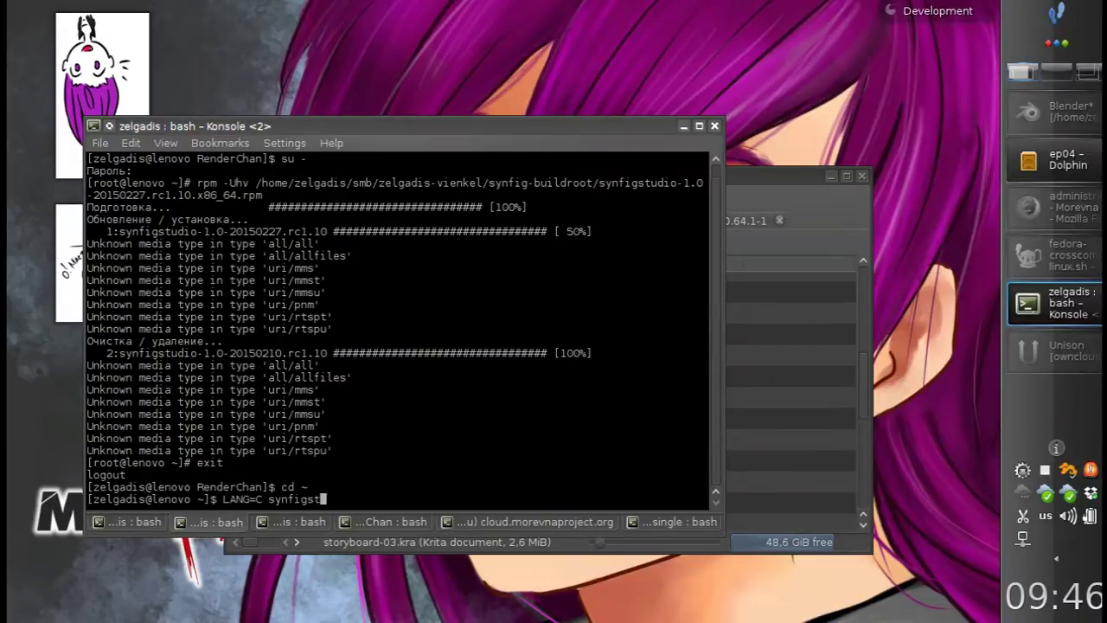
pyautogui.write('udio')
pyautogui.press('Return')
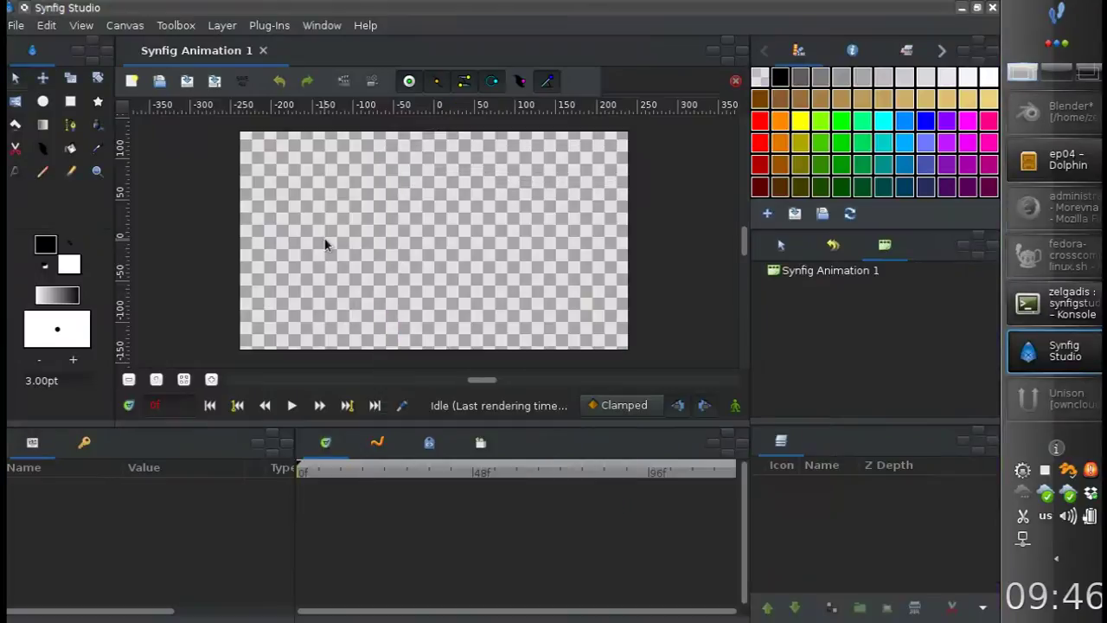
# Start saving the new animation and create a folder named 010
pyautogui.hotkey('ctrl', 's')
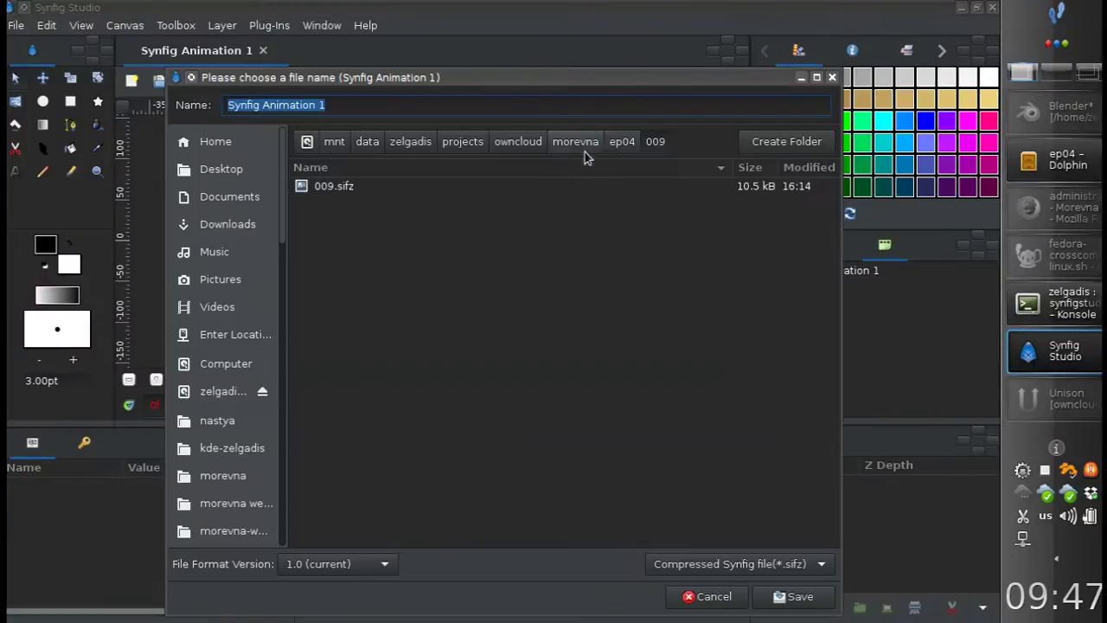
pyautogui.click(775, 143)
pyautogui.write('010')
pyautogui.press('Return')
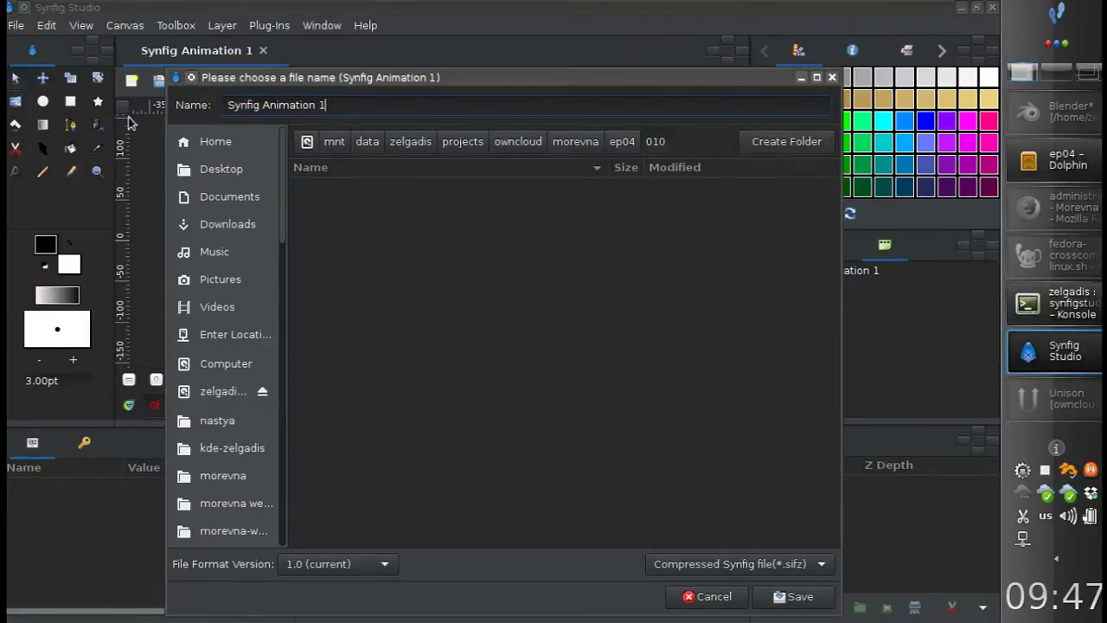
# Save the animation as 010.sifz, then import storyboard-03.png
pyautogui.write('010')
pyautogui.press('Return')
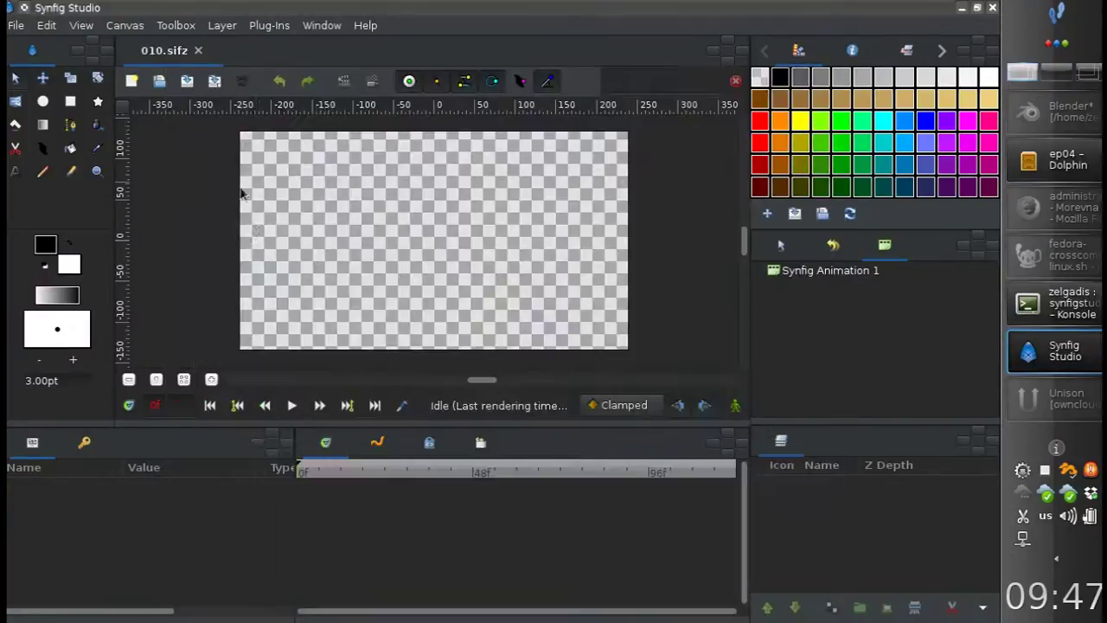
pyautogui.hotkey('ctrl', 'i')
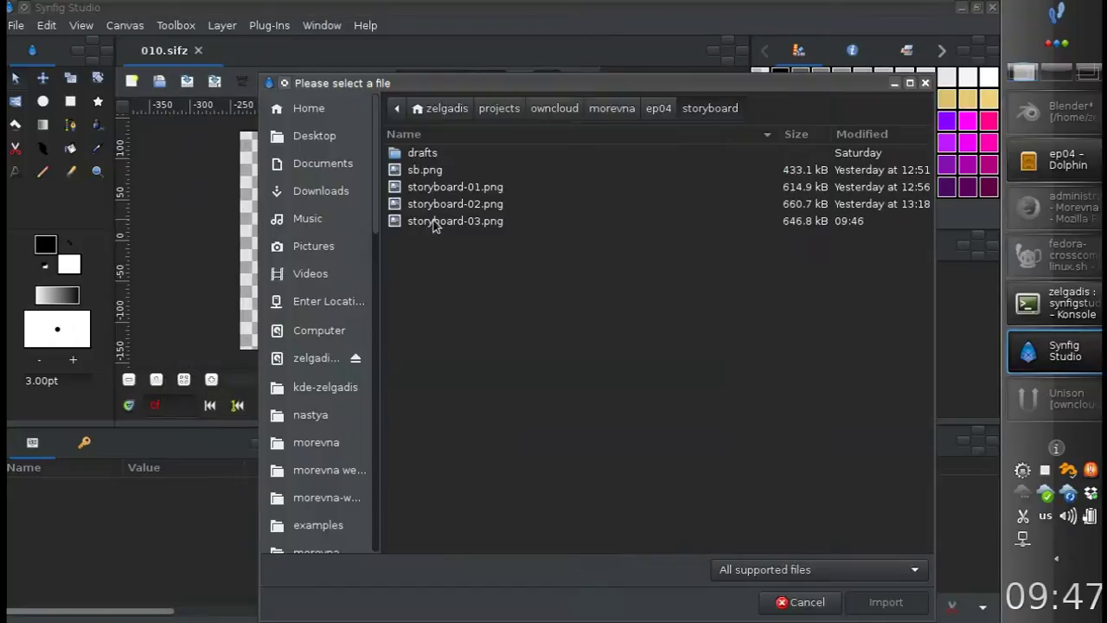
pyautogui.doubleClick(407, 222)
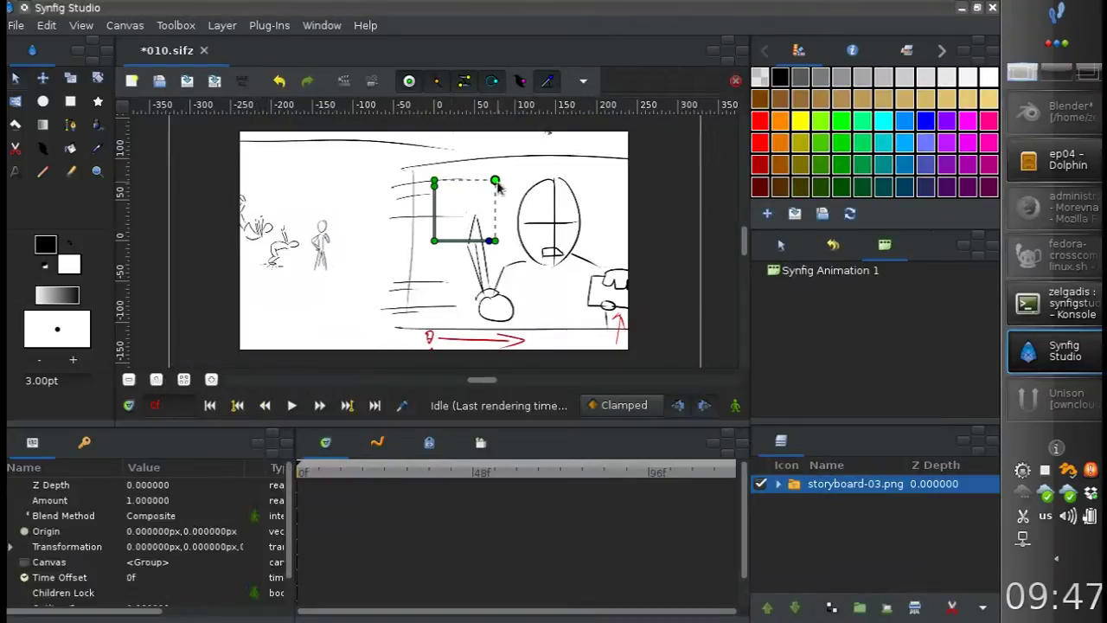
# Move and enlarge storyboard-03.png until the hand-holding-brush panel fills the frame
pyautogui.moveTo(451, 214); pyautogui.dragTo(417, 288)
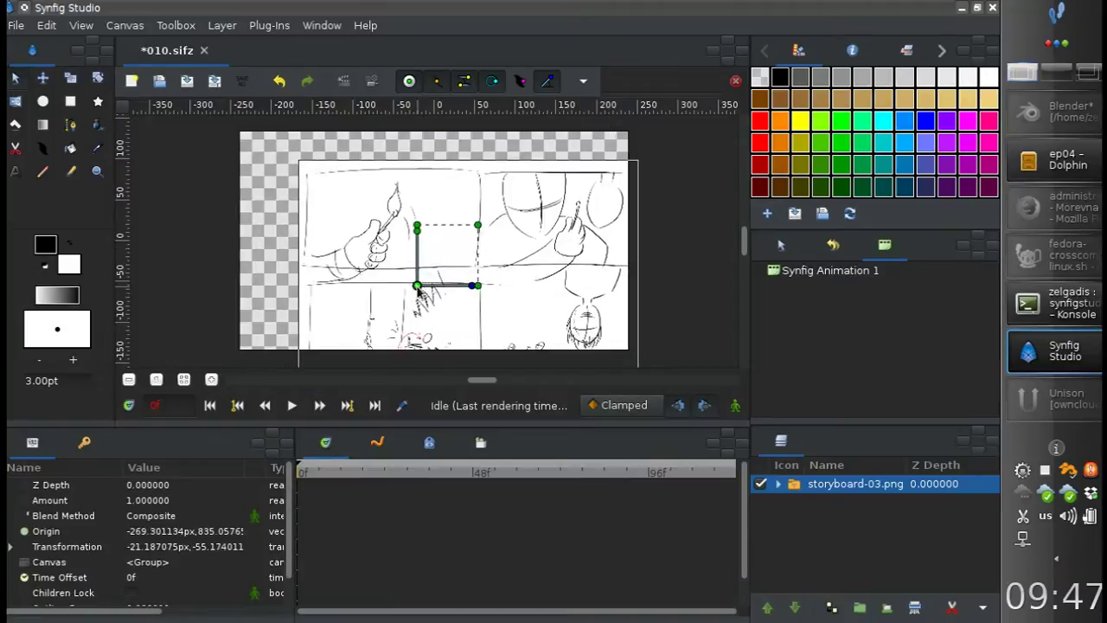
pyautogui.moveTo(497, 224); pyautogui.dragTo(481, 229)
pyautogui.moveTo(425, 299)
pyautogui.mouseDown()
pyautogui.moveTo(448, 323)
pyautogui.moveTo(473, 306)
pyautogui.mouseUp()
pyautogui.moveTo(519, 251)
pyautogui.mouseDown()
pyautogui.moveTo(487, 199)
pyautogui.moveTo(519, 185)
pyautogui.mouseUp()
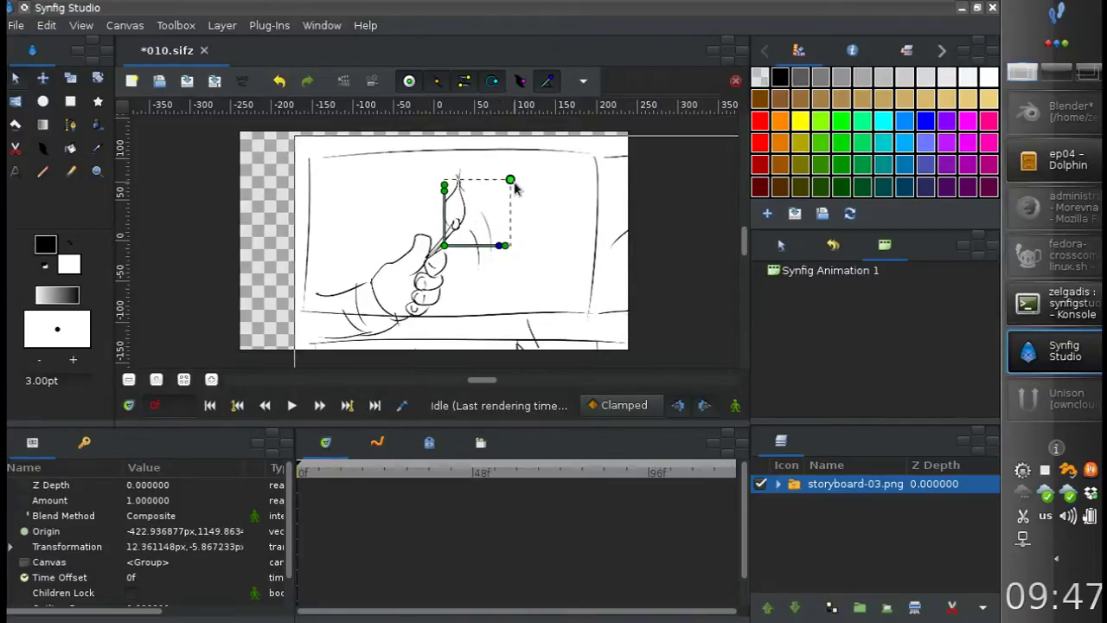
pyautogui.moveTo(453, 257)
pyautogui.mouseDown()
pyautogui.moveTo(413, 288)
pyautogui.moveTo(434, 255)
pyautogui.moveTo(424, 262)
pyautogui.mouseUp()
# Duplicate the storyboard layer, hide the lower copy, and select the top one
pyautogui.click(832, 607)
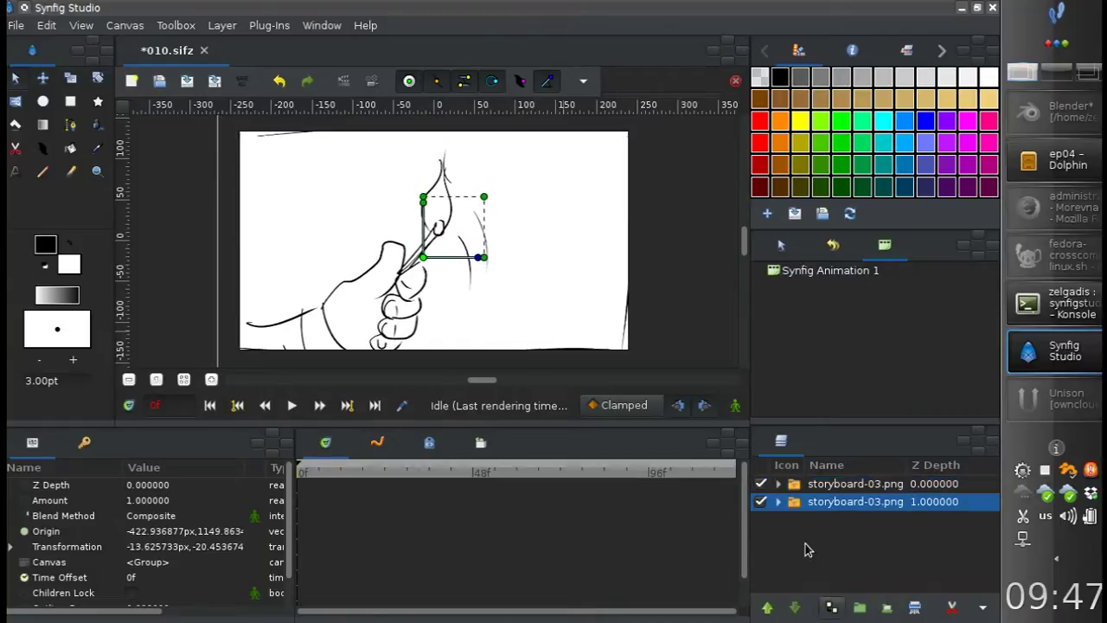
pyautogui.click(759, 501)
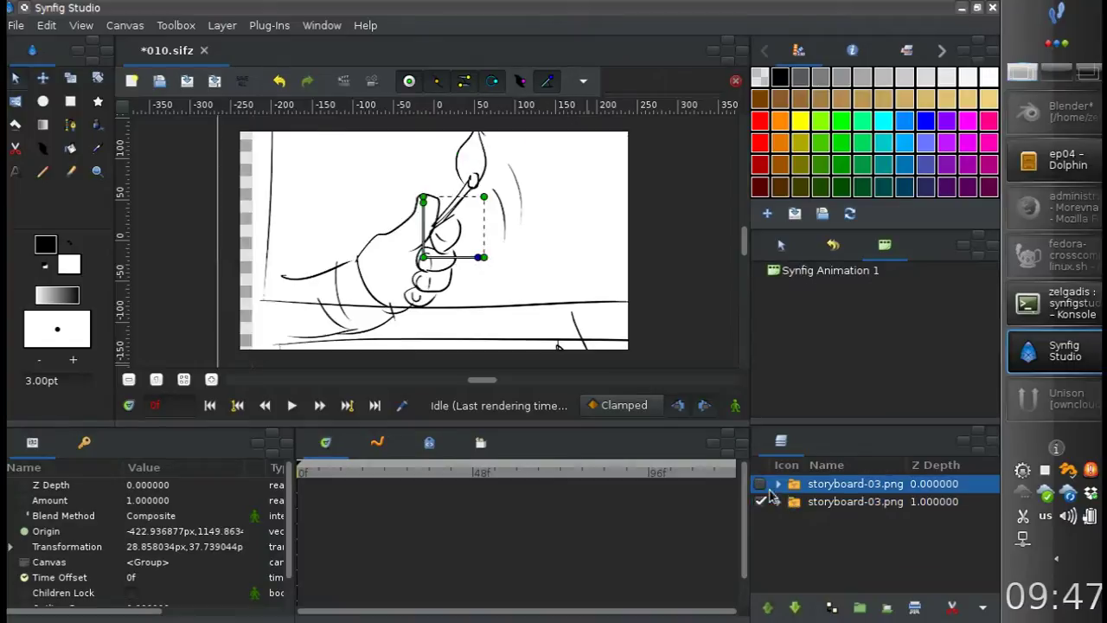
pyautogui.click(856, 484)
# Cut out the hand and brush from the top copy with a closed outline
pyautogui.click(15, 148)
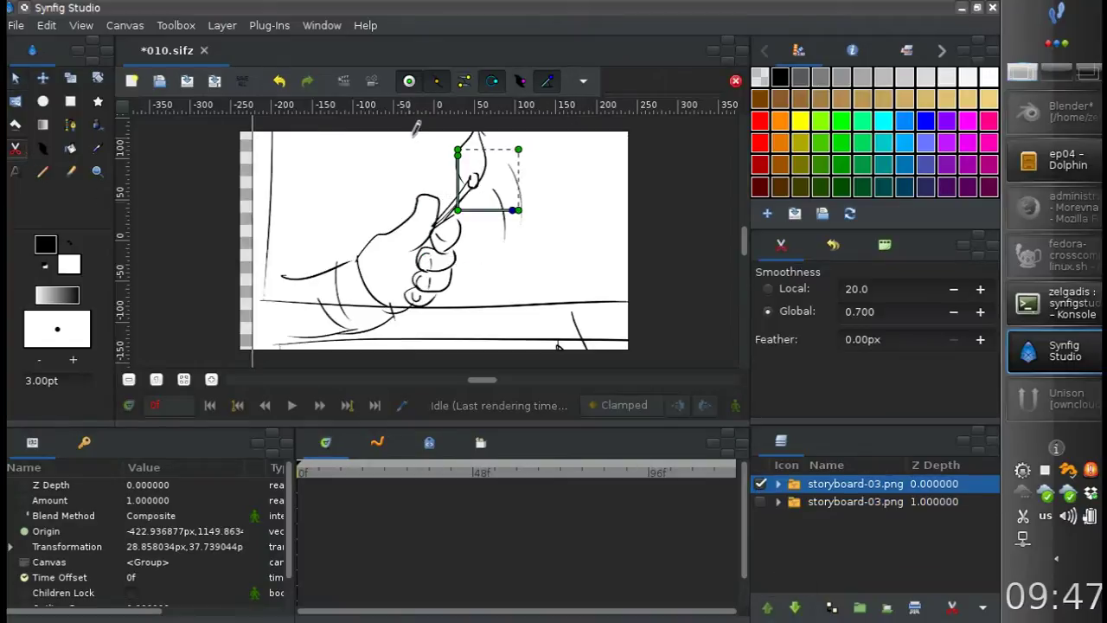
pyautogui.moveTo(297, 256); pyautogui.dragTo(323, 252)
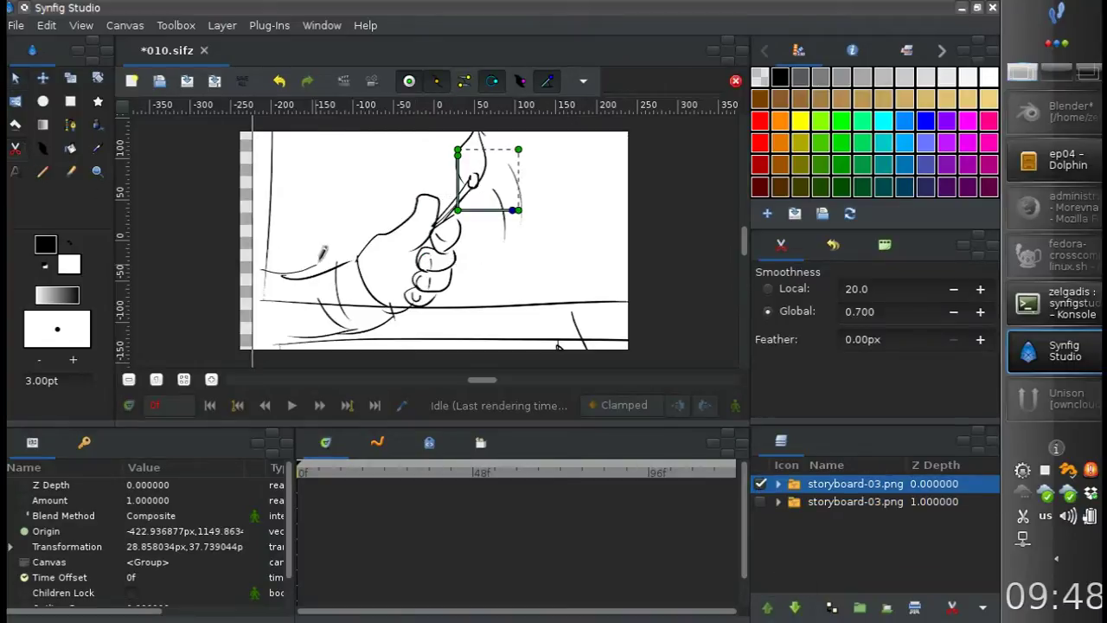
pyautogui.moveTo(538, 207); pyautogui.dragTo(361, 339)
pyautogui.moveTo(558, 345); pyautogui.dragTo(257, 264)
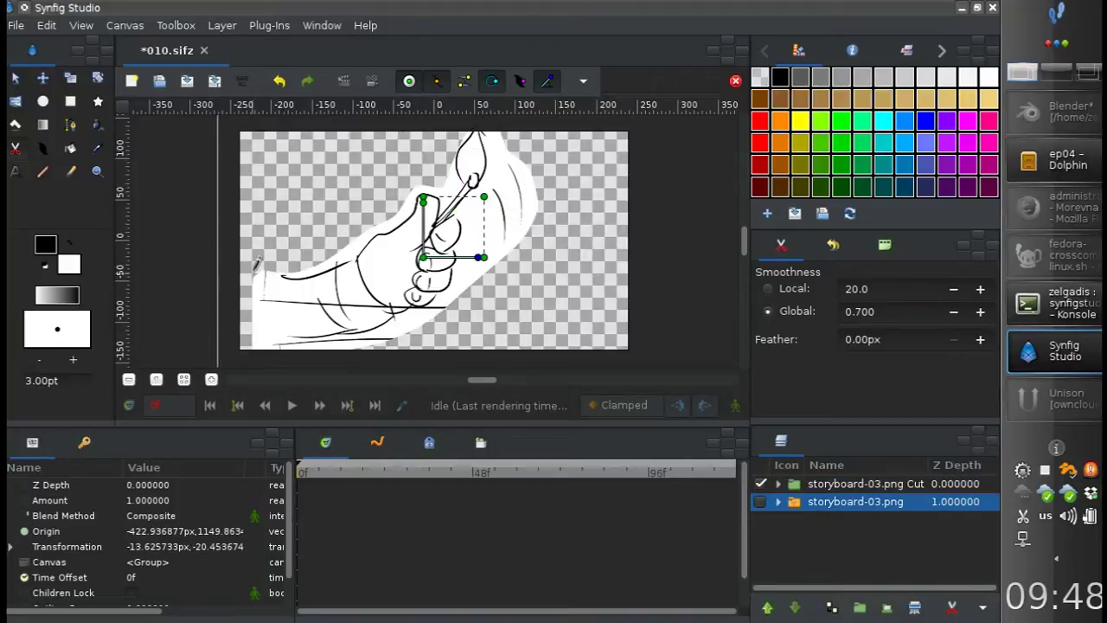
pyautogui.click(15, 80)
# Show the full storyboard again and set the Cut layer's Amount to 0.7
pyautogui.click(831, 488)
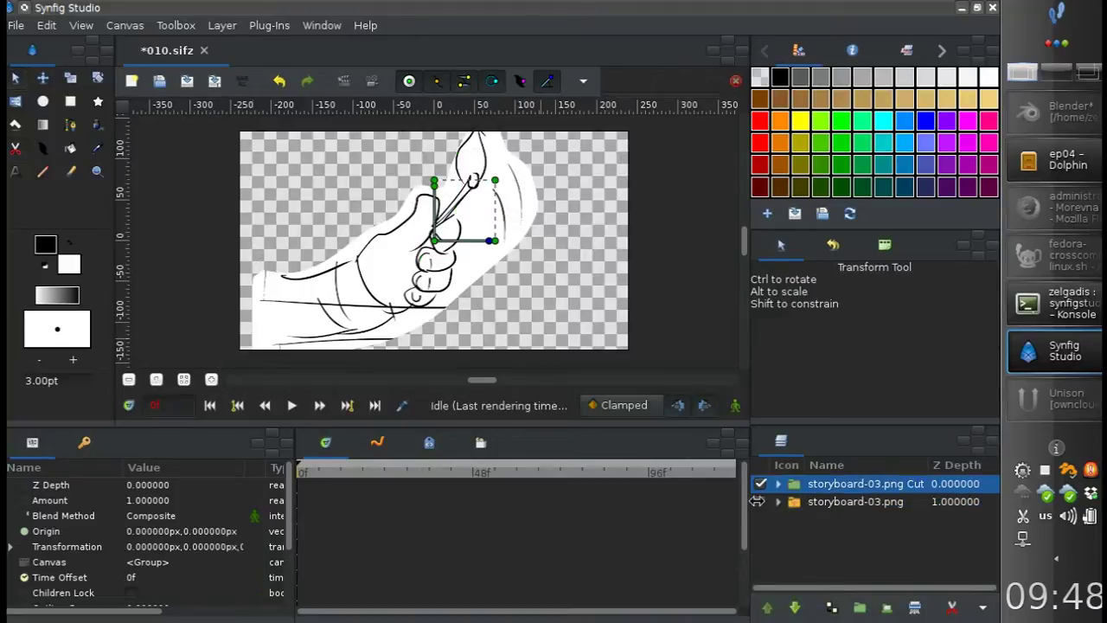
pyautogui.click(760, 501)
pyautogui.click(799, 484)
pyautogui.doubleClick(147, 500)
pyautogui.write('0.7')
pyautogui.press('Return')
pyautogui.scroll(-1, 386, 273)
# Move the Cut layer's pivot lower-left, undo trial rotations, and set brightness to 93%
pyautogui.moveTo(447, 205); pyautogui.dragTo(202, 321)
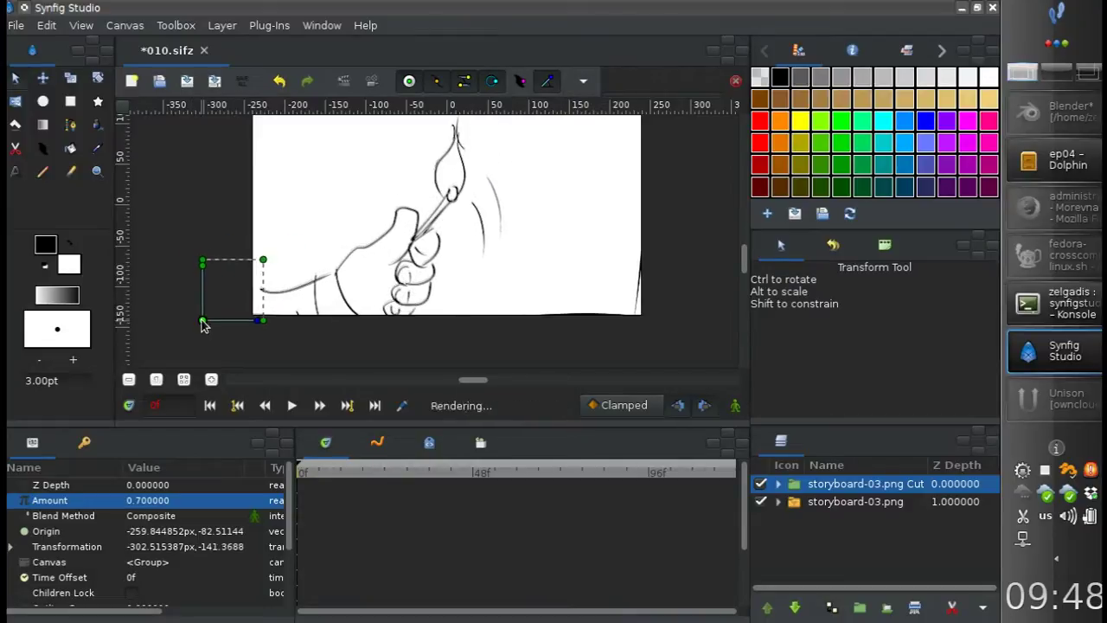
pyautogui.moveTo(273, 278); pyautogui.dragTo(252, 333)
pyautogui.hotkey('ctrl', 'z')
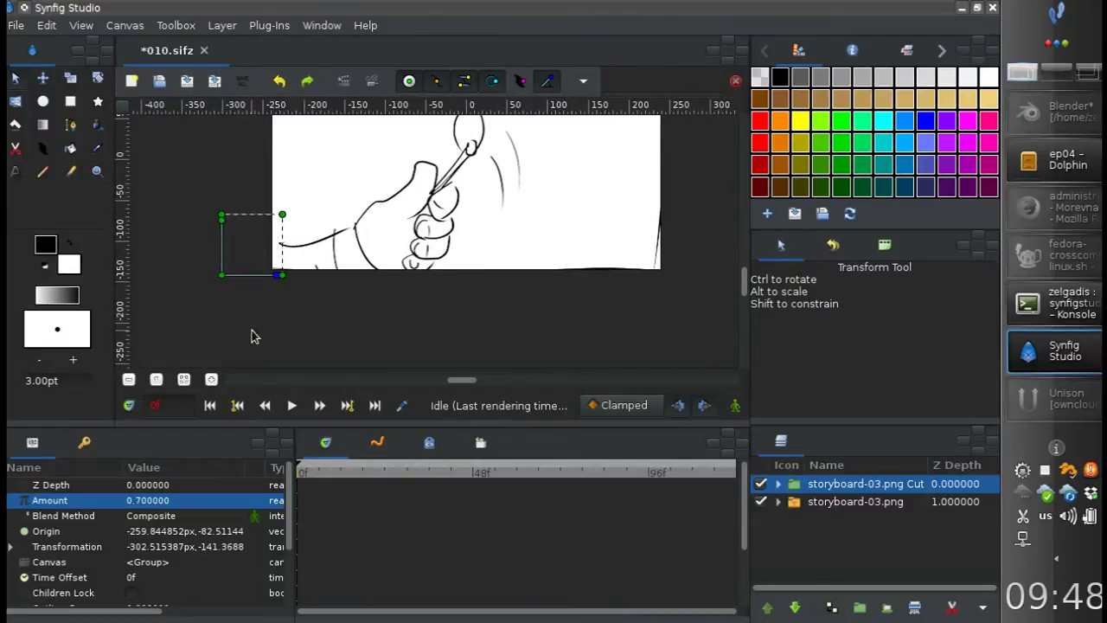
pyautogui.moveTo(279, 277); pyautogui.dragTo(268, 313)
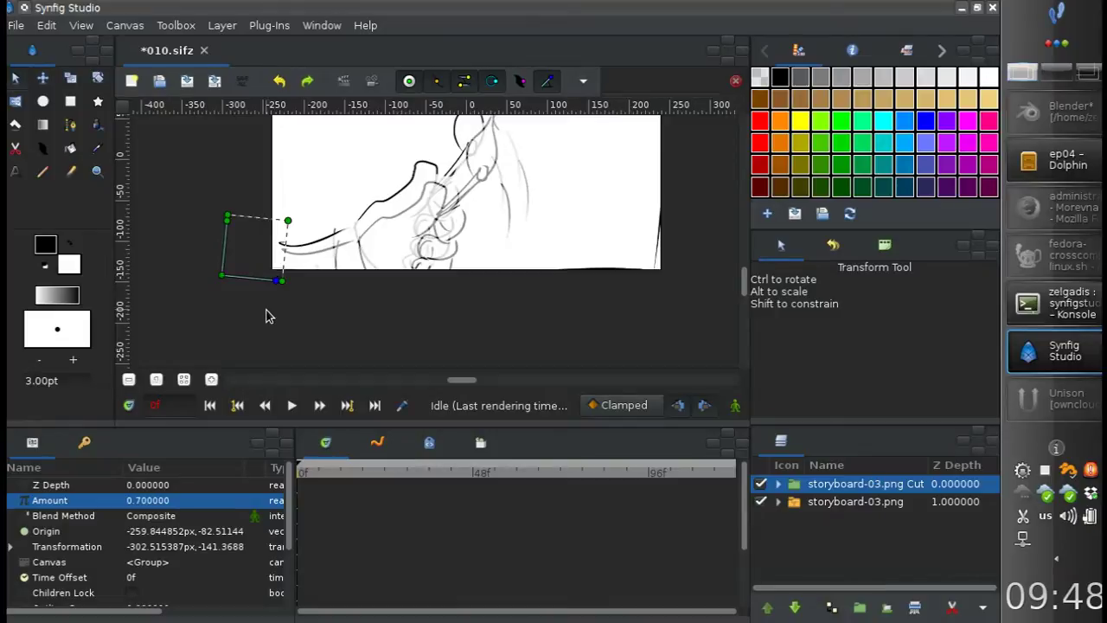
pyautogui.hotkey('ctrl', 'z')
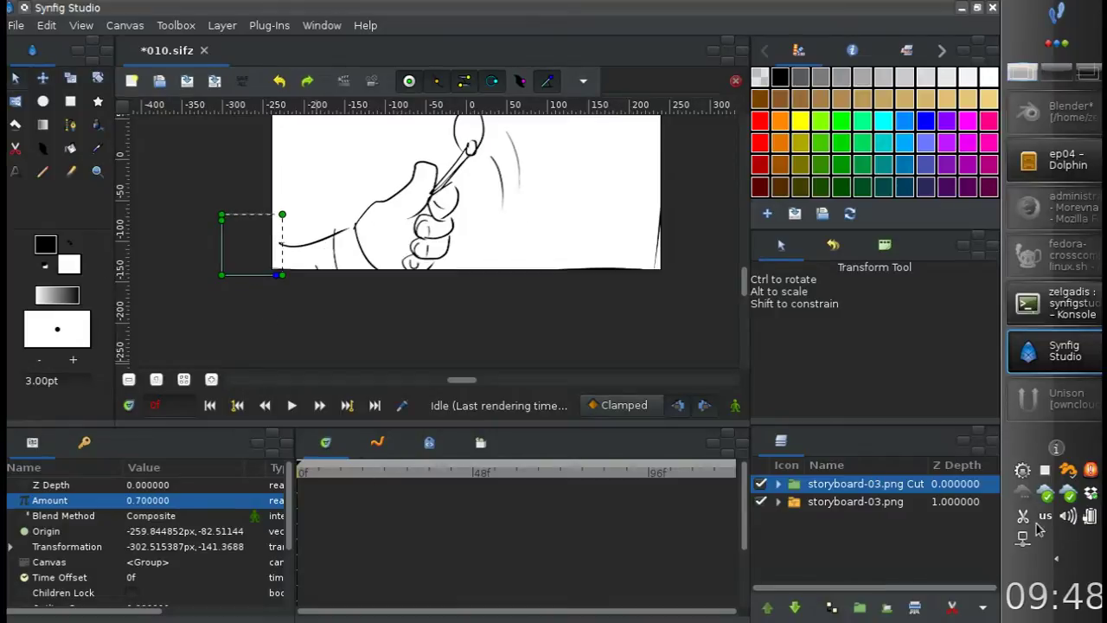
pyautogui.click(1090, 517)
pyautogui.moveTo(914, 485); pyautogui.dragTo(946, 484)
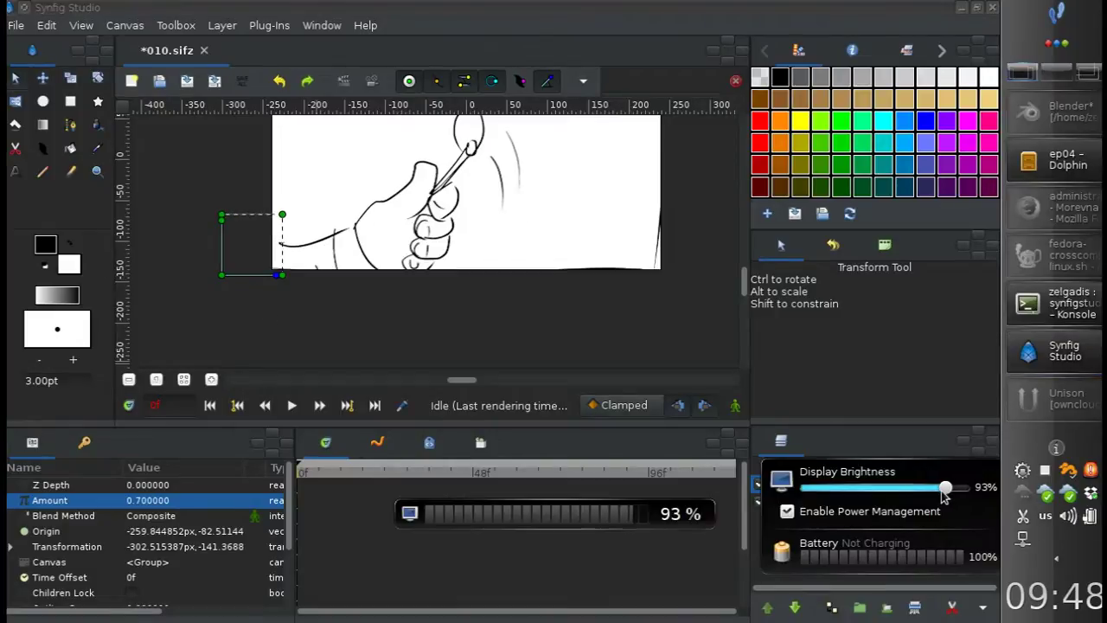
# Add a keyframe at 15f, set TCB default interpolation, and enable animation mode
pyautogui.click(350, 477)
pyautogui.click(84, 442)
pyautogui.click(18, 606)
pyautogui.click(618, 405)
pyautogui.click(610, 425)
pyautogui.click(735, 405)
# Rotate the group into a new pose and duplicate the 15f keyframe at 24f
pyautogui.moveTo(276, 275); pyautogui.dragTo(259, 317)
pyautogui.click(336, 477)
pyautogui.moveTo(336, 477); pyautogui.dragTo(384, 475)
pyautogui.click(351, 465)
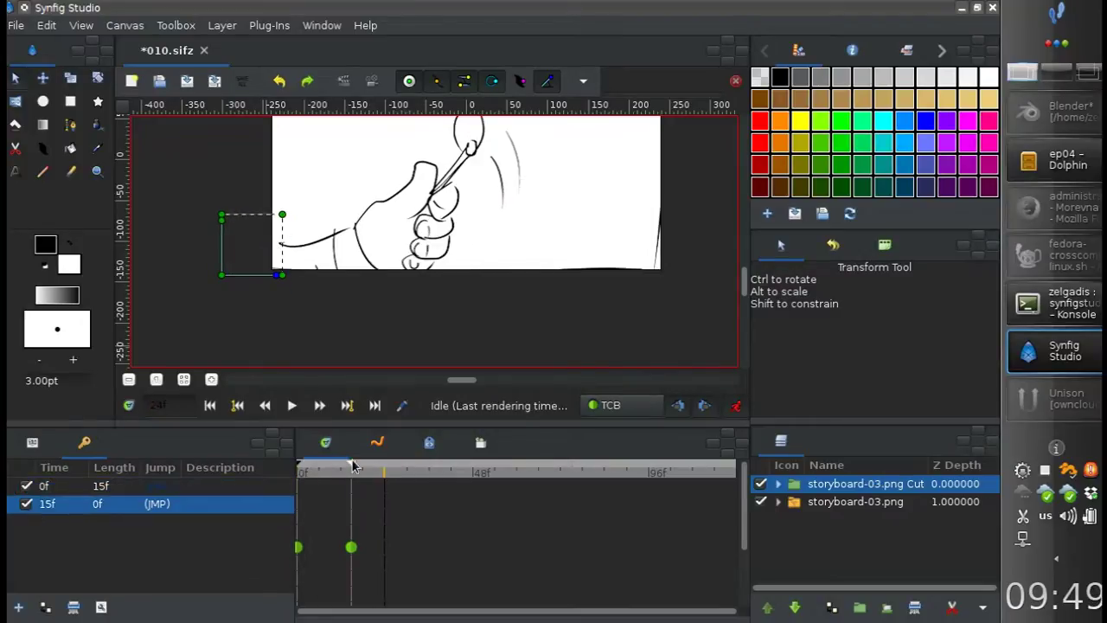
pyautogui.click(45, 608)
# Preview playback and move the 15f keyframe to 6f
pyautogui.click(291, 405)
pyautogui.click(292, 404)
pyautogui.moveTo(352, 466); pyautogui.dragTo(318, 466)
pyautogui.click(292, 405)
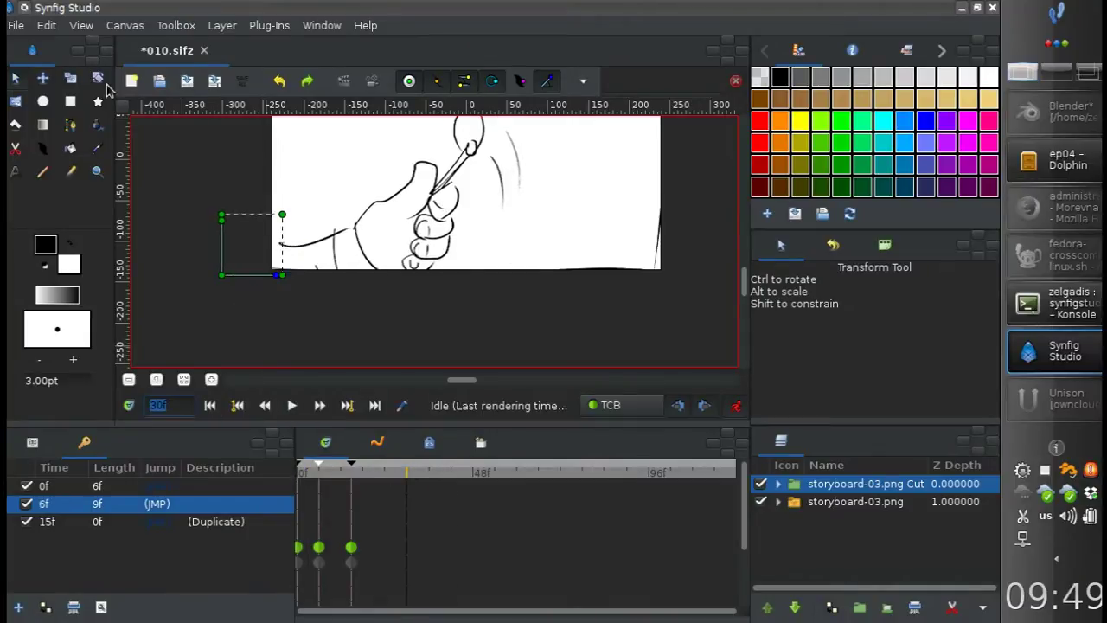
# Set the canvas End Time to 36f
pyautogui.click(82, 25)
pyautogui.click(156, 52)
pyautogui.click(275, 276)
pyautogui.press('Tab')
pyautogui.press('Tab')
pyautogui.write('6')
pyautogui.click(679, 492)
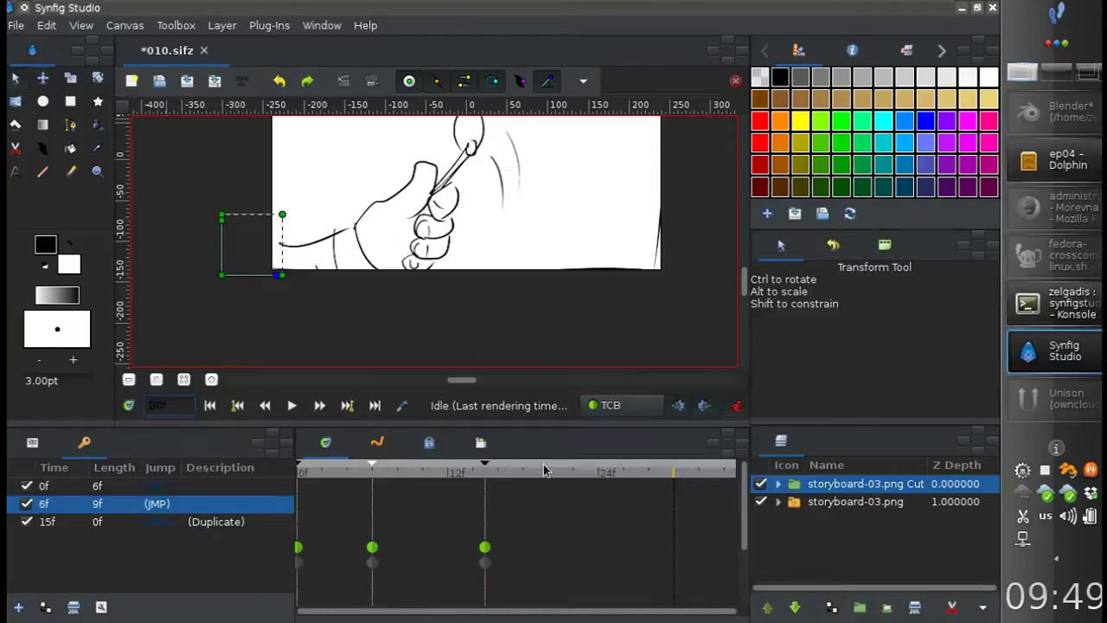
# Rerun the renderchan command in Konsole on 010/010.sifz
pyautogui.click(1055, 302)
pyautogui.click(311, 523)
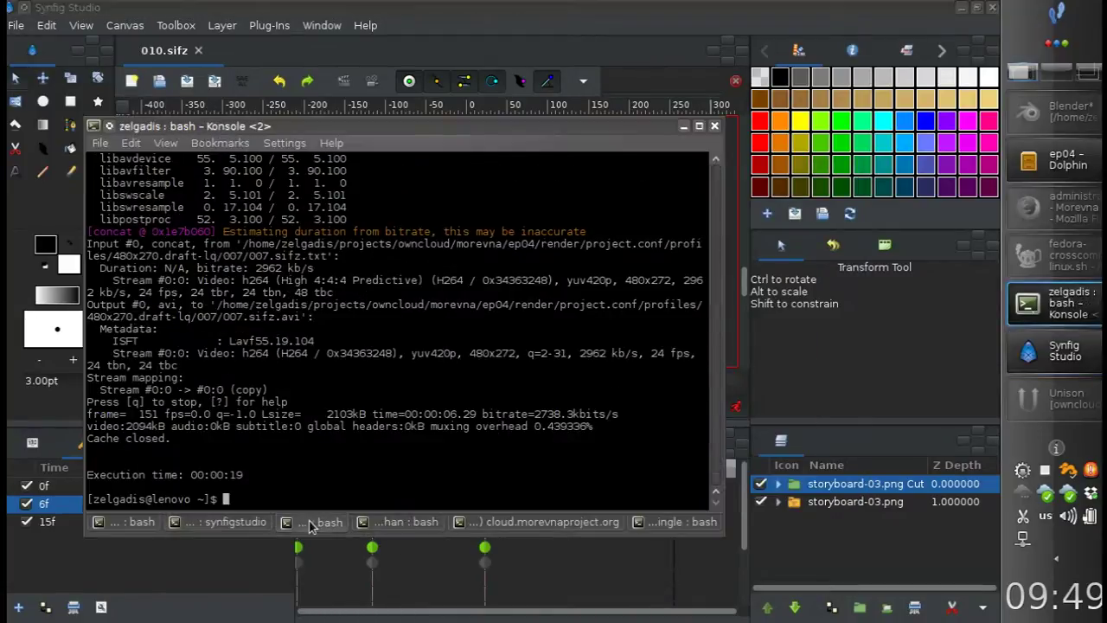
pyautogui.press('Up')
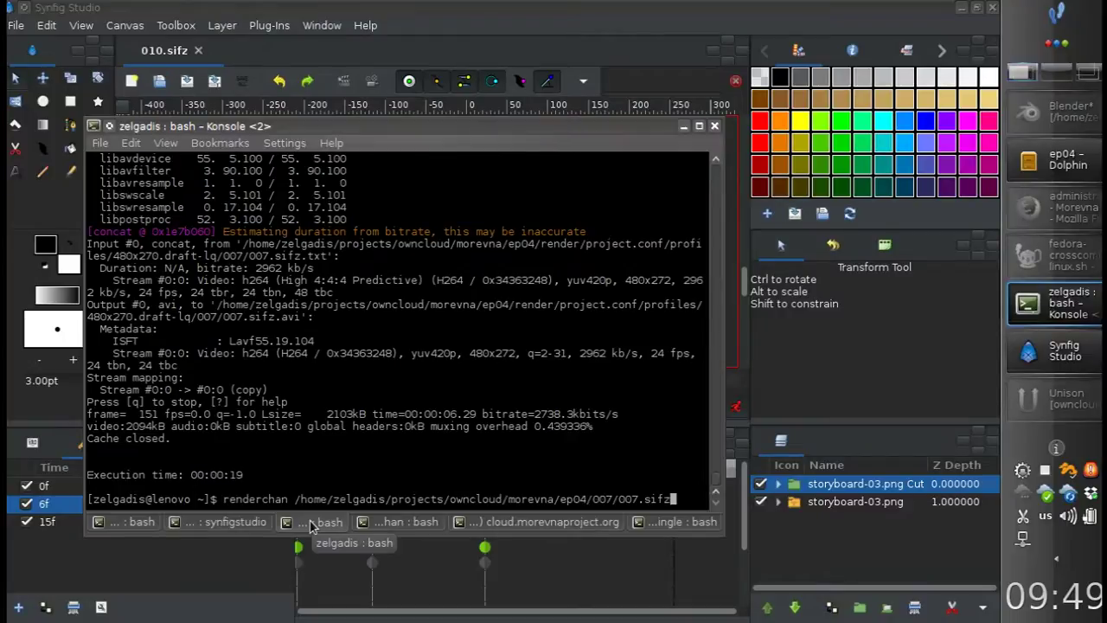
pyautogui.write('0/010.sifz')
pyautogui.press('Return')
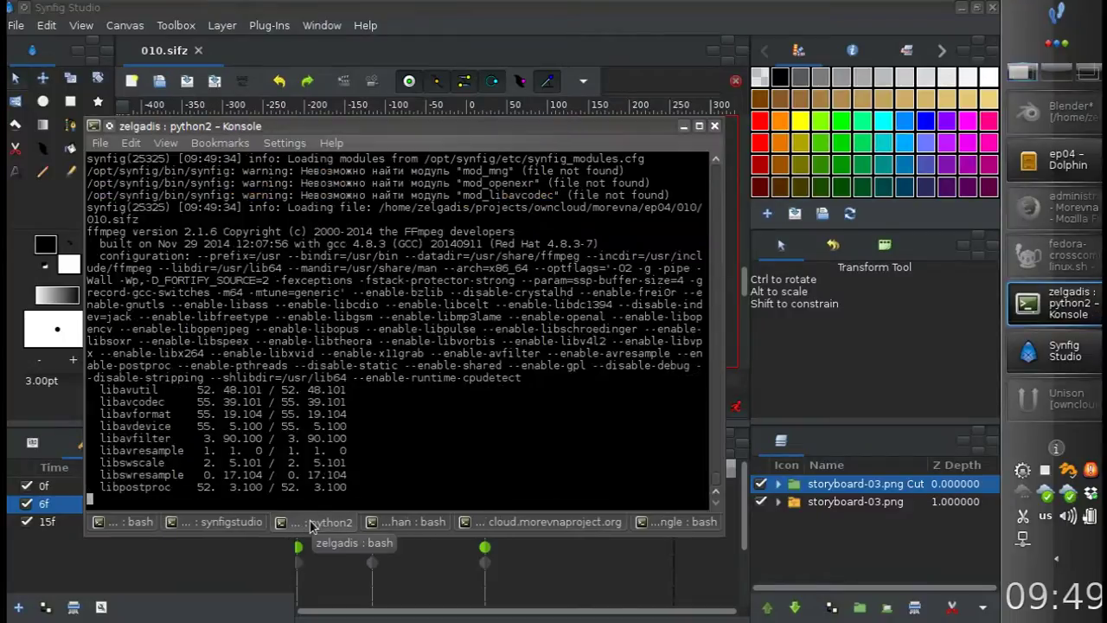
# Create a new animation and save it as 011.sifz in a new ep04/011 folder
pyautogui.click(173, 6)
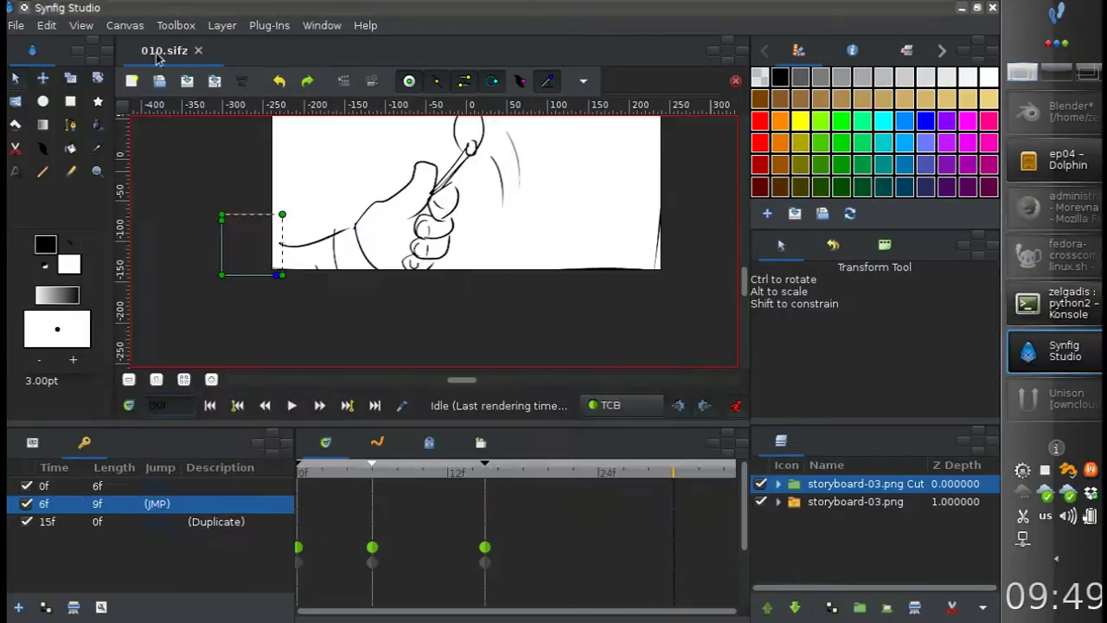
pyautogui.hotkey('ctrl', 'n')
pyautogui.hotkey('ctrl', 's')
pyautogui.click(622, 130)
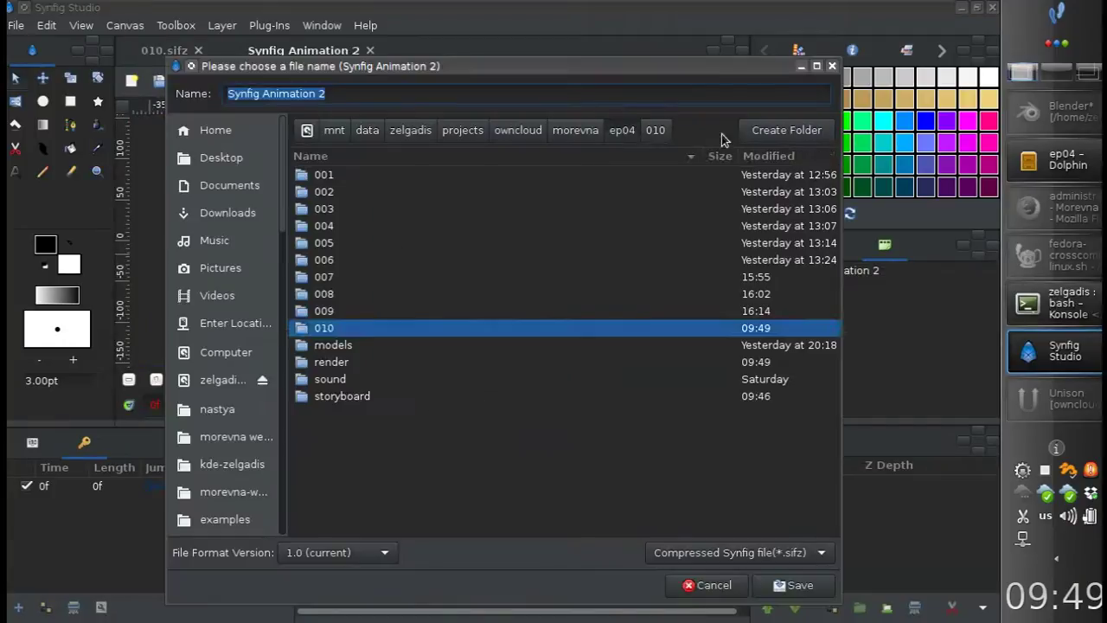
pyautogui.click(777, 131)
pyautogui.write('011')
pyautogui.press('Return')
pyautogui.write('011')
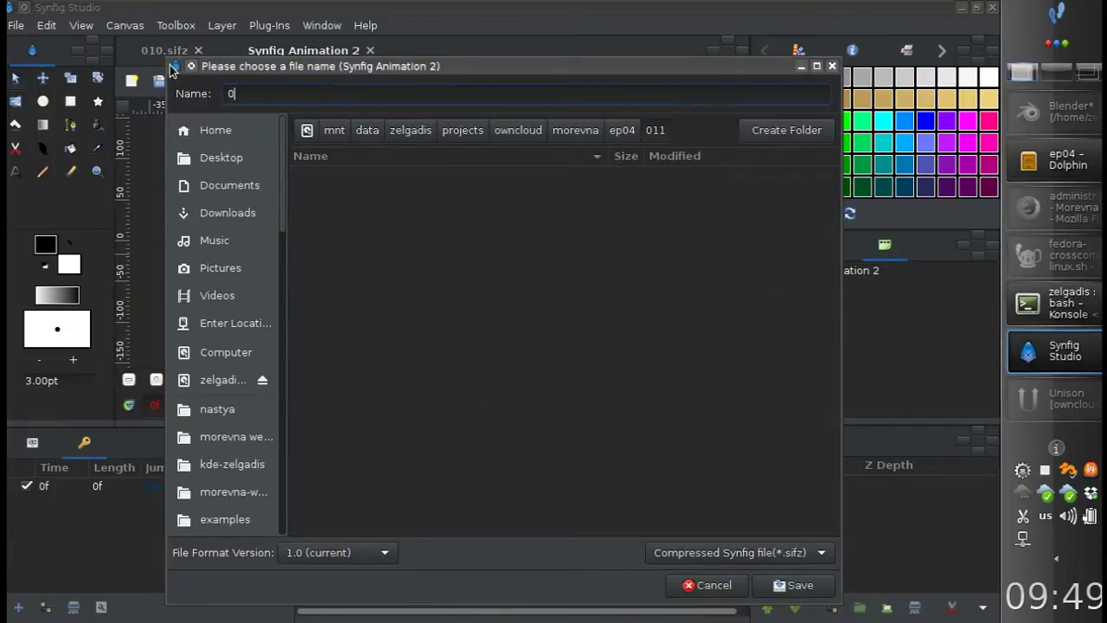
pyautogui.press('Return')
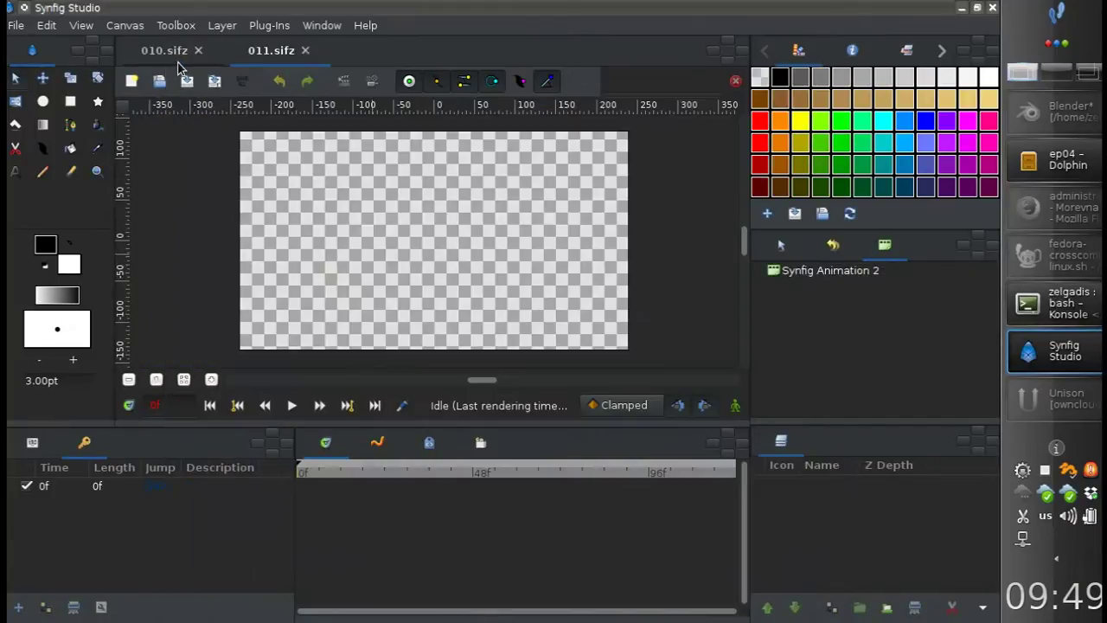
# Copy the storyboard layer from 010.sifz into 011 and shrink it to show four panels
pyautogui.click(168, 50)
pyautogui.click(851, 502)
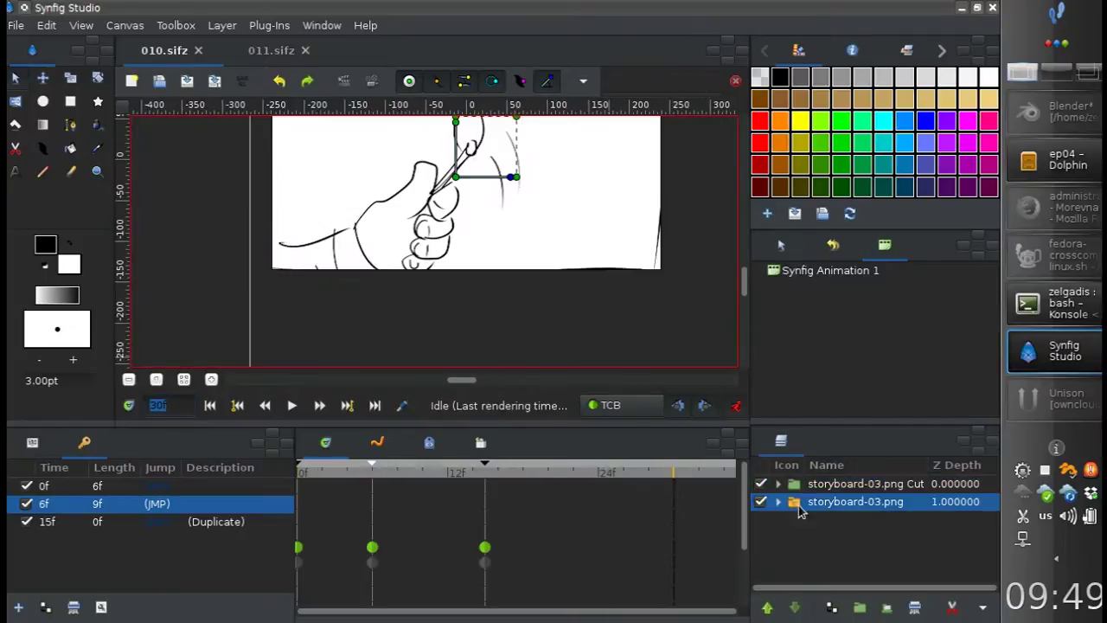
pyautogui.hotkey('ctrl', 'c')
pyautogui.click(272, 50)
pyautogui.hotkey('ctrl', 'v')
pyautogui.moveTo(440, 251)
pyautogui.mouseDown()
pyautogui.moveTo(450, 134)
pyautogui.moveTo(338, 222)
pyautogui.moveTo(466, 220)
pyautogui.mouseUp()
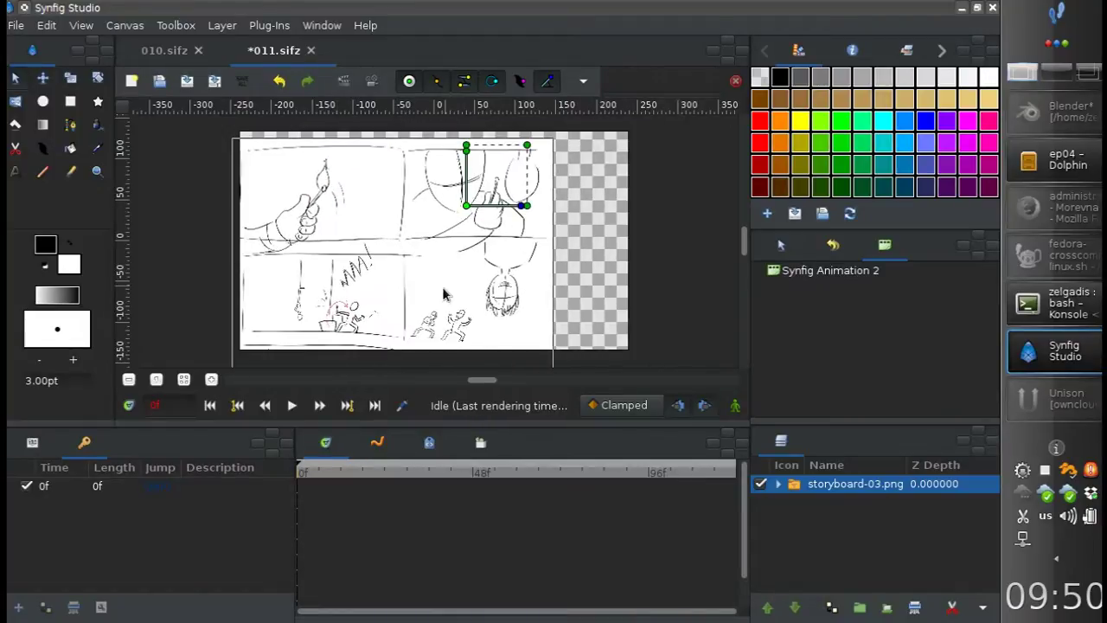
# Duplicate the storyboard layer, hide the lower copy, and cut out the upside-down face
pyautogui.click(831, 607)
pyautogui.click(760, 501)
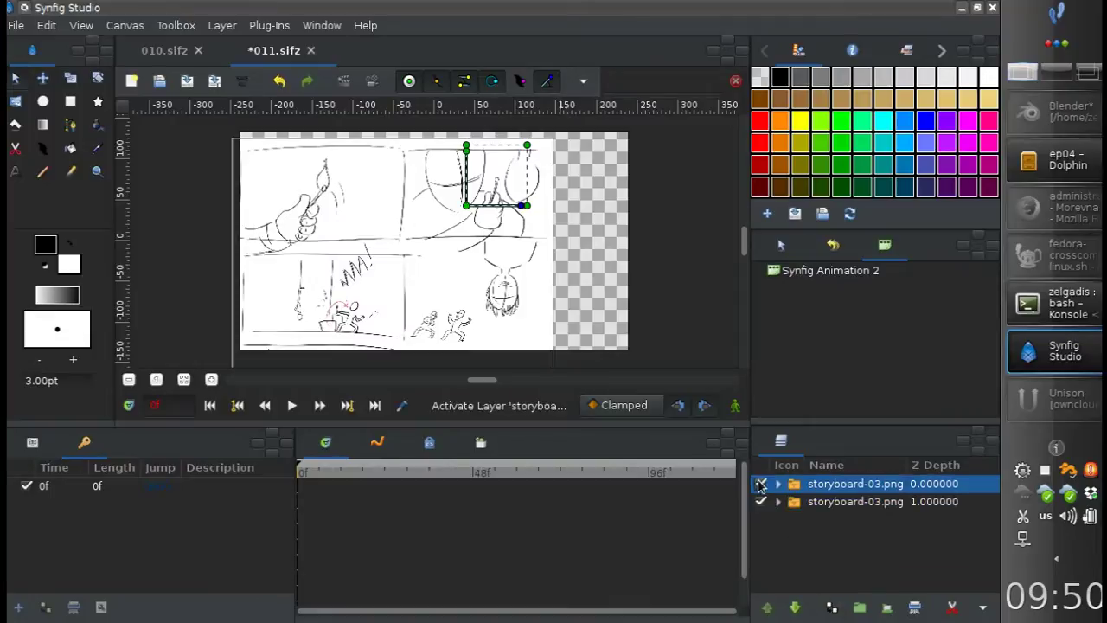
pyautogui.click(802, 488)
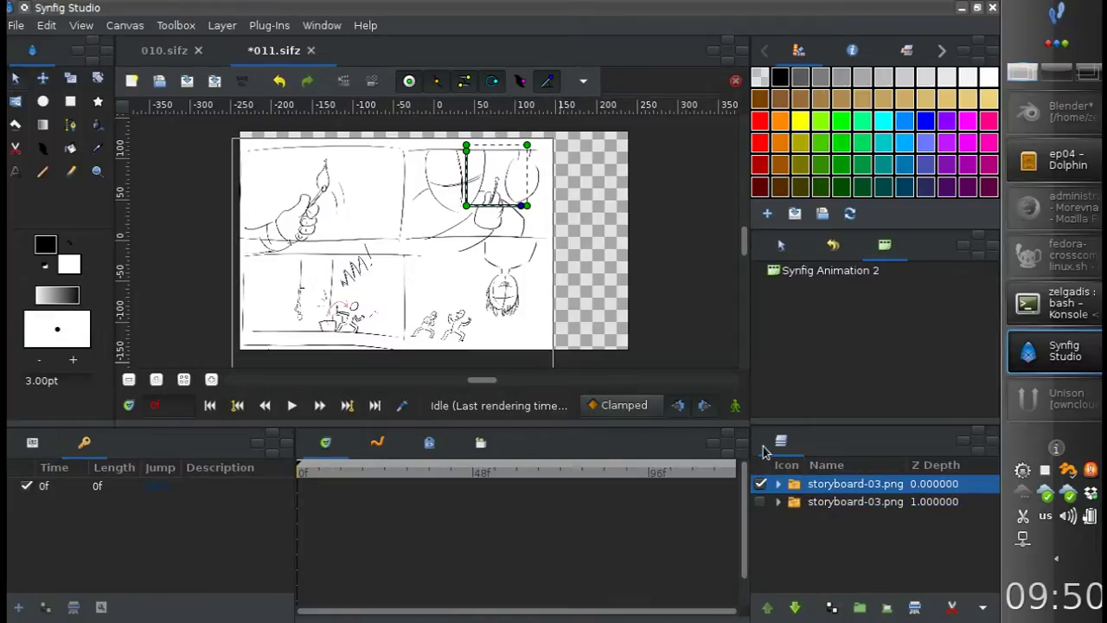
pyautogui.keyDown('ctrl'); pyautogui.scroll(1, 526, 343); pyautogui.keyUp('ctrl')
pyautogui.click(13, 151)
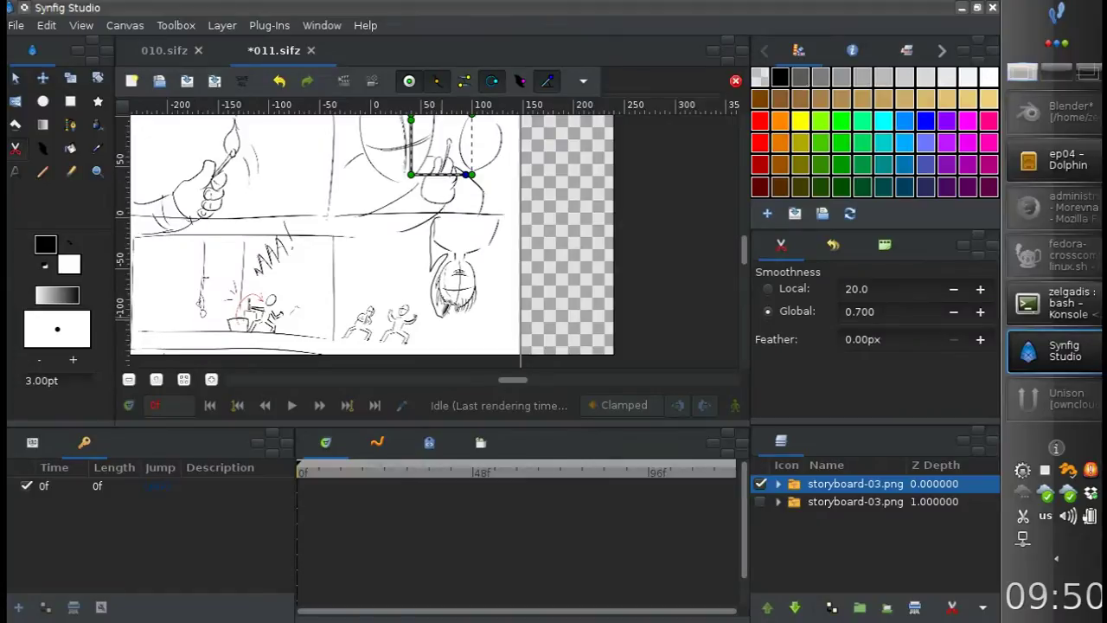
pyautogui.click(497, 208)
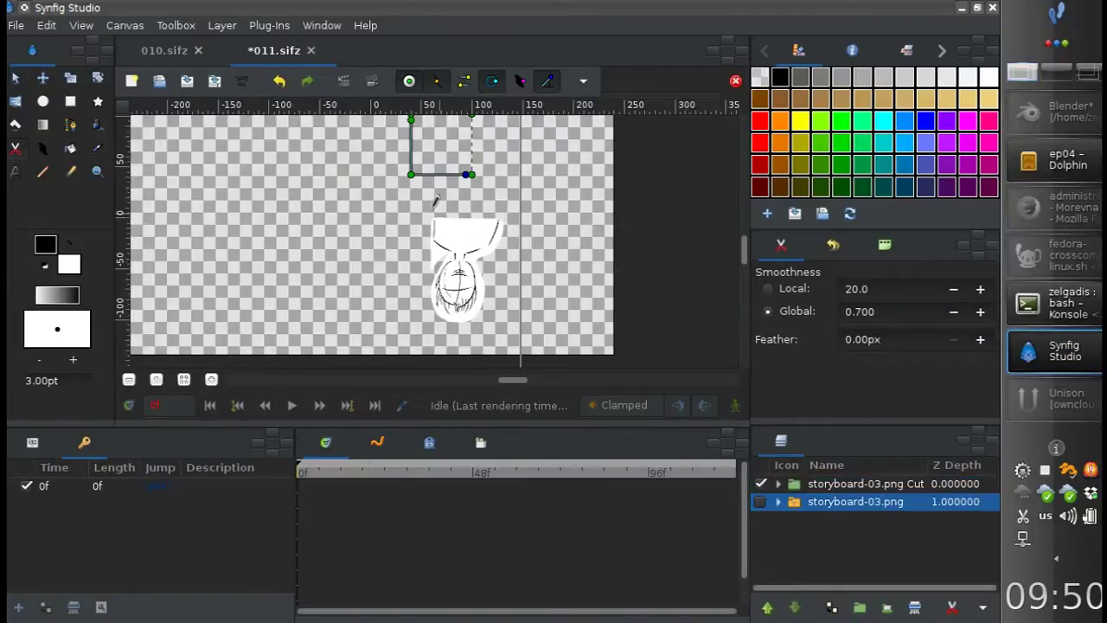
# Show the full storyboard again and move the cut face into the top-right panel
pyautogui.click(760, 502)
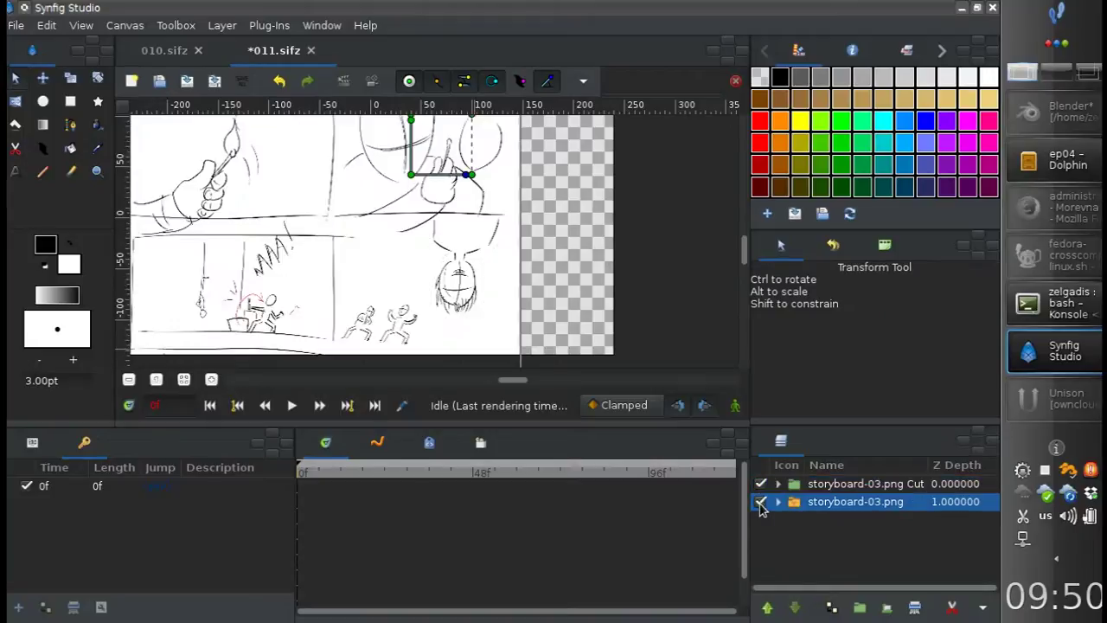
pyautogui.click(433, 288)
pyautogui.scroll(2, 433, 260)
pyautogui.moveTo(414, 243)
pyautogui.mouseDown()
pyautogui.moveTo(465, 267)
pyautogui.moveTo(488, 188)
pyautogui.mouseUp()
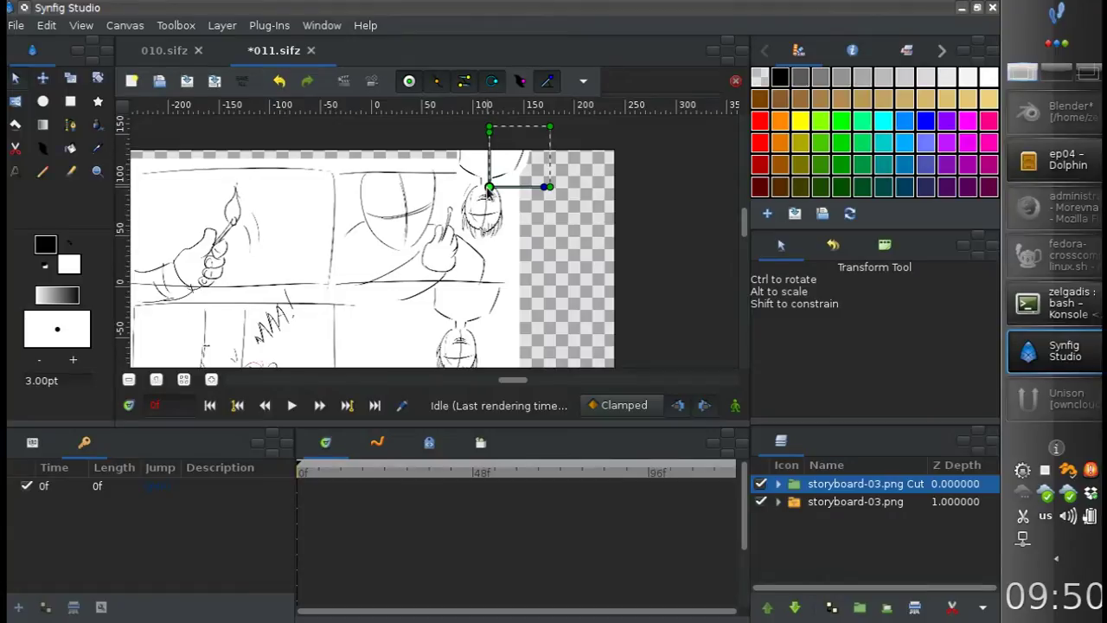
pyautogui.moveTo(488, 189); pyautogui.dragTo(492, 233)
# Duplicate the full storyboard layer and cut out the figure's body
pyautogui.click(797, 509)
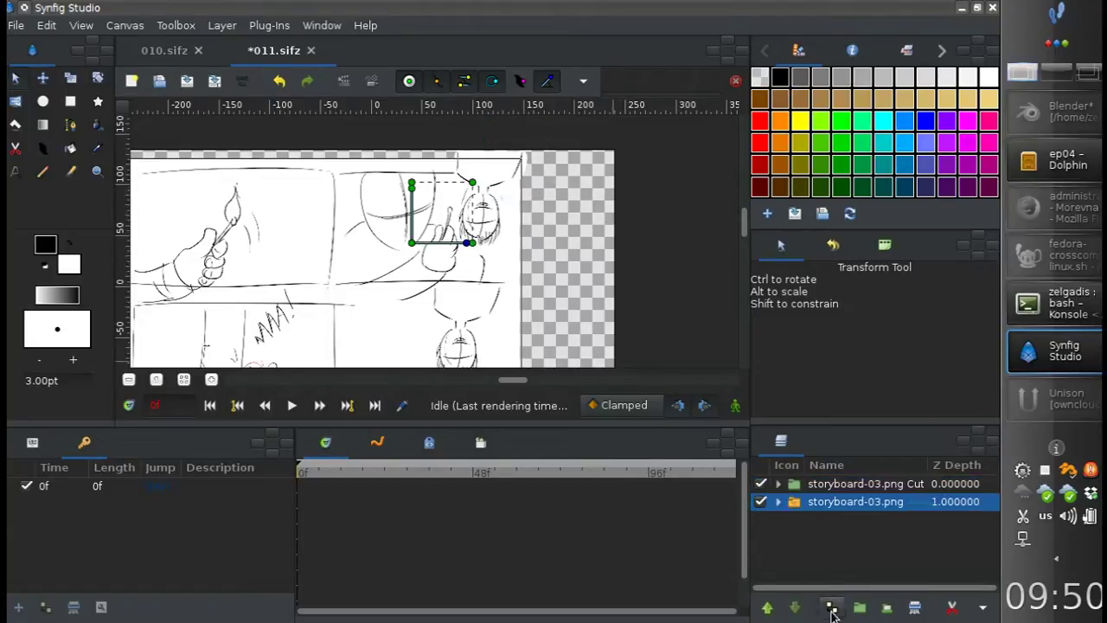
pyautogui.hotkey('ctrl', 'd')
pyautogui.click(14, 148)
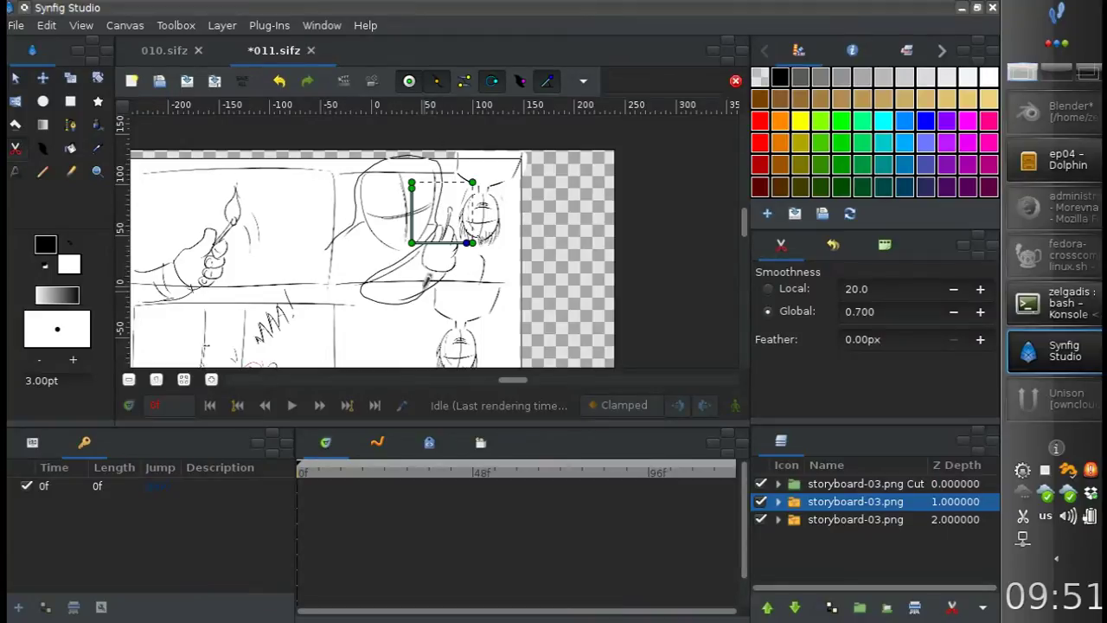
pyautogui.moveTo(469, 281); pyautogui.dragTo(411, 297)
pyautogui.click(760, 520)
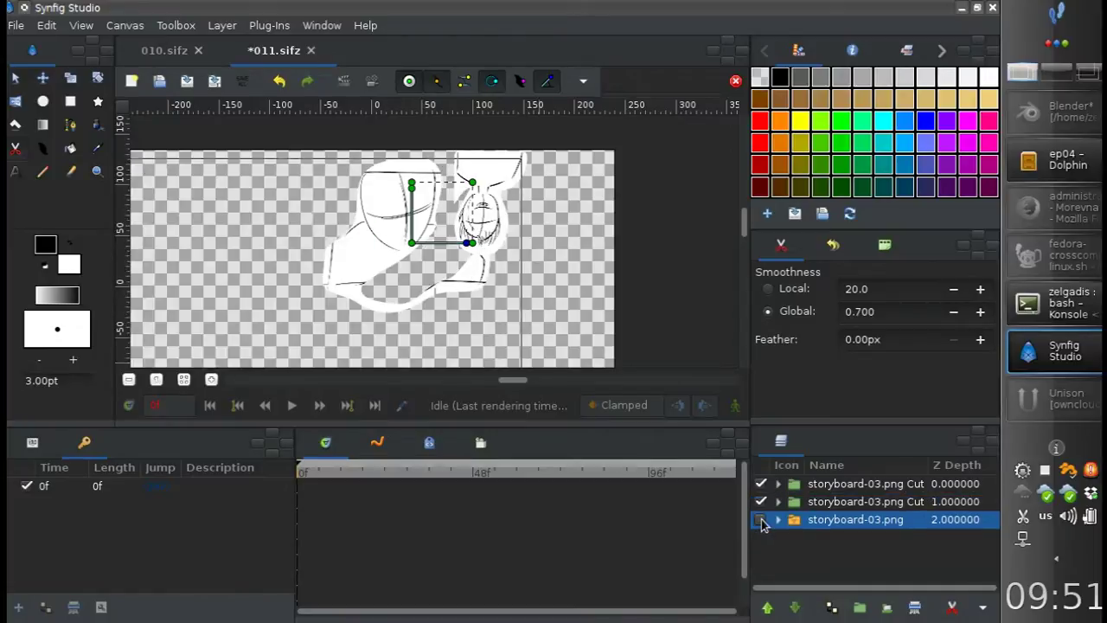
# Expand the second Cut group and draw a filled region from the mask edge
pyautogui.click(830, 501)
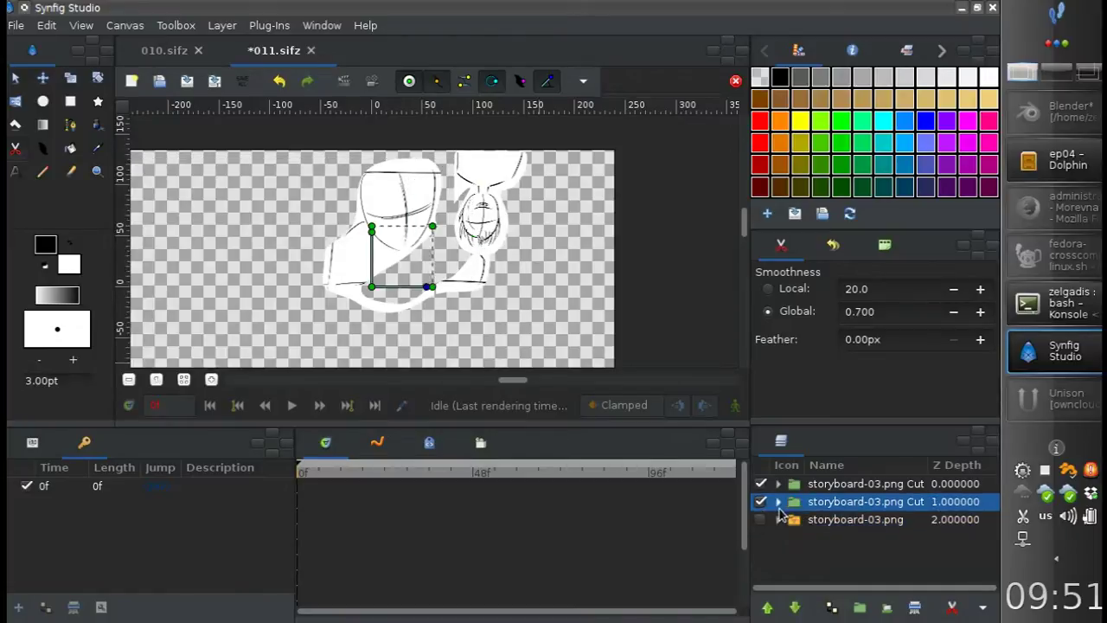
pyautogui.click(778, 501)
pyautogui.click(830, 519)
pyautogui.click(98, 124)
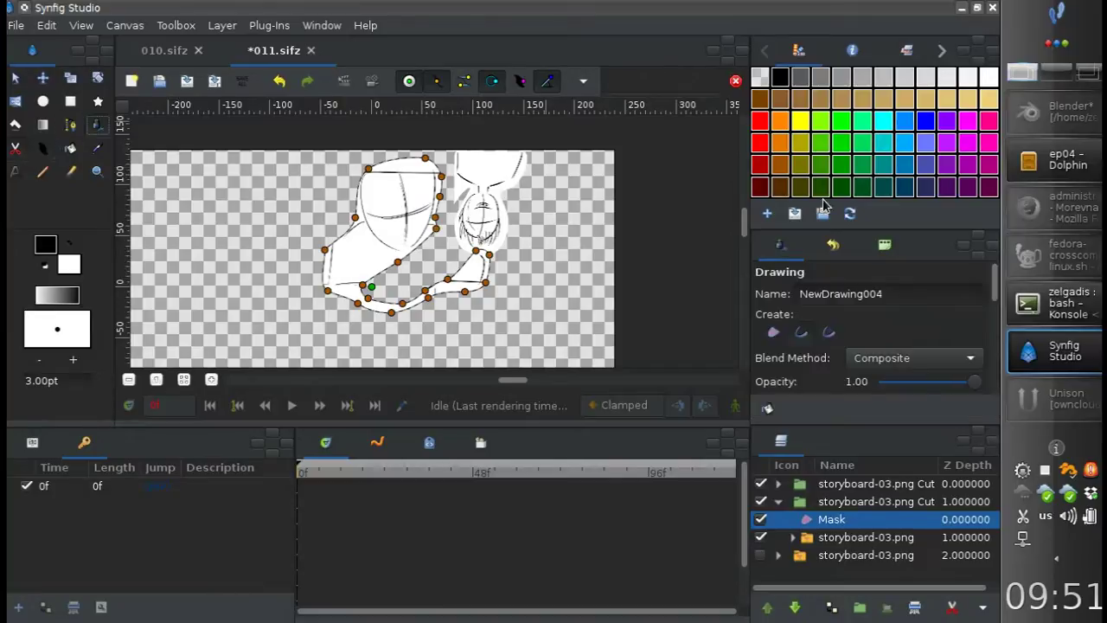
pyautogui.moveTo(437, 227); pyautogui.dragTo(473, 232)
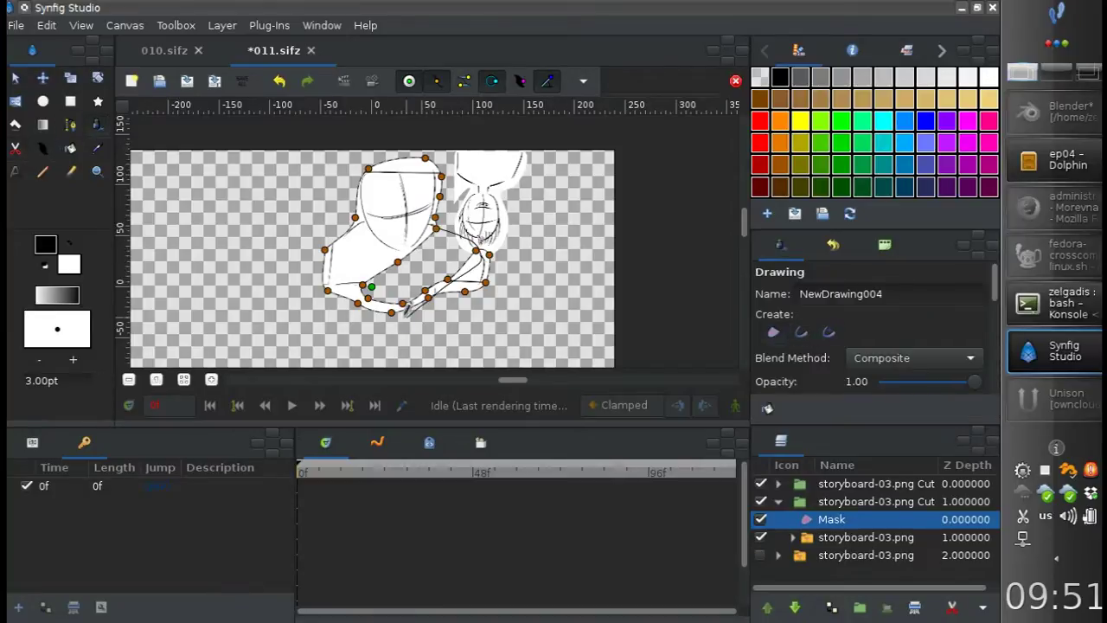
pyautogui.moveTo(407, 310); pyautogui.dragTo(406, 226)
# Move the NewDrawing004 Region out of the Cut group, placing it between the two cuts
pyautogui.keyDown('ctrl'); pyautogui.click(794, 539); pyautogui.keyUp('ctrl')
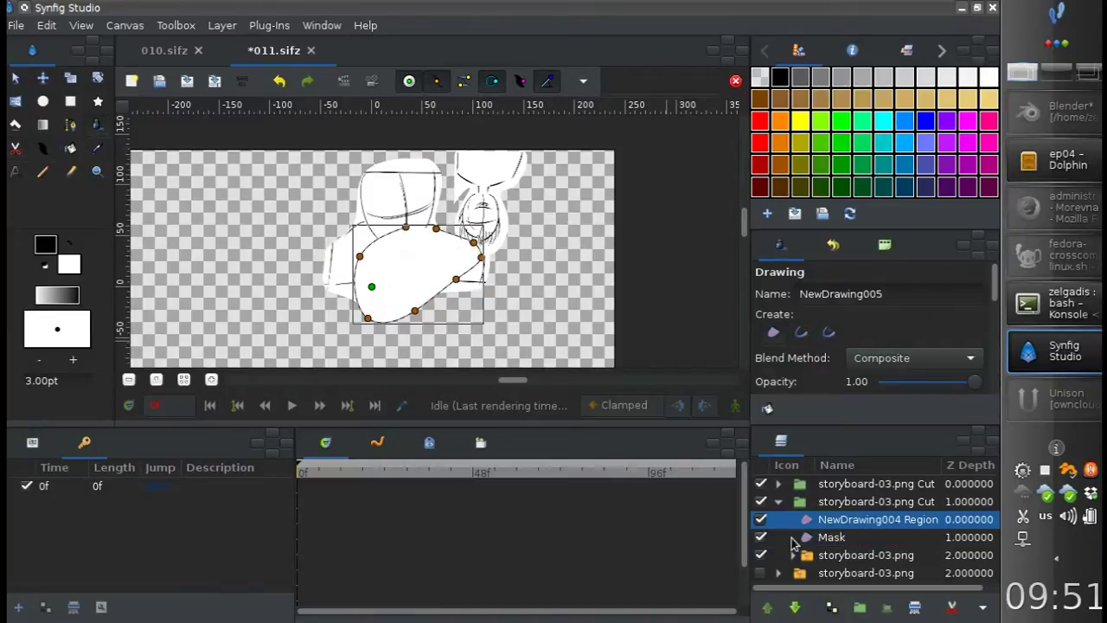
pyautogui.click(792, 539)
pyautogui.moveTo(809, 519); pyautogui.dragTo(813, 505)
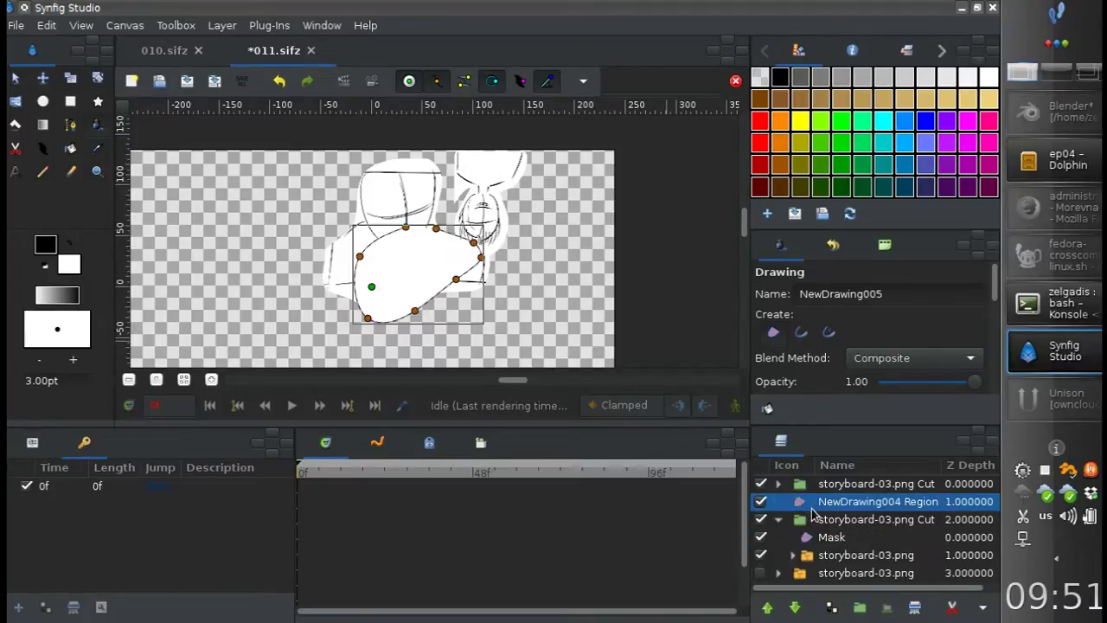
pyautogui.click(810, 522)
pyautogui.click(830, 502)
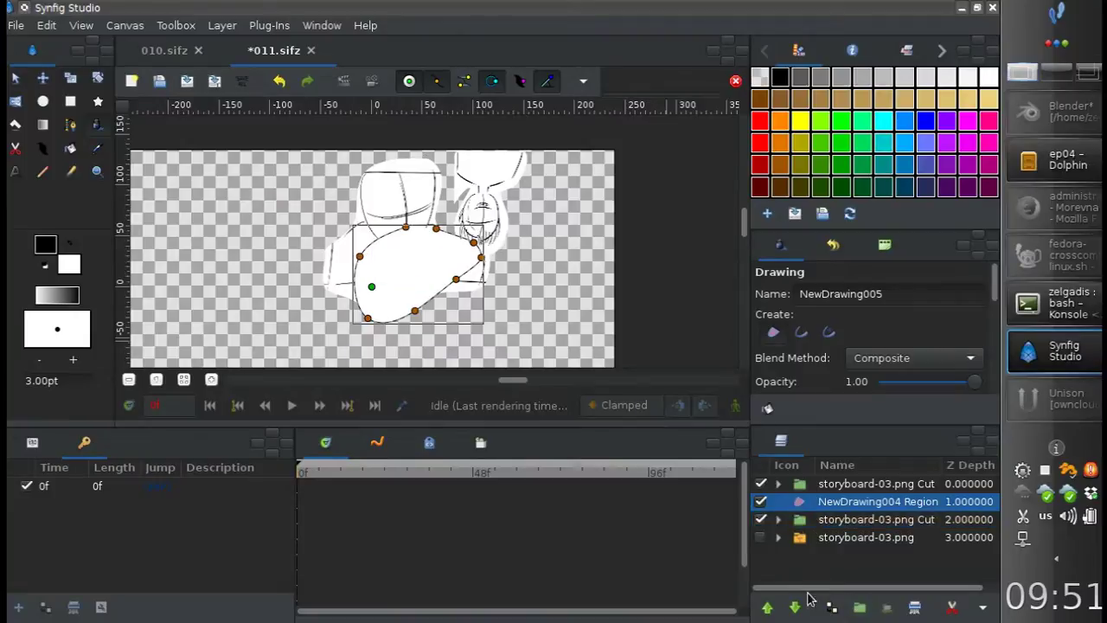
pyautogui.click(794, 607)
# Move the region into the second cut group and name the cut groups sol and ivan
pyautogui.moveTo(841, 517); pyautogui.dragTo(840, 503)
pyautogui.doubleClick(815, 502)
pyautogui.write('sol')
pyautogui.press('Return')
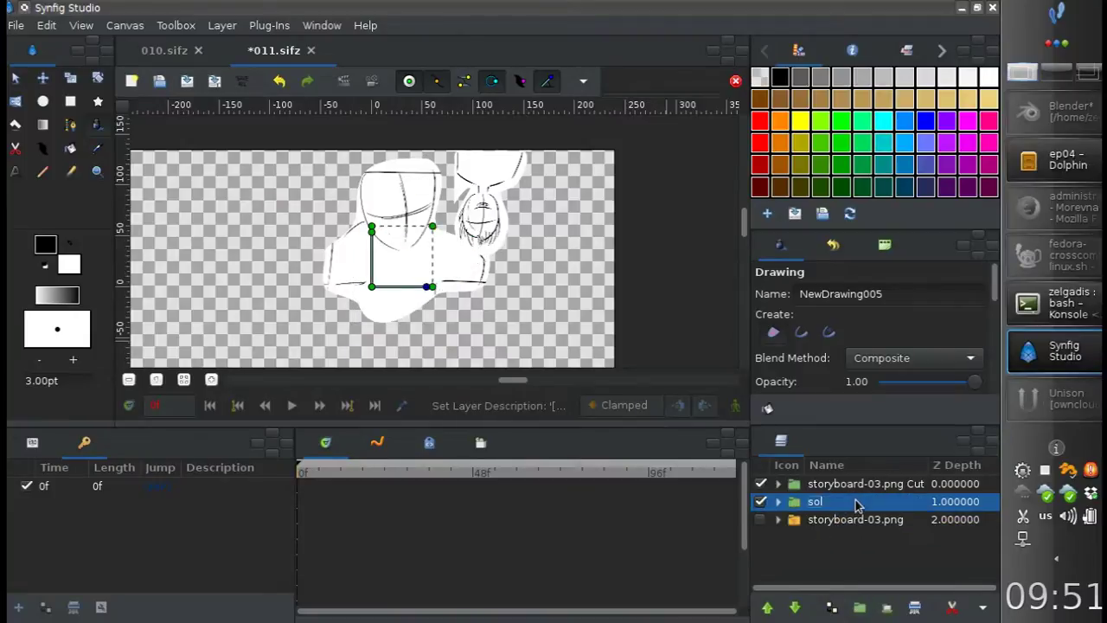
pyautogui.doubleClick(811, 483)
pyautogui.write('ivan')
pyautogui.press('Return')
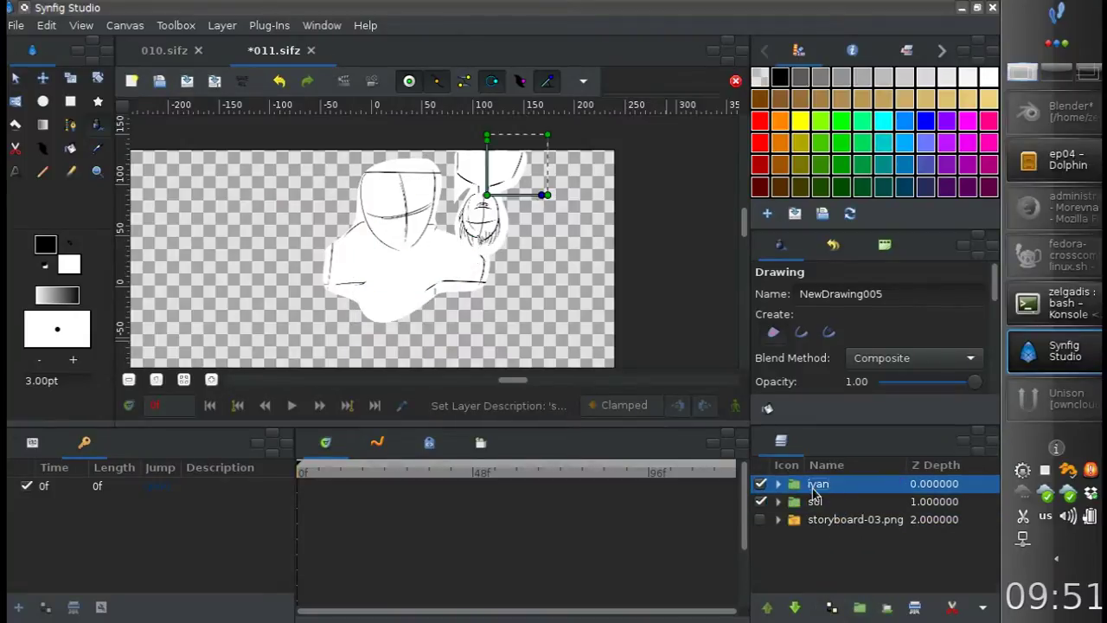
# Show the storyboard again, raise its copy above sol, and cut out the hand
pyautogui.click(828, 500)
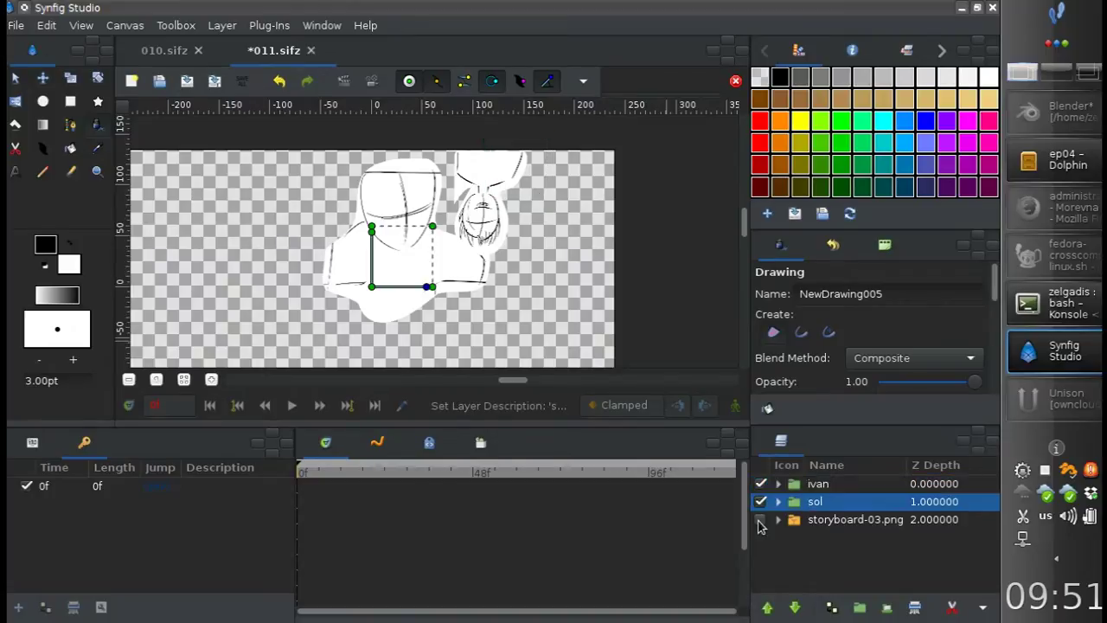
pyautogui.click(761, 525)
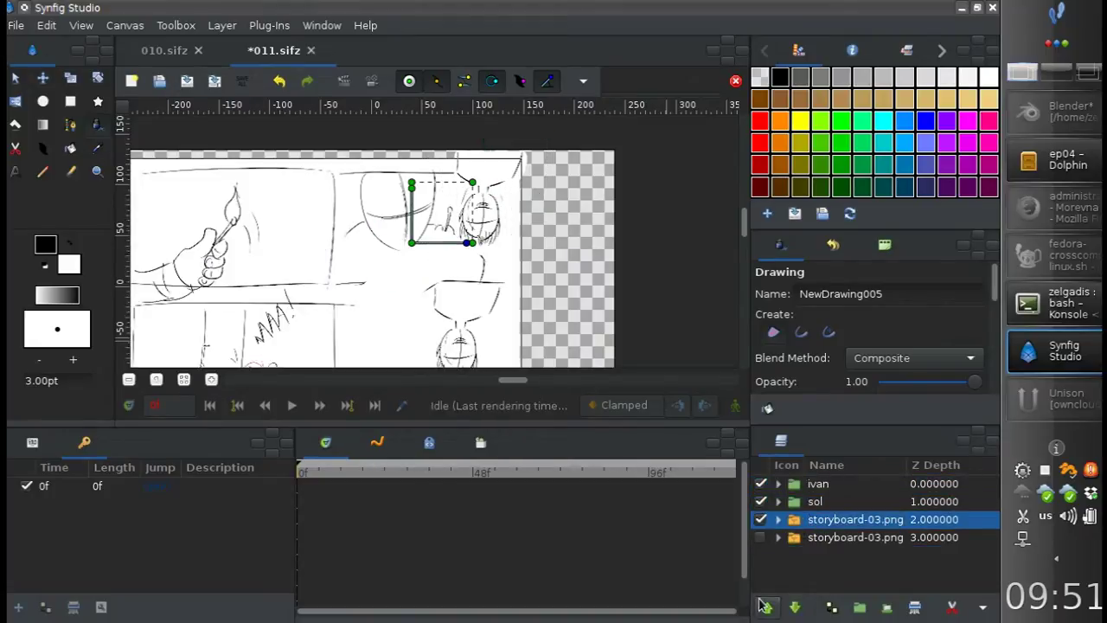
pyautogui.click(764, 606)
pyautogui.hotkey('alt', 'c')
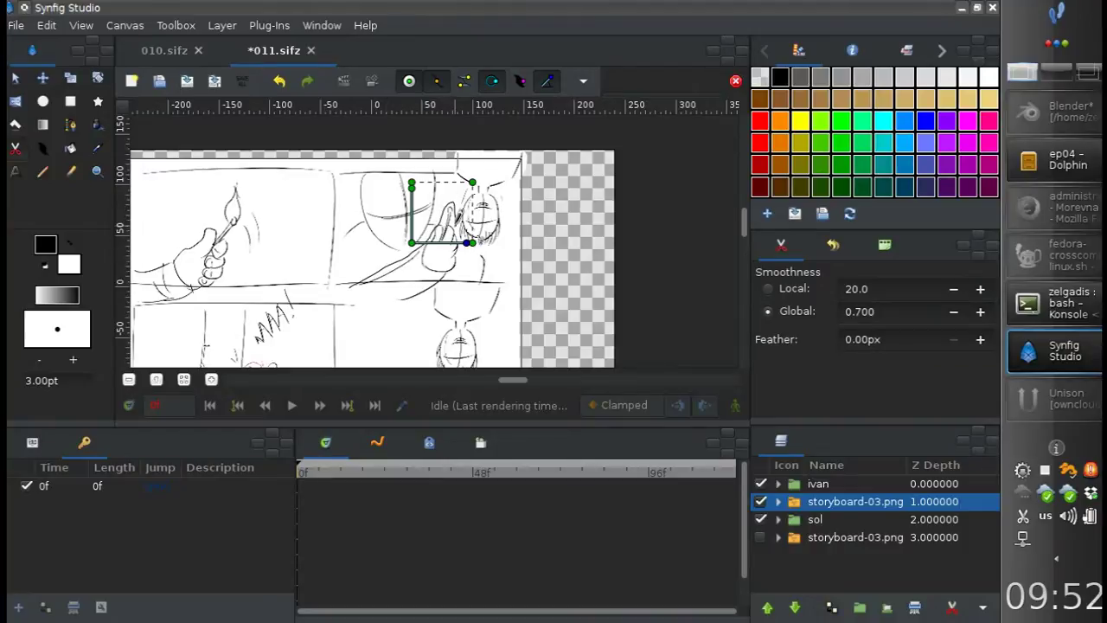
pyautogui.click(380, 294)
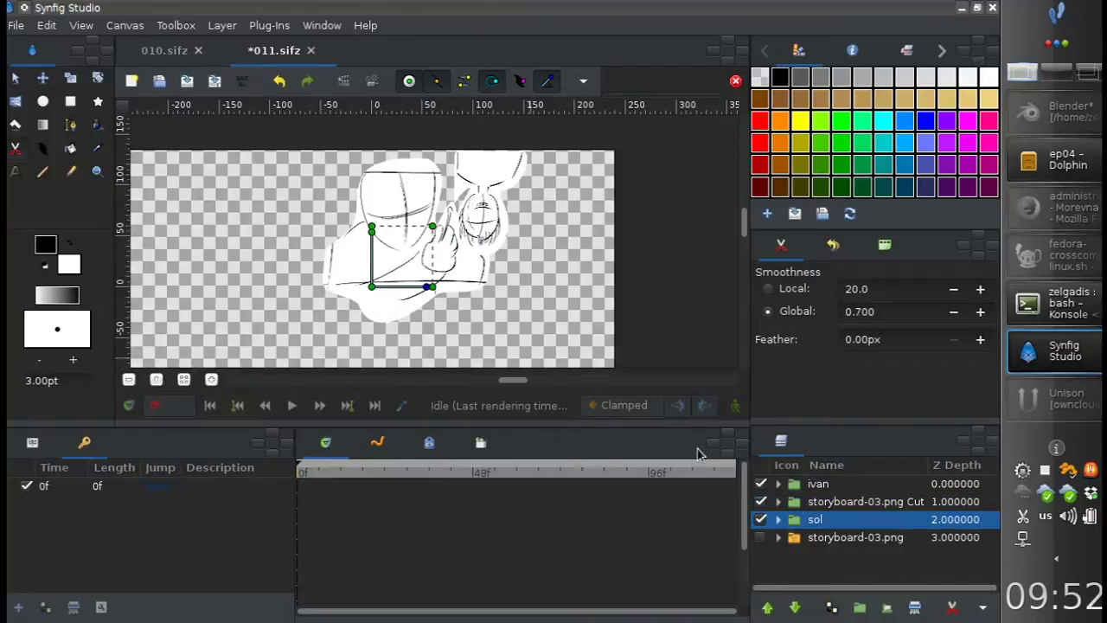
# Name the new cutout layer hand, adjust it on the canvas, and save the file
pyautogui.doubleClick(852, 501)
pyautogui.write('hand')
pyautogui.press('Return')
pyautogui.click(15, 78)
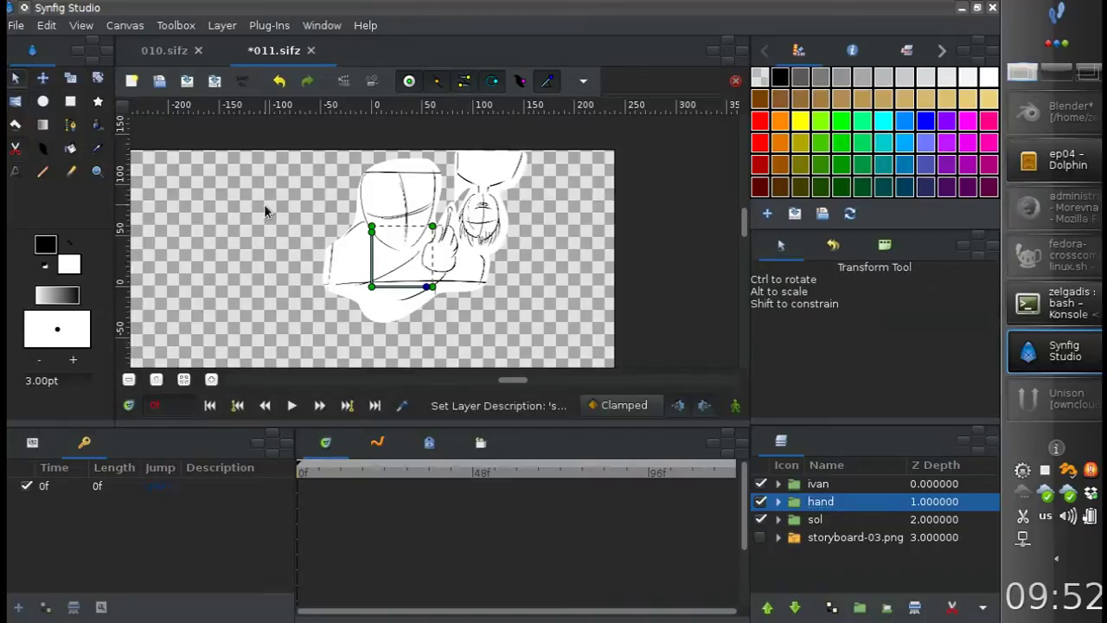
pyautogui.moveTo(371, 285); pyautogui.dragTo(361, 300)
pyautogui.hotkey('ctrl', 's')
# Show the full storyboard, move ivan below sol, and select the four layers
pyautogui.click(760, 537)
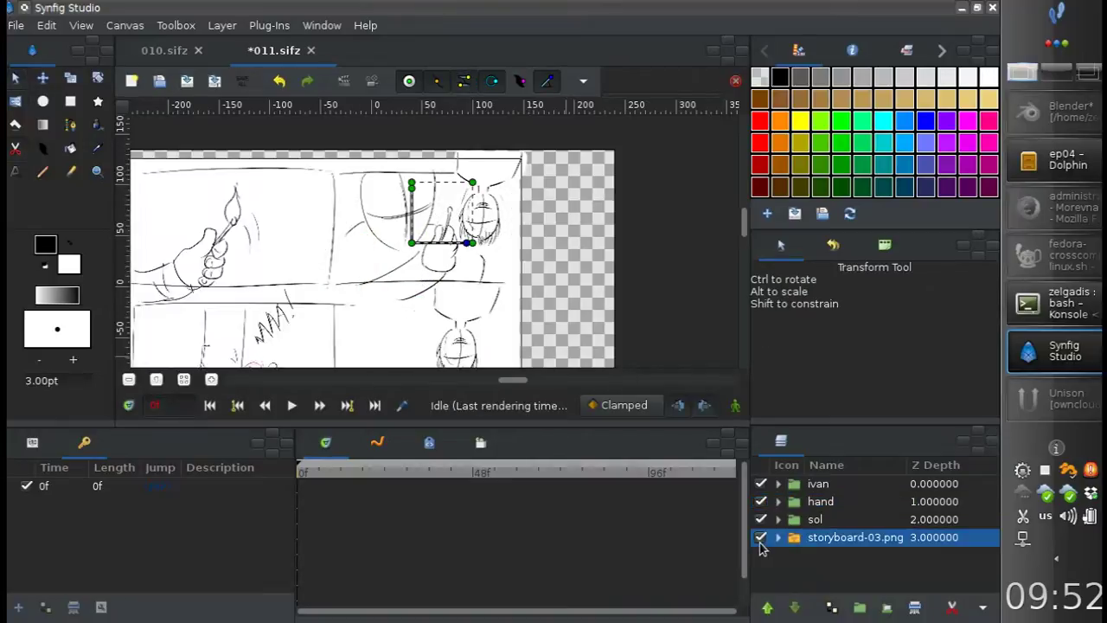
pyautogui.moveTo(815, 489); pyautogui.dragTo(815, 520)
pyautogui.click(807, 537)
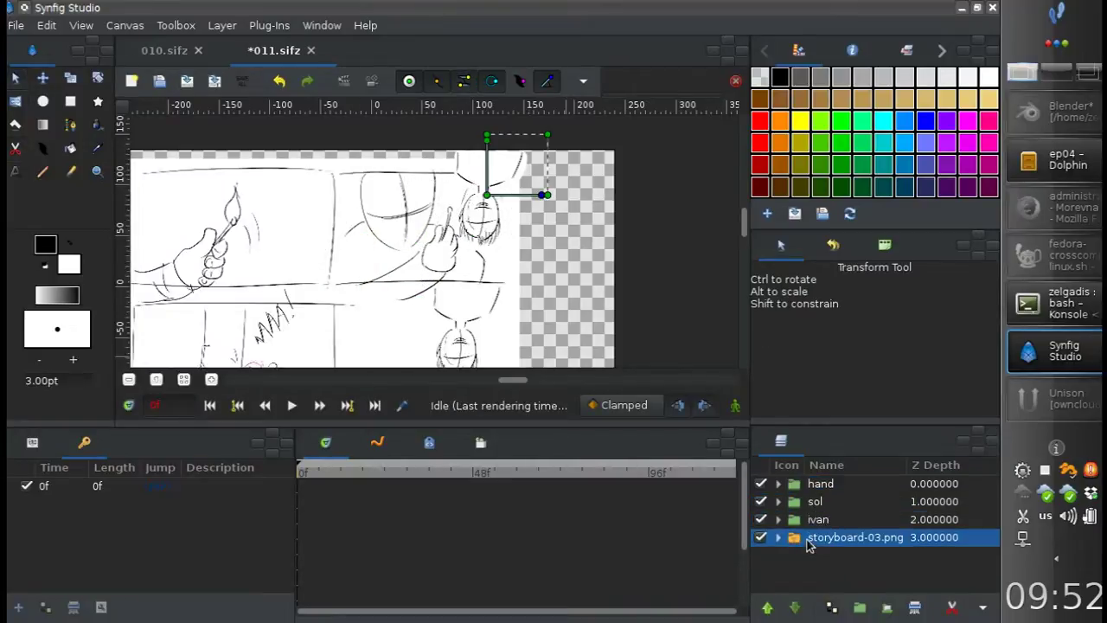
pyautogui.keyDown('shift'); pyautogui.click(817, 484); pyautogui.keyUp('shift')
# Group the four layers and name the group cam
pyautogui.click(859, 606)
pyautogui.doubleClick(835, 490)
pyautogui.write('cam')
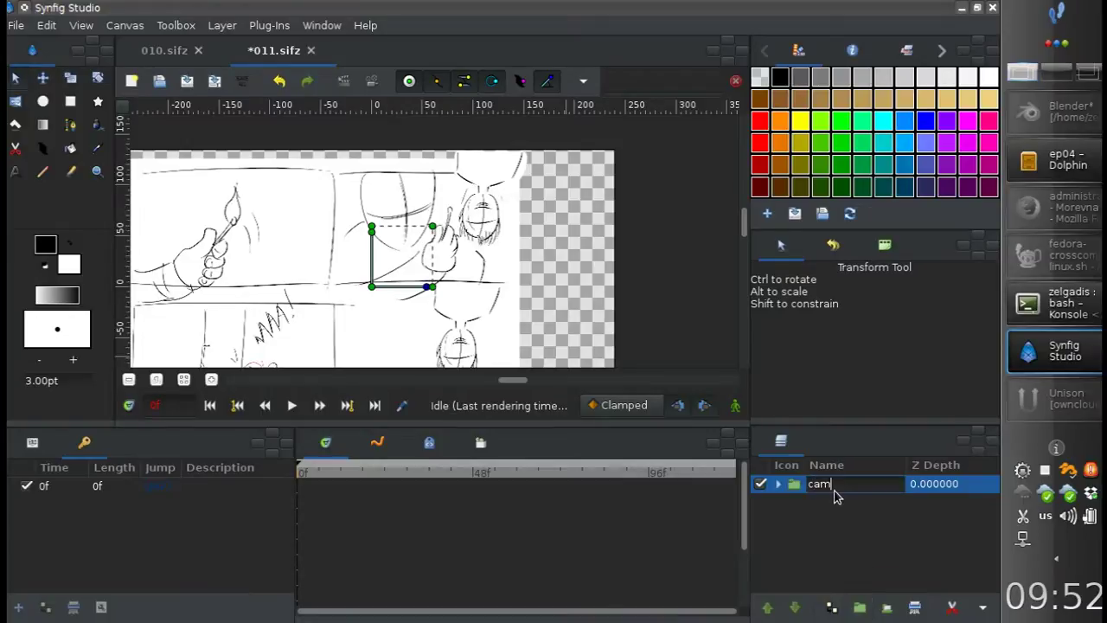
pyautogui.press('Return')
pyautogui.scroll(-1, 452, 306)
# Enlarge the cam group and shift it left to reframe the shot
pyautogui.moveTo(474, 225); pyautogui.dragTo(366, 307)
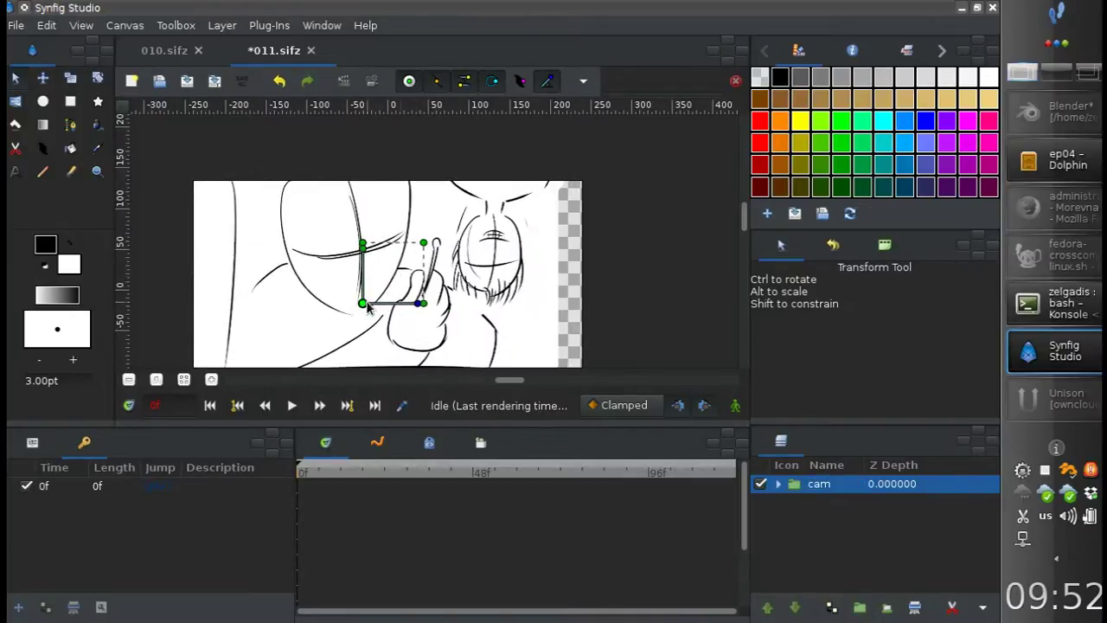
pyautogui.moveTo(367, 307); pyautogui.dragTo(353, 304)
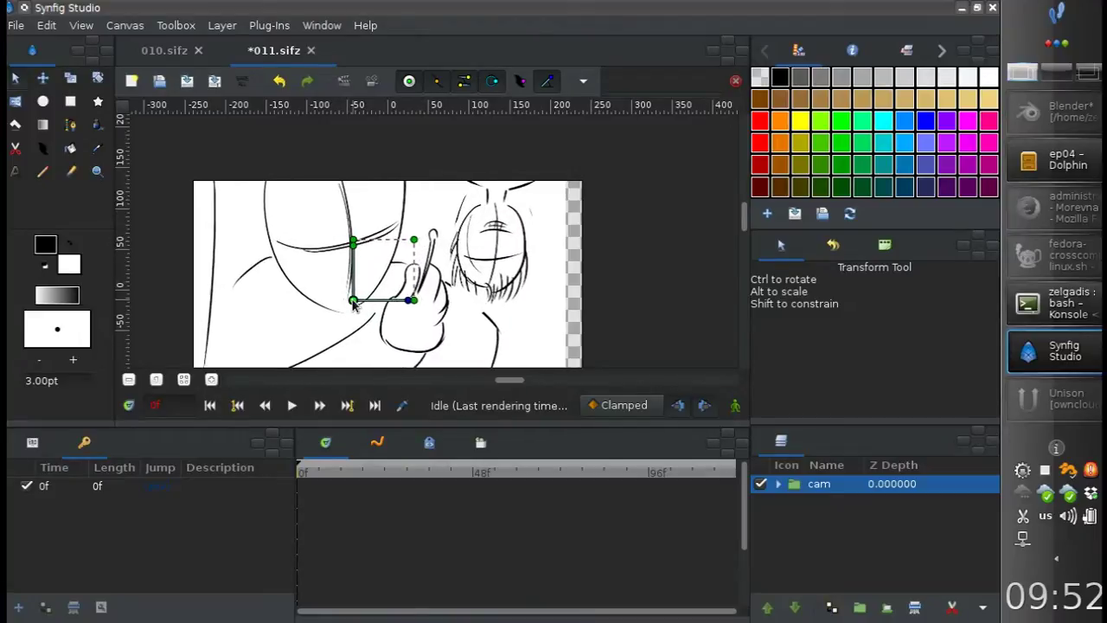
pyautogui.moveTo(417, 249); pyautogui.dragTo(416, 244)
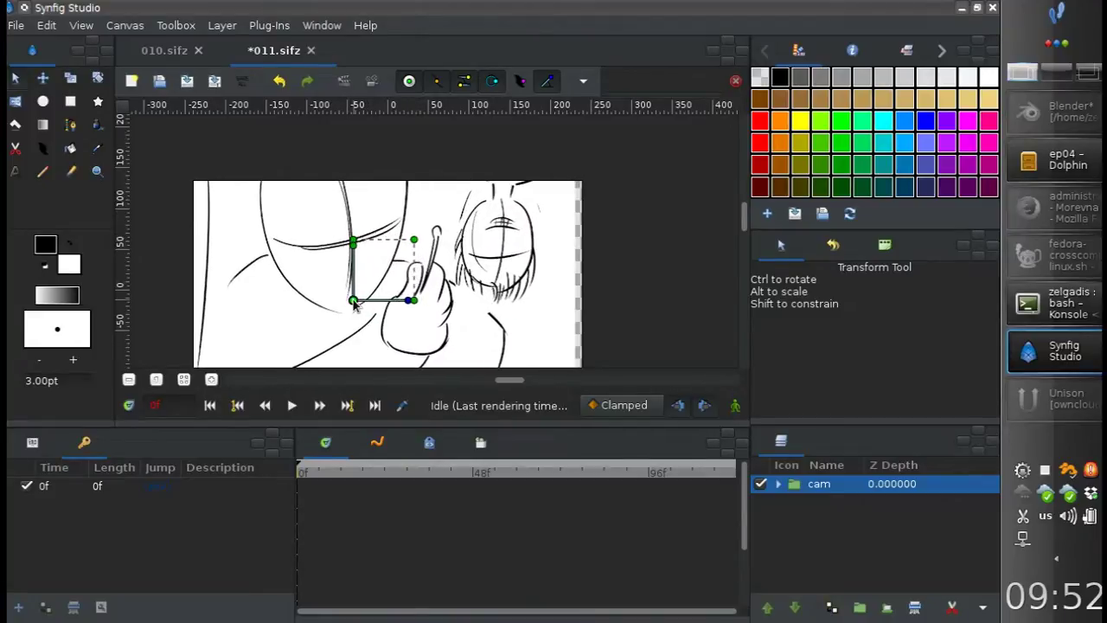
pyautogui.moveTo(353, 302); pyautogui.dragTo(349, 305)
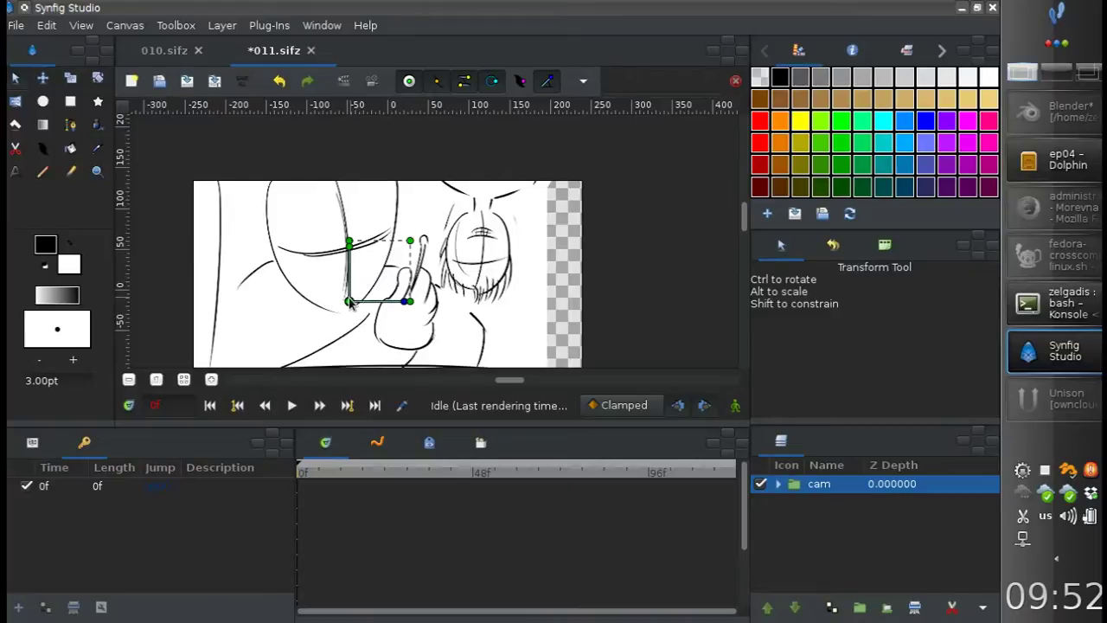
# Add a Solid Color layer beneath cam and nudge the cam group slightly right
pyautogui.rightClick(818, 484)
pyautogui.moveTo(684, 36)
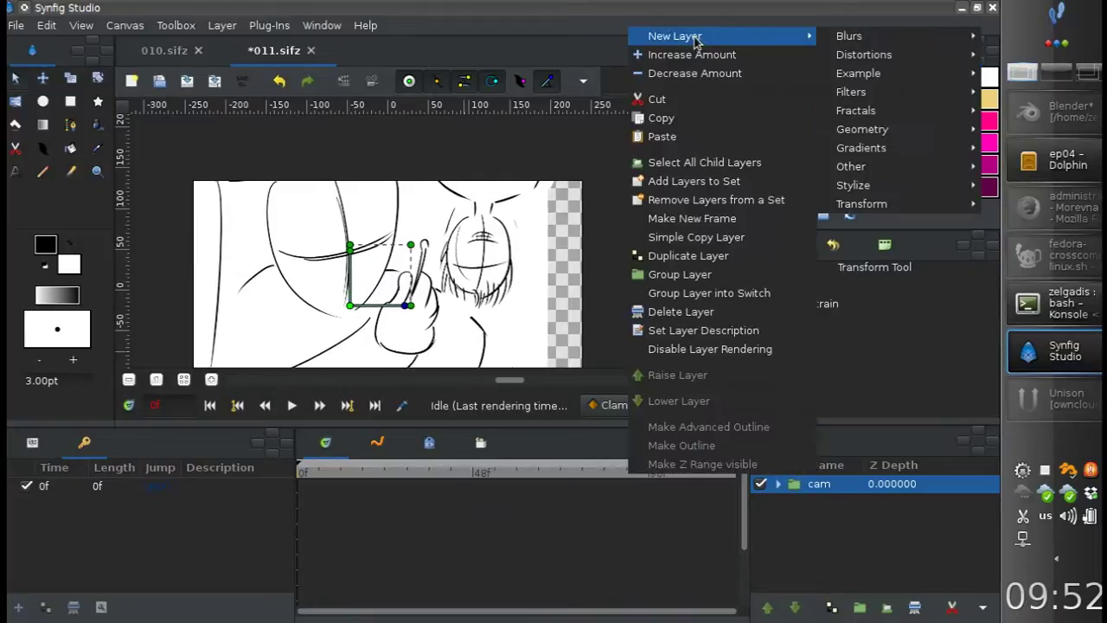
pyautogui.click(731, 129)
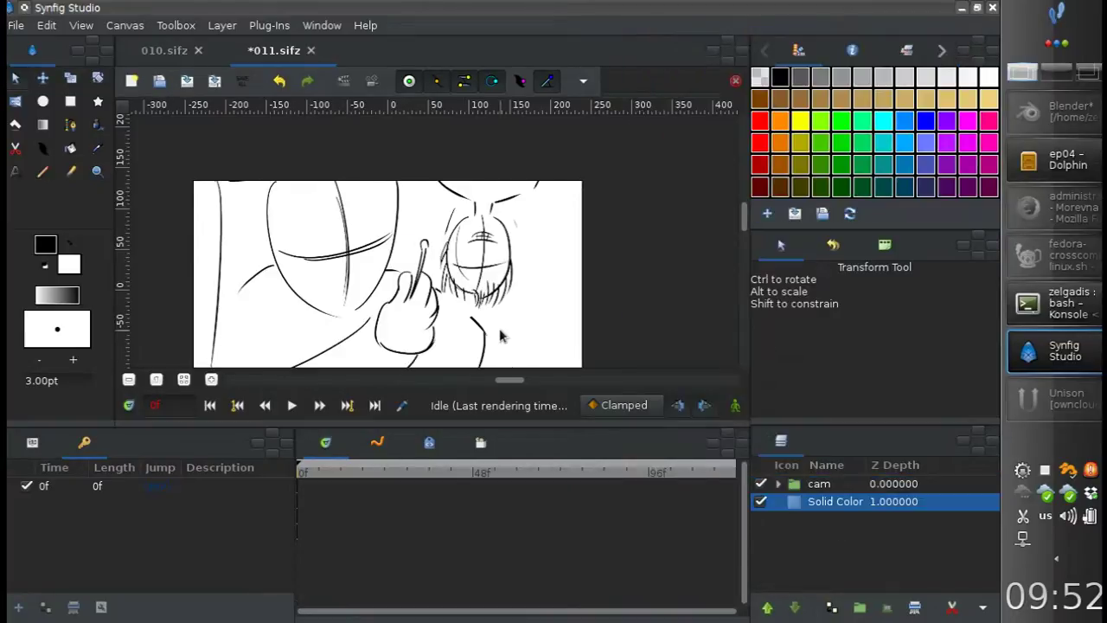
pyautogui.click(451, 334)
pyautogui.moveTo(334, 301); pyautogui.dragTo(338, 302)
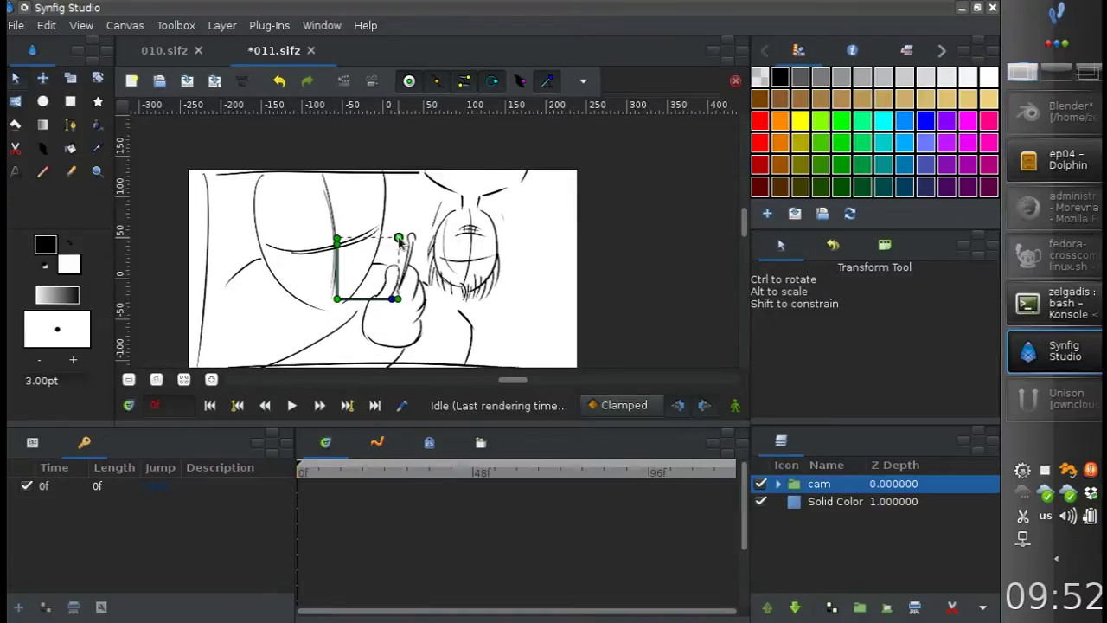
# Add keyframes at 18f and 24f with TCB as the default interpolation
pyautogui.click(779, 485)
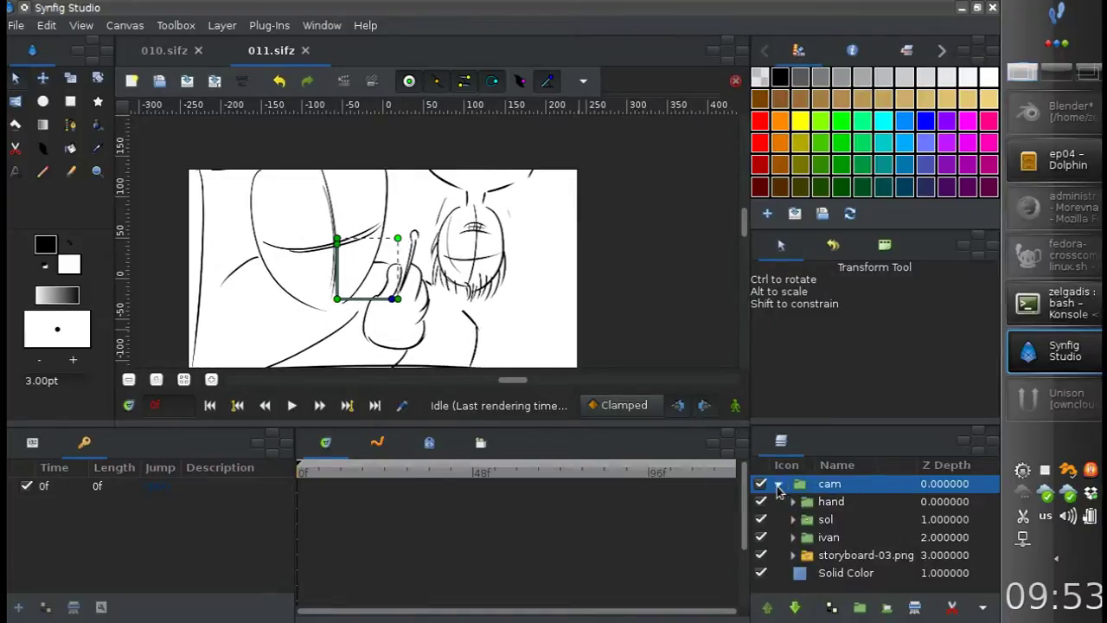
pyautogui.click(363, 476)
pyautogui.click(19, 606)
pyautogui.click(339, 478)
pyautogui.moveTo(357, 478); pyautogui.dragTo(386, 485)
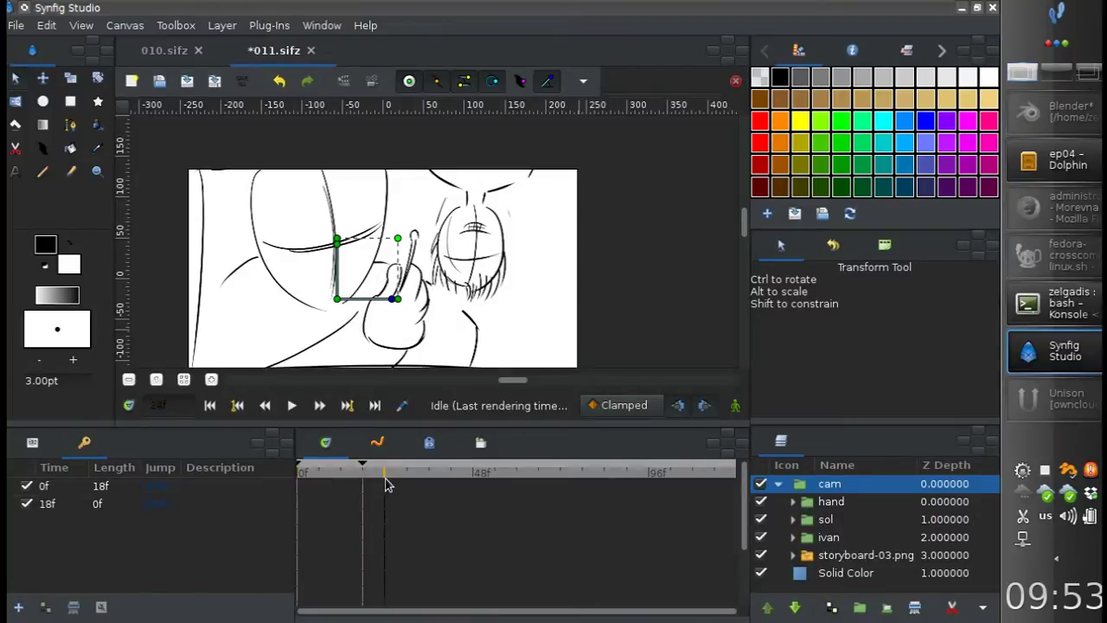
pyautogui.click(19, 606)
pyautogui.click(617, 405)
pyautogui.click(610, 425)
pyautogui.click(164, 50)
pyautogui.click(273, 50)
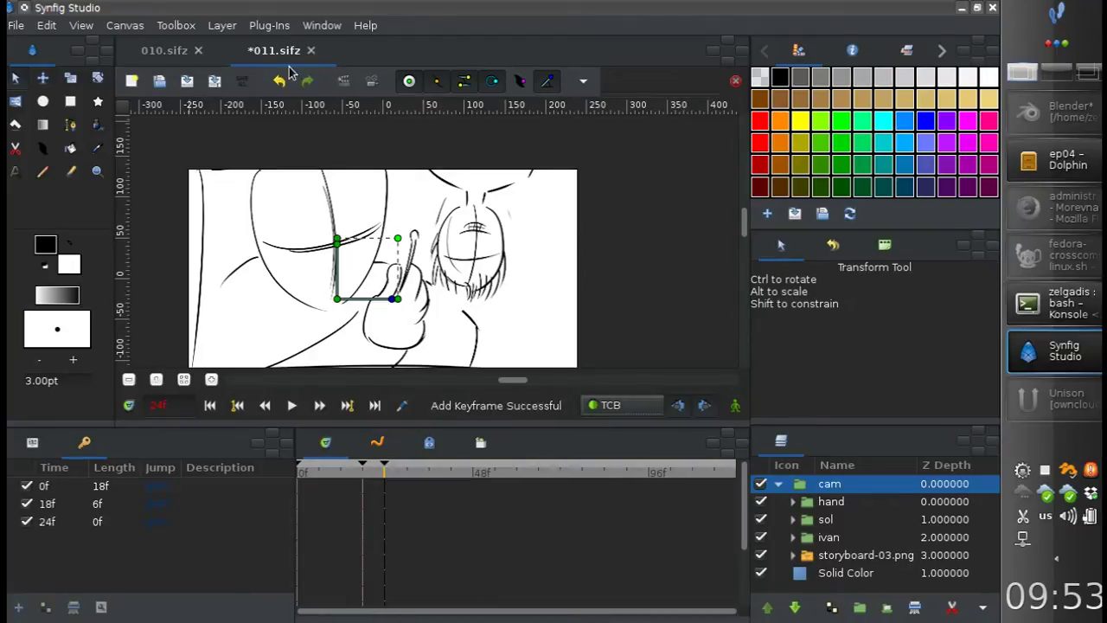
# In animation mode, move ivan up out of frame at 18f
pyautogui.click(377, 480)
pyautogui.click(735, 404)
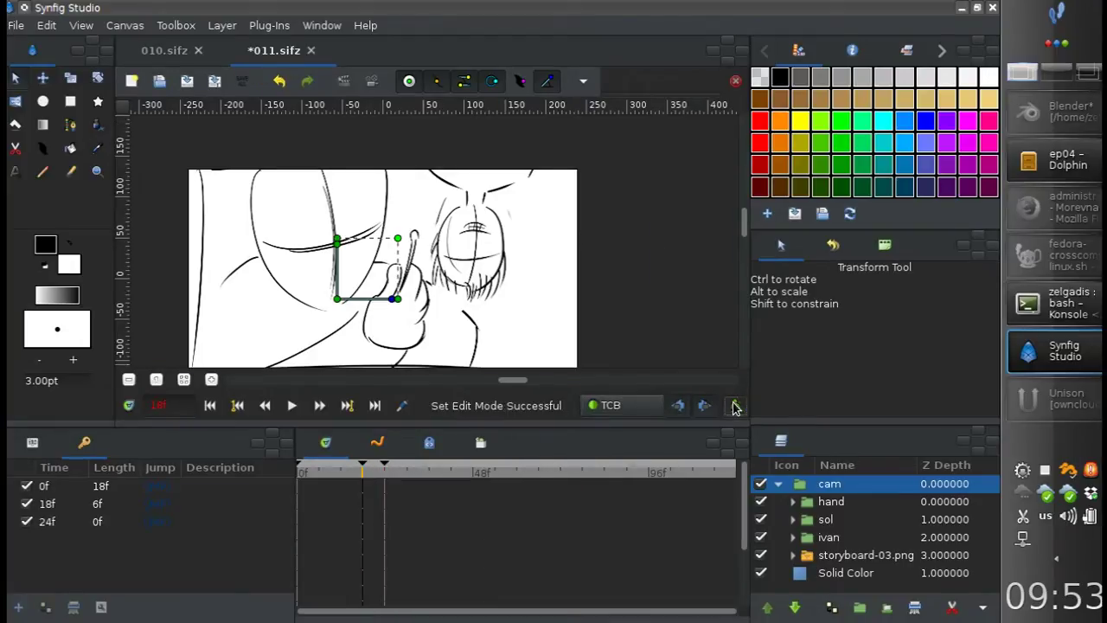
pyautogui.click(809, 537)
pyautogui.moveTo(483, 209); pyautogui.dragTo(472, 121)
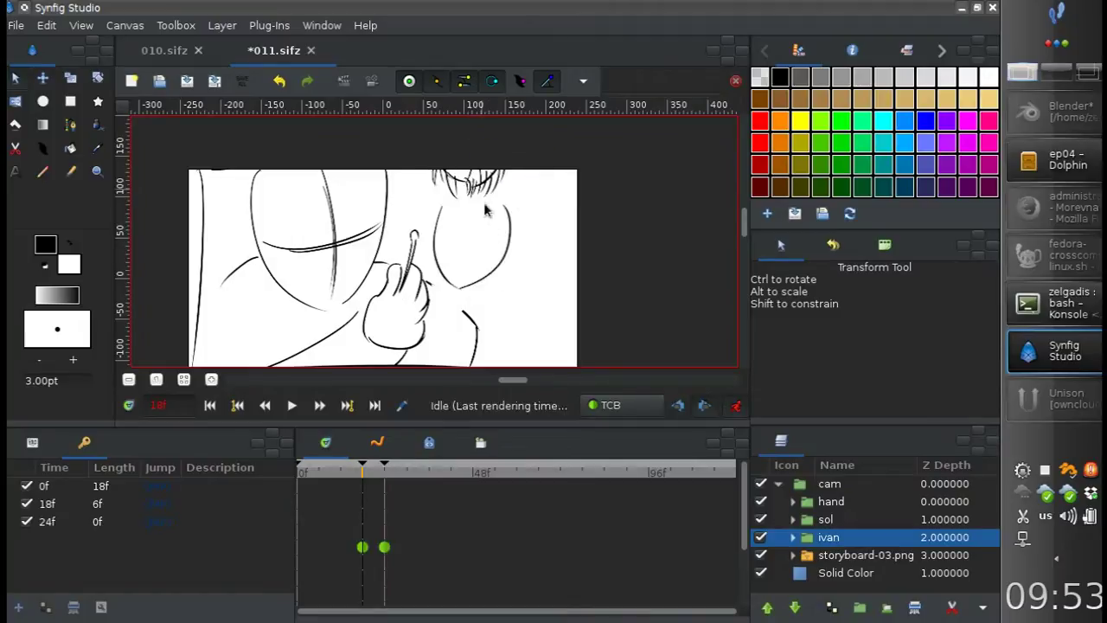
pyautogui.scroll(-1, 500, 174)
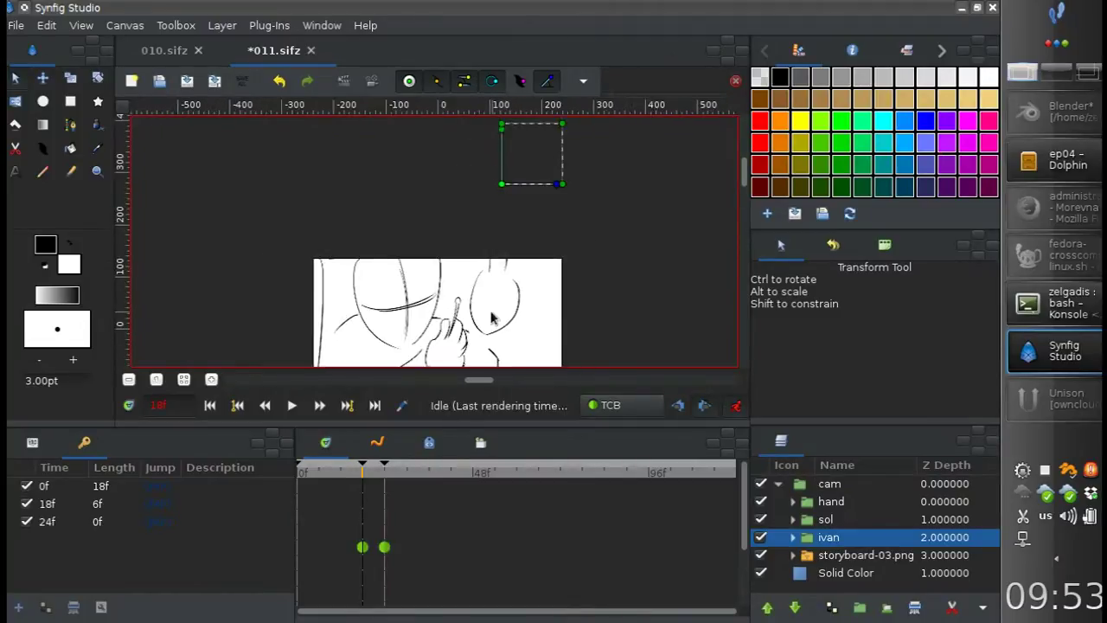
pyautogui.scroll(-2, 471, 263)
# Duplicate the 24f keyframe at 29f and turn off animation mode
pyautogui.click(389, 472)
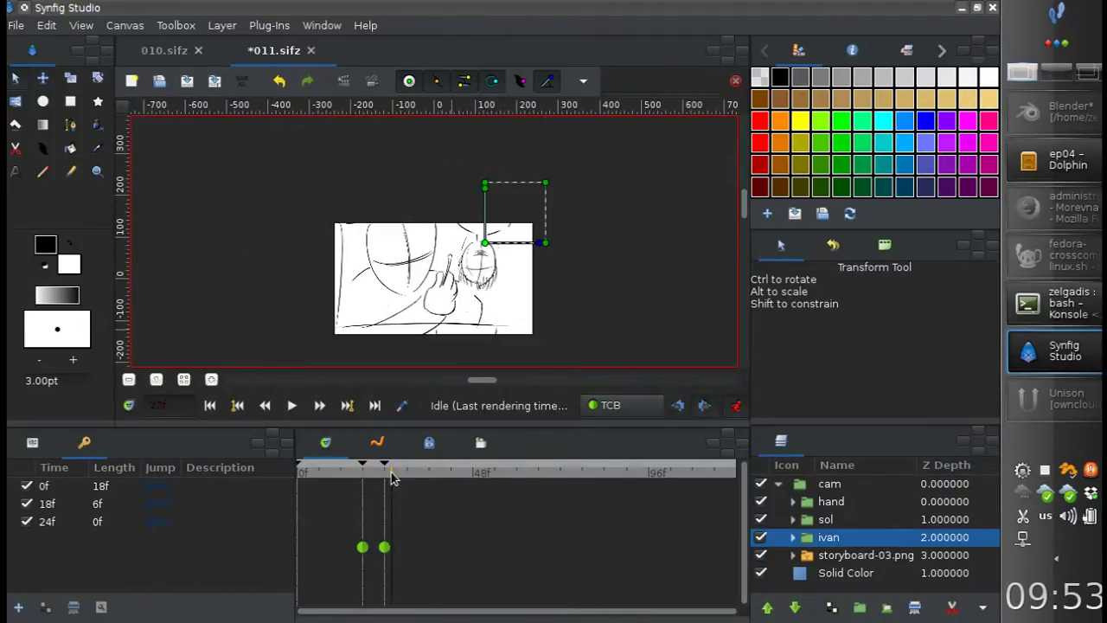
pyautogui.click(385, 467)
pyautogui.click(46, 608)
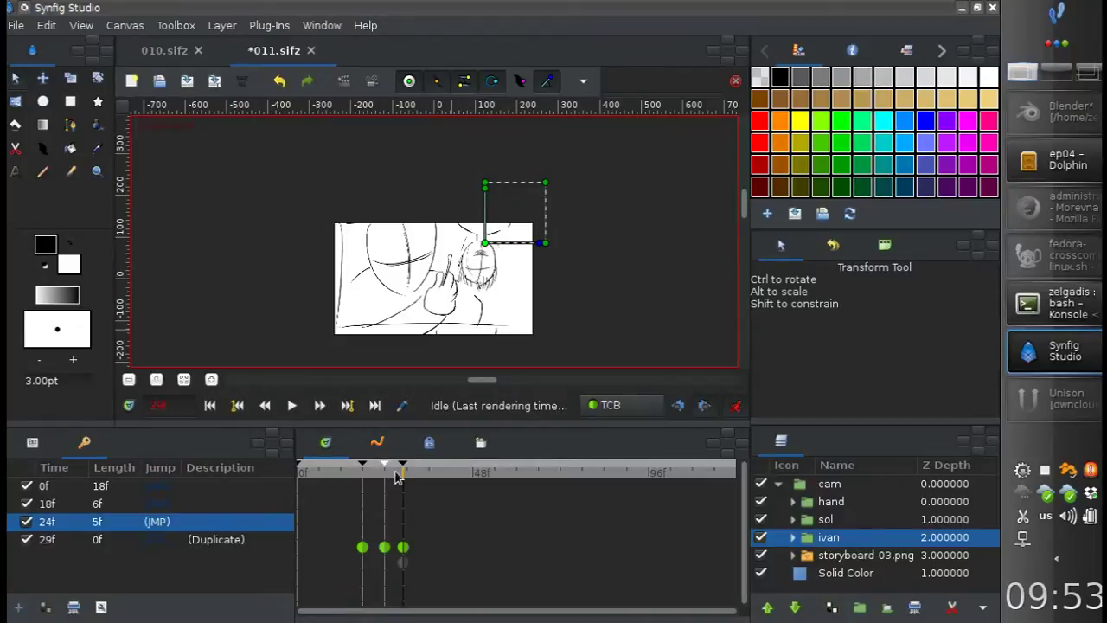
pyautogui.click(828, 483)
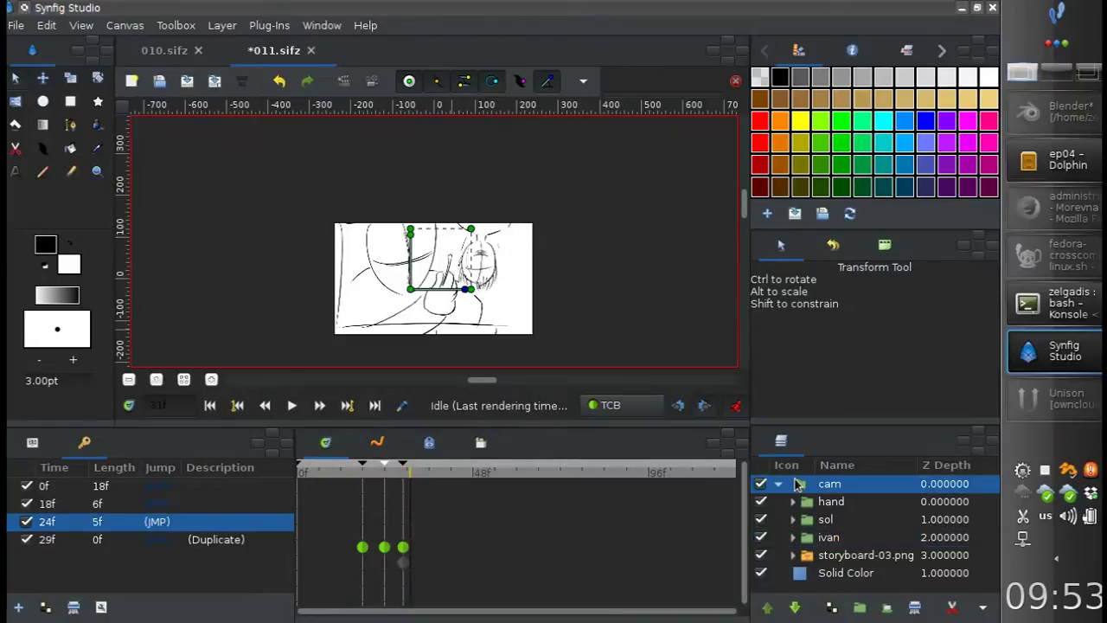
pyautogui.click(735, 405)
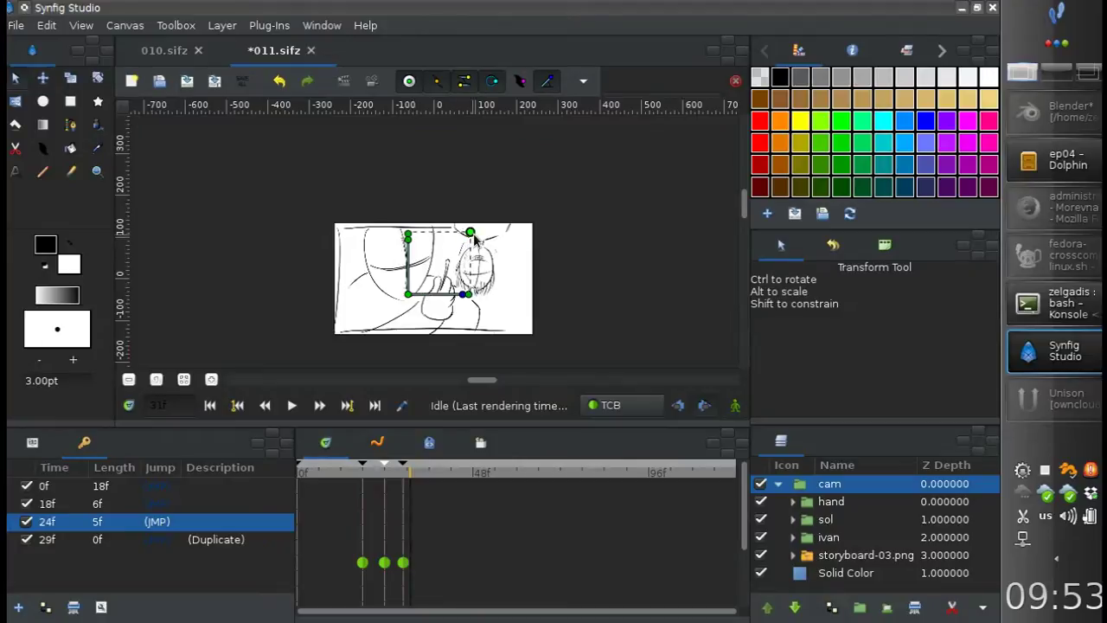
# Check ivan's waypoints and hide the storyboard-03.png layer
pyautogui.click(828, 537)
pyautogui.click(824, 486)
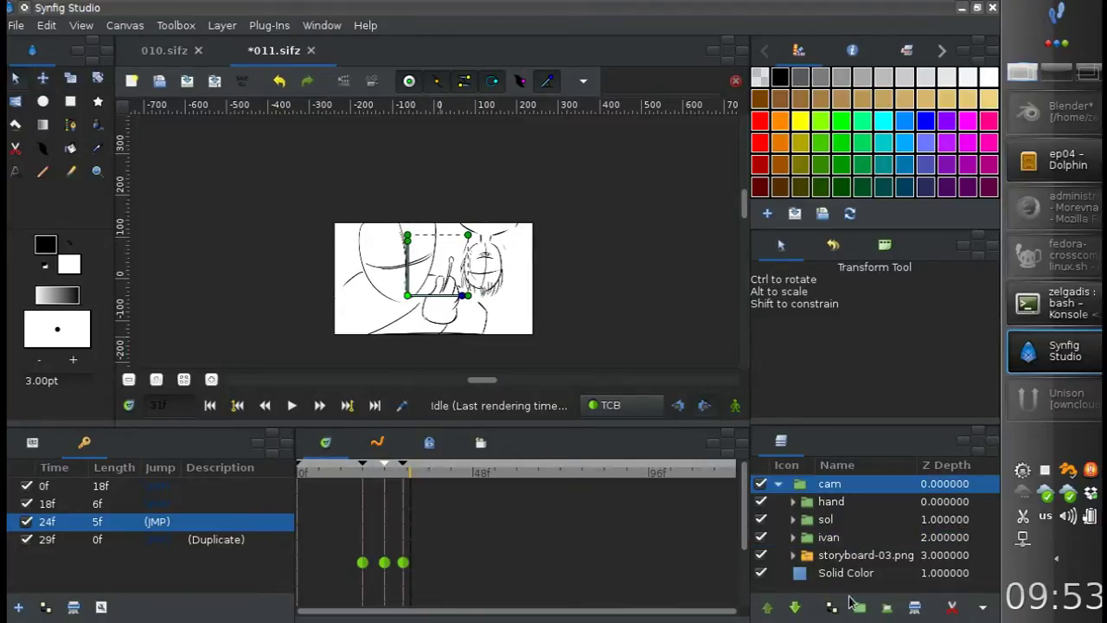
pyautogui.click(845, 572)
pyautogui.click(760, 554)
pyautogui.click(326, 473)
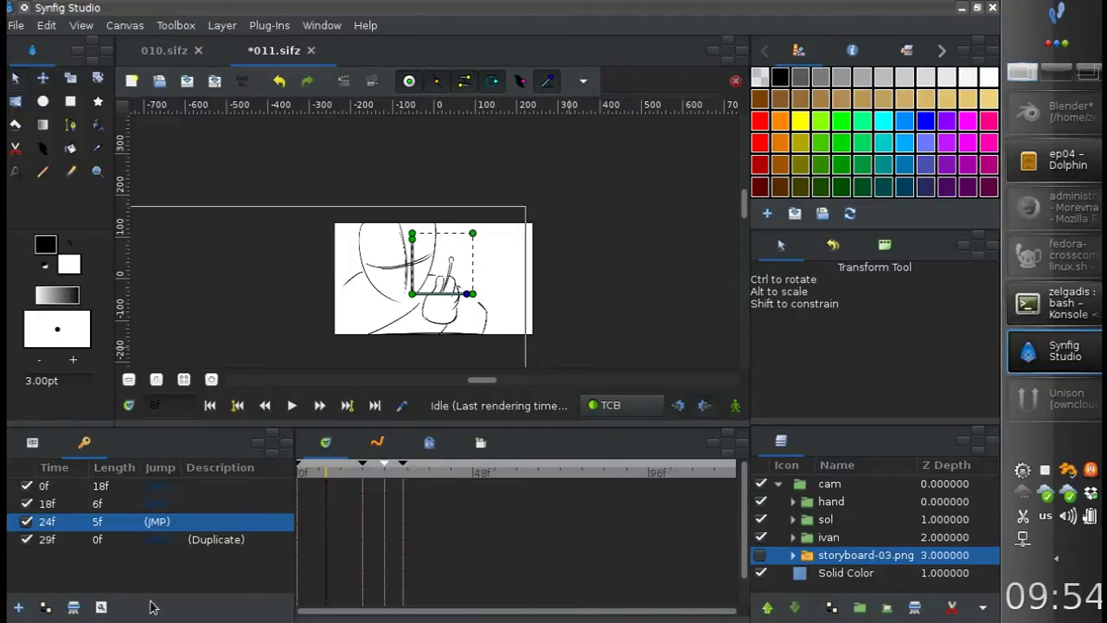
# Add an 8f keyframe, change keyframe locking, and try rotating the hand in animation mode
pyautogui.click(18, 606)
pyautogui.click(684, 408)
pyautogui.click(825, 502)
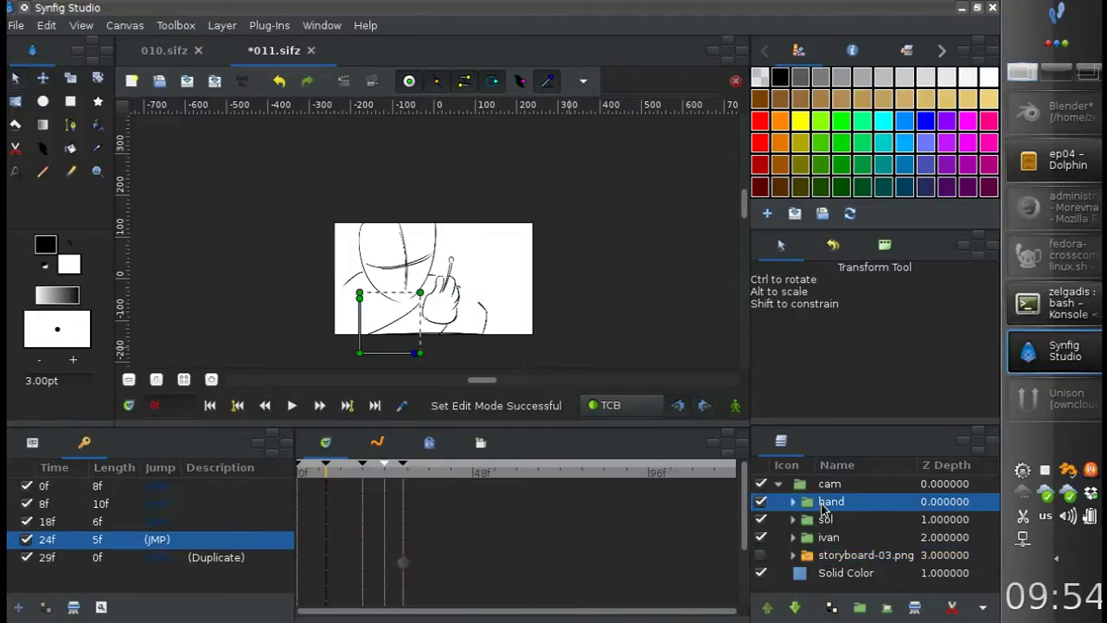
pyautogui.moveTo(350, 369); pyautogui.dragTo(400, 385)
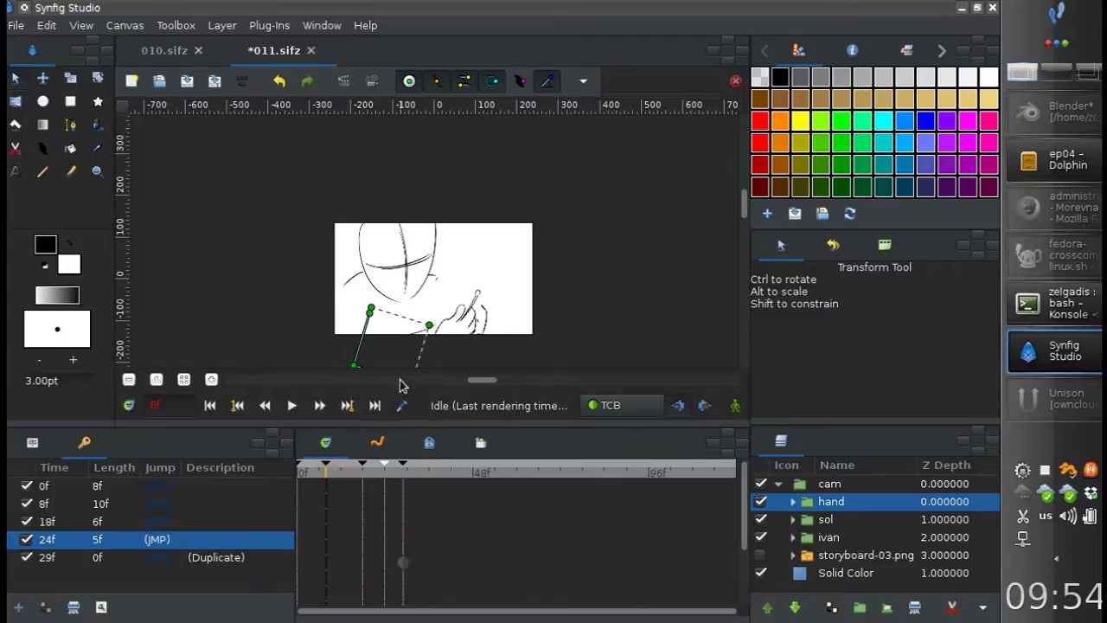
pyautogui.click(735, 405)
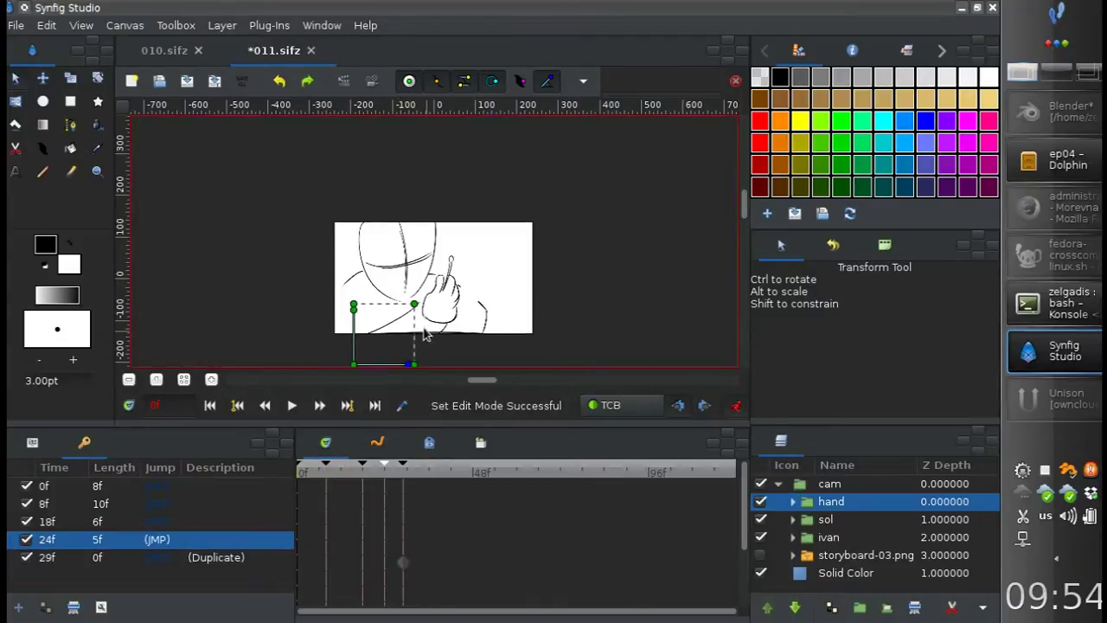
pyautogui.moveTo(416, 300); pyautogui.dragTo(402, 335)
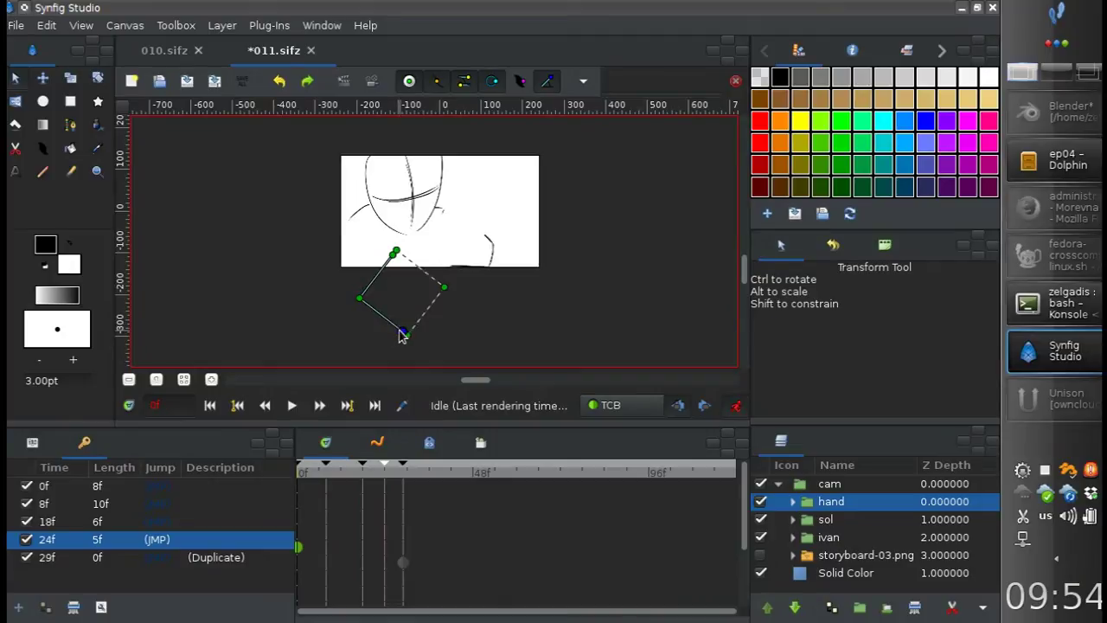
# Switch the keyframe lock, rotate the hand down for frame 0, and scrub to check the swing
pyautogui.moveTo(295, 476)
pyautogui.mouseDown()
pyautogui.moveTo(316, 476)
pyautogui.moveTo(283, 474)
pyautogui.moveTo(307, 483)
pyautogui.mouseUp()
pyautogui.click(708, 404)
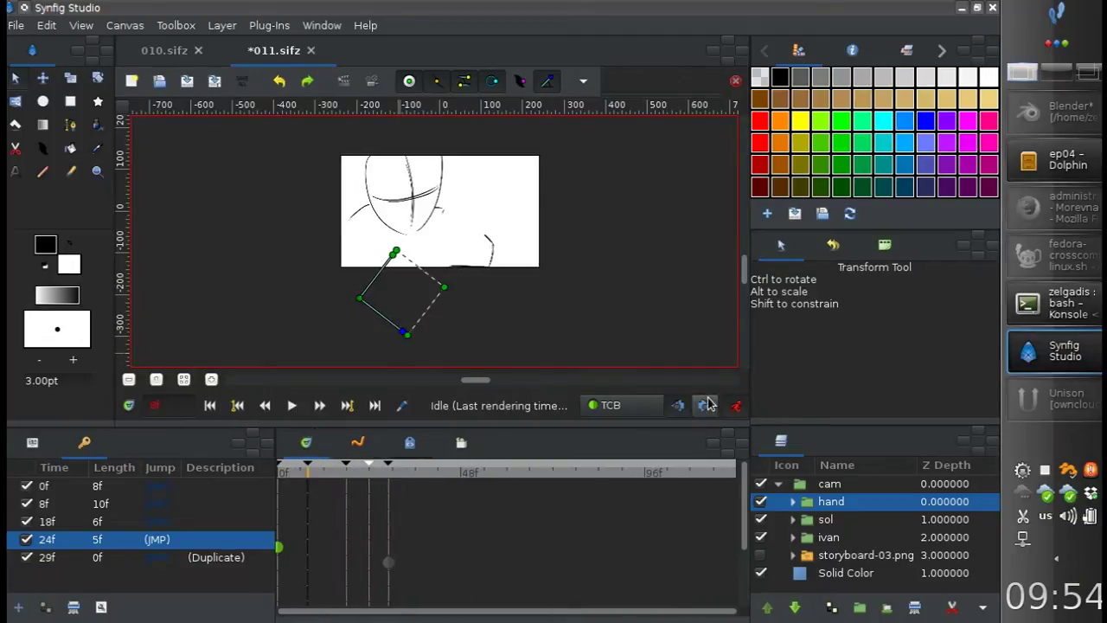
pyautogui.click(707, 404)
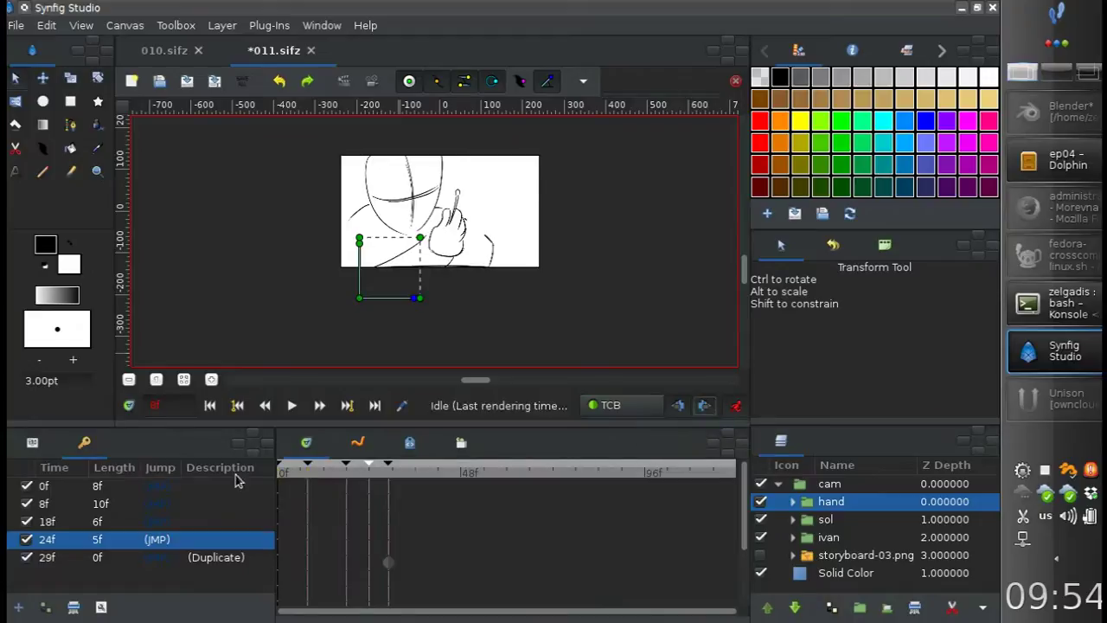
pyautogui.moveTo(413, 304); pyautogui.dragTo(403, 329)
pyautogui.click(304, 474)
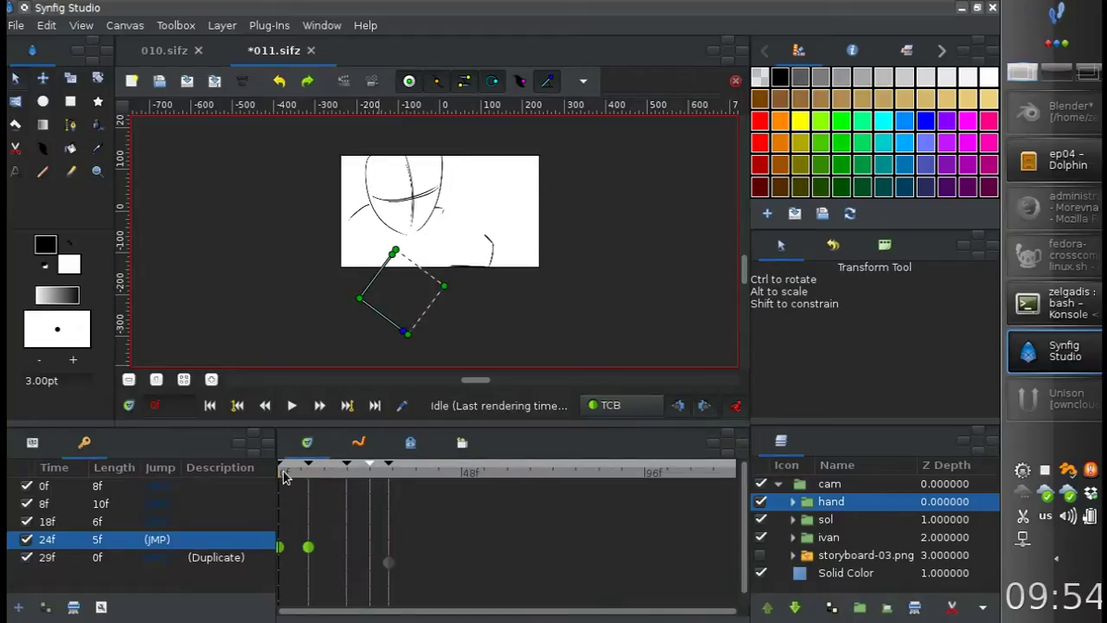
pyautogui.moveTo(304, 474)
pyautogui.mouseDown()
pyautogui.moveTo(389, 492)
pyautogui.moveTo(358, 493)
pyautogui.mouseUp()
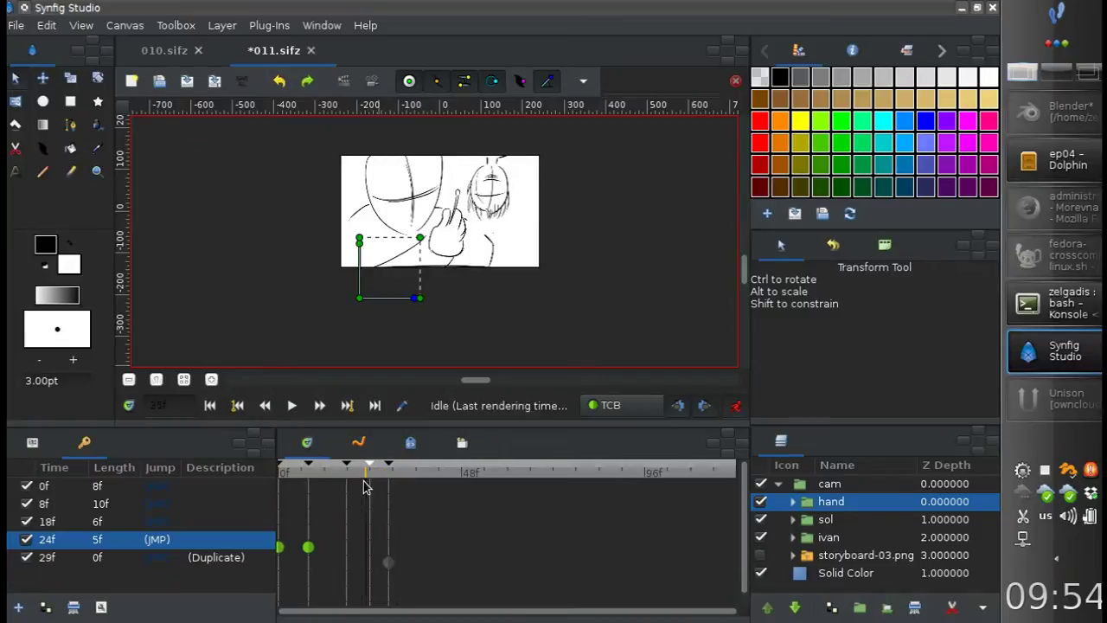
pyautogui.click(734, 405)
# Add a Translate layer above cam and convert its Origin into X and Y components
pyautogui.click(778, 483)
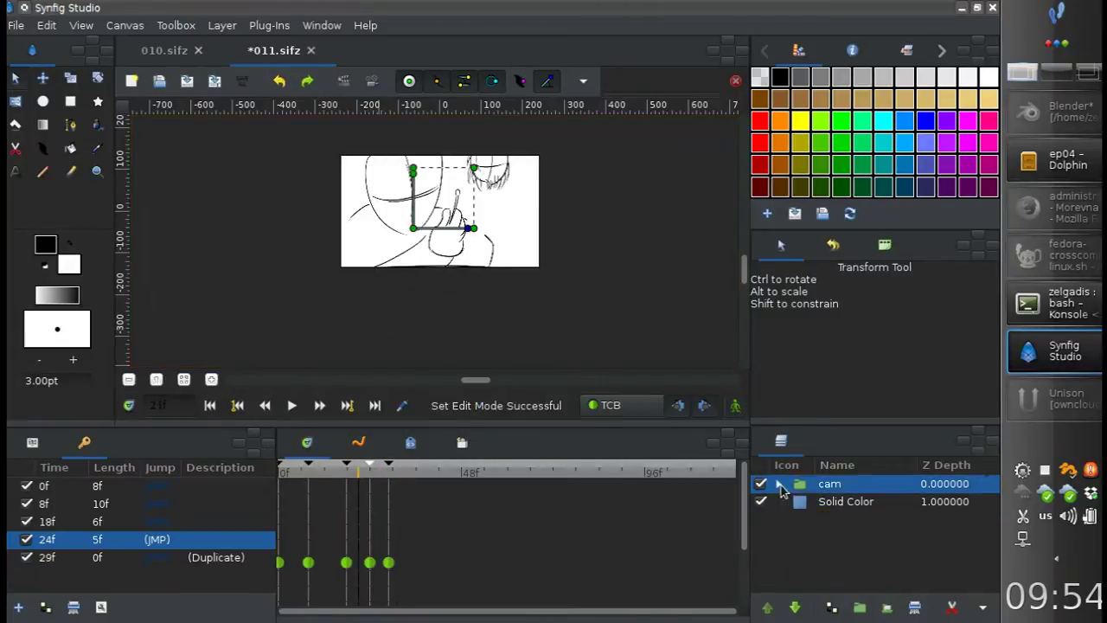
pyautogui.rightClick(804, 483)
pyautogui.click(560, 233)
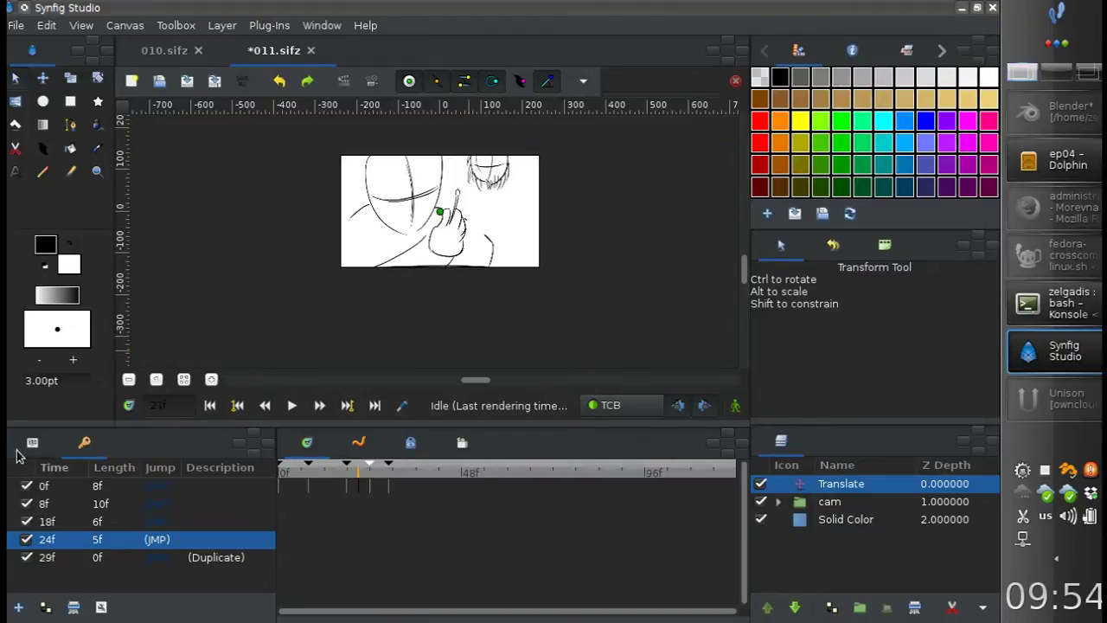
pyautogui.rightClick(76, 486)
pyautogui.click(282, 315)
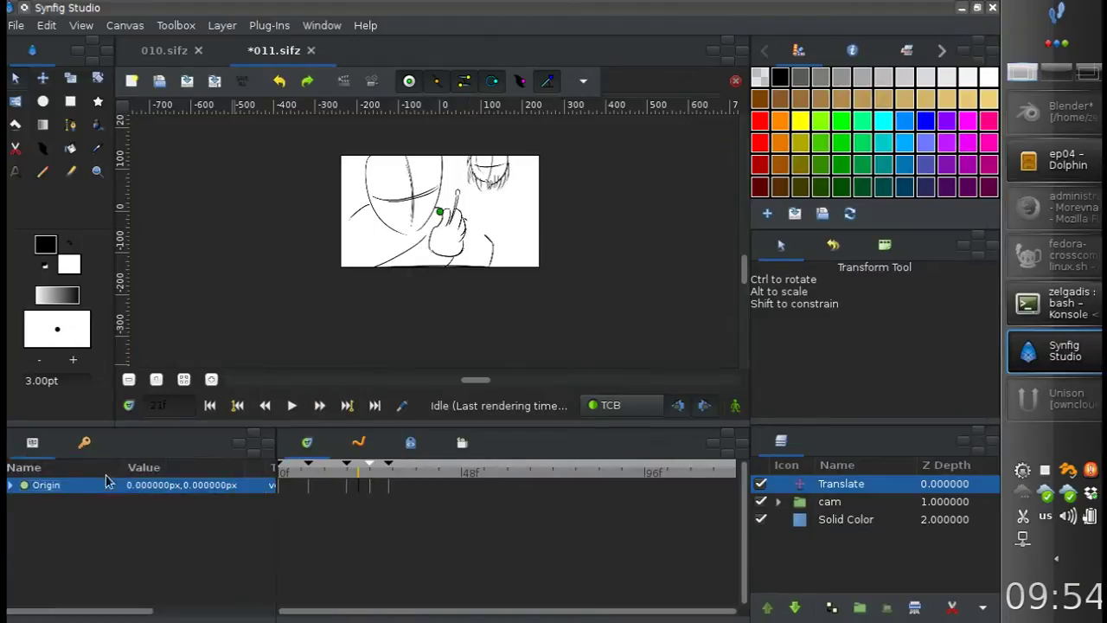
pyautogui.click(129, 502)
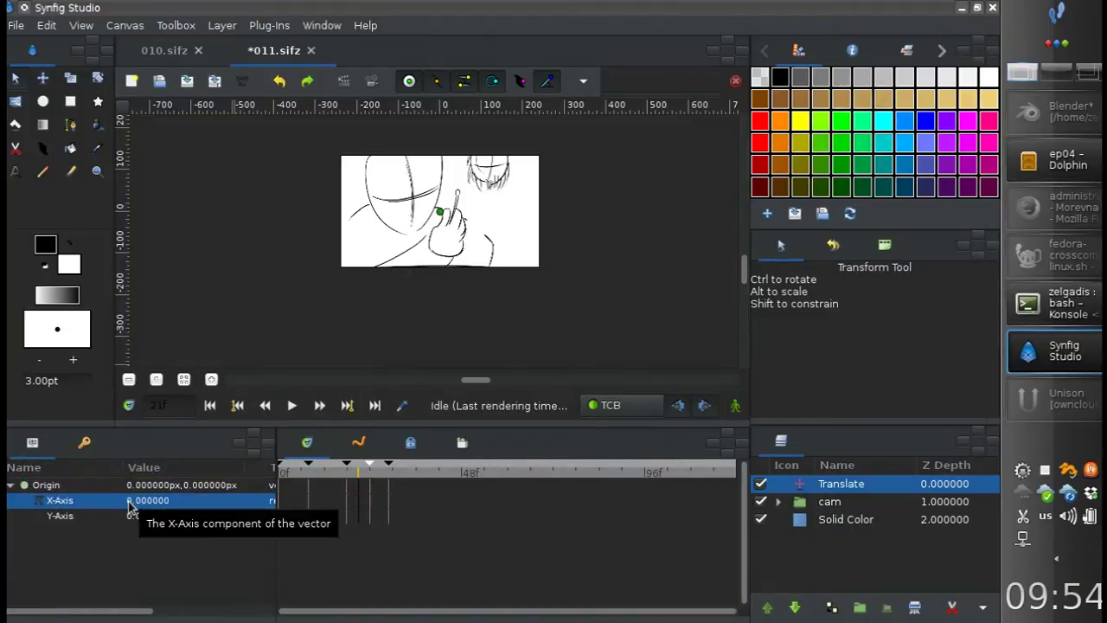
pyautogui.click(147, 517)
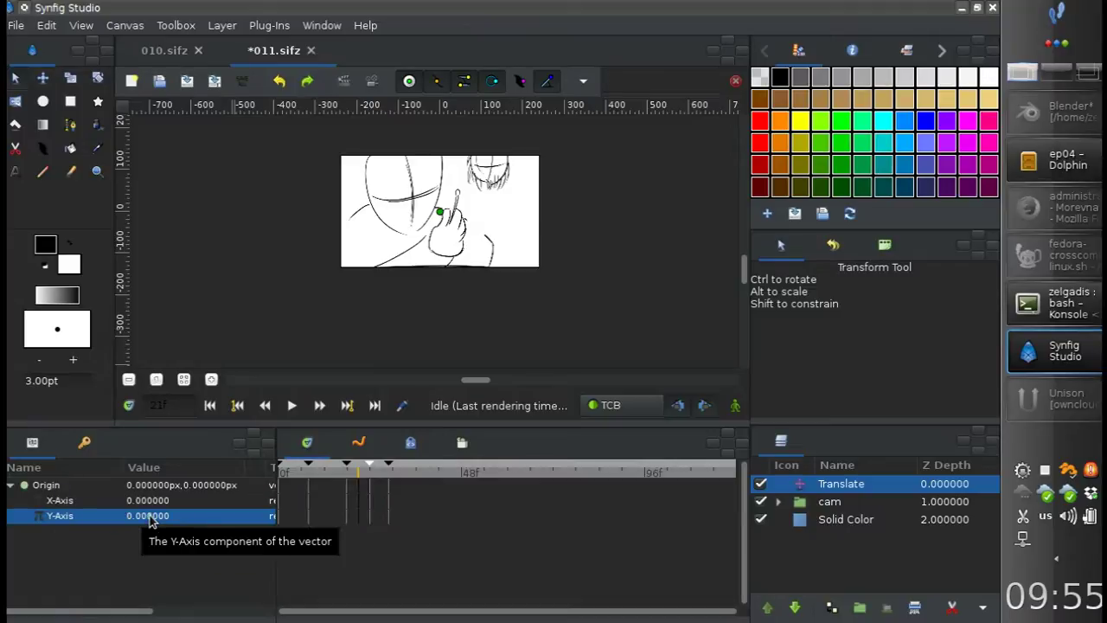
# With Clamped interpolation, key cam's camera framing at frame 0 and the next keyframe
pyautogui.click(805, 503)
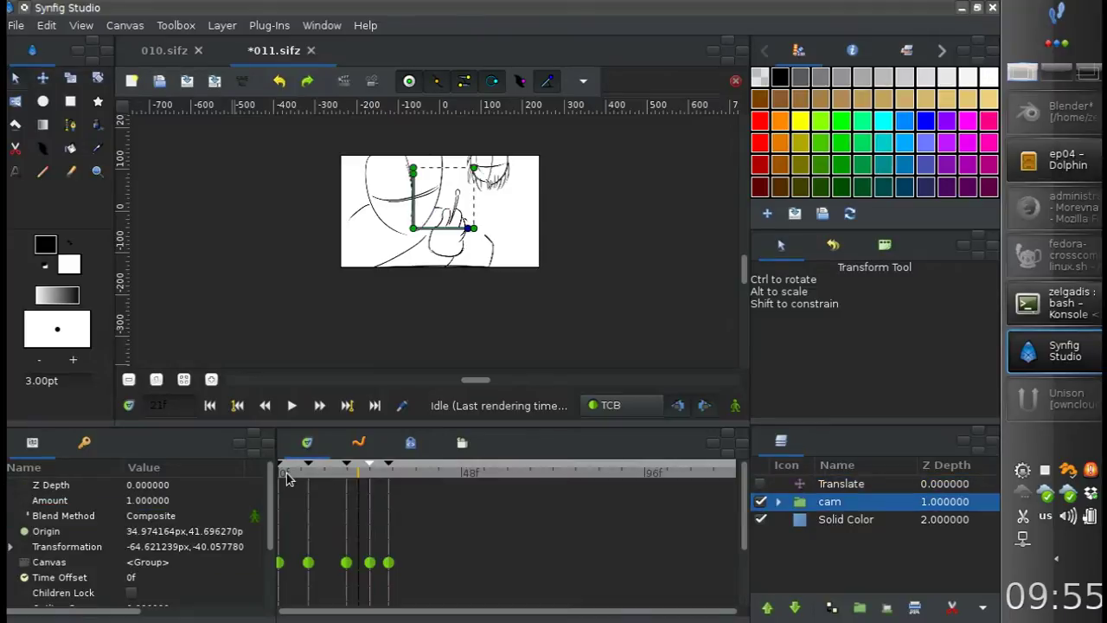
pyautogui.moveTo(288, 478); pyautogui.dragTo(311, 476)
pyautogui.click(734, 407)
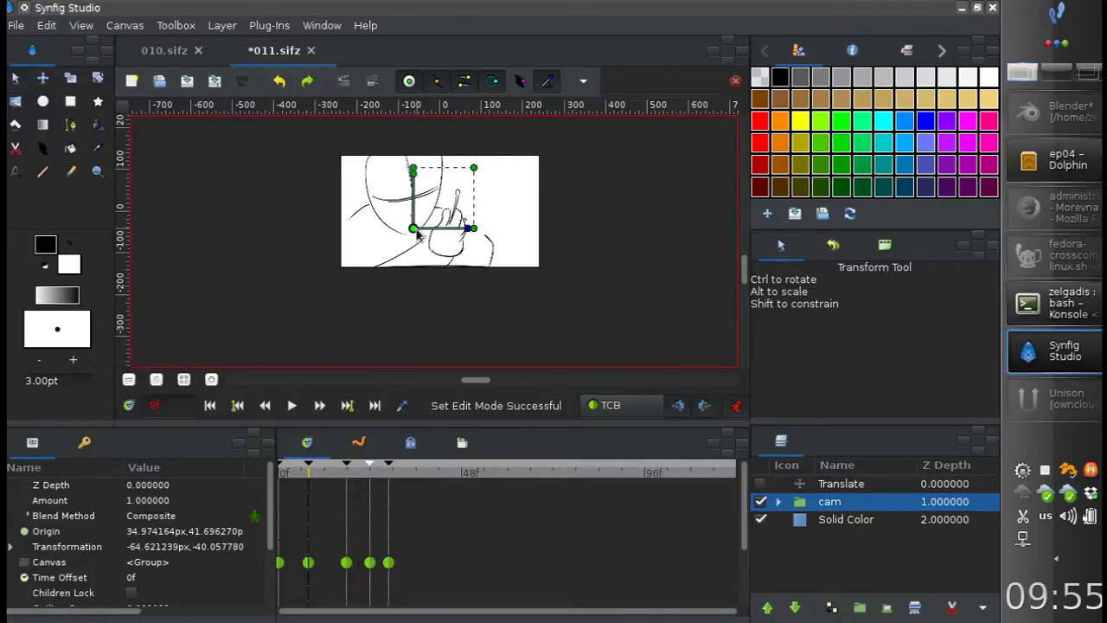
pyautogui.click(210, 405)
pyautogui.click(614, 405)
pyautogui.click(609, 380)
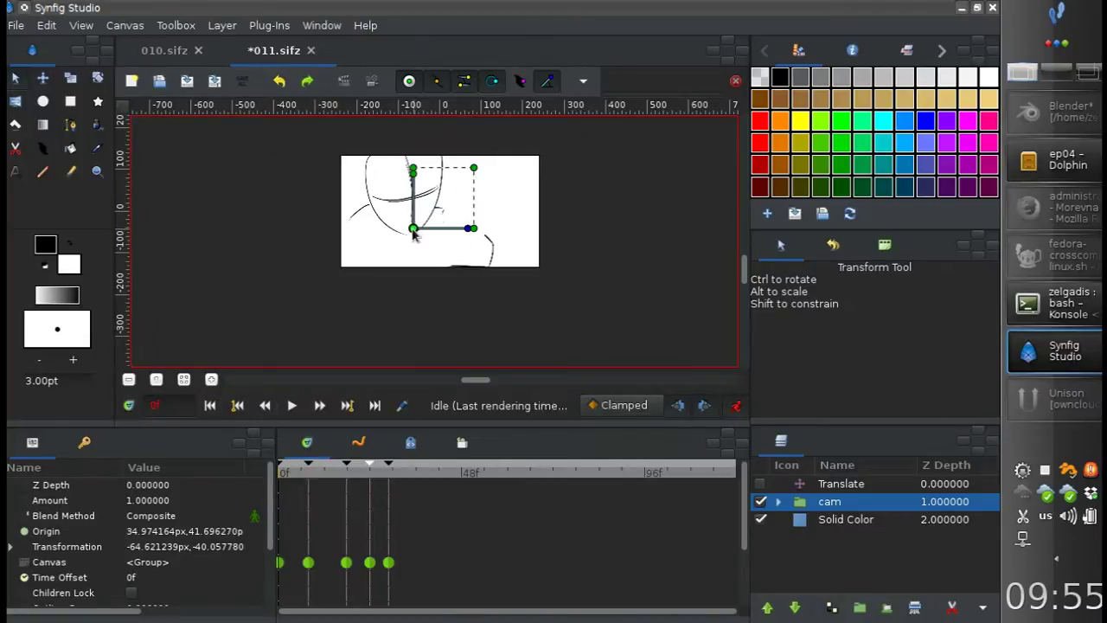
pyautogui.moveTo(472, 169); pyautogui.dragTo(474, 167)
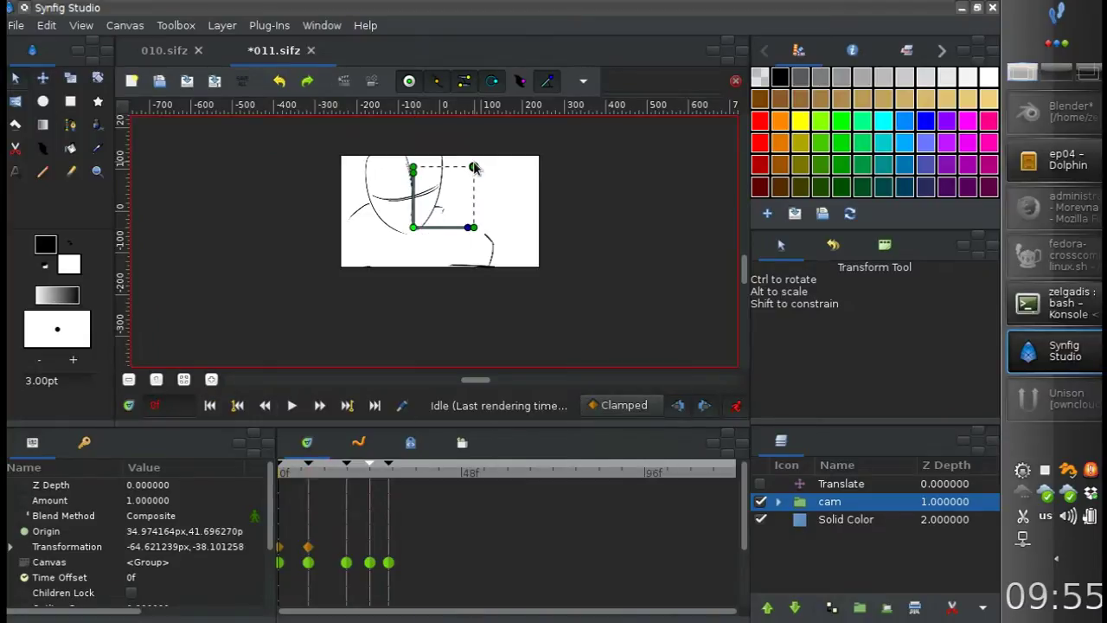
pyautogui.click(351, 405)
pyautogui.moveTo(412, 226); pyautogui.dragTo(412, 231)
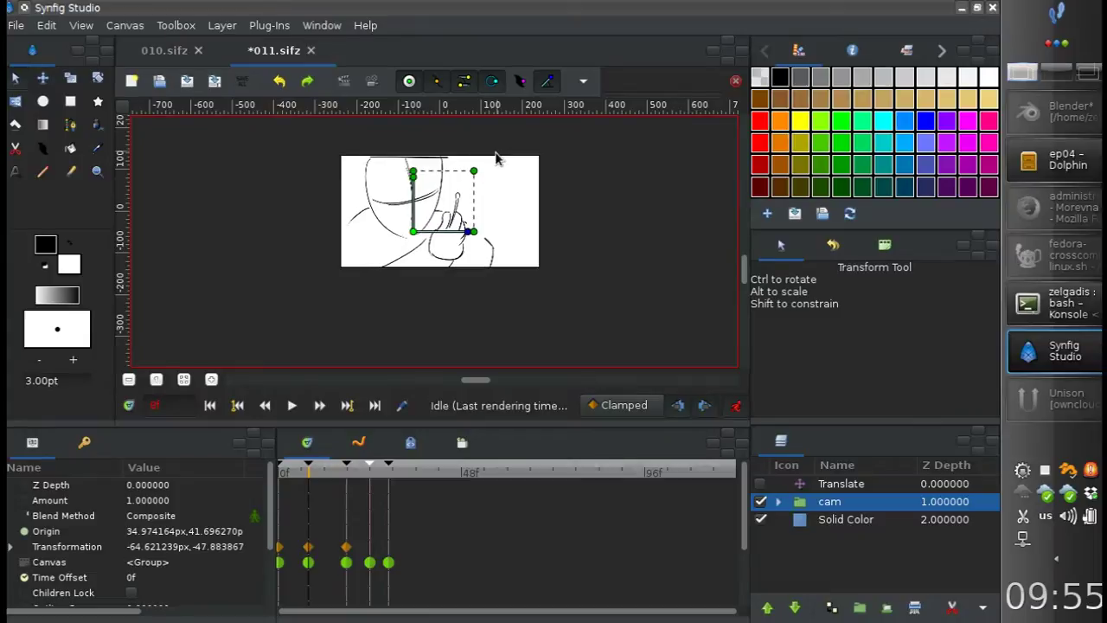
# Preview the camera move and push the later keyframes further along in time
pyautogui.click(292, 405)
pyautogui.click(291, 404)
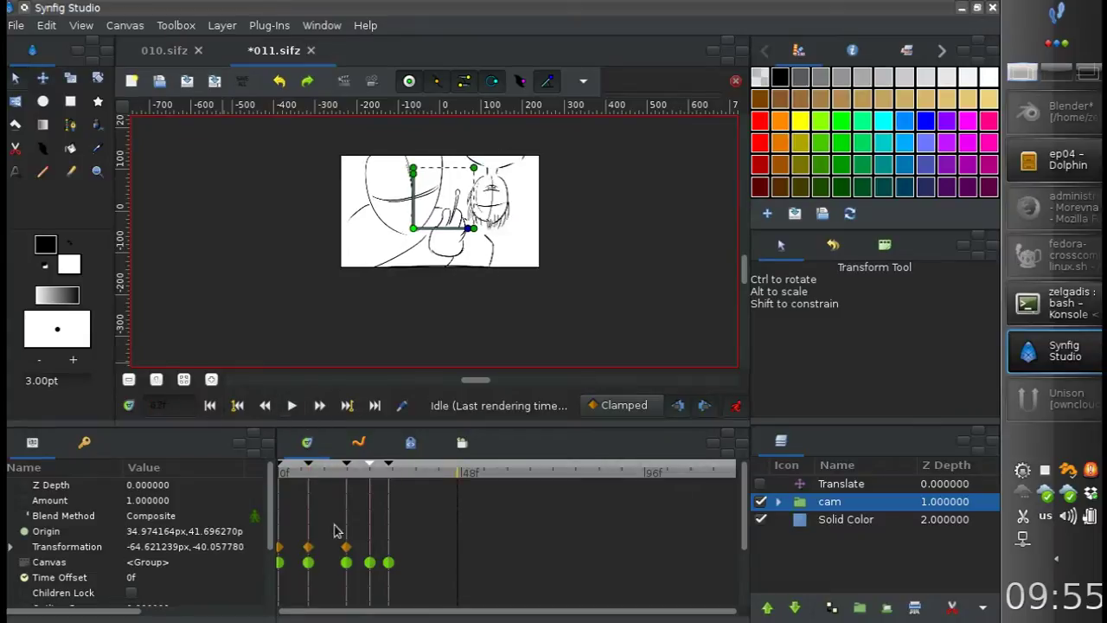
pyautogui.click(291, 405)
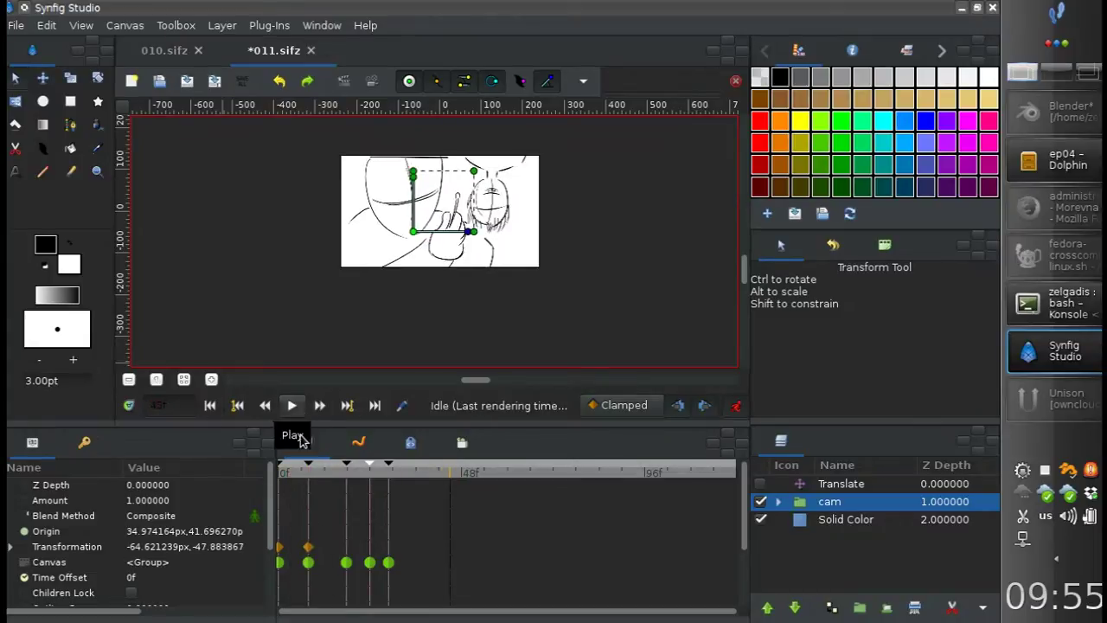
pyautogui.moveTo(310, 474); pyautogui.dragTo(340, 507)
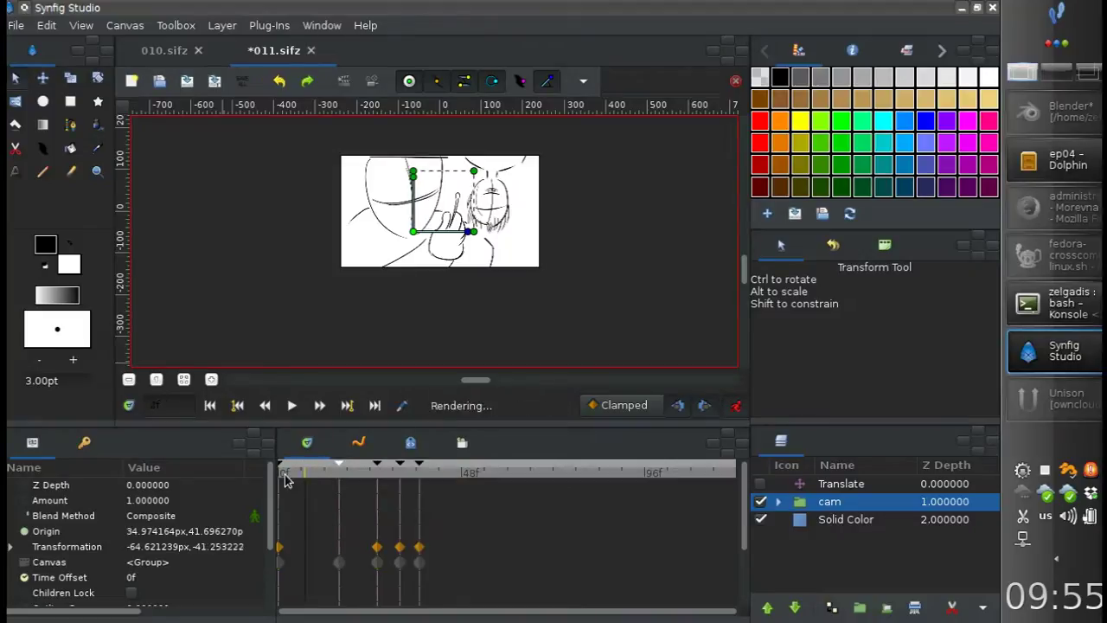
pyautogui.click(292, 405)
pyautogui.click(291, 405)
pyautogui.moveTo(305, 474)
pyautogui.mouseDown()
pyautogui.moveTo(370, 484)
pyautogui.moveTo(434, 464)
pyautogui.mouseUp()
pyautogui.click(291, 407)
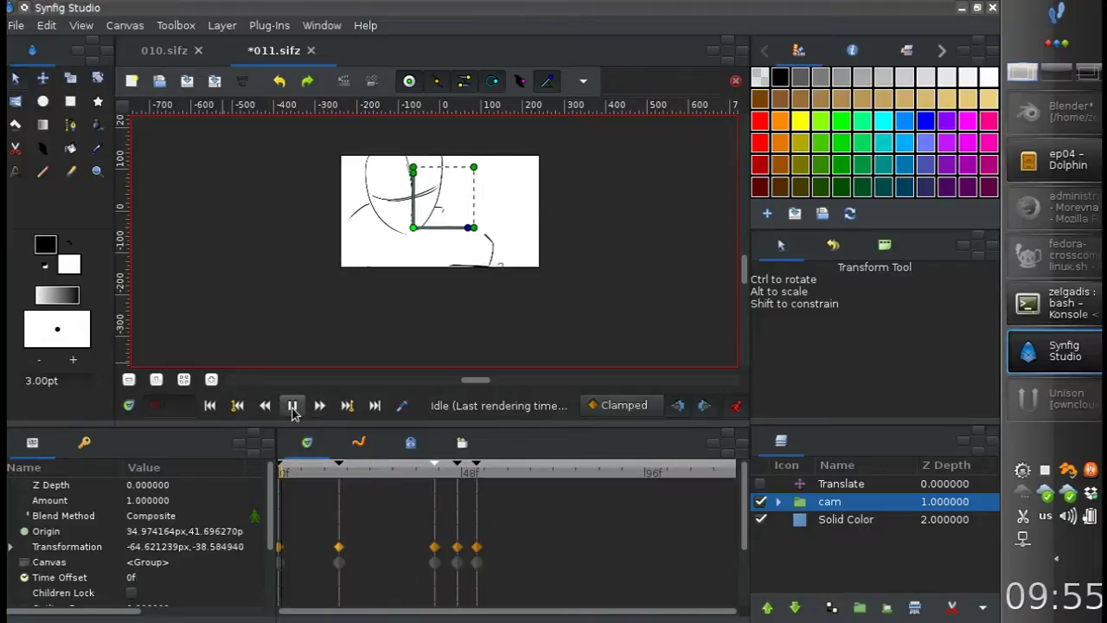
pyautogui.click(291, 405)
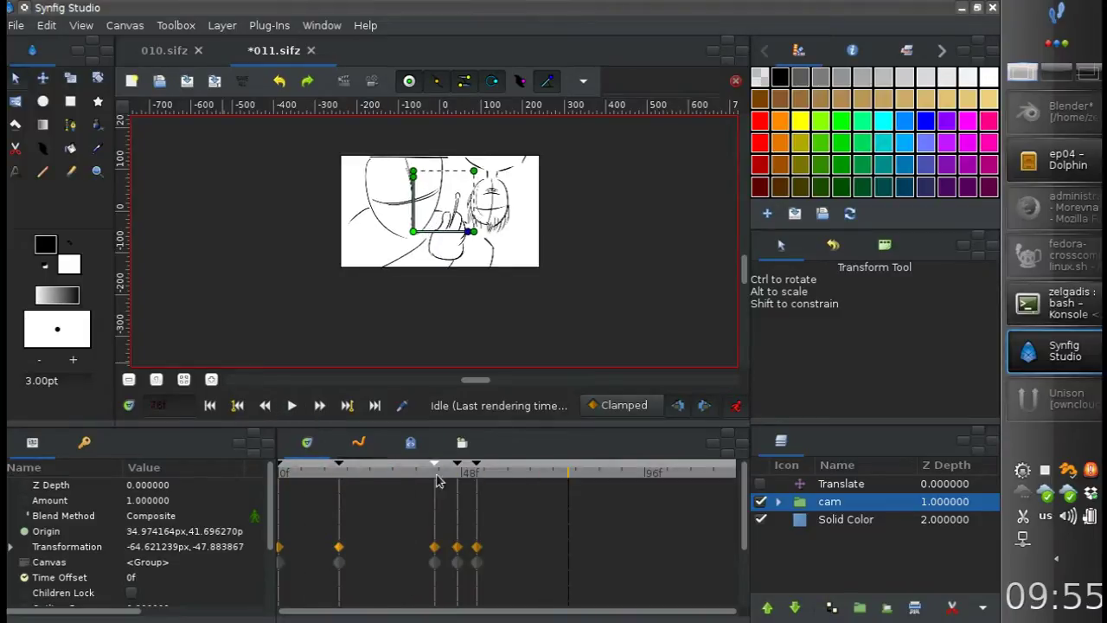
pyautogui.moveTo(434, 464); pyautogui.dragTo(466, 477)
# Set the hand's 16f waypoint to Clamped interpolation and preview it
pyautogui.click(778, 503)
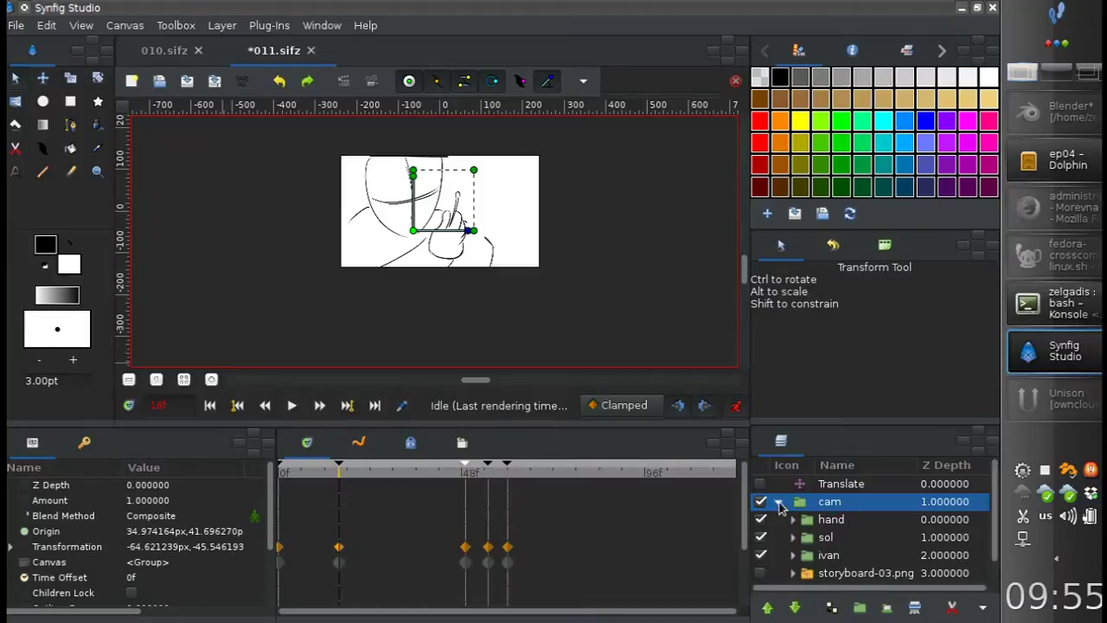
pyautogui.click(830, 519)
pyautogui.rightClick(339, 546)
pyautogui.click(528, 578)
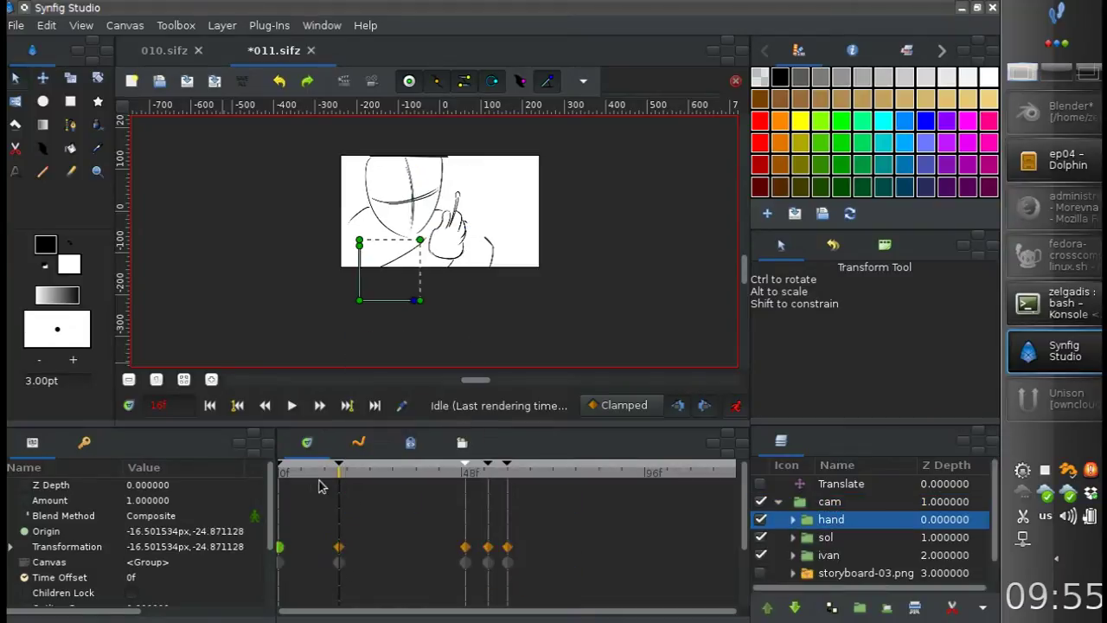
pyautogui.click(292, 405)
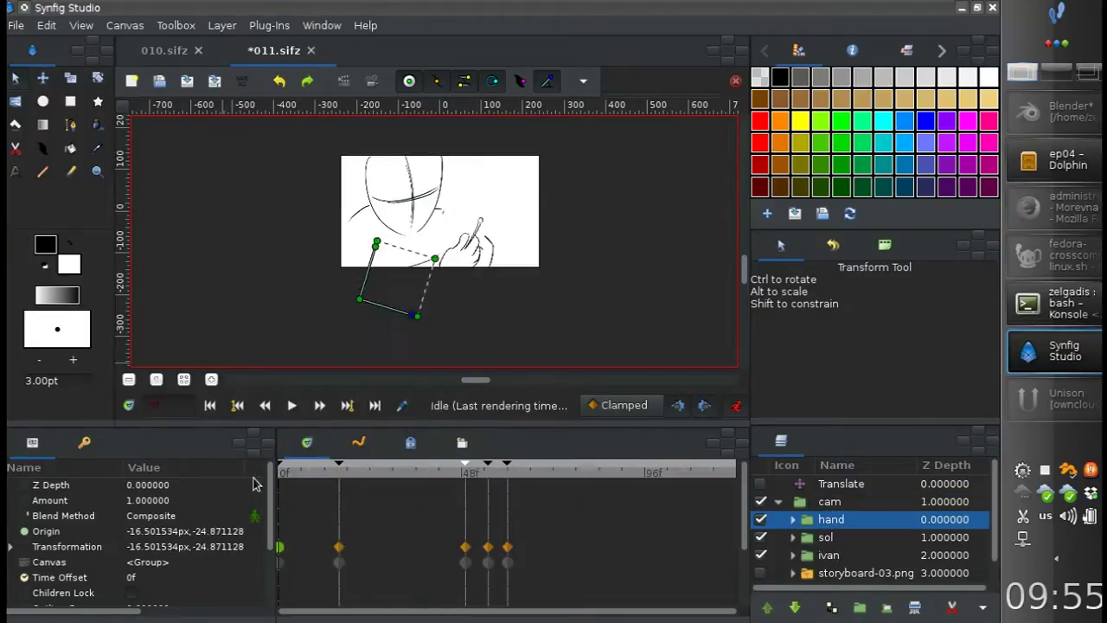
pyautogui.click(292, 406)
# At the 48f keyframe, add a waypoint holding the hand pose and preview
pyautogui.moveTo(318, 471); pyautogui.dragTo(416, 489)
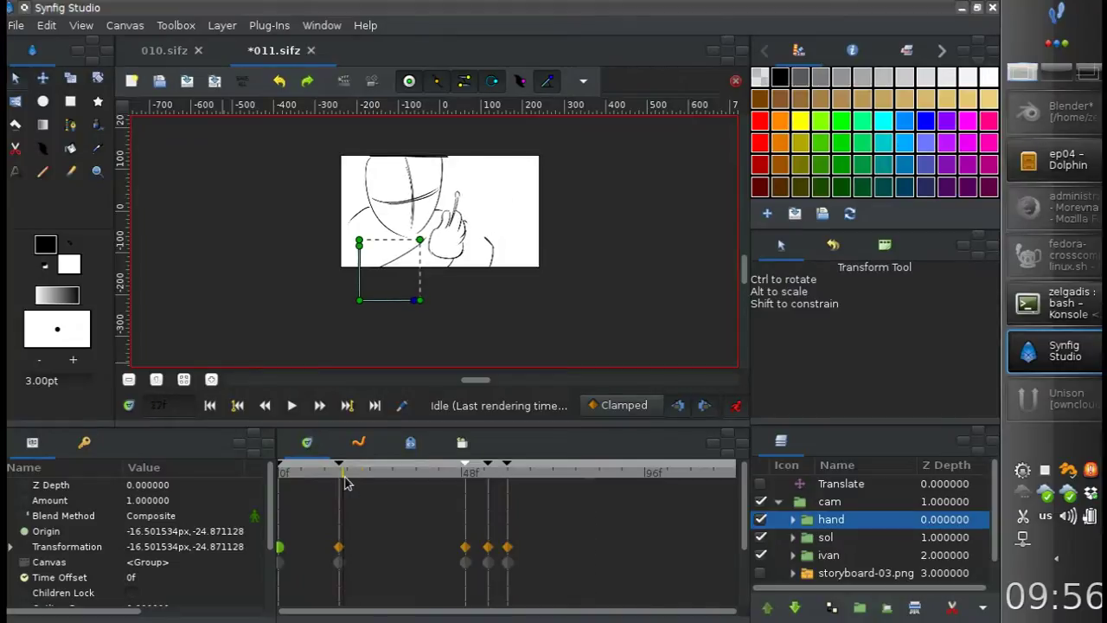
pyautogui.click(463, 481)
pyautogui.rightClick(339, 546)
pyautogui.click(381, 454)
pyautogui.click(487, 489)
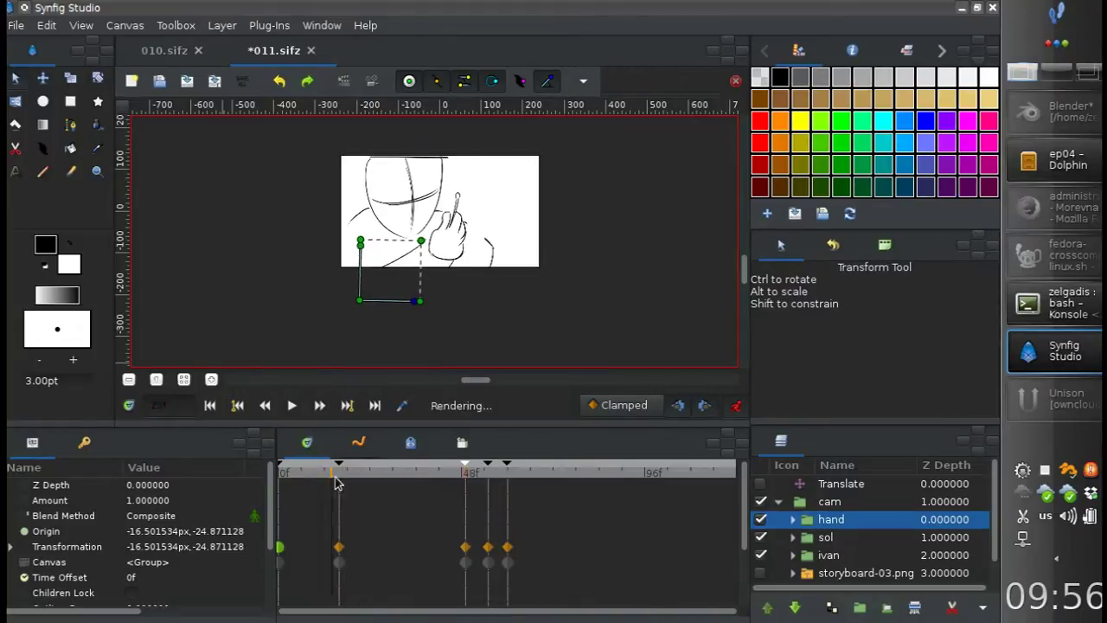
pyautogui.click(292, 405)
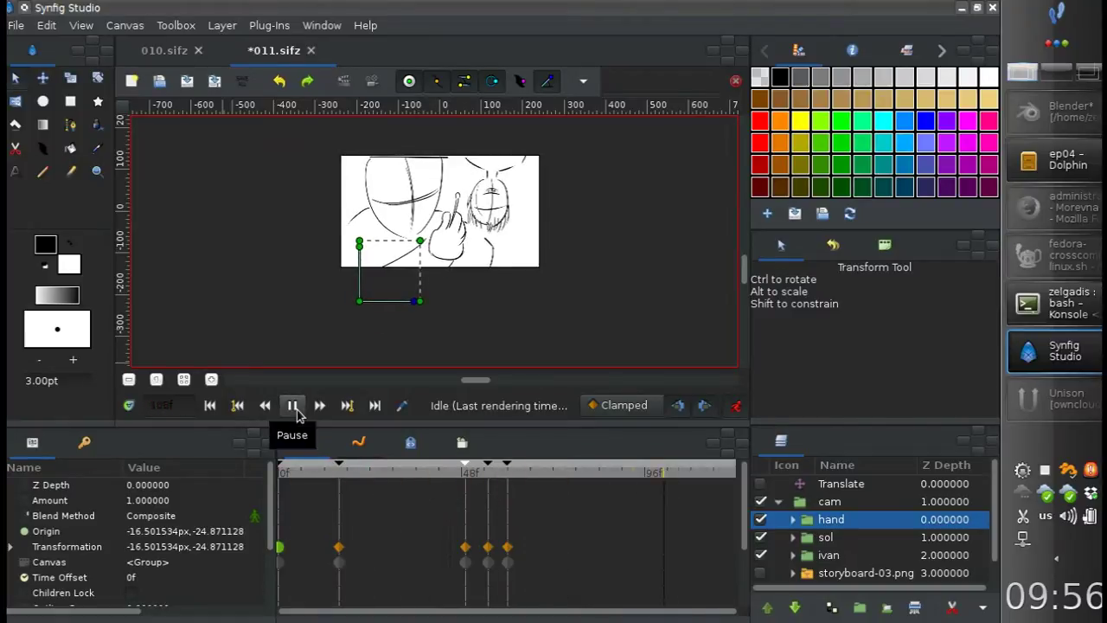
pyautogui.click(291, 405)
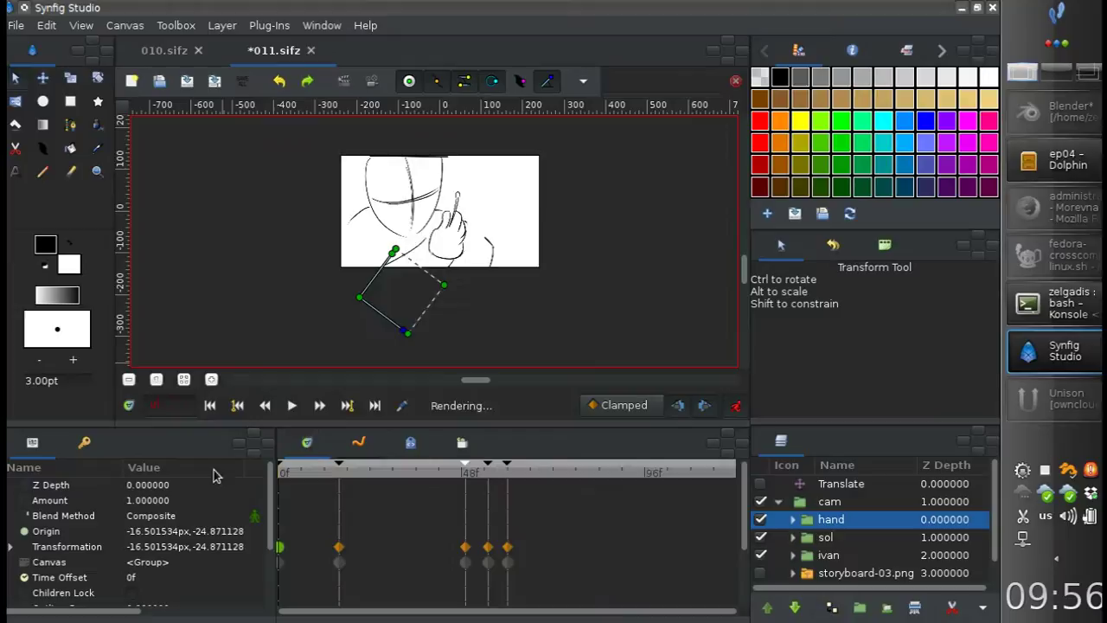
pyautogui.click(291, 406)
# Move the keyframes from 48f onward later and nudge ivan's head left at frame 81
pyautogui.moveTo(465, 463); pyautogui.dragTo(533, 463)
pyautogui.click(292, 405)
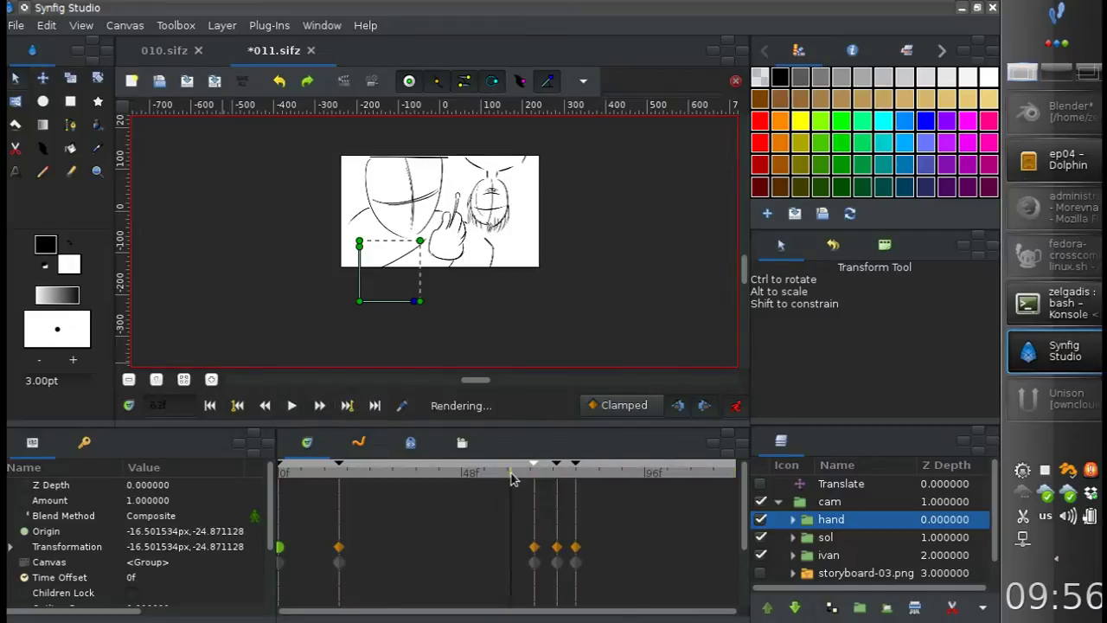
pyautogui.click(585, 486)
pyautogui.press('[')
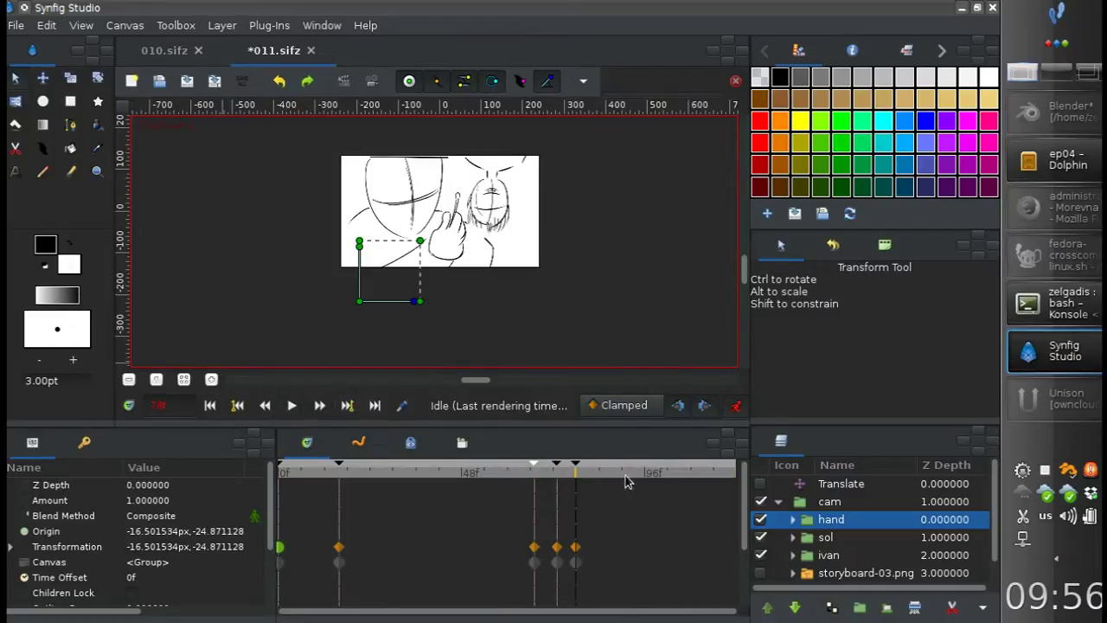
pyautogui.moveTo(496, 181); pyautogui.dragTo(488, 184)
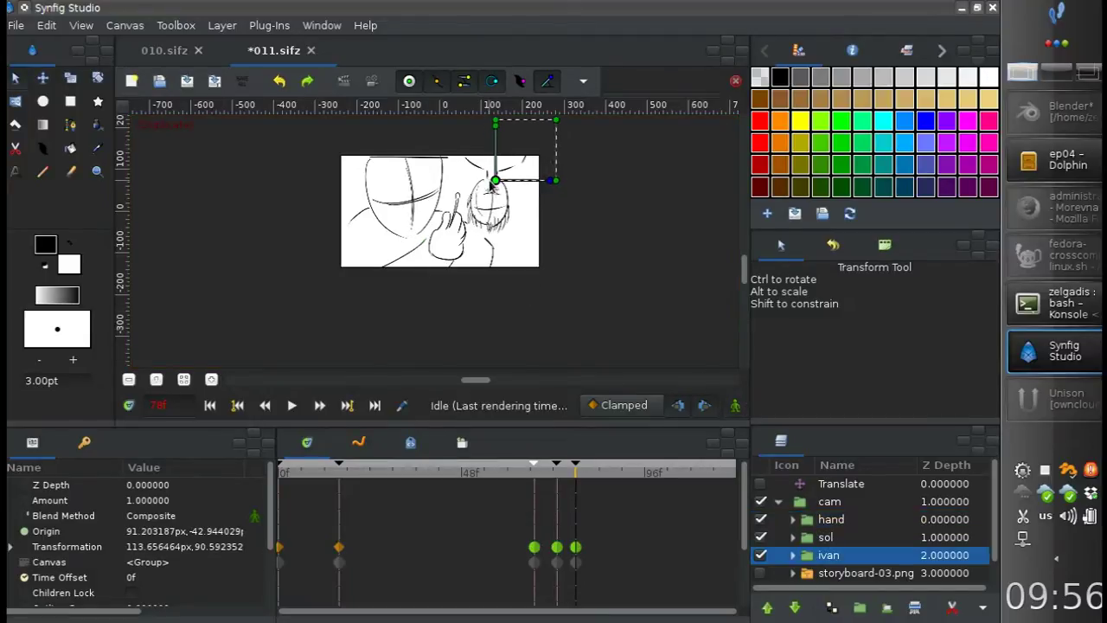
pyautogui.click(292, 405)
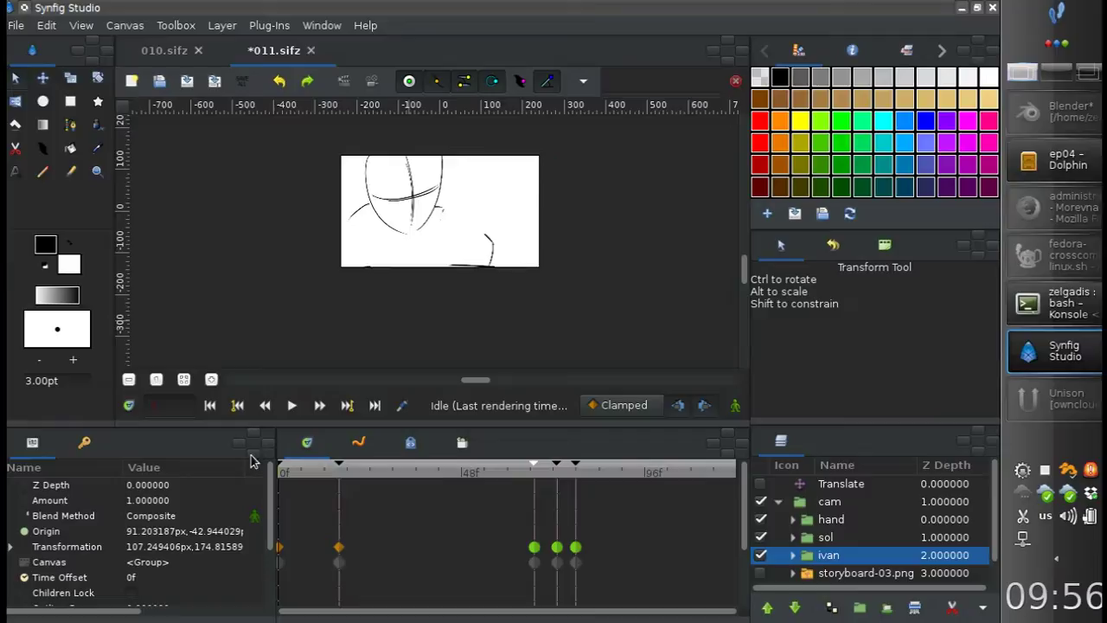
pyautogui.click(294, 404)
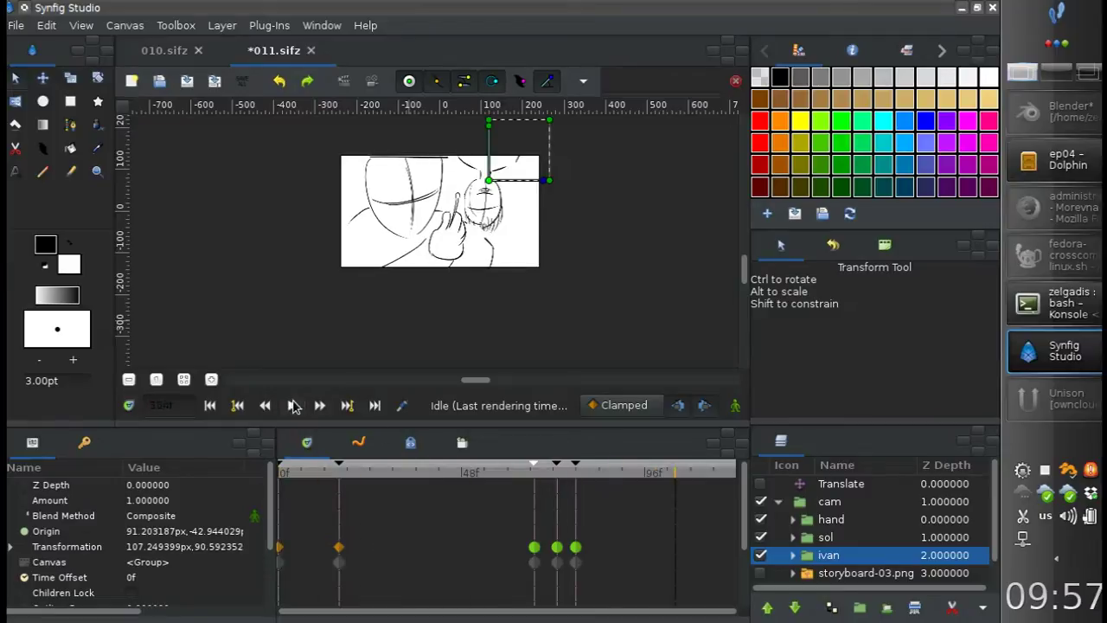
# Shift the later keyframes back earlier, moving the 56f keyframe to 57f
pyautogui.moveTo(533, 463); pyautogui.dragTo(462, 467)
pyautogui.click(291, 405)
pyautogui.click(291, 405)
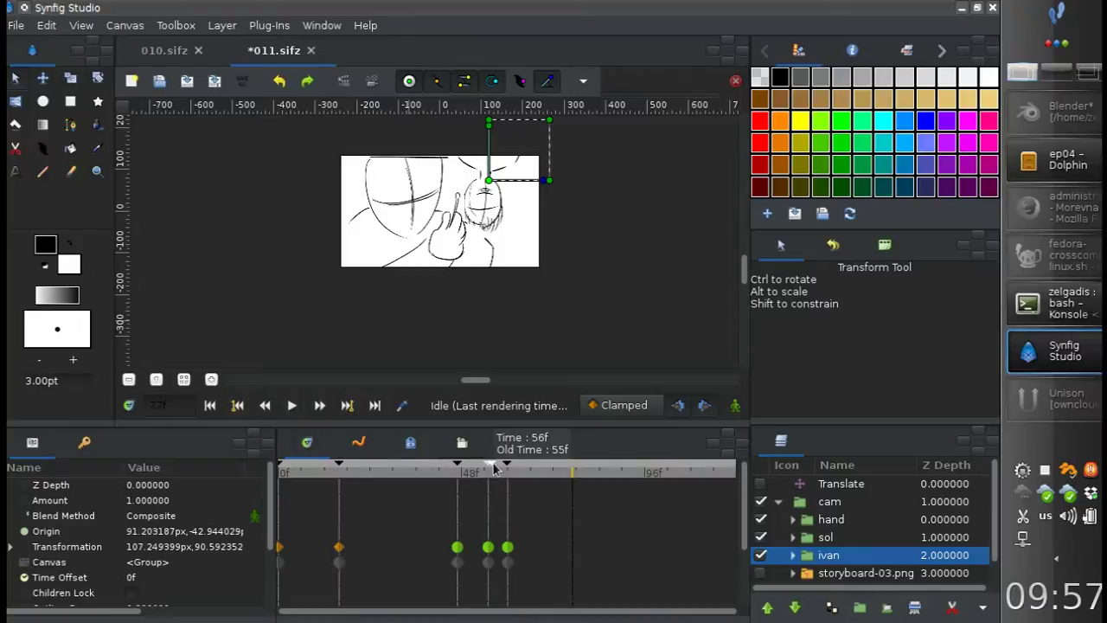
pyautogui.moveTo(493, 467); pyautogui.dragTo(499, 467)
pyautogui.click(292, 404)
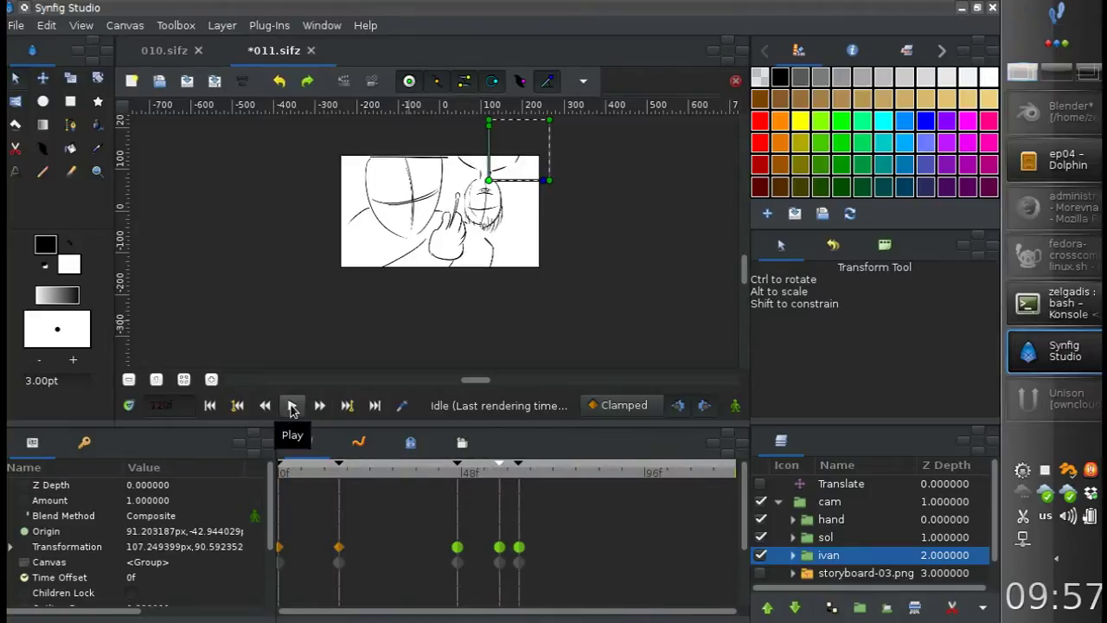
# Save 011.sifz, render it with renderchan in the terminal, then start a new document
pyautogui.hotkey('ctrl', 's')
pyautogui.click(1073, 303)
pyautogui.press('Up')
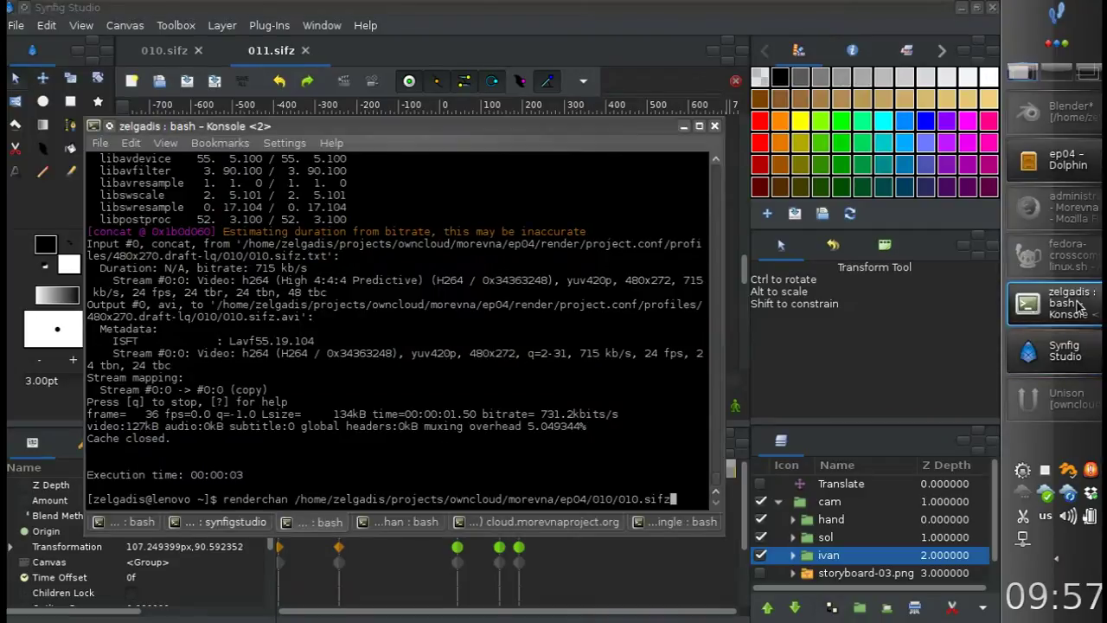
pyautogui.write('/011.sifz')
pyautogui.press('Return')
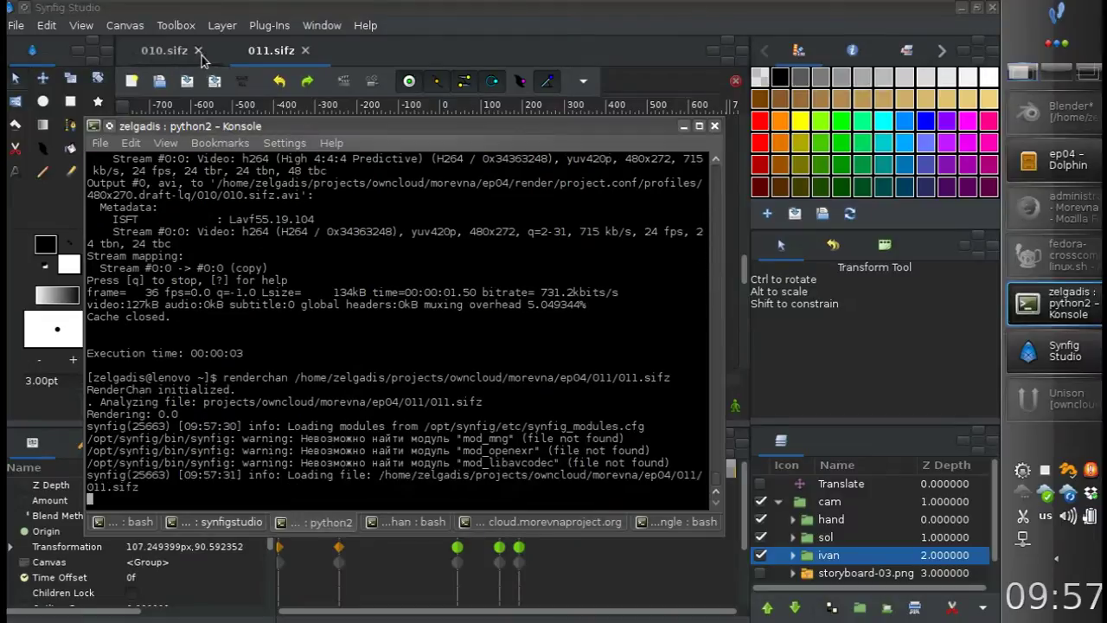
pyautogui.click(190, 69)
pyautogui.click(131, 84)
# Save the new document as 012.sifz inside a new folder named 012
pyautogui.hotkey('ctrl', 's')
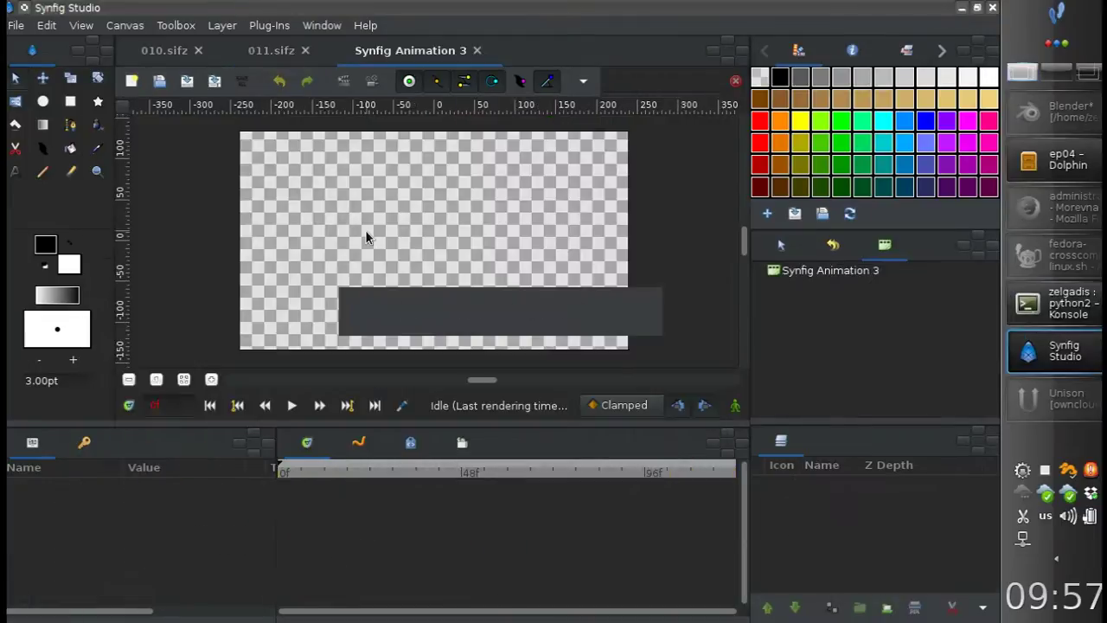
pyautogui.click(803, 134)
pyautogui.write('012')
pyautogui.press('Return')
pyautogui.hotkey('alt', 'n')
pyautogui.write('012')
pyautogui.press('Return')
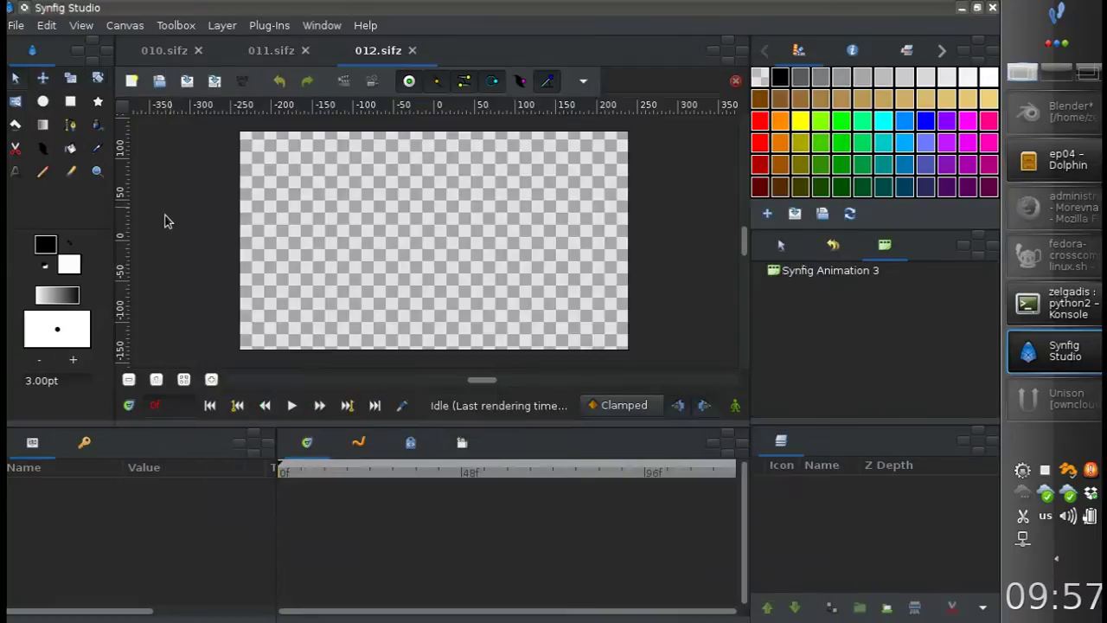
# Copy the Solid Color and storyboard-03.png layers from 011 into 012
pyautogui.click(271, 50)
pyautogui.scroll(-1, 865, 554)
pyautogui.click(843, 568)
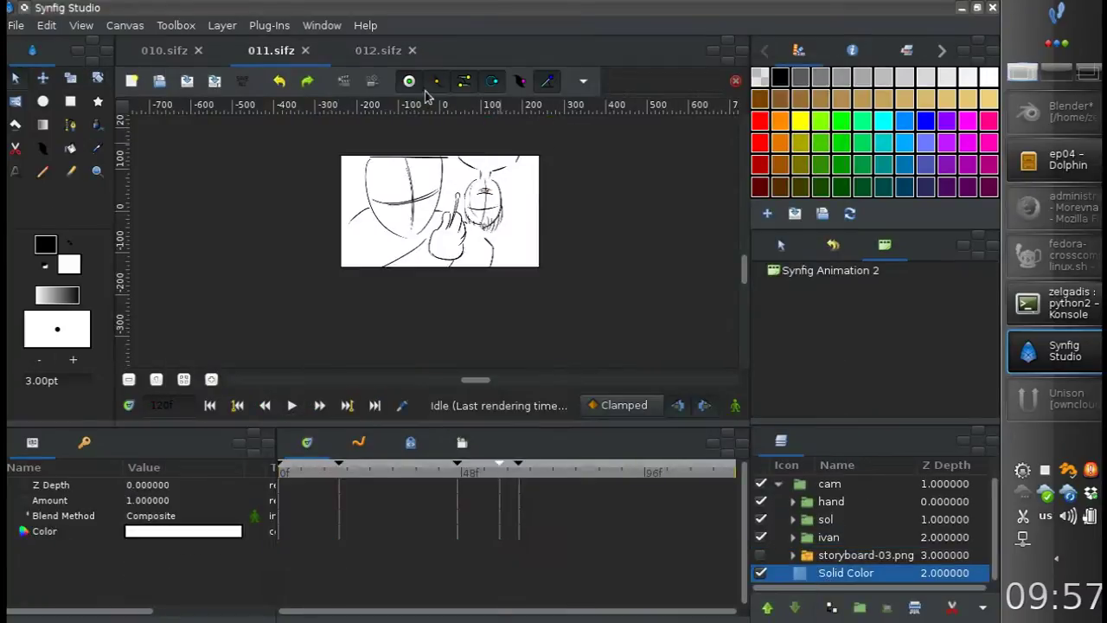
pyautogui.click(378, 50)
pyautogui.hotkey('ctrl', 'v')
pyautogui.click(270, 50)
pyautogui.click(830, 555)
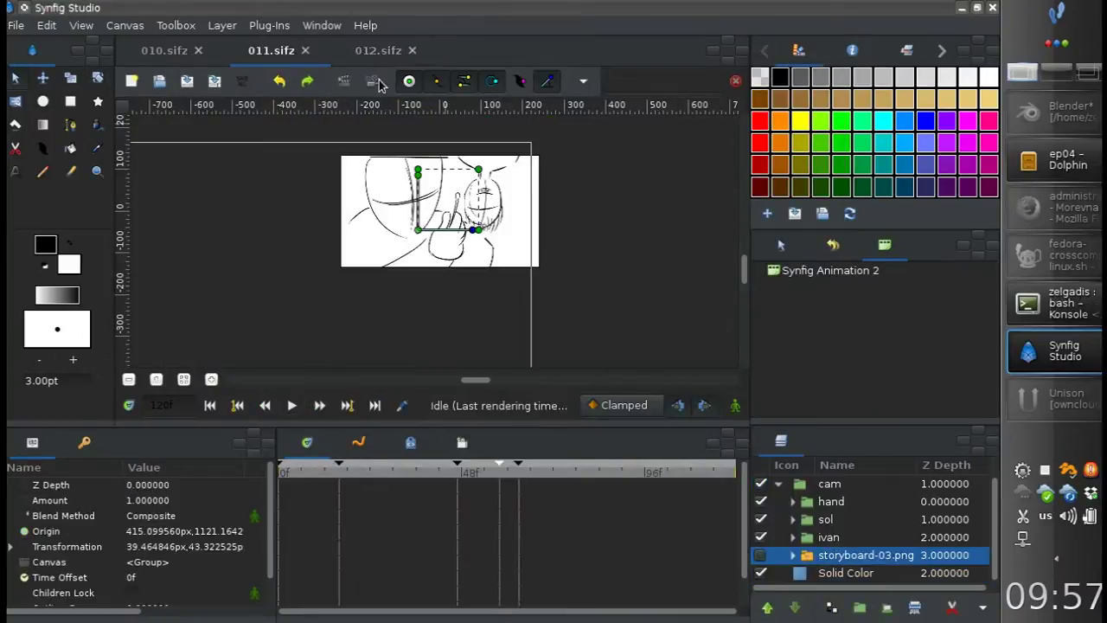
pyautogui.click(378, 50)
pyautogui.hotkey('ctrl', 'v')
# Make the pasted storyboard-03.png visible and shift it right and up into view
pyautogui.click(760, 484)
pyautogui.scroll(-1, 502, 220)
pyautogui.moveTo(476, 222)
pyautogui.mouseDown()
pyautogui.moveTo(508, 208)
pyautogui.moveTo(523, 147)
pyautogui.mouseUp()
pyautogui.scroll(1, 521, 149)
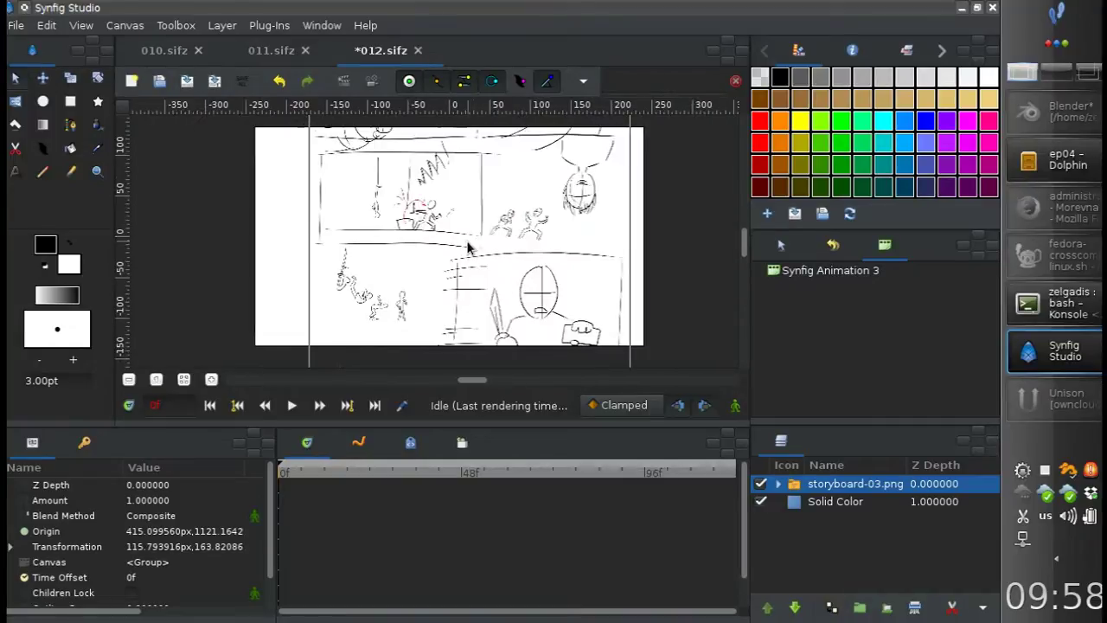
# Move the storyboard-03.png layer's origin handle onto the sketch
pyautogui.scroll(1, 532, 140)
pyautogui.moveTo(534, 139)
pyautogui.mouseDown()
pyautogui.moveTo(420, 296)
pyautogui.moveTo(421, 284)
pyautogui.mouseUp()
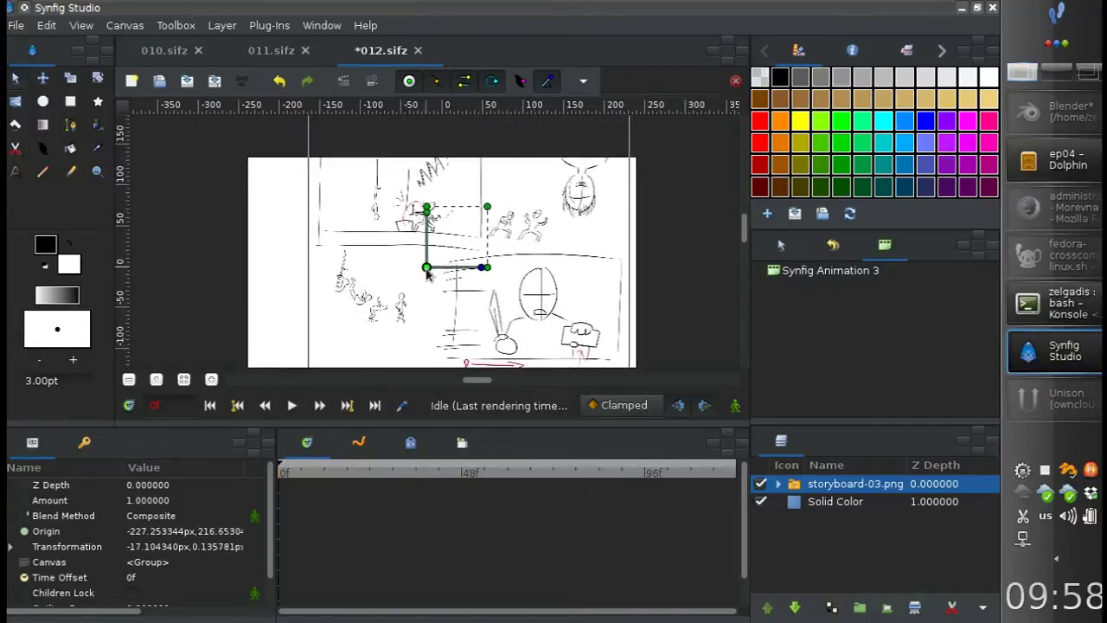
pyautogui.scroll(-2, 394, 218)
pyautogui.scroll(1, 393, 218)
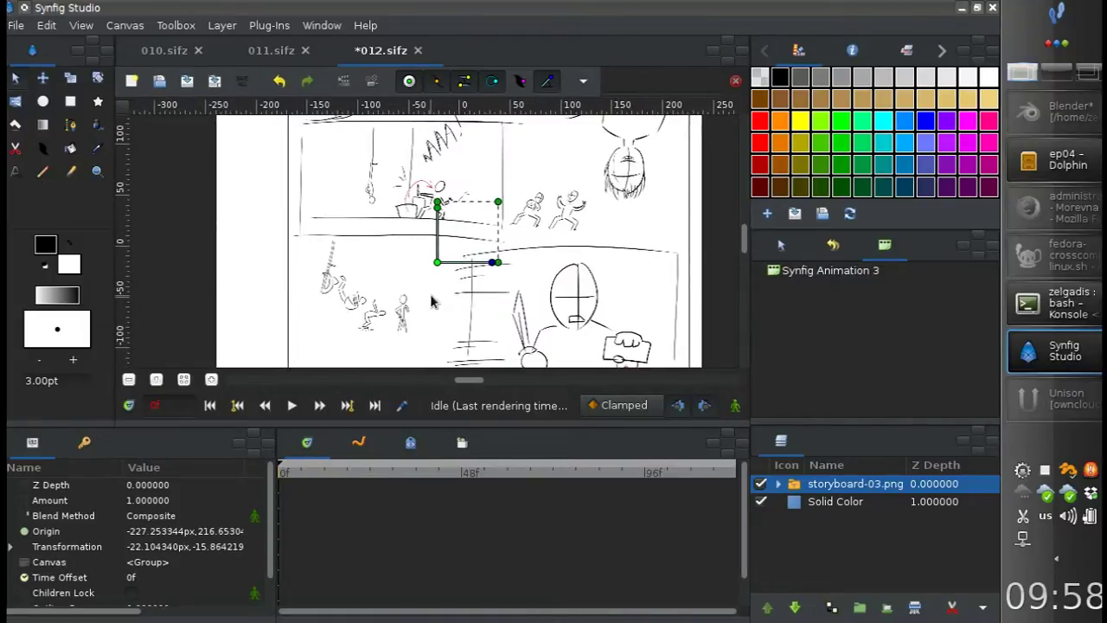
pyautogui.scroll(1, 434, 311)
# Duplicate storyboard-03.png, hide the lower copy, and frame the figure by the box
pyautogui.click(832, 610)
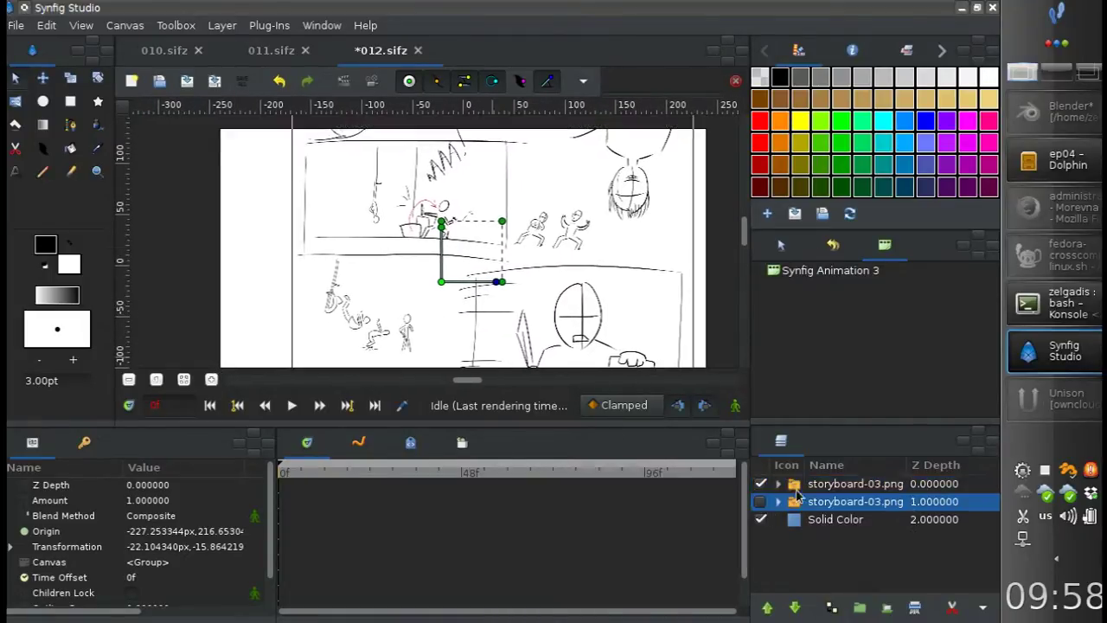
pyautogui.click(760, 500)
pyautogui.scroll(1, 430, 301)
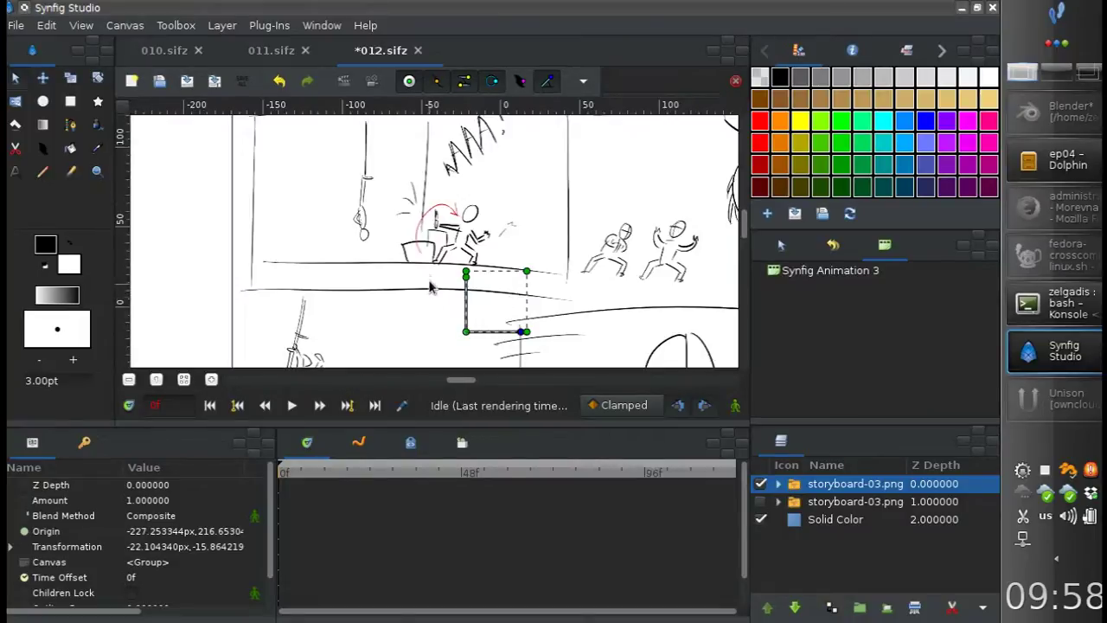
pyautogui.moveTo(430, 279); pyautogui.dragTo(423, 302)
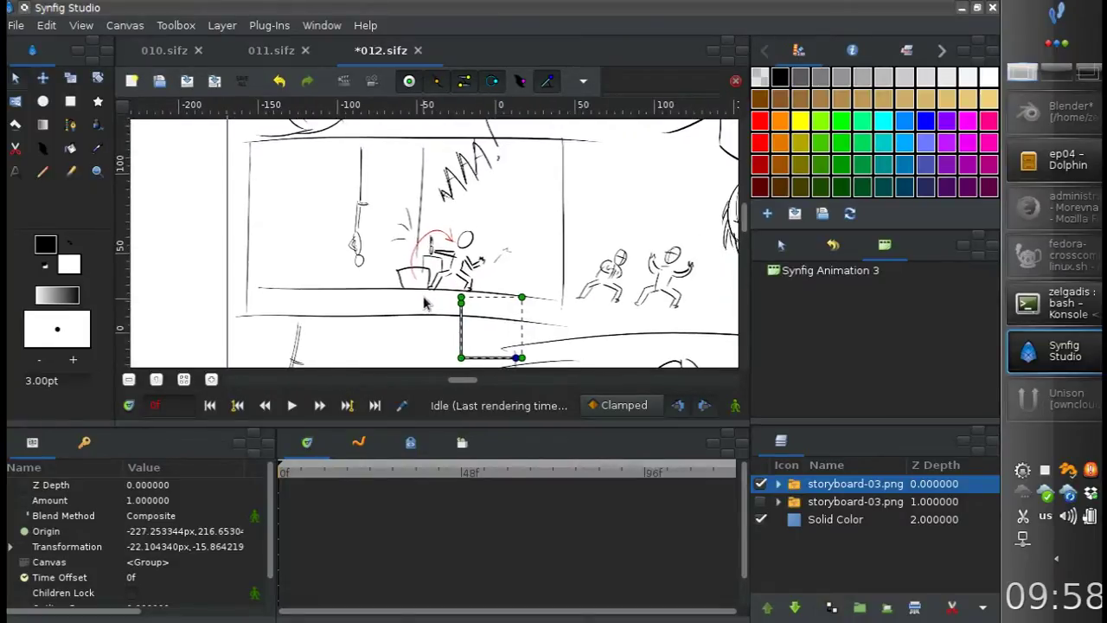
pyautogui.click(15, 150)
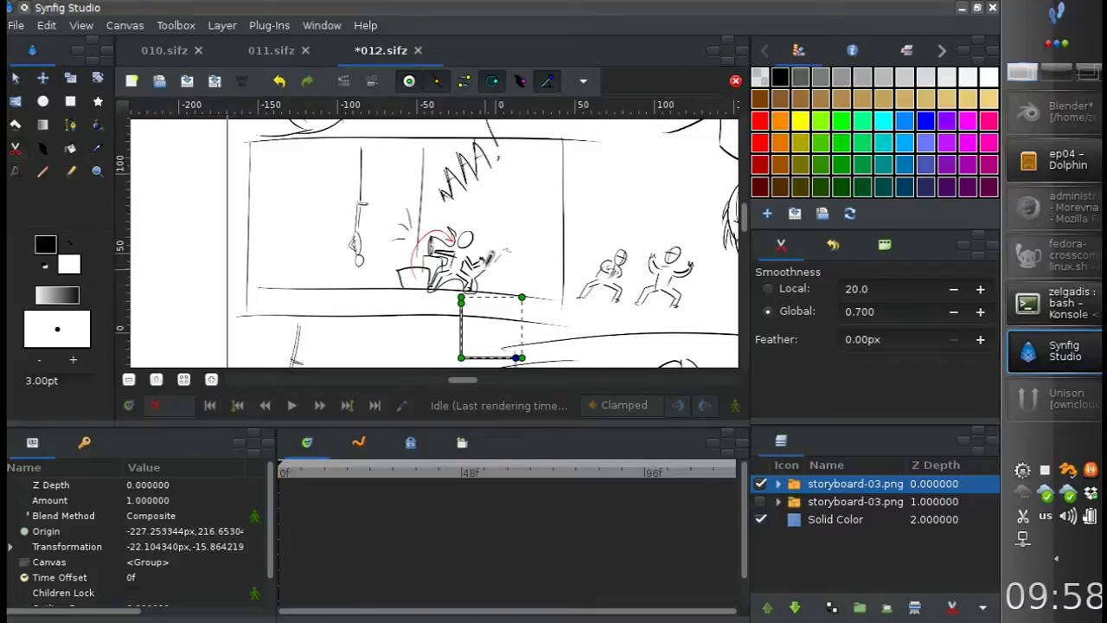
# Cut out the figure by the box as pose-1, then prepare a fresh visible storyboard copy
pyautogui.click(517, 357)
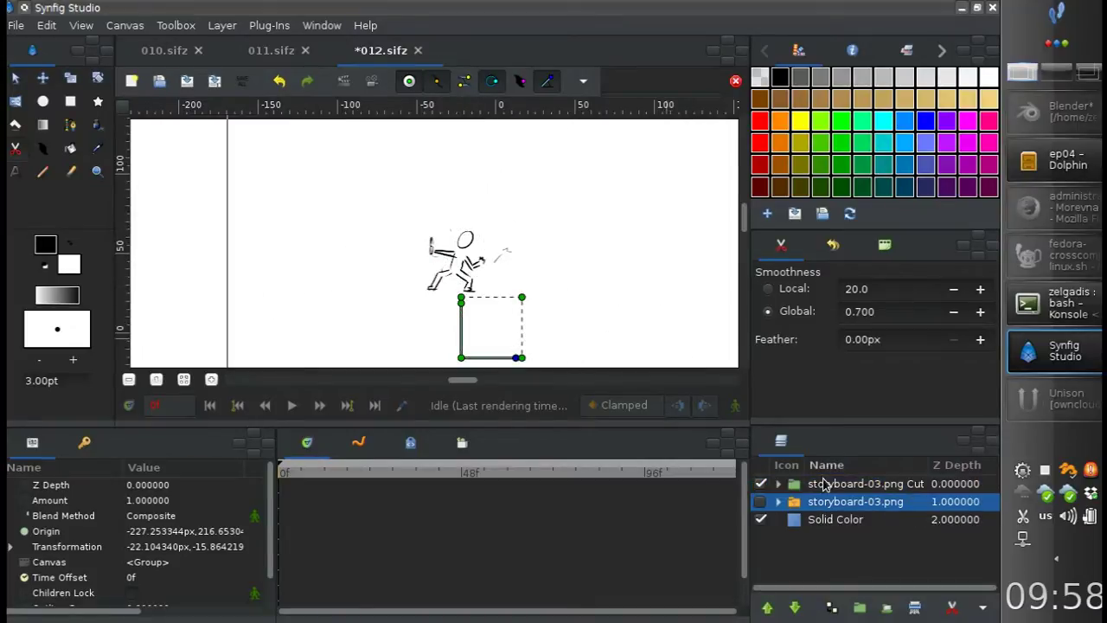
pyautogui.doubleClick(831, 484)
pyautogui.write('pose-')
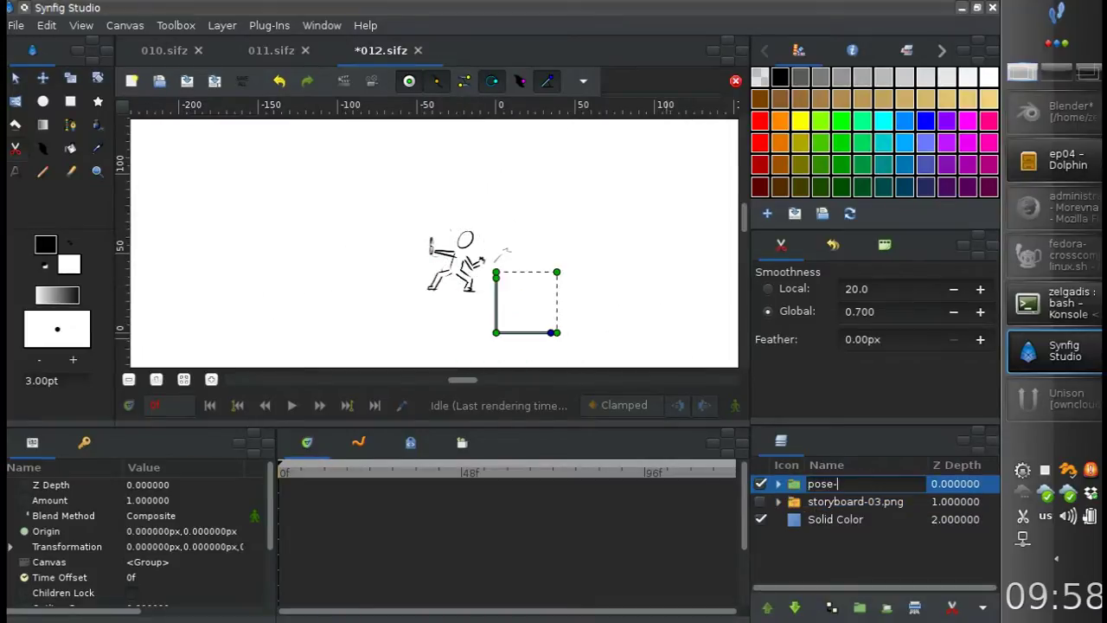
pyautogui.press('Return')
pyautogui.click(760, 483)
pyautogui.click(848, 501)
pyautogui.click(831, 607)
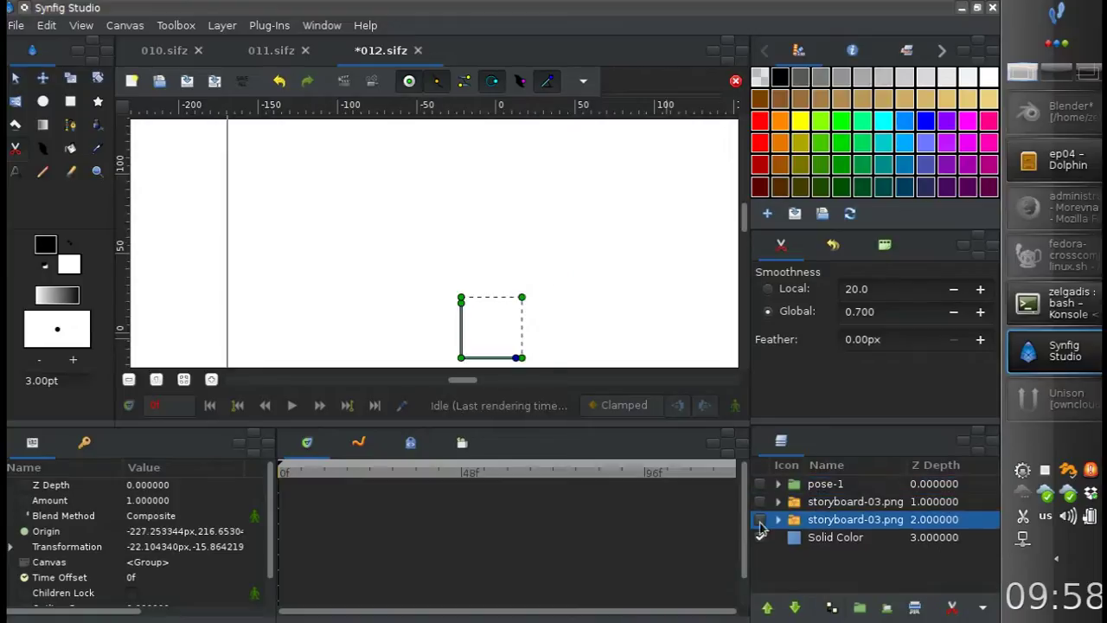
pyautogui.click(760, 502)
pyautogui.hscroll(1, 569, 331)
pyautogui.hscroll(1, 551, 290)
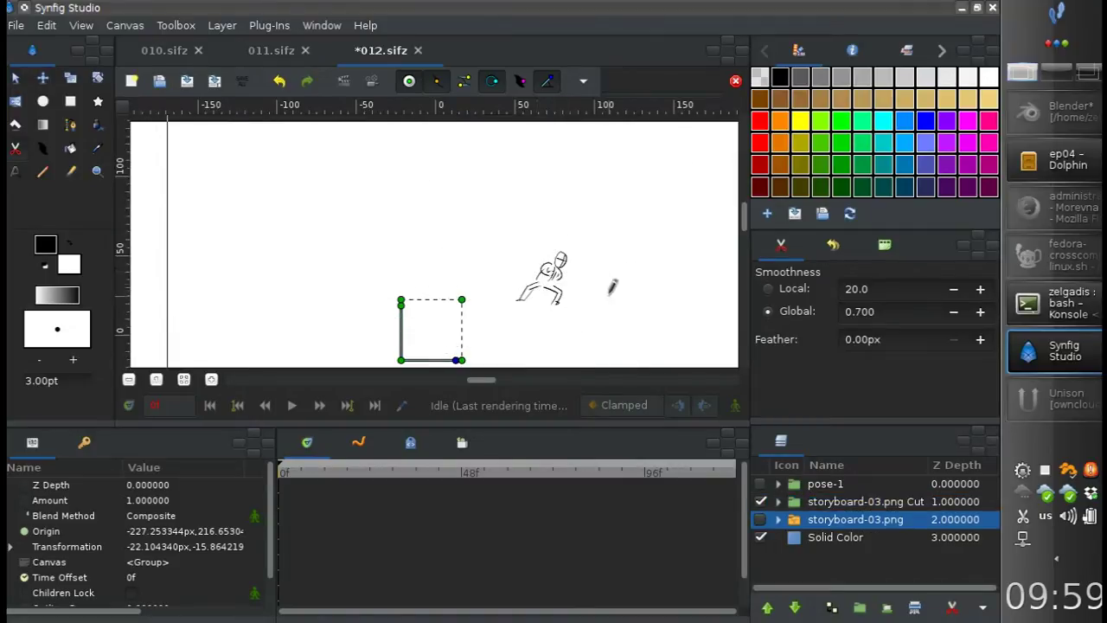
# Rename the cut layers pose-3 and pose-2, and duplicate storyboard-03.png for another cut
pyautogui.doubleClick(817, 484)
pyautogui.press('BackSpace')
pyautogui.write('3')
pyautogui.press('Return')
pyautogui.doubleClick(856, 501)
pyautogui.write('pose-2')
pyautogui.press('Return')
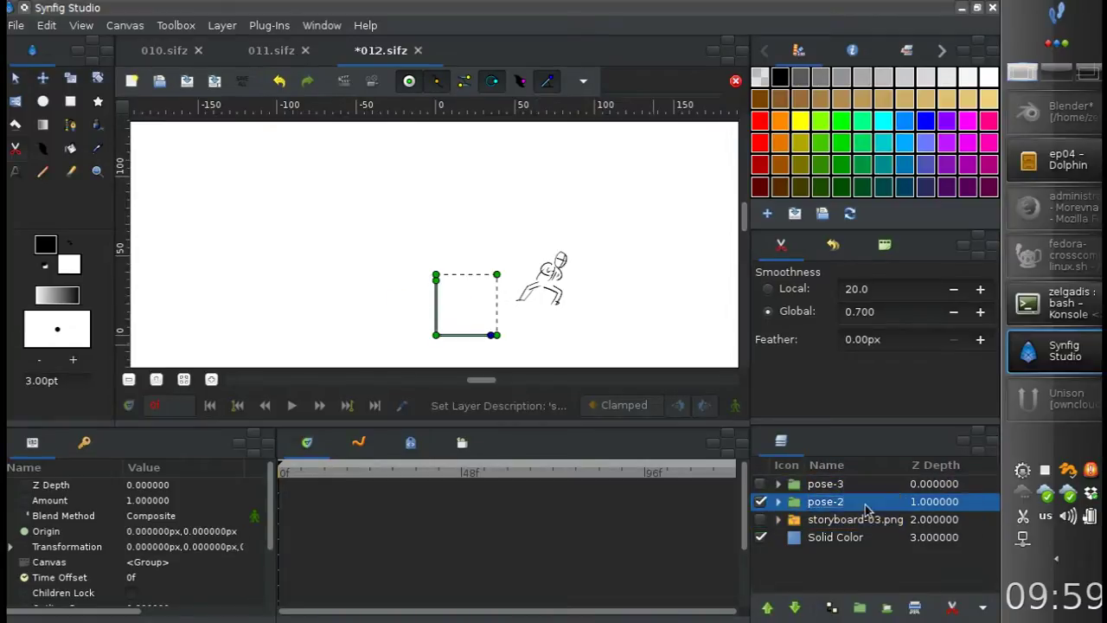
pyautogui.click(856, 519)
pyautogui.click(831, 608)
pyautogui.click(760, 518)
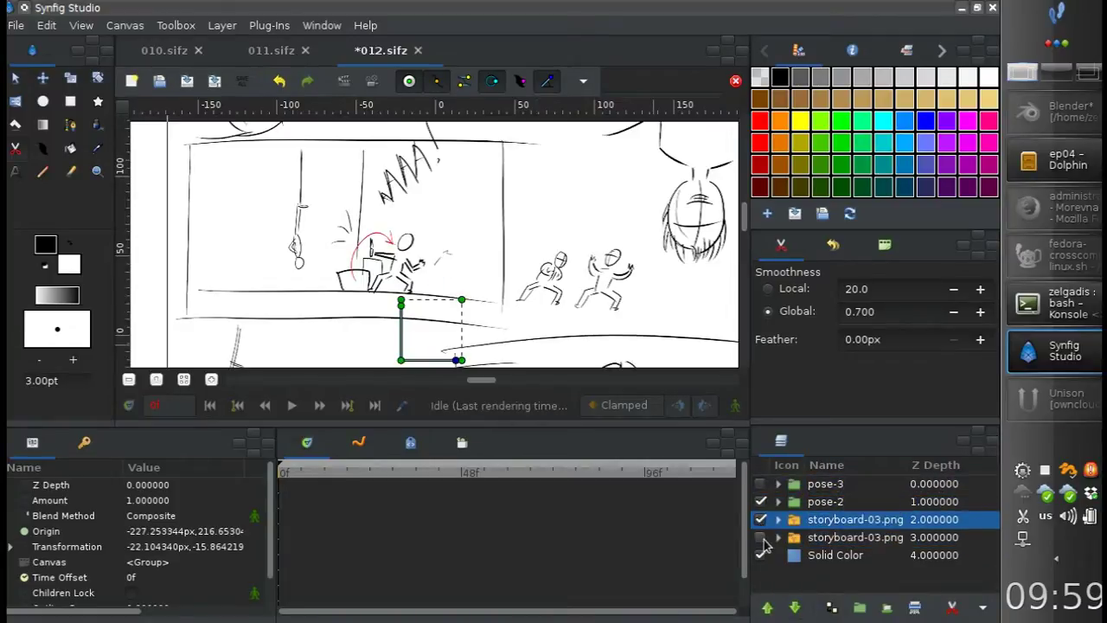
pyautogui.click(801, 521)
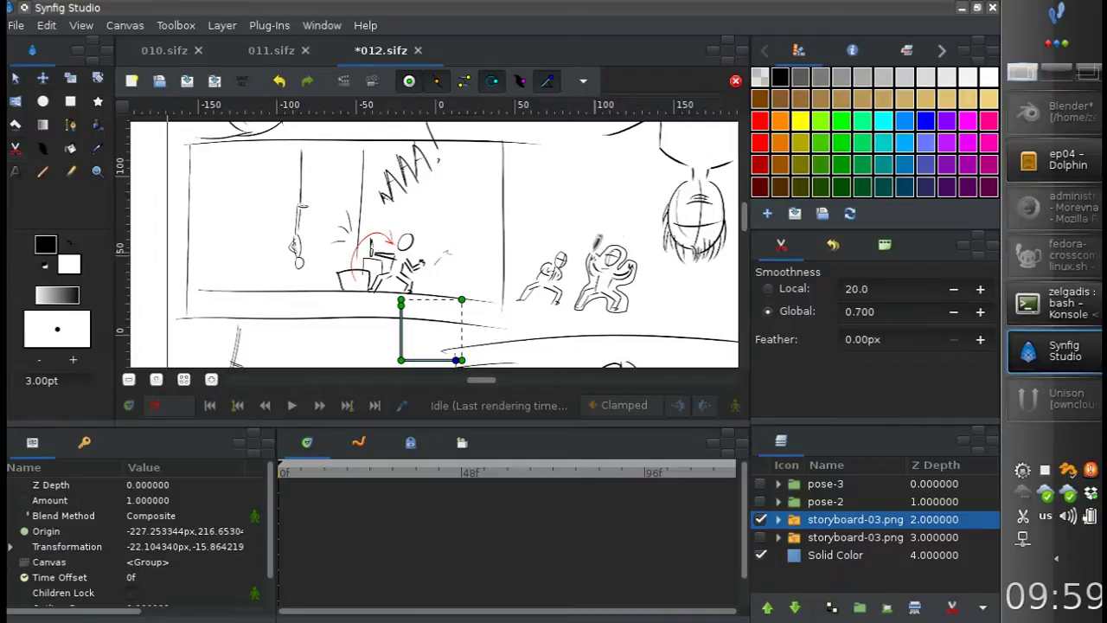
# Cut out the arms-raised soldier as pose-1 and show the storyboard again
pyautogui.click(400, 302)
pyautogui.doubleClick(830, 520)
pyautogui.write('pose-1')
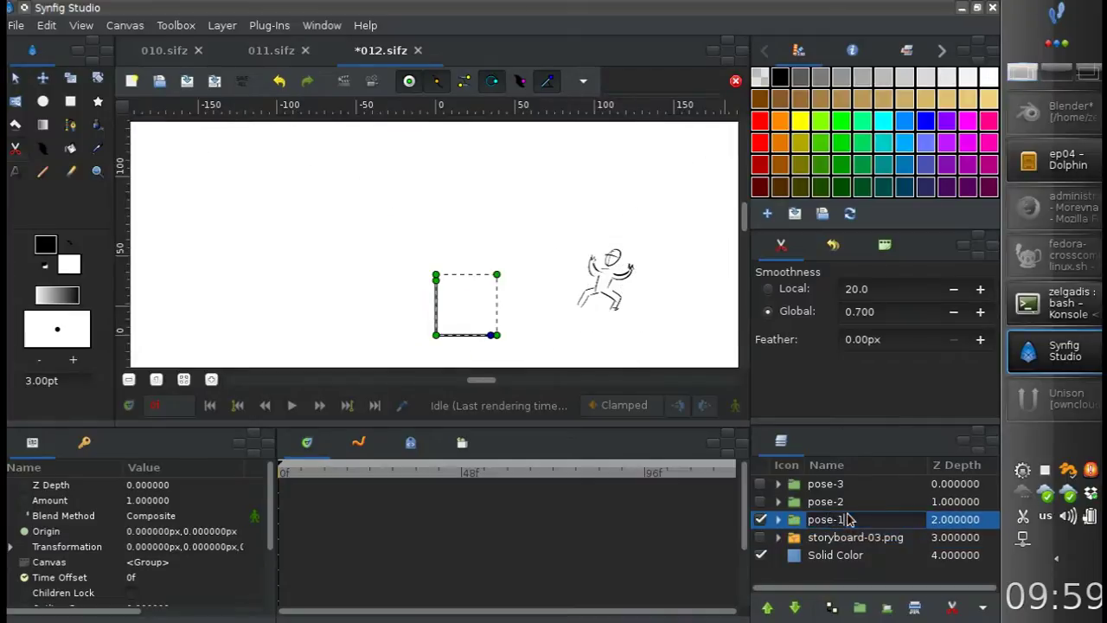
pyautogui.press('Return')
pyautogui.click(760, 537)
pyautogui.click(825, 519)
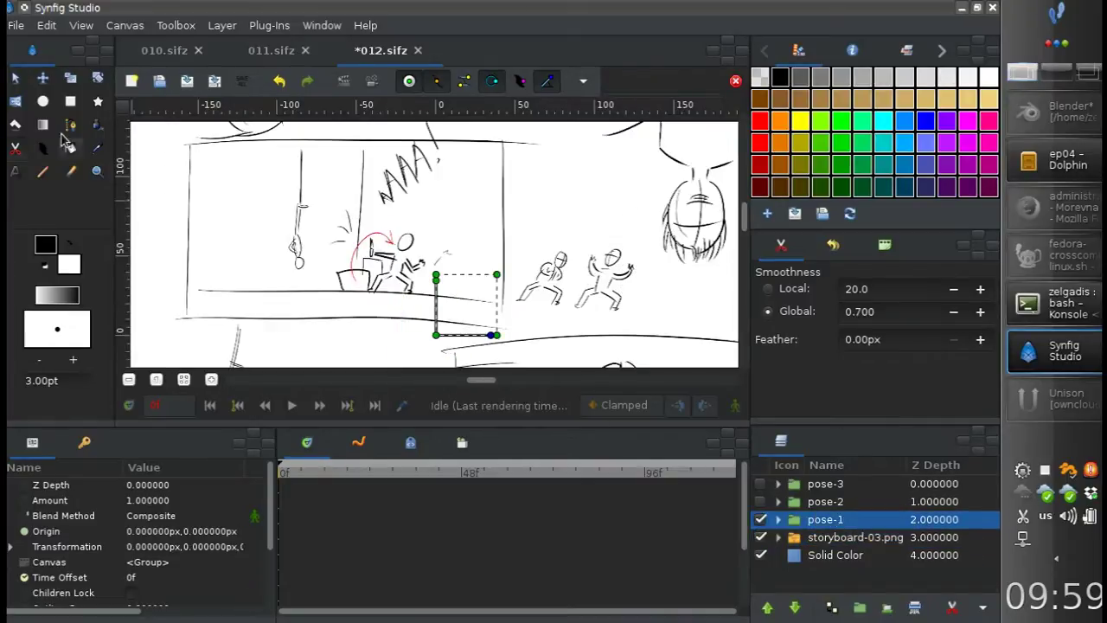
# Move the pose-1 and pose-2 figures onto the box figure with the Transform tool
pyautogui.click(15, 78)
pyautogui.moveTo(436, 337); pyautogui.dragTo(390, 294)
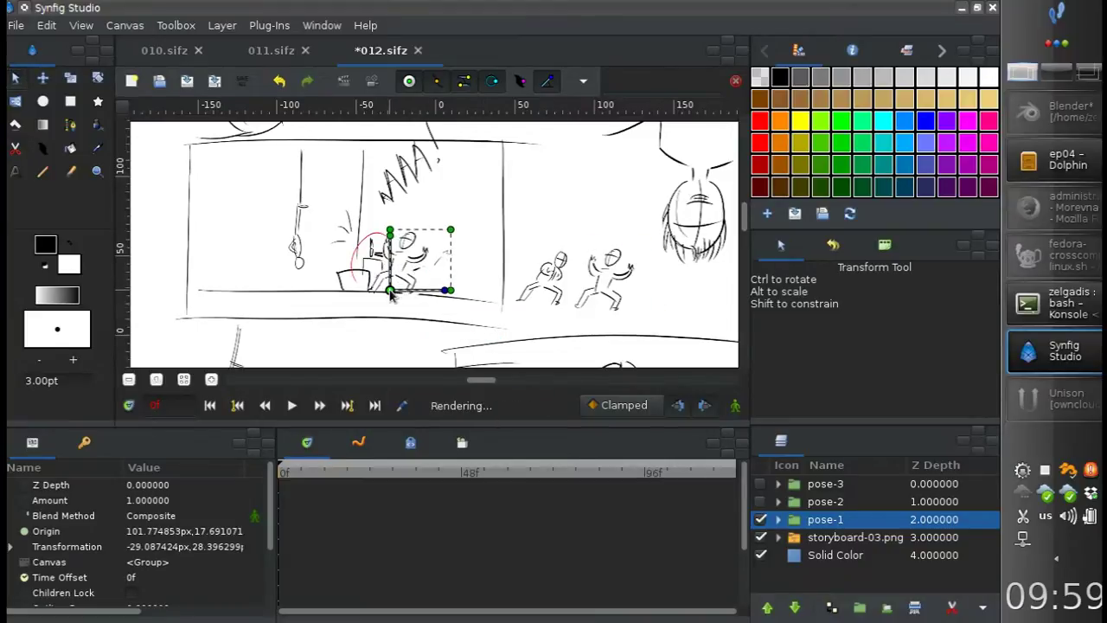
pyautogui.click(760, 502)
pyautogui.click(825, 501)
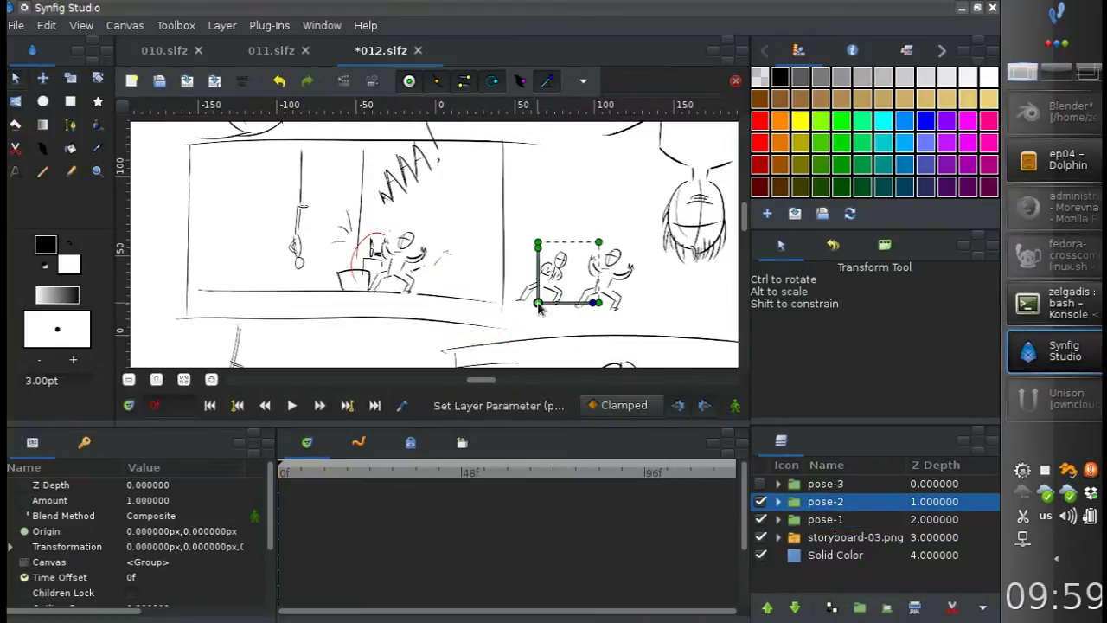
pyautogui.moveTo(536, 304); pyautogui.dragTo(390, 288)
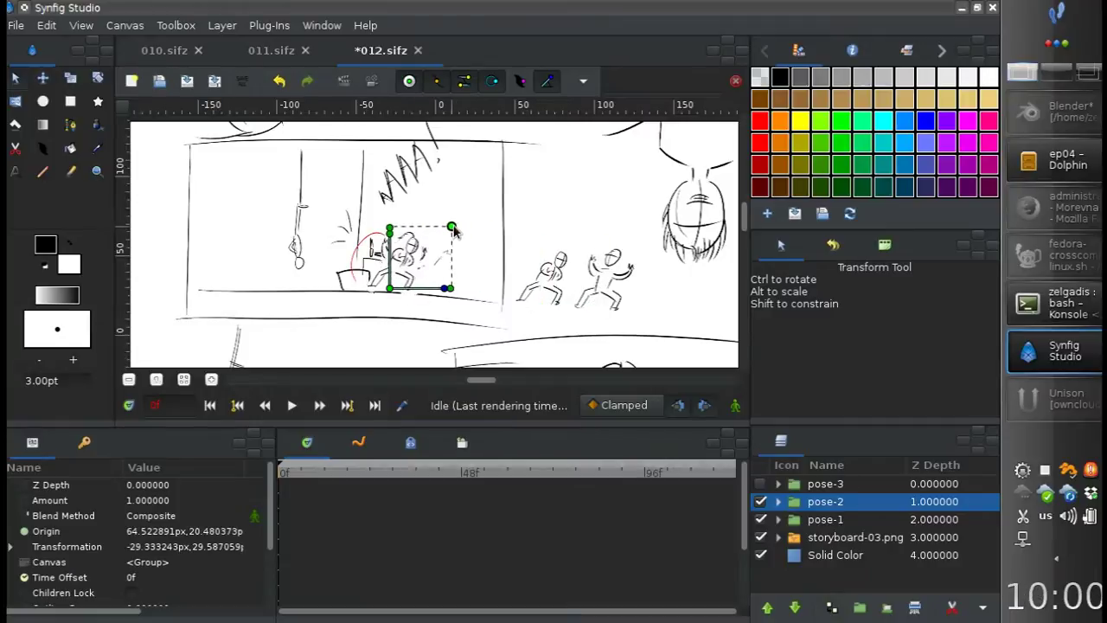
pyautogui.moveTo(391, 292); pyautogui.dragTo(393, 294)
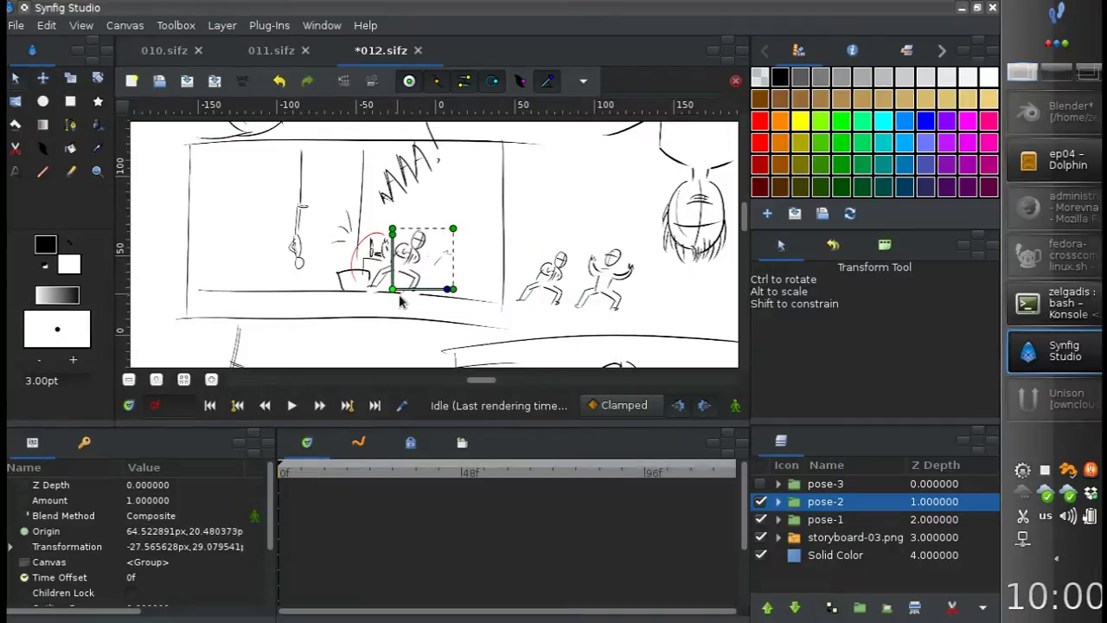
# Show pose-3 and inspect the masks inside the pose-2 and pose-3 groups
pyautogui.click(760, 485)
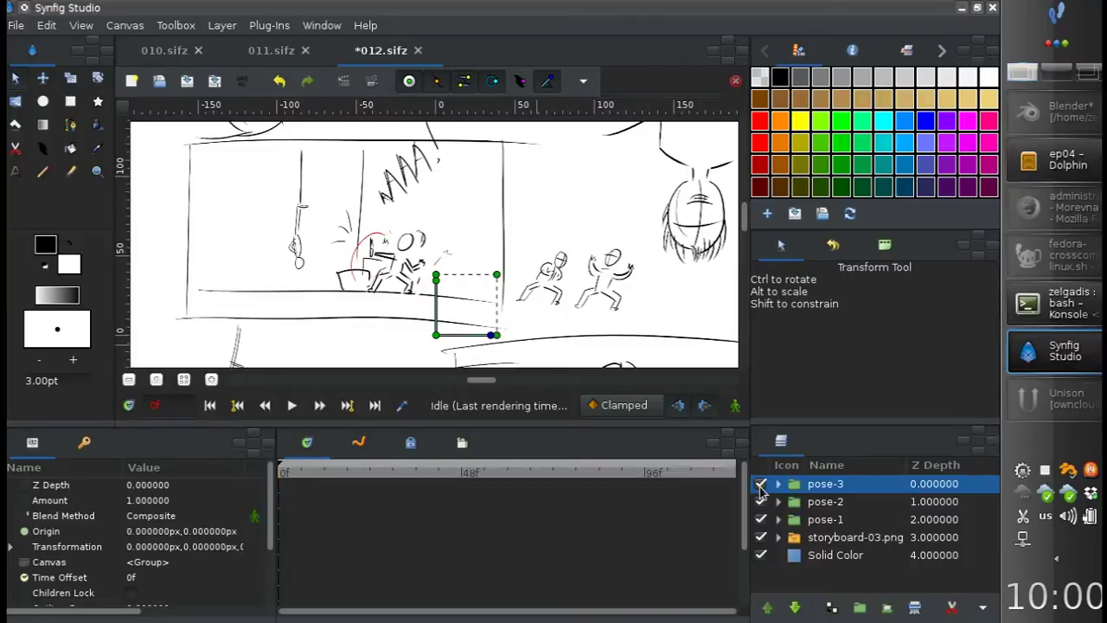
pyautogui.click(792, 502)
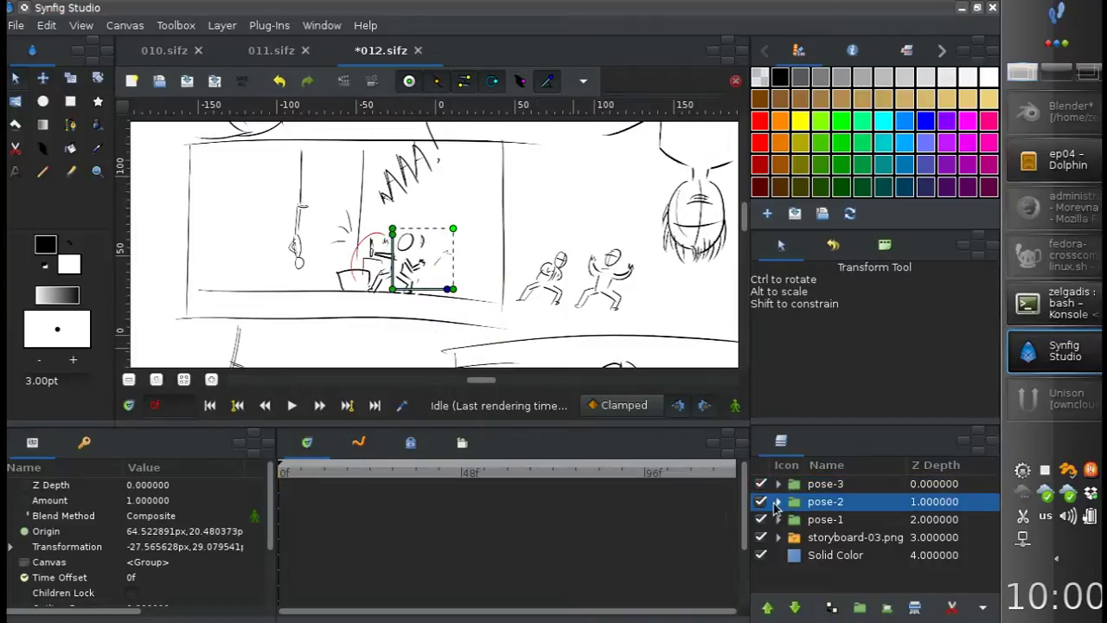
pyautogui.click(778, 502)
pyautogui.click(804, 520)
pyautogui.click(778, 502)
pyautogui.scroll(3, 397, 272)
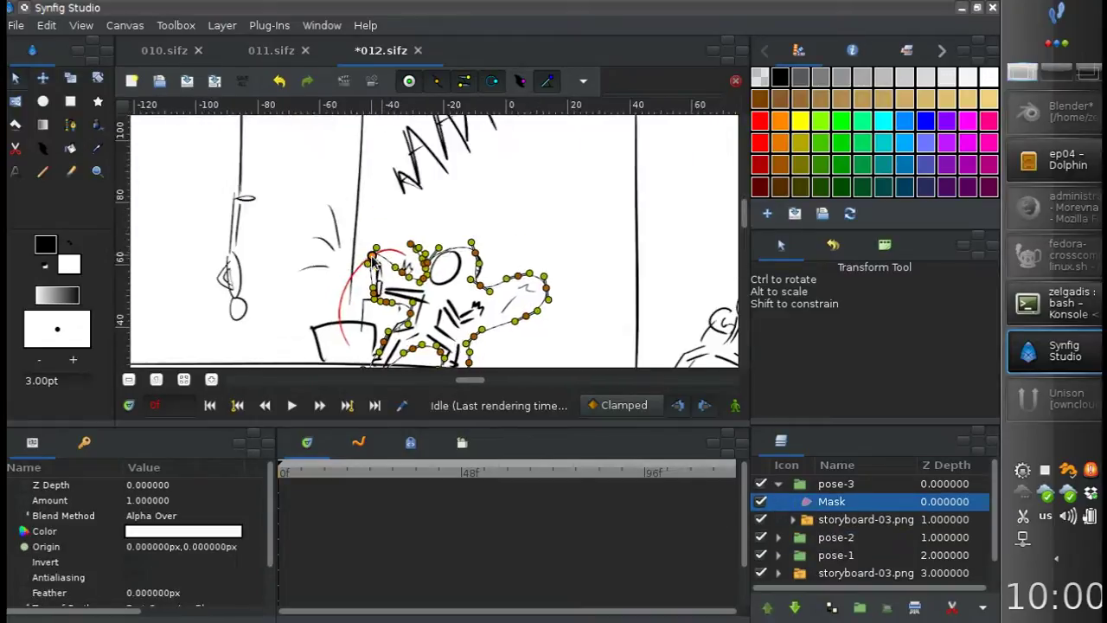
pyautogui.click(777, 484)
# Group pose-1, pose-2 and pose-3 into a group named sol
pyautogui.keyDown('shift'); pyautogui.click(836, 519); pyautogui.keyUp('shift')
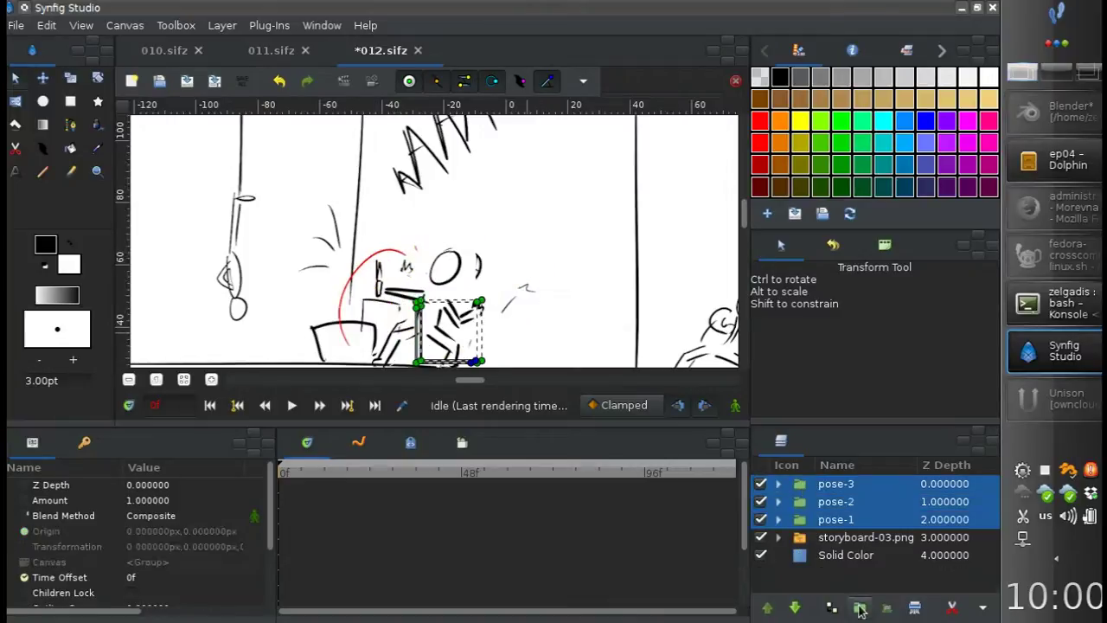
pyautogui.click(859, 607)
pyautogui.doubleClick(831, 484)
pyautogui.write('sol')
pyautogui.press('Return')
# Raise pose-2 above pose-3 inside sol and save the file
pyautogui.scroll(-3, 441, 327)
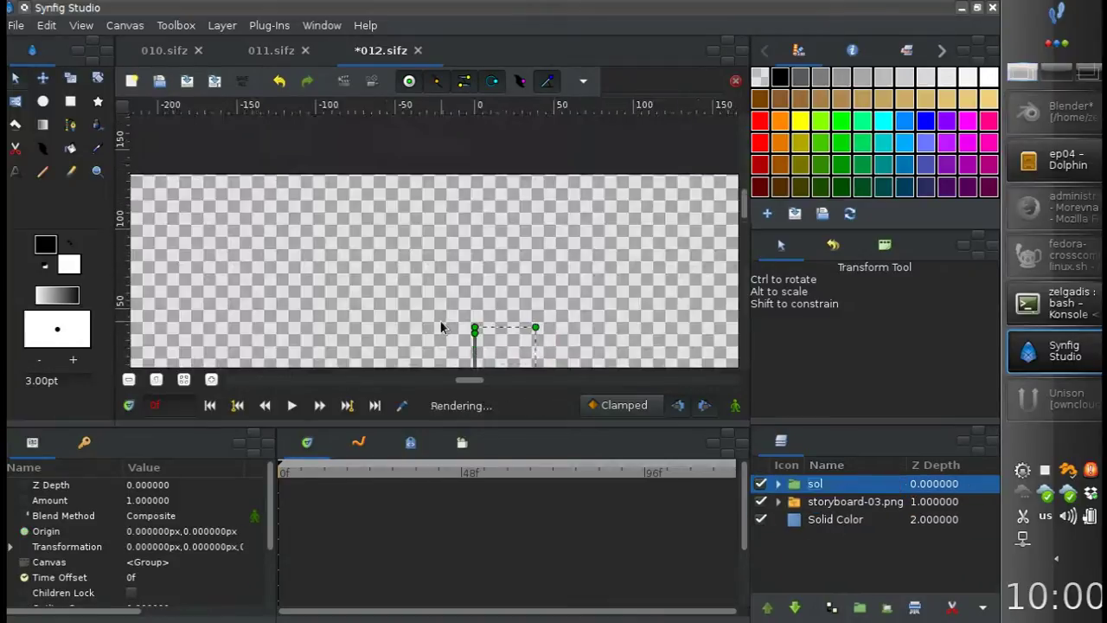
pyautogui.click(778, 483)
pyautogui.click(831, 537)
pyautogui.click(767, 608)
pyautogui.click(768, 609)
pyautogui.click(824, 485)
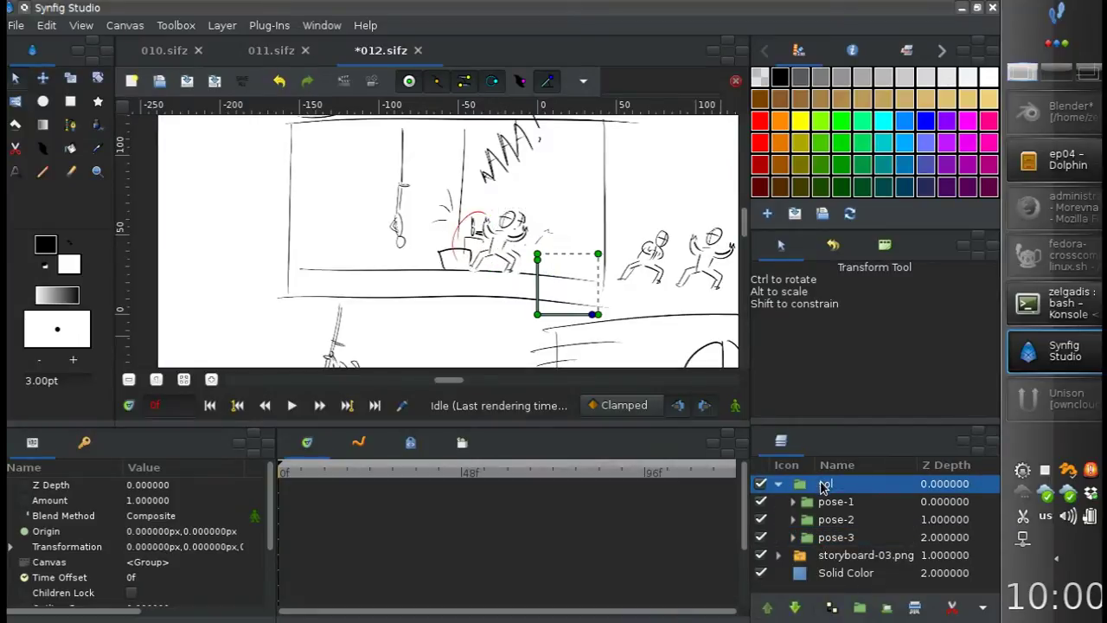
pyautogui.hotkey('ctrl', 's')
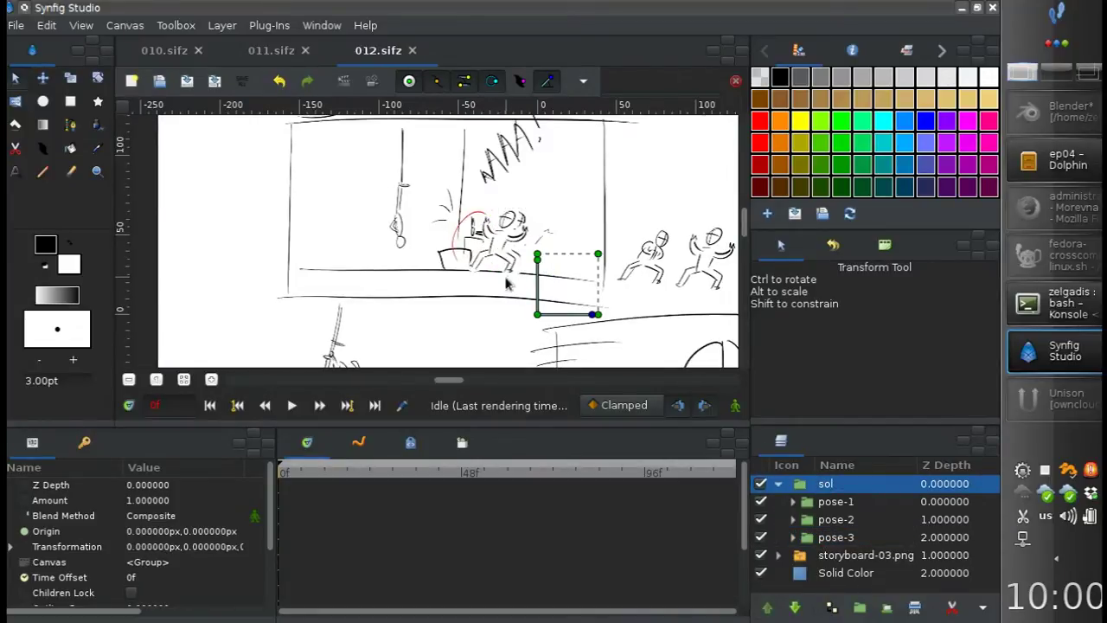
# Enable Z Range on sol with Z Range Blur 1, then collapse the group
pyautogui.scroll(2, 512, 283)
pyautogui.hscroll(2, 512, 283)
pyautogui.scroll(-3, 232, 522)
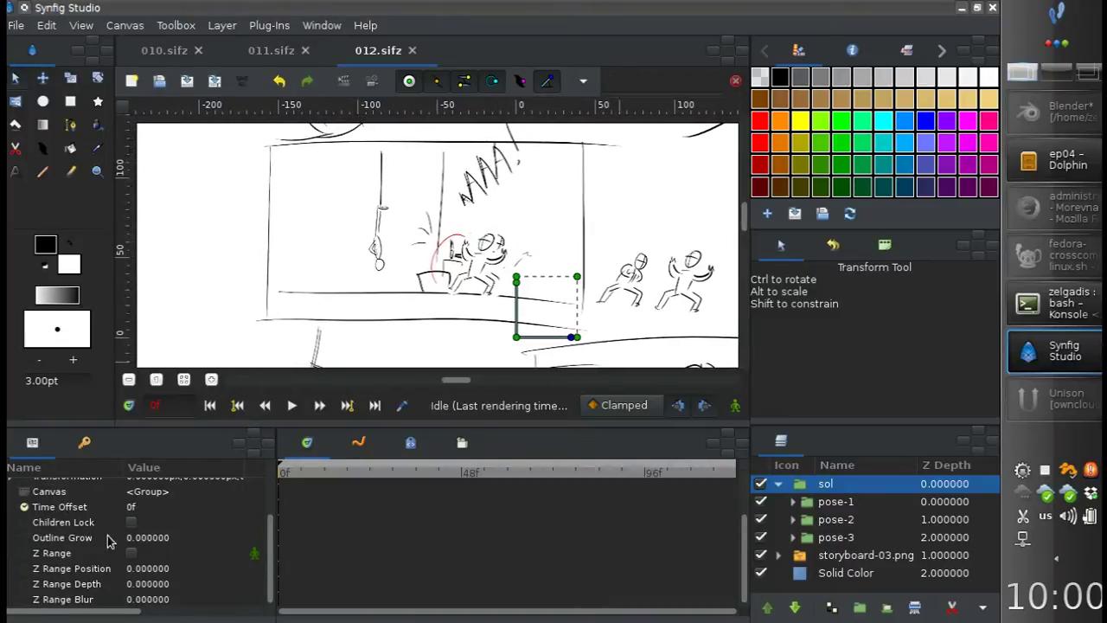
pyautogui.click(130, 551)
pyautogui.click(190, 597)
pyautogui.write('1.000000')
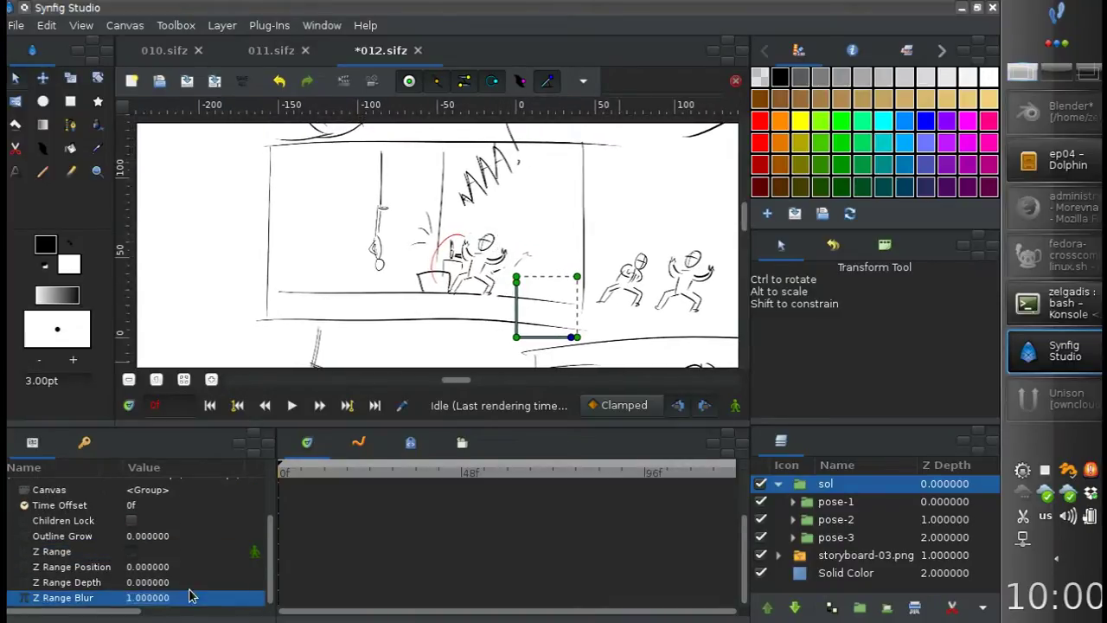
pyautogui.click(779, 483)
# Duplicate storyboard-03.png and cut out the hanging figure as pose-1
pyautogui.click(803, 502)
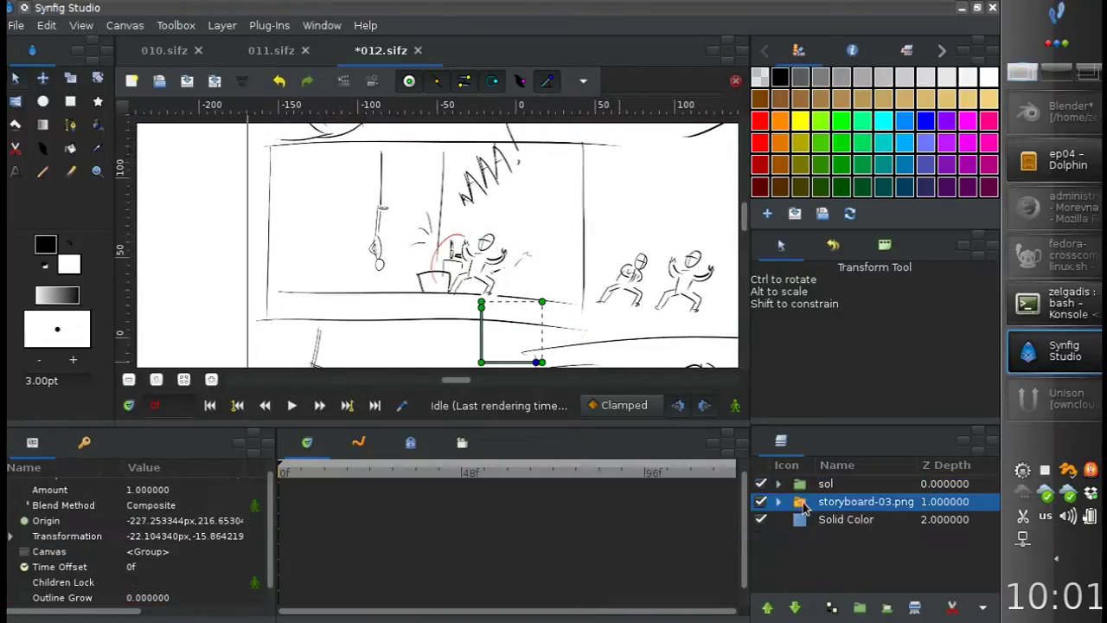
pyautogui.moveTo(441, 294); pyautogui.dragTo(570, 292)
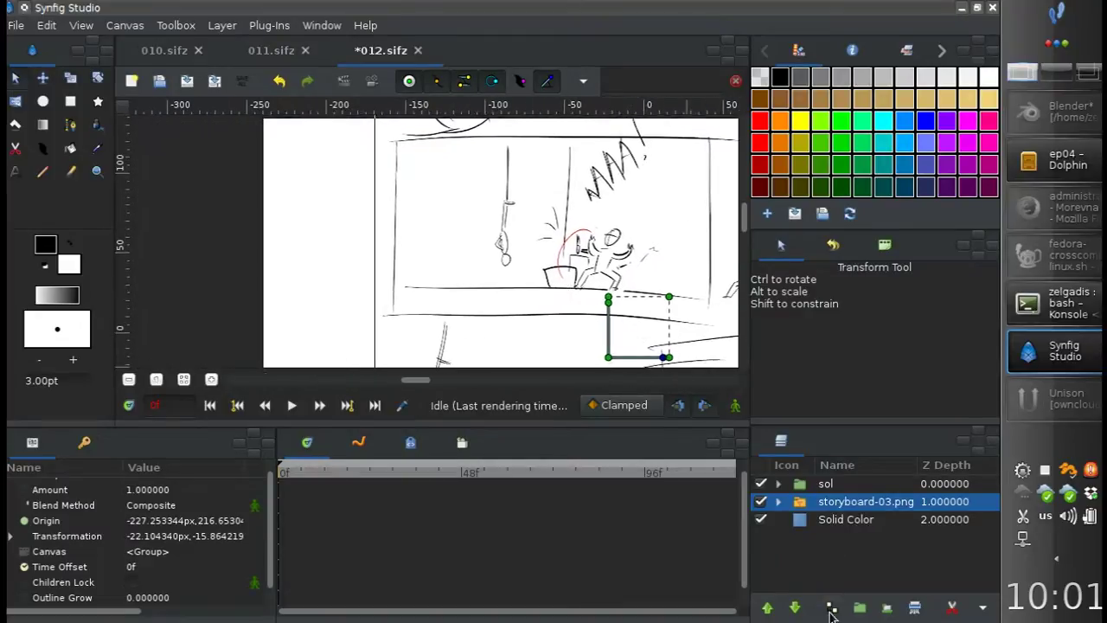
pyautogui.click(821, 610)
pyautogui.click(761, 519)
pyautogui.click(865, 502)
pyautogui.scroll(1, 278, 122)
pyautogui.hotkey('alt', 'c')
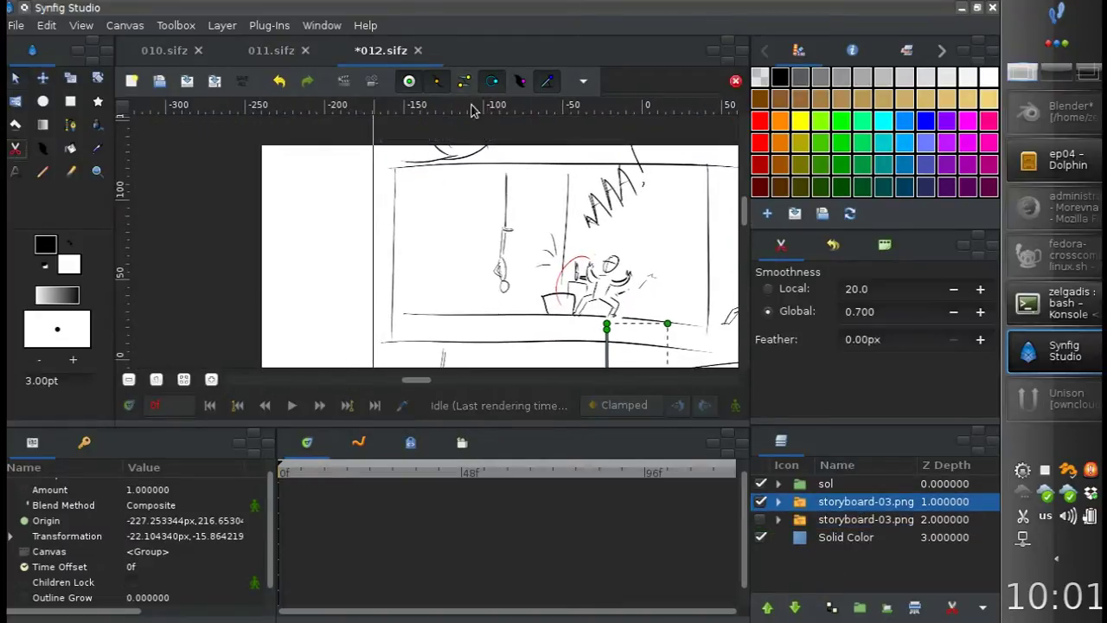
pyautogui.moveTo(504, 160); pyautogui.dragTo(536, 141)
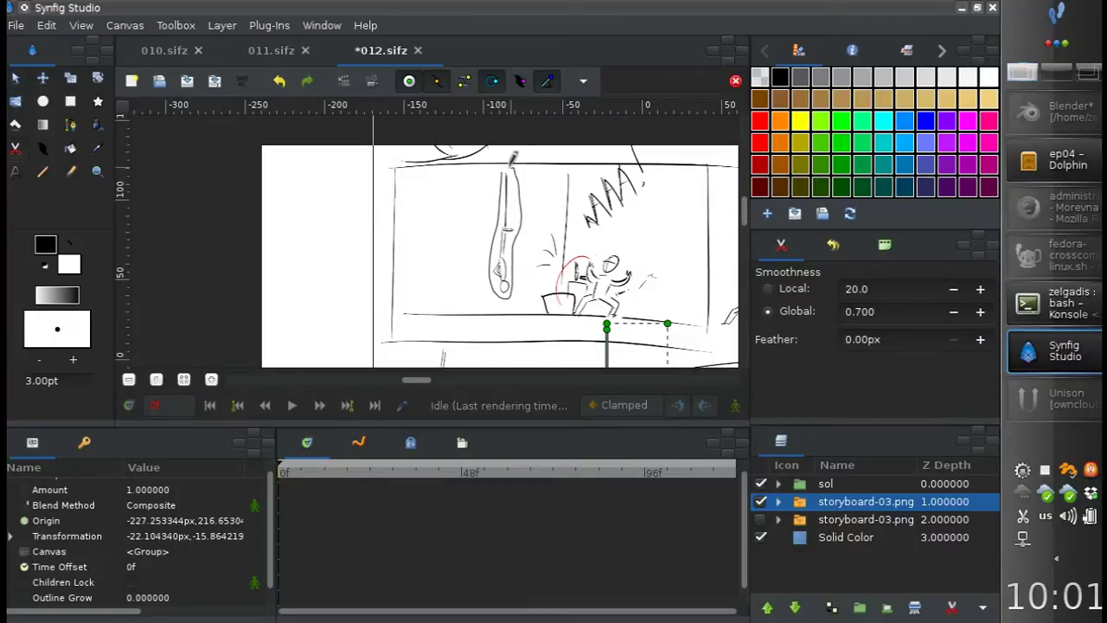
pyautogui.doubleClick(828, 504)
pyautogui.write('pose-1')
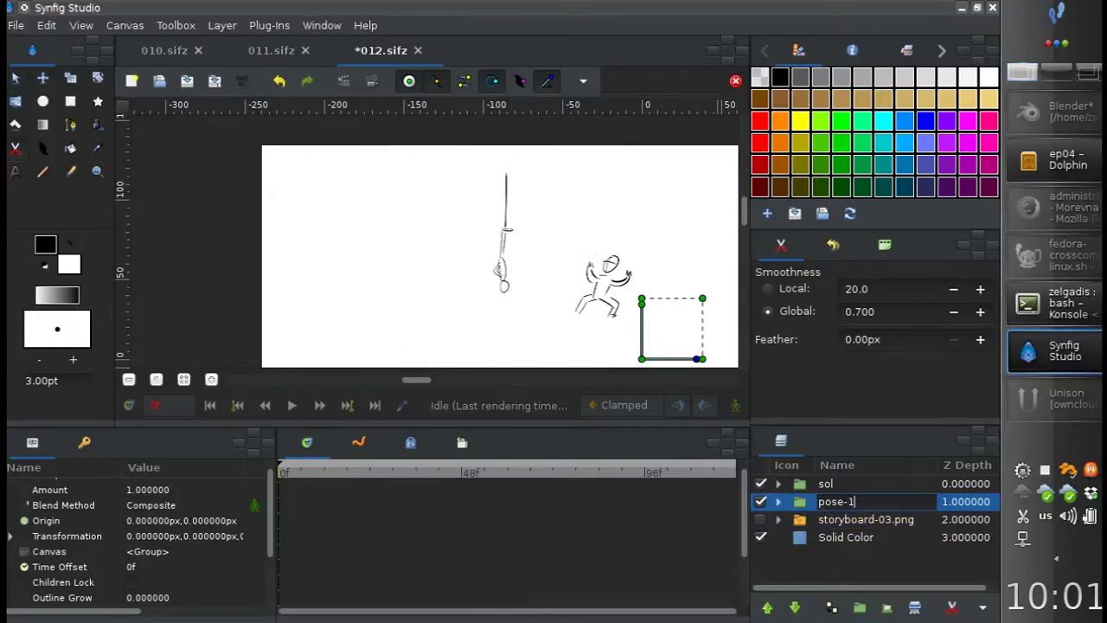
pyautogui.press('Return')
# Cut the next hanging figure from a fresh storyboard copy as pose-2
pyautogui.click(830, 519)
pyautogui.click(830, 608)
pyautogui.click(760, 519)
pyautogui.scroll(-2, 502, 251)
pyautogui.scroll(-2, 501, 251)
pyautogui.scroll(-2, 501, 251)
pyautogui.scroll(-1, 502, 251)
pyautogui.moveTo(461, 122)
pyautogui.mouseDown()
pyautogui.moveTo(440, 221)
pyautogui.moveTo(467, 211)
pyautogui.mouseUp()
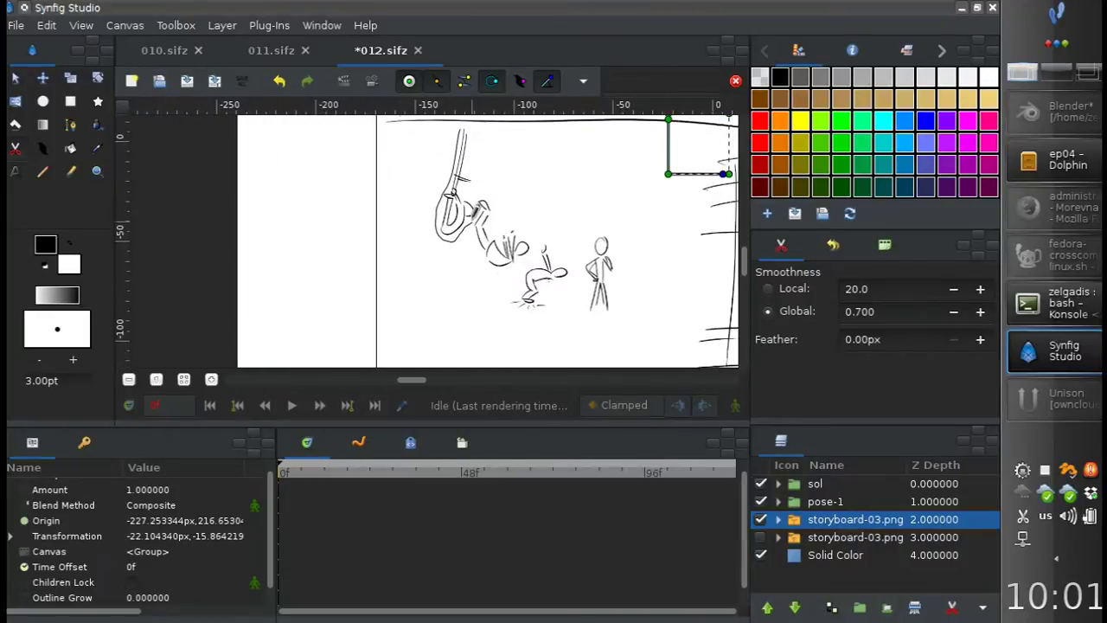
pyautogui.doubleClick(818, 518)
pyautogui.write('pose-2')
pyautogui.press('Return')
# Cut out three more figures, including the crouching and standing ones, from storyboard copies
pyautogui.click(761, 537)
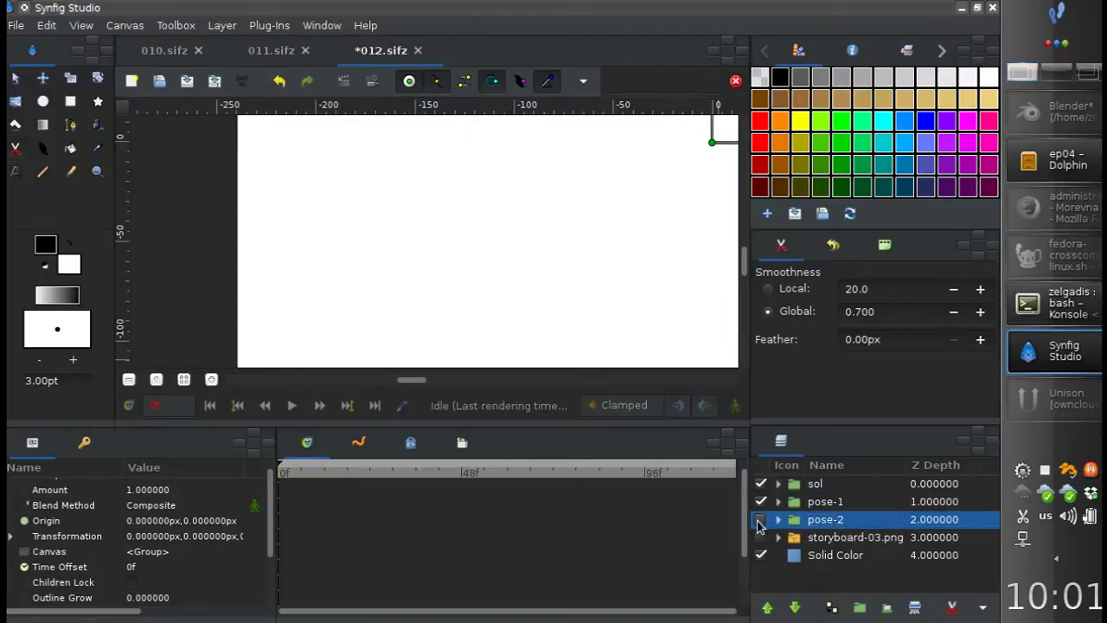
pyautogui.click(761, 537)
pyautogui.click(831, 607)
pyautogui.click(761, 554)
pyautogui.moveTo(482, 206)
pyautogui.mouseDown()
pyautogui.moveTo(480, 185)
pyautogui.moveTo(495, 261)
pyautogui.moveTo(517, 214)
pyautogui.mouseUp()
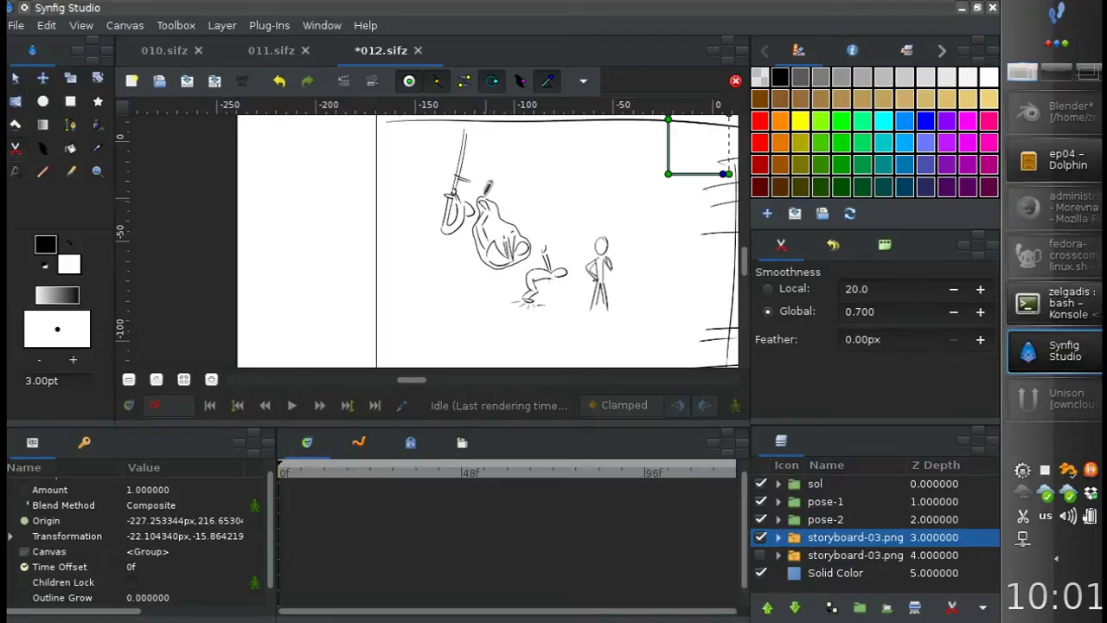
pyautogui.click(765, 564)
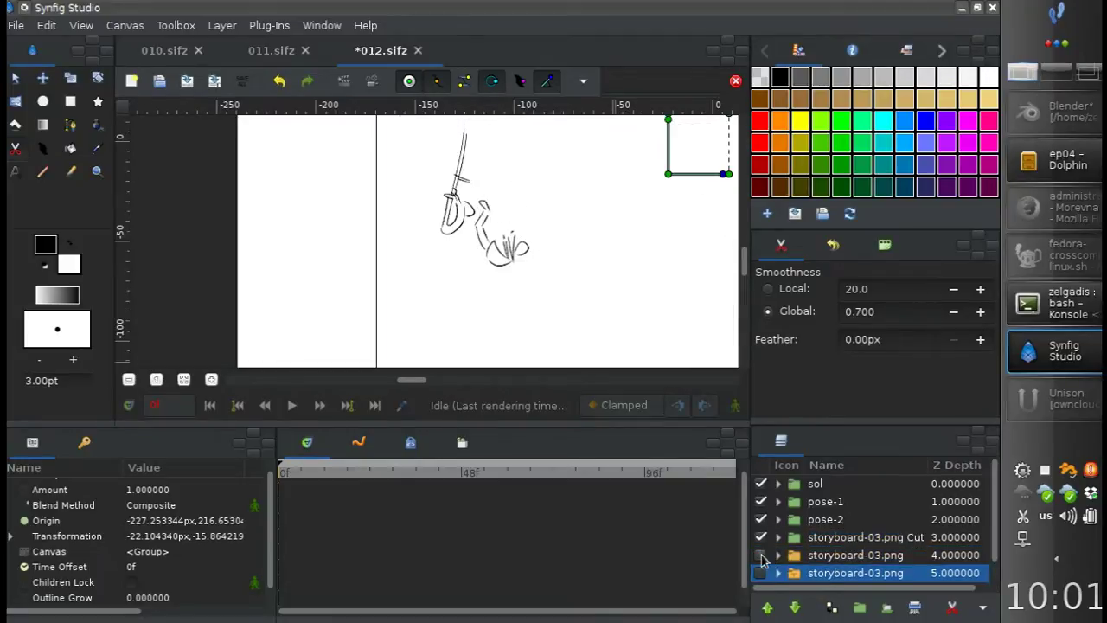
pyautogui.moveTo(540, 245)
pyautogui.mouseDown()
pyautogui.moveTo(508, 294)
pyautogui.moveTo(550, 280)
pyautogui.mouseUp()
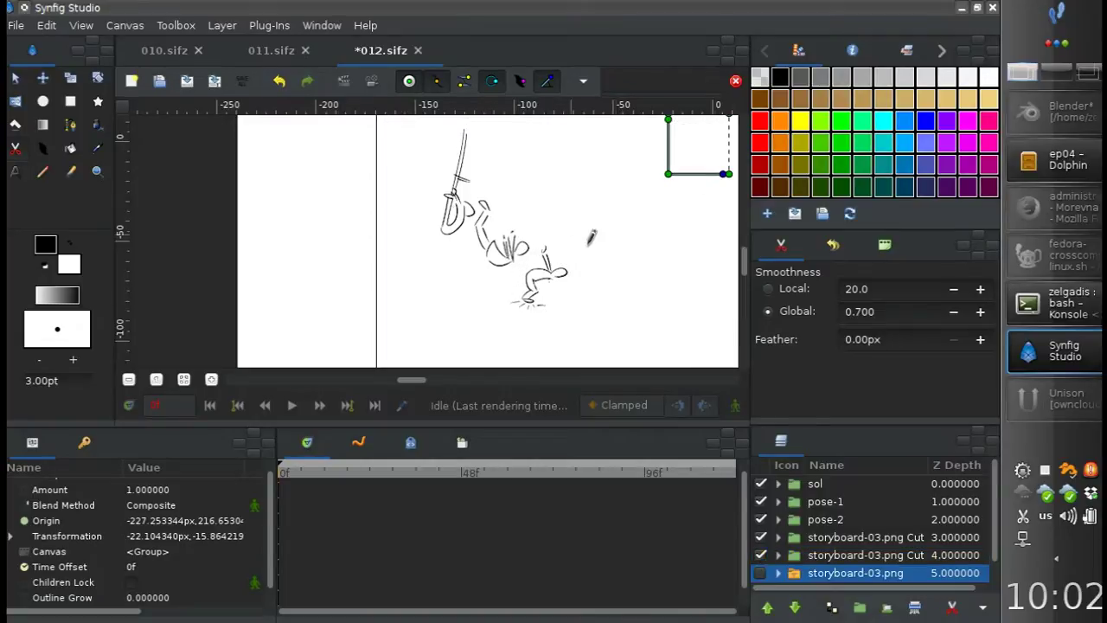
pyautogui.click(830, 608)
pyautogui.moveTo(613, 240)
pyautogui.mouseDown()
pyautogui.moveTo(589, 226)
pyautogui.moveTo(583, 301)
pyautogui.moveTo(618, 285)
pyautogui.moveTo(606, 223)
pyautogui.mouseUp()
# Name the three new cut layers pose-3, pose-4 and pose-5
pyautogui.doubleClick(850, 518)
pyautogui.write('pose-3')
pyautogui.press('Tab')
pyautogui.write('pose-4')
pyautogui.press('Tab')
pyautogui.write('p')
pyautogui.press('Return')
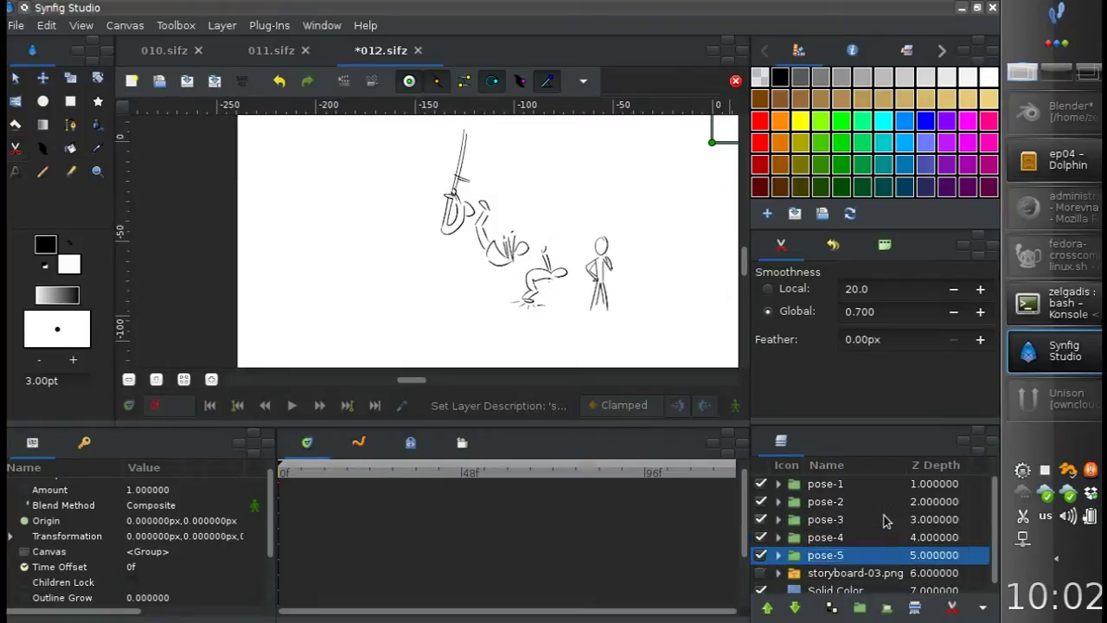
# Show the storyboard layer, save, and shift pose-2 left toward the hanging figure
pyautogui.keyDown('shift'); pyautogui.click(830, 502); pyautogui.keyUp('shift')
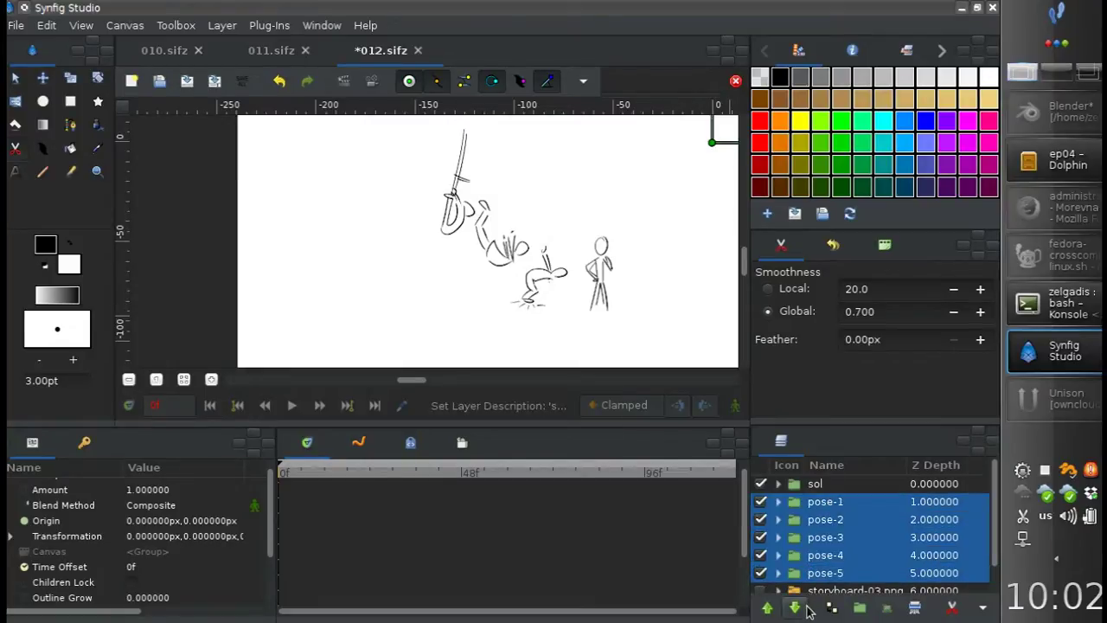
pyautogui.click(761, 564)
pyautogui.scroll(1, 812, 519)
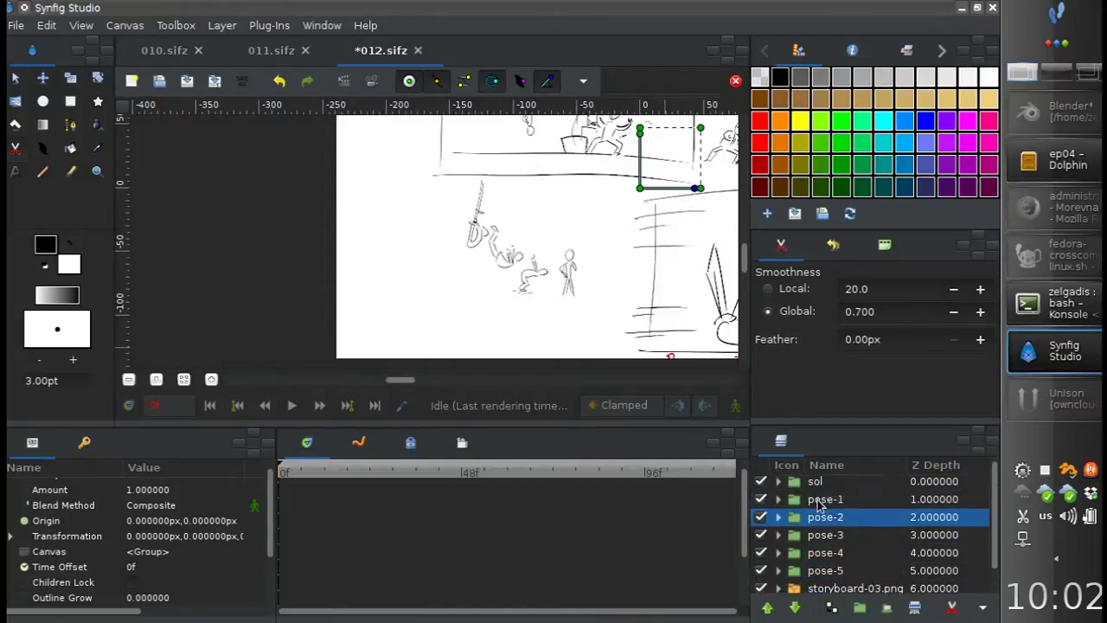
pyautogui.click(824, 499)
pyautogui.hotkey('ctrl', 's')
pyautogui.scroll(3, 537, 242)
pyautogui.scroll(2, 536, 242)
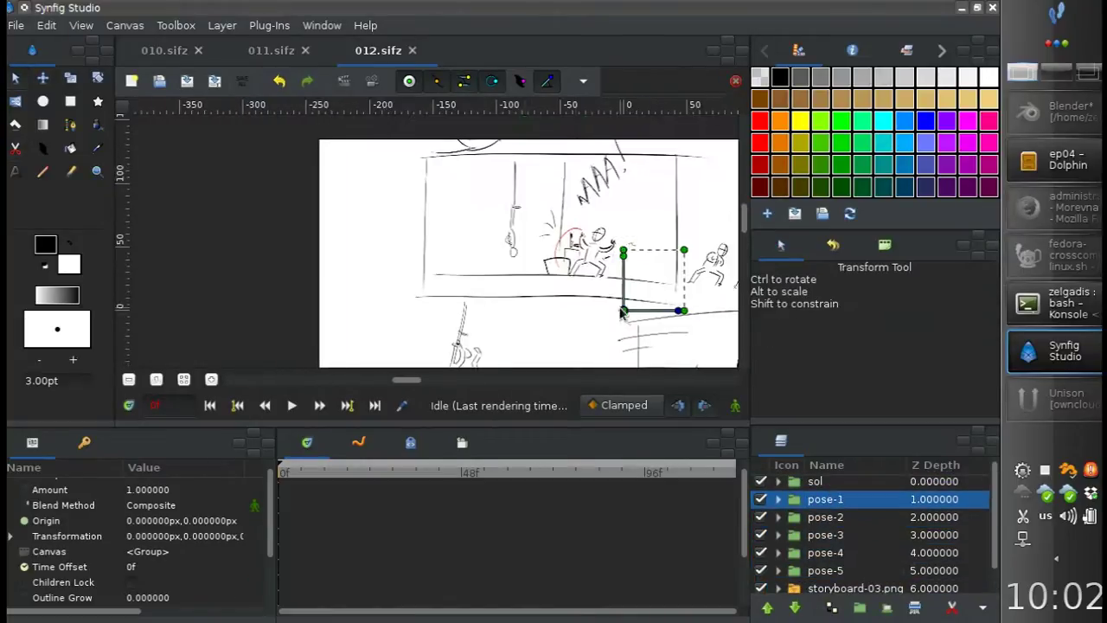
pyautogui.click(819, 513)
pyautogui.moveTo(623, 310); pyautogui.dragTo(459, 321)
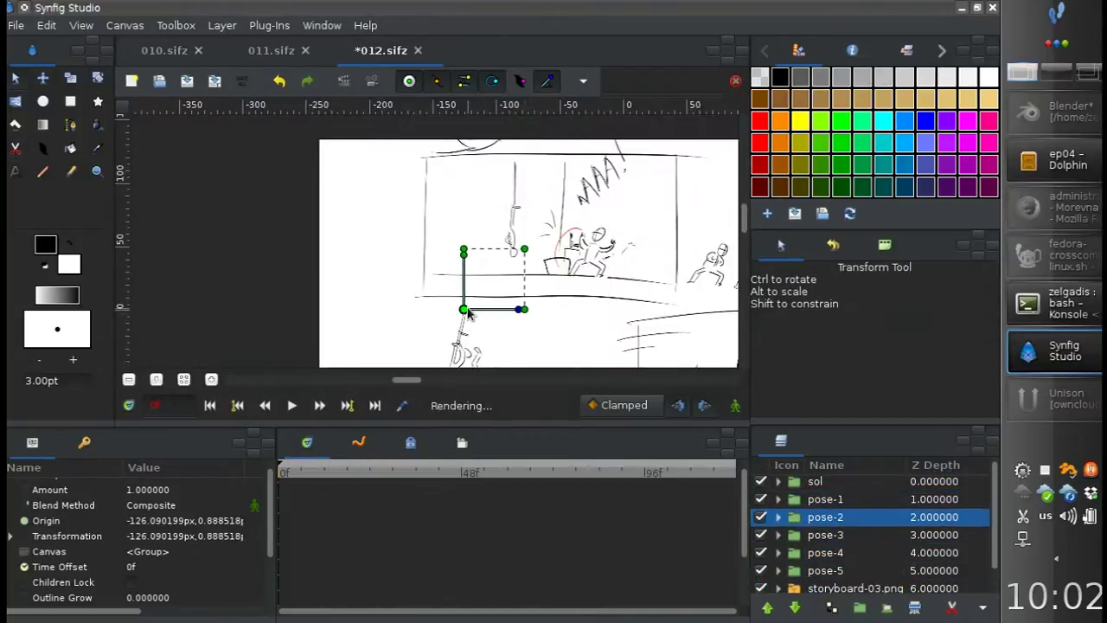
pyautogui.scroll(1, 524, 251)
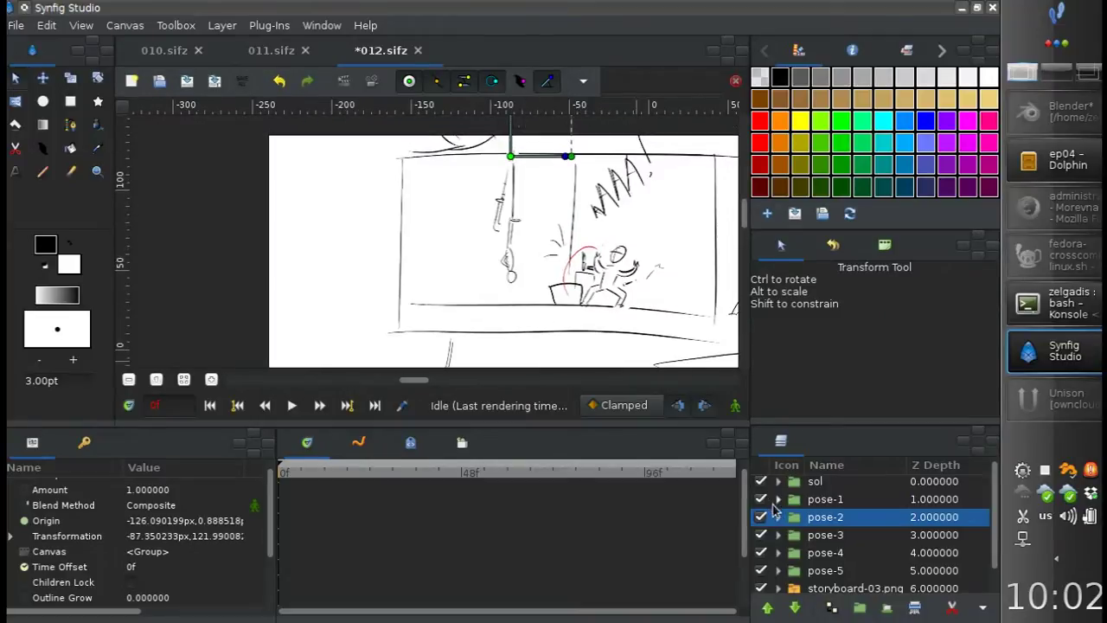
# Reverse the pose stacking order with Raise/Lower Layer so pose-5 is on top and pose-1 at the bottom
pyautogui.click(778, 500)
pyautogui.click(794, 608)
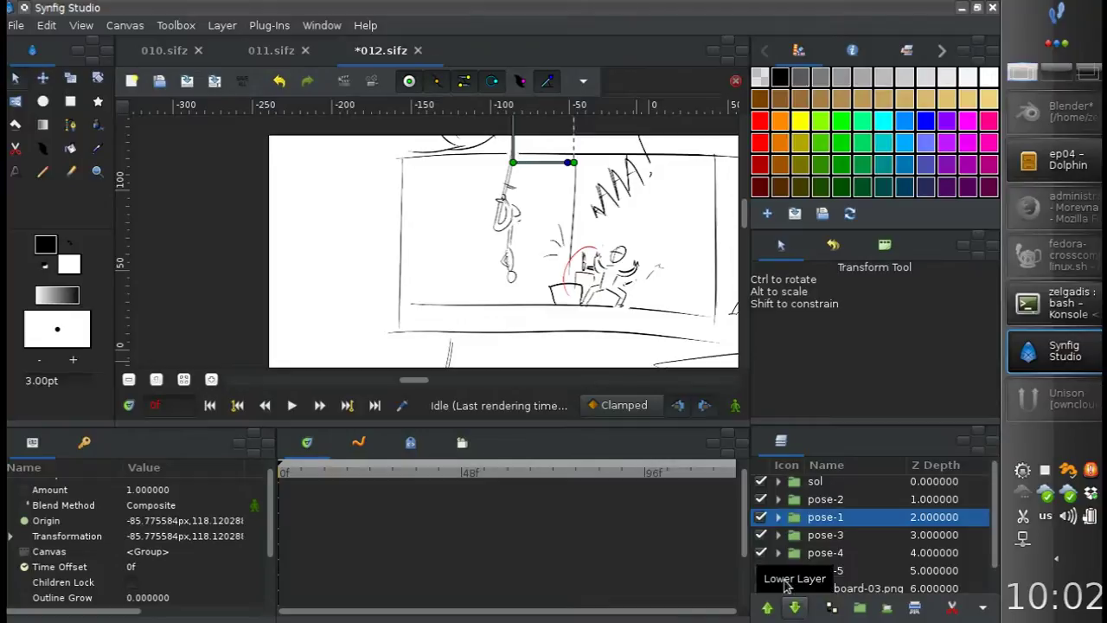
pyautogui.scroll(2, 499, 264)
pyautogui.scroll(1, 499, 264)
pyautogui.click(766, 608)
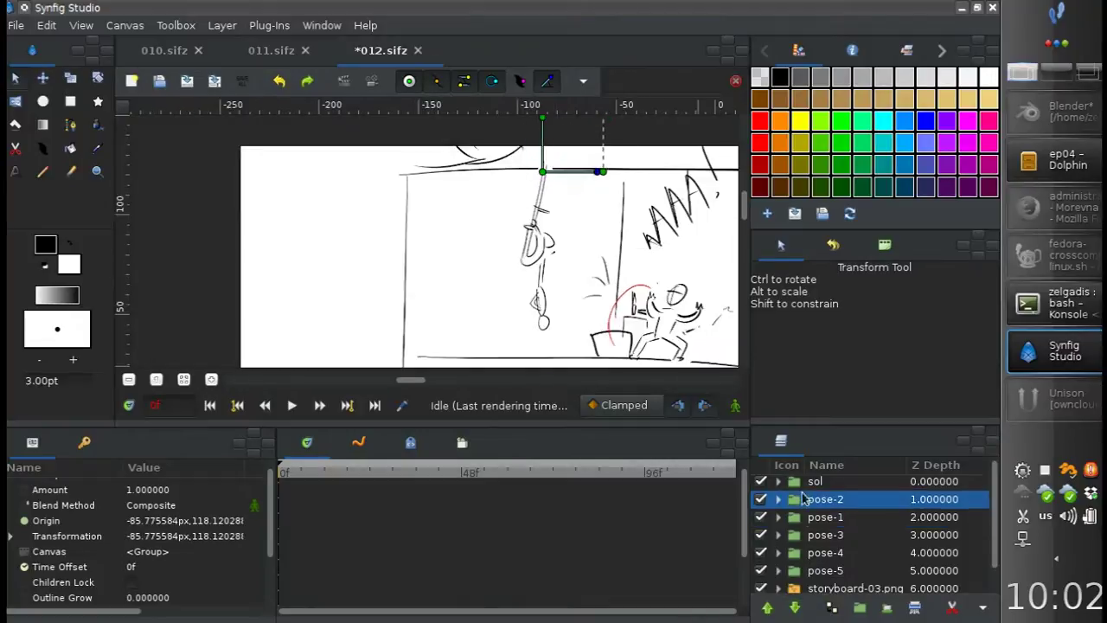
pyautogui.click(795, 608)
pyautogui.doubleClick(795, 608)
pyautogui.click(825, 552)
pyautogui.click(766, 608)
pyautogui.doubleClick(766, 608)
pyautogui.click(825, 552)
pyautogui.doubleClick(767, 608)
pyautogui.click(825, 552)
# Nudge pose-1 into place over the upper panel
pyautogui.click(766, 608)
pyautogui.click(825, 570)
pyautogui.moveTo(539, 181)
pyautogui.mouseDown()
pyautogui.moveTo(497, 209)
pyautogui.moveTo(539, 181)
pyautogui.moveTo(543, 190)
pyautogui.mouseUp()
pyautogui.click(524, 216)
pyautogui.scroll(-3, 536, 207)
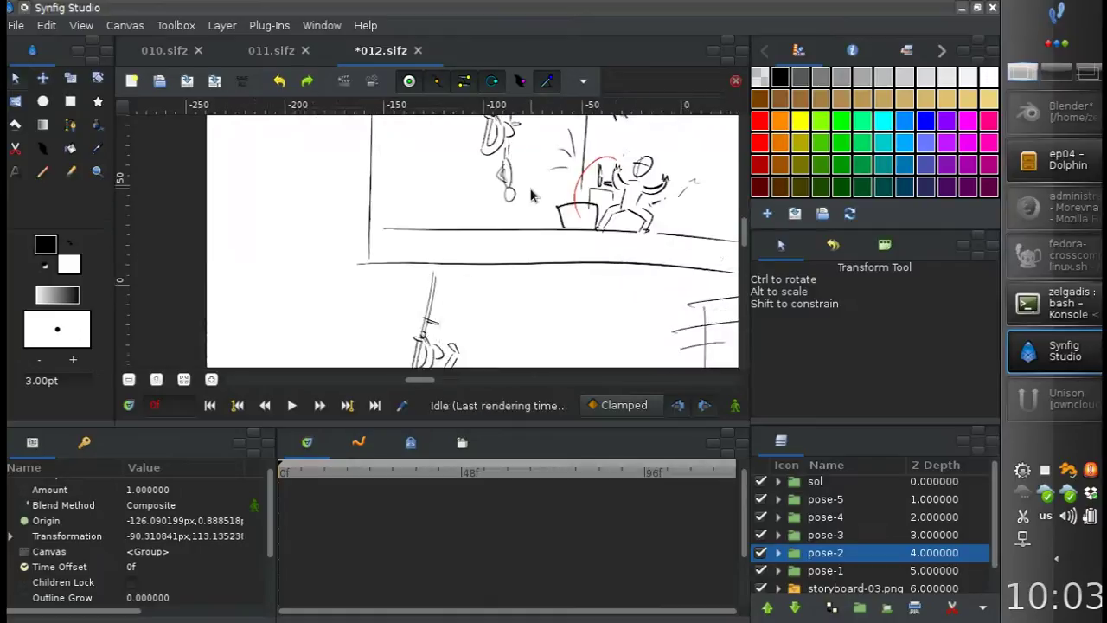
pyautogui.scroll(-1, 531, 267)
pyautogui.scroll(-1, 531, 268)
# Drag pose-3 left and up into the upper panel
pyautogui.click(523, 218)
pyautogui.scroll(1, 523, 251)
pyautogui.moveTo(662, 265)
pyautogui.mouseDown()
pyautogui.moveTo(497, 307)
pyautogui.moveTo(506, 222)
pyautogui.mouseUp()
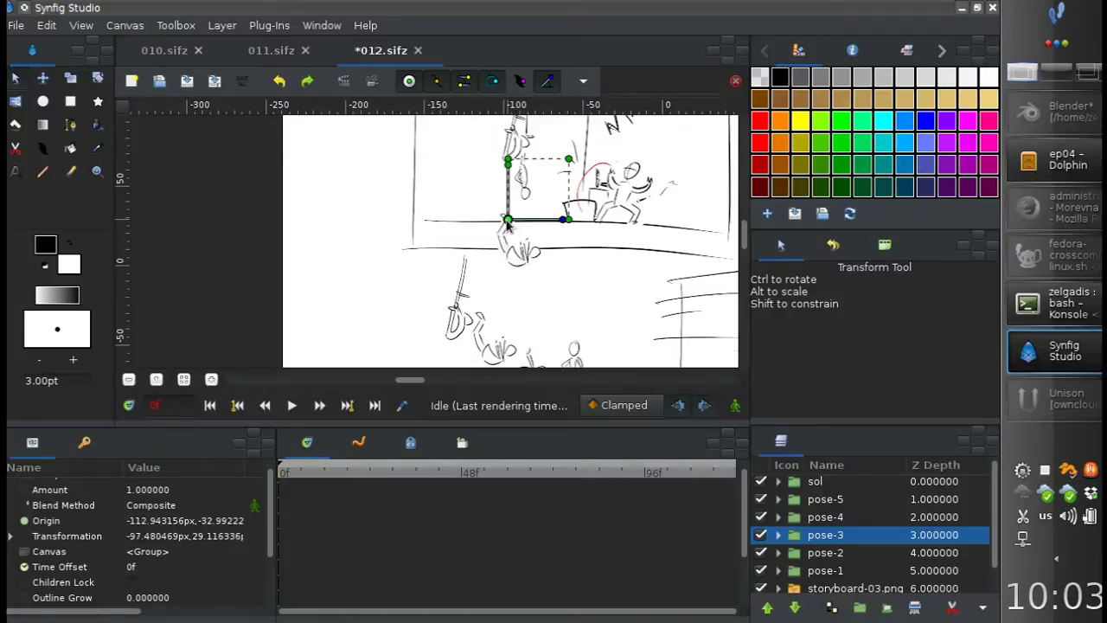
pyautogui.scroll(2, 506, 221)
pyautogui.moveTo(506, 334); pyautogui.dragTo(505, 247)
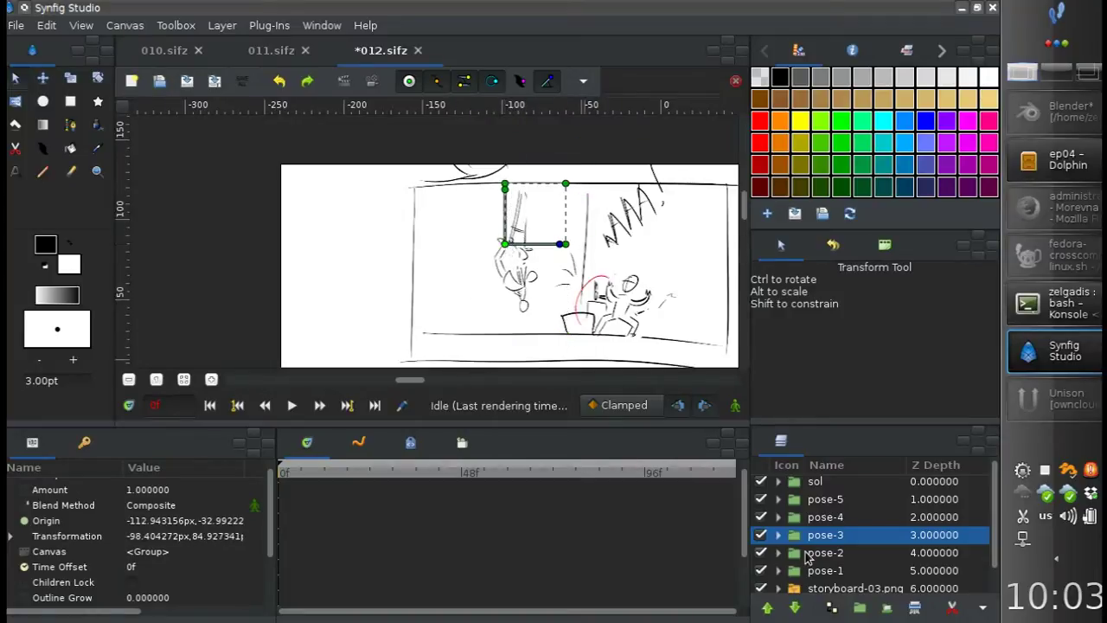
# Reposition pose-2 back up into the upper panel
pyautogui.click(808, 554)
pyautogui.scroll(-2, 514, 136)
pyautogui.moveTo(513, 117); pyautogui.dragTo(513, 361)
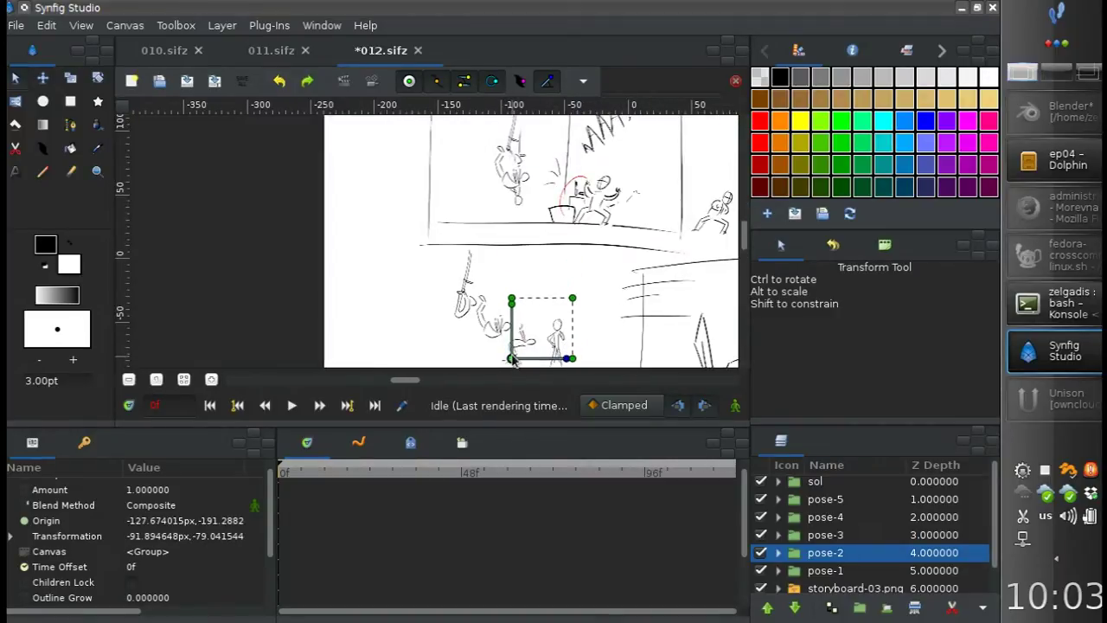
pyautogui.scroll(1, 510, 320)
pyautogui.moveTo(510, 320); pyautogui.dragTo(508, 139)
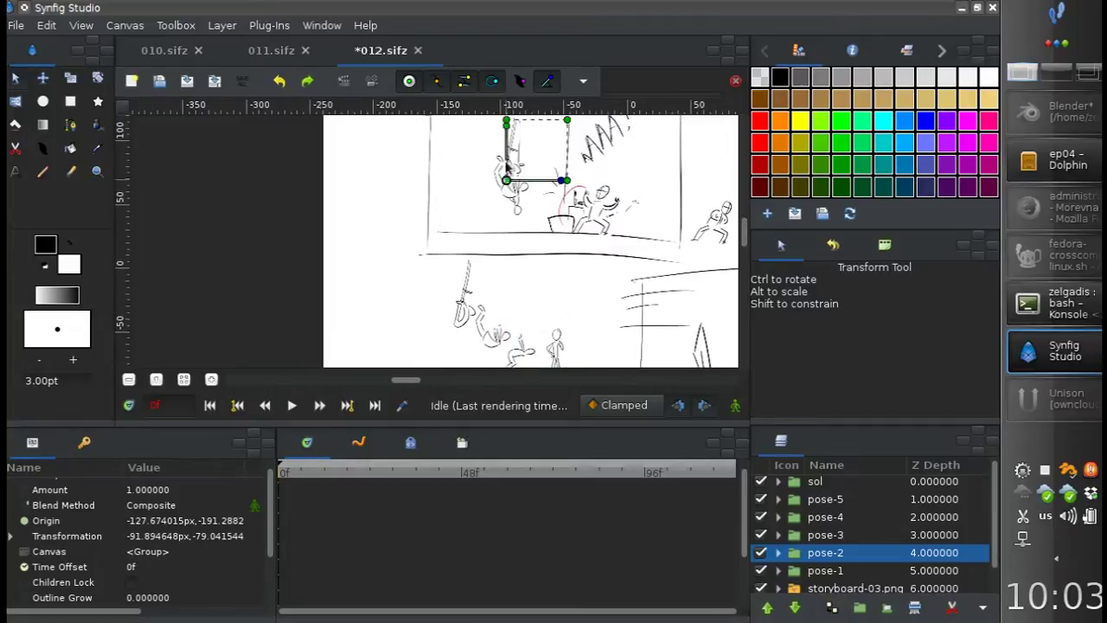
# Move pose-4 up and left onto the hanging figure
pyautogui.click(581, 301)
pyautogui.moveTo(627, 268)
pyautogui.mouseDown()
pyautogui.moveTo(519, 359)
pyautogui.moveTo(511, 244)
pyautogui.mouseUp()
pyautogui.press('Down')
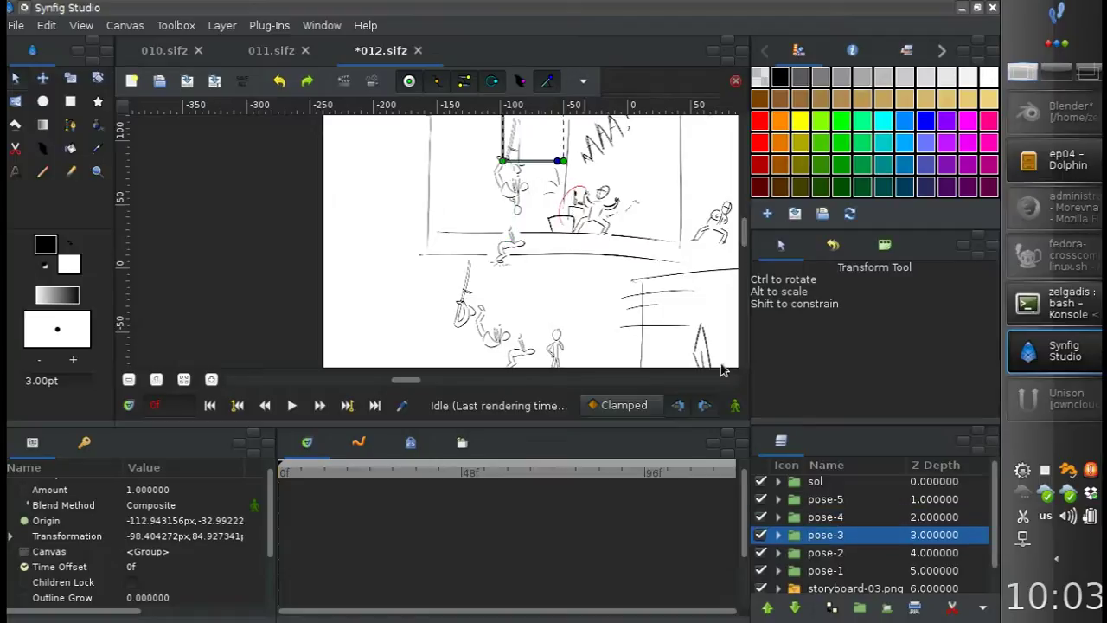
pyautogui.click(511, 248)
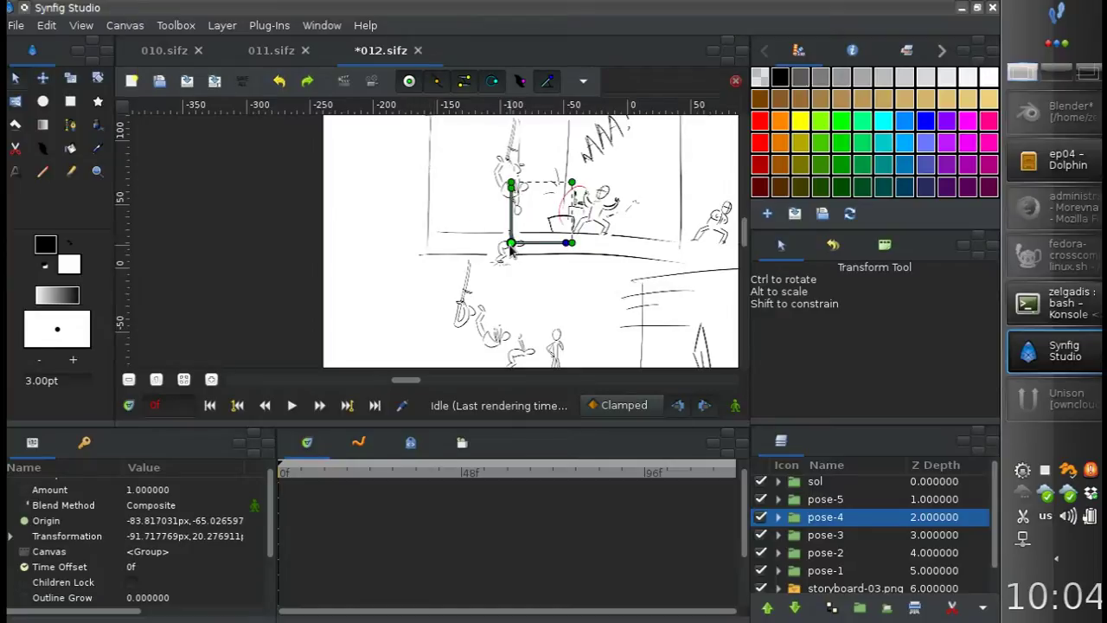
pyautogui.moveTo(511, 247)
pyautogui.mouseDown()
pyautogui.moveTo(511, 207)
pyautogui.moveTo(515, 223)
pyautogui.mouseUp()
pyautogui.click(574, 140)
pyautogui.scroll(-2, 513, 238)
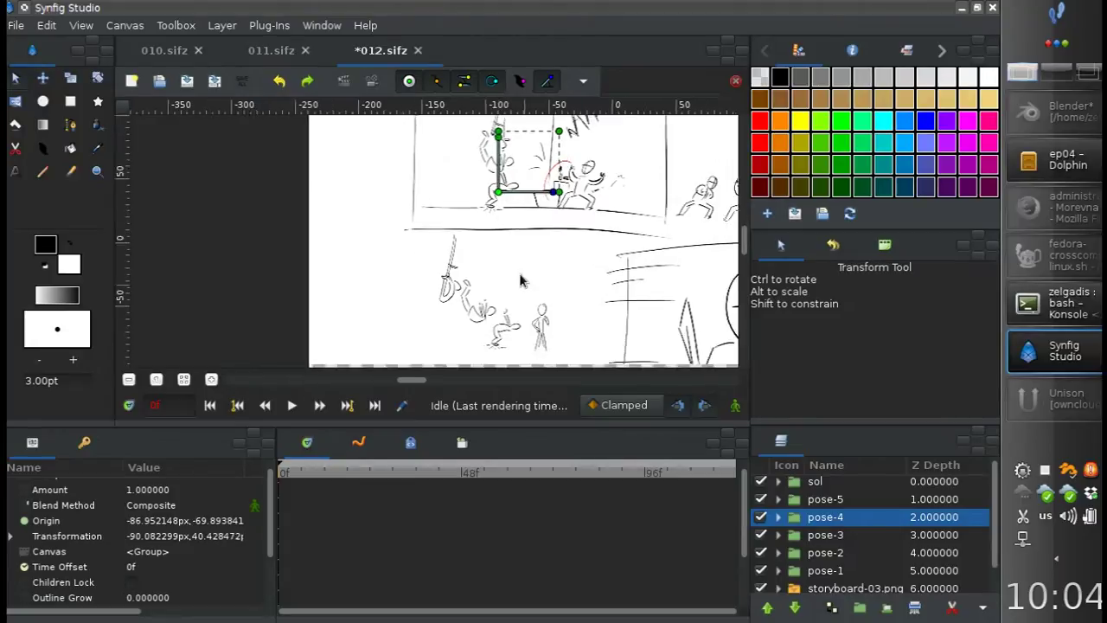
# Move pose-5 onto the hanging figure and save 012.sifz
pyautogui.click(610, 227)
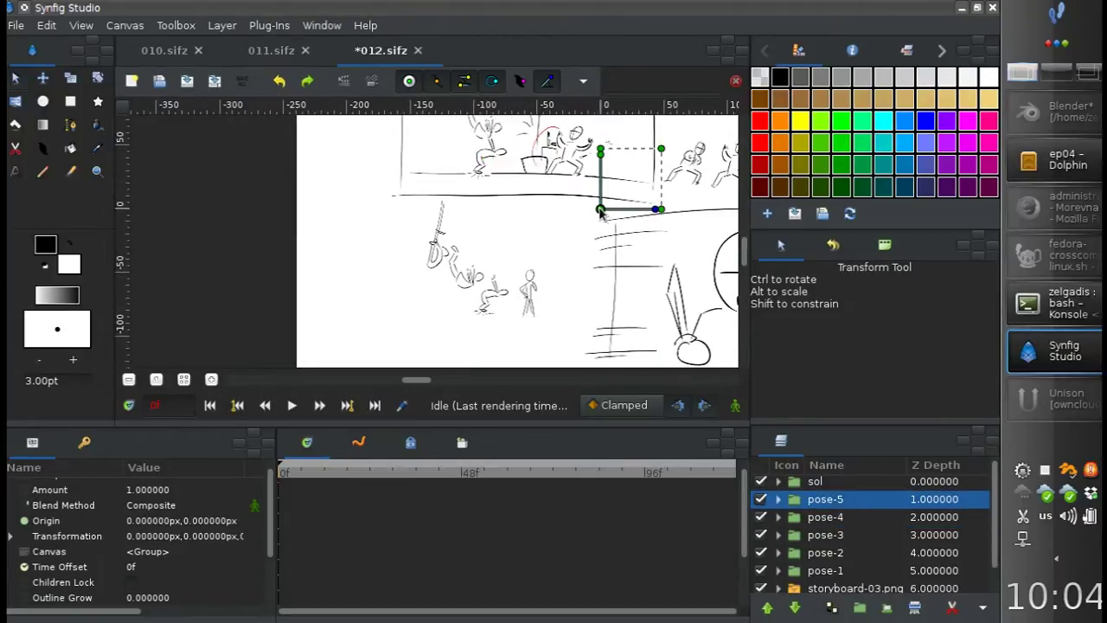
pyautogui.moveTo(601, 212); pyautogui.dragTo(524, 315)
pyautogui.moveTo(481, 204)
pyautogui.mouseDown()
pyautogui.moveTo(481, 185)
pyautogui.moveTo(542, 181)
pyautogui.mouseUp()
pyautogui.scroll(1, 519, 190)
pyautogui.hotkey('ctrl', 's')
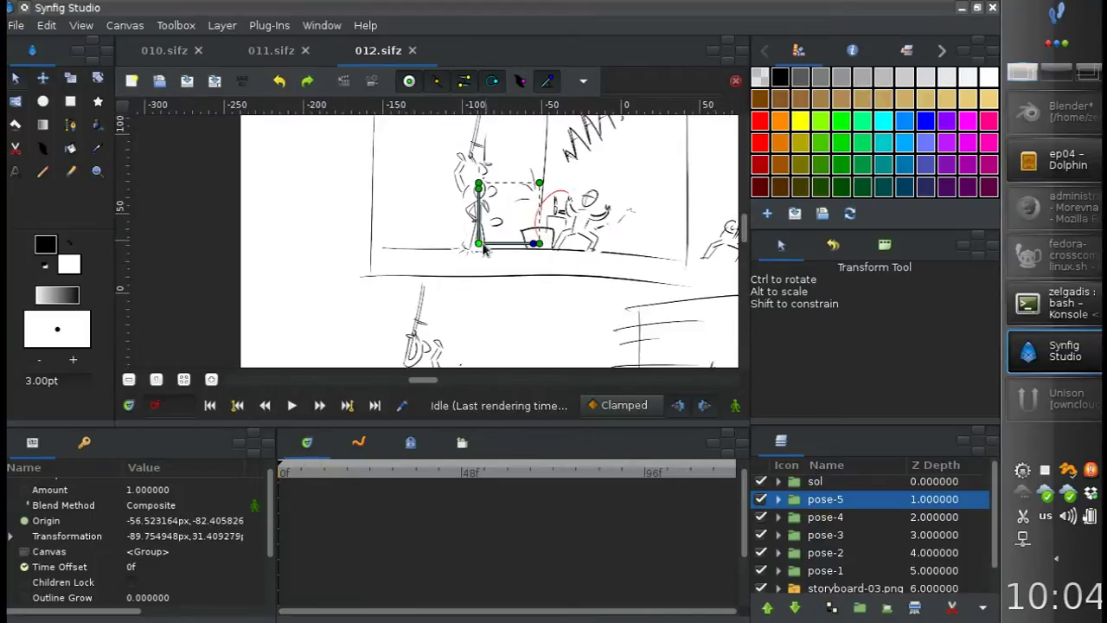
pyautogui.scroll(-1, 484, 249)
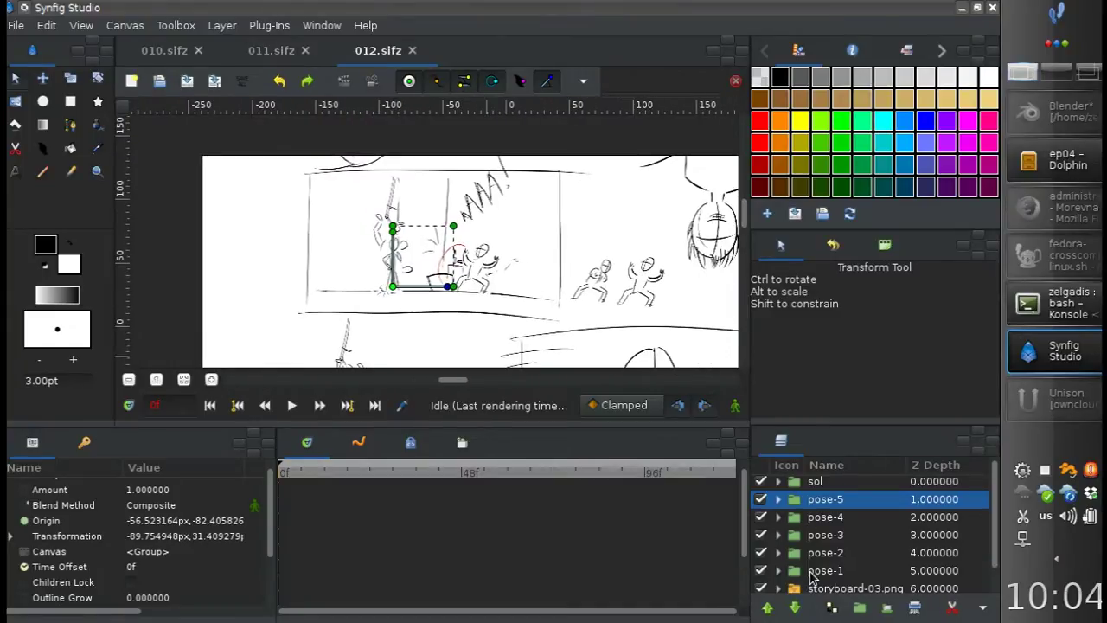
# Group pose-1 through pose-5 and name the group 'ivan'
pyautogui.click(821, 570)
pyautogui.keyDown('shift'); pyautogui.click(808, 499); pyautogui.keyUp('shift')
pyautogui.click(859, 608)
pyautogui.doubleClick(823, 502)
pyautogui.write('ivan')
pyautogui.press('Return')
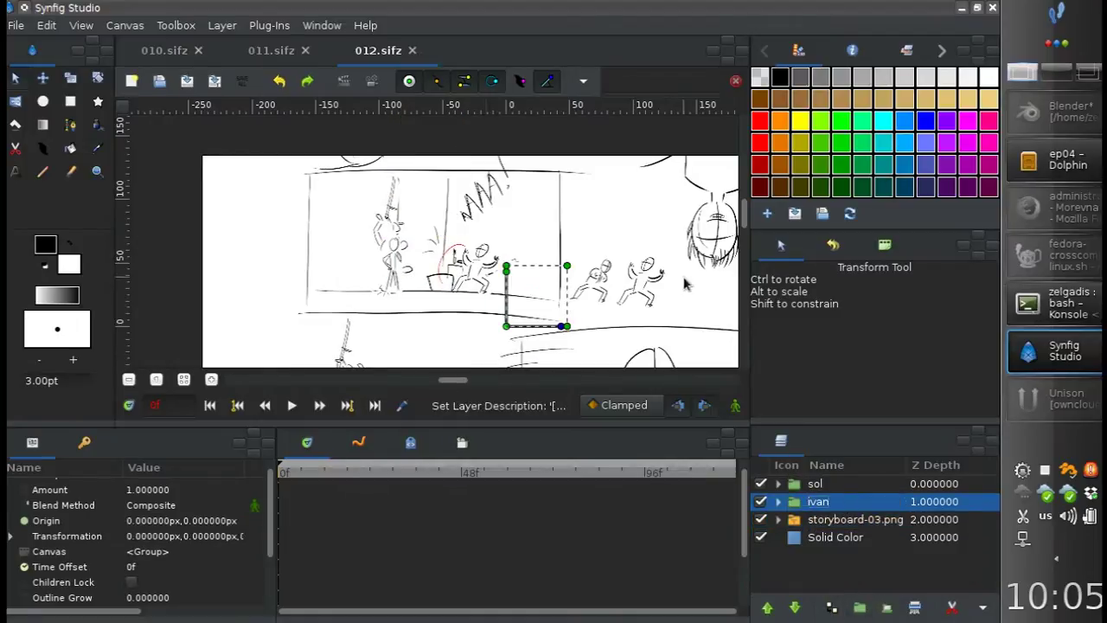
# Hide sol and ivan, then draw two filled regions covering the storyboard figures
pyautogui.click(760, 502)
pyautogui.click(761, 484)
pyautogui.click(817, 519)
pyautogui.click(98, 126)
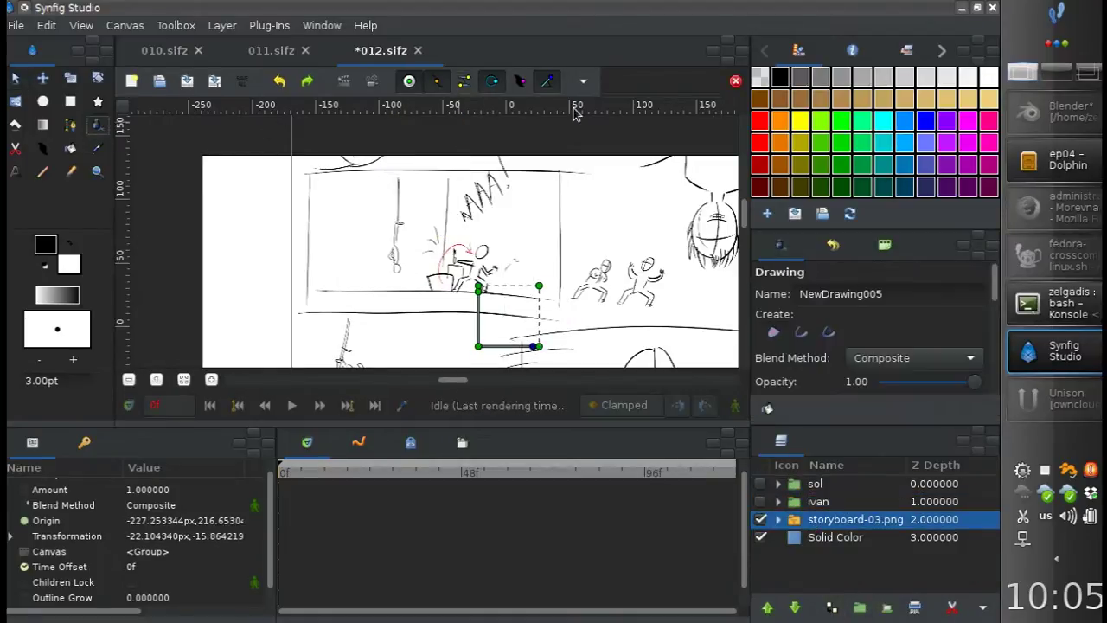
pyautogui.moveTo(394, 177); pyautogui.dragTo(403, 173)
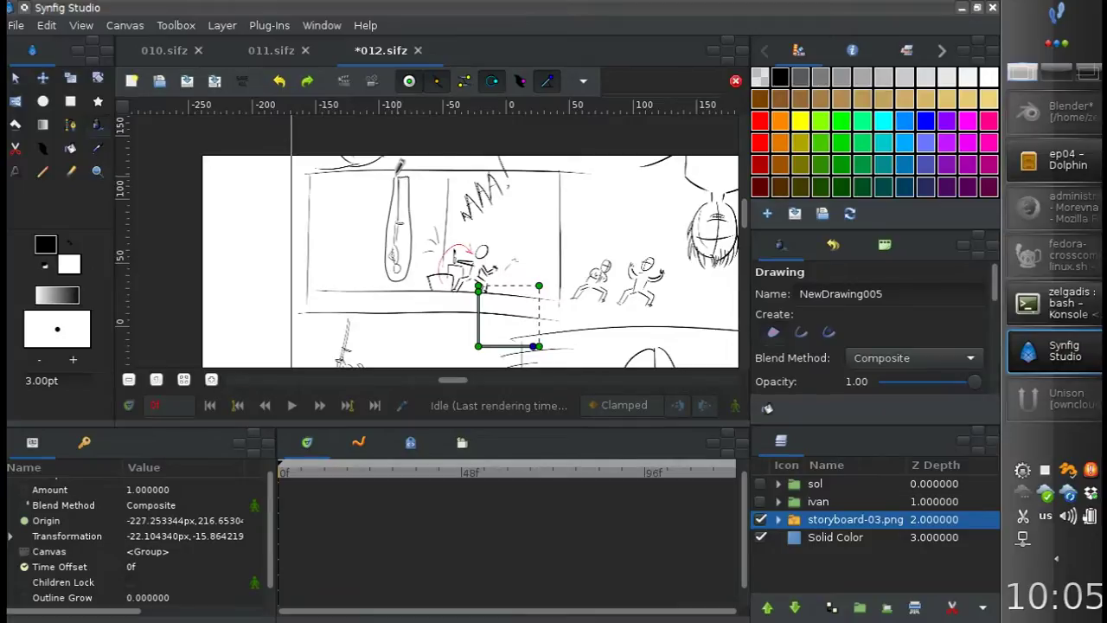
pyautogui.moveTo(457, 239); pyautogui.dragTo(461, 252)
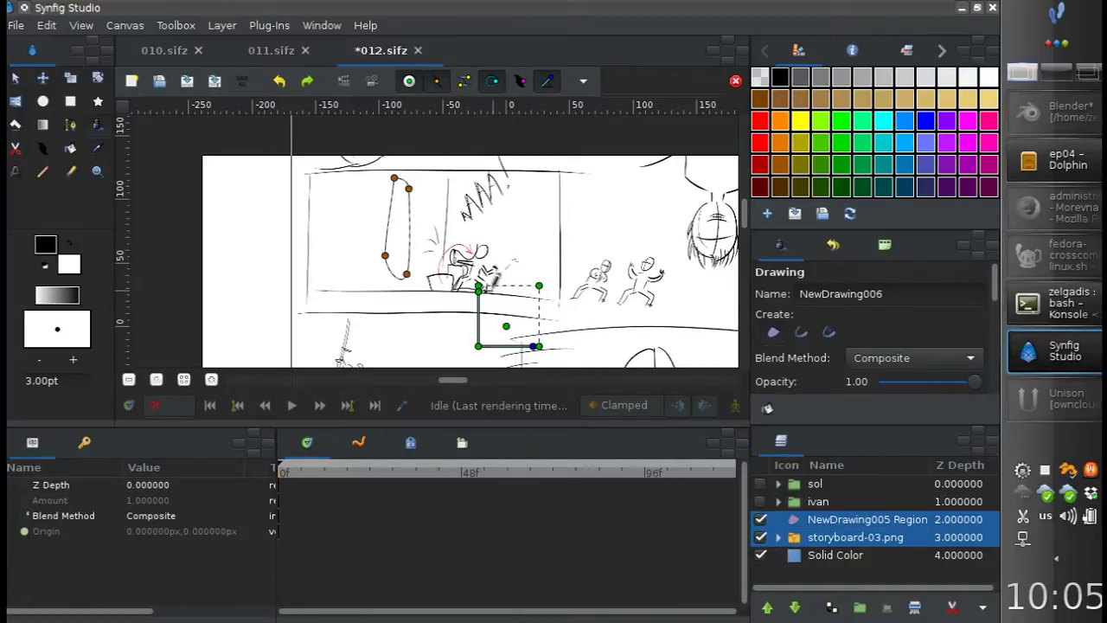
pyautogui.moveTo(487, 277); pyautogui.dragTo(508, 214)
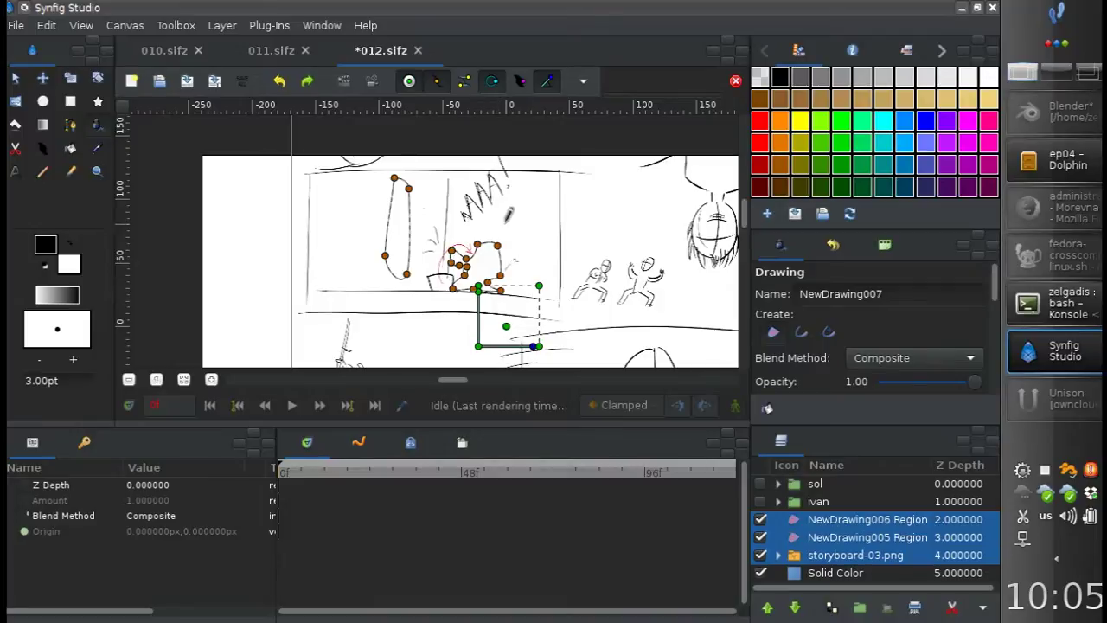
# Group both regions with storyboard-03.png and name the group 'bg'
pyautogui.hotkey('alt', 'a')
pyautogui.click(830, 519)
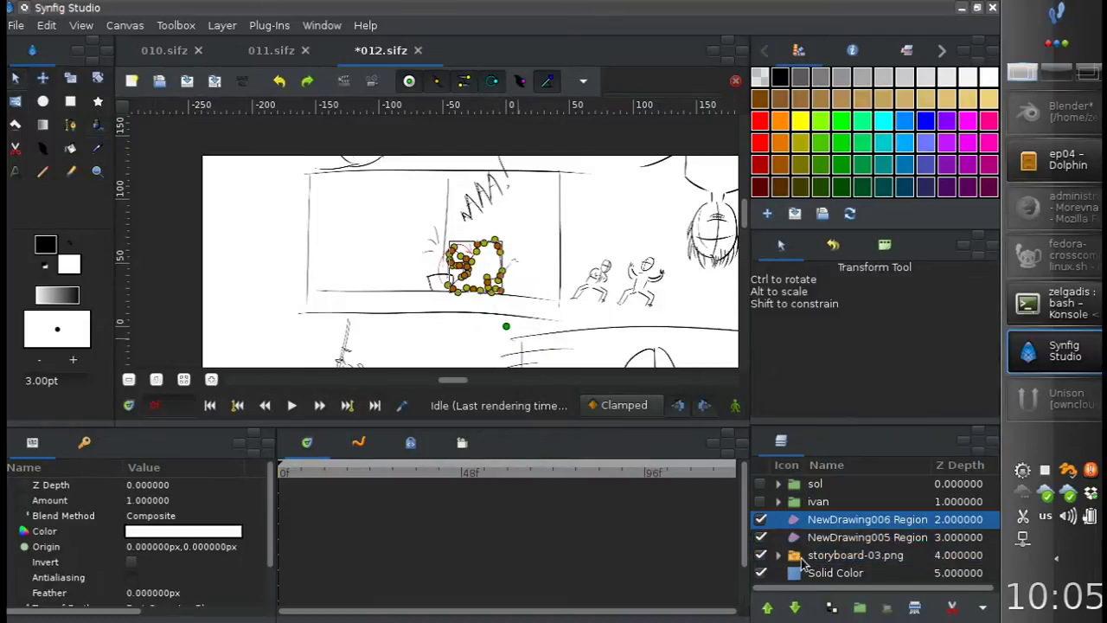
pyautogui.keyDown('shift'); pyautogui.click(805, 562); pyautogui.keyUp('shift')
pyautogui.click(858, 608)
pyautogui.doubleClick(817, 519)
pyautogui.write('bg')
pyautogui.press('Return')
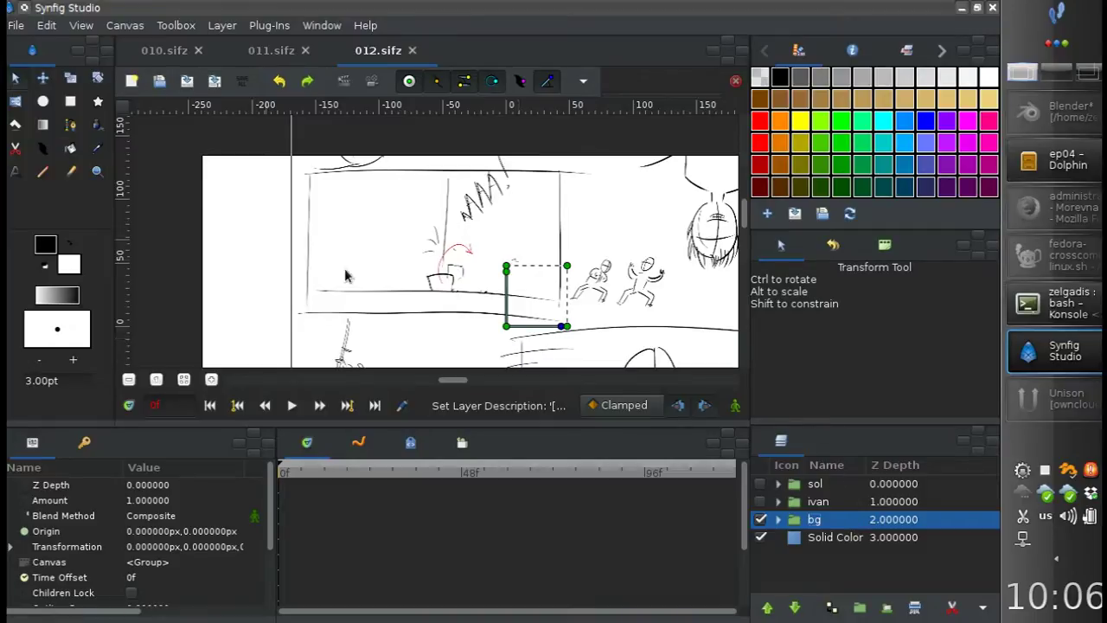
pyautogui.scroll(-3, 386, 259)
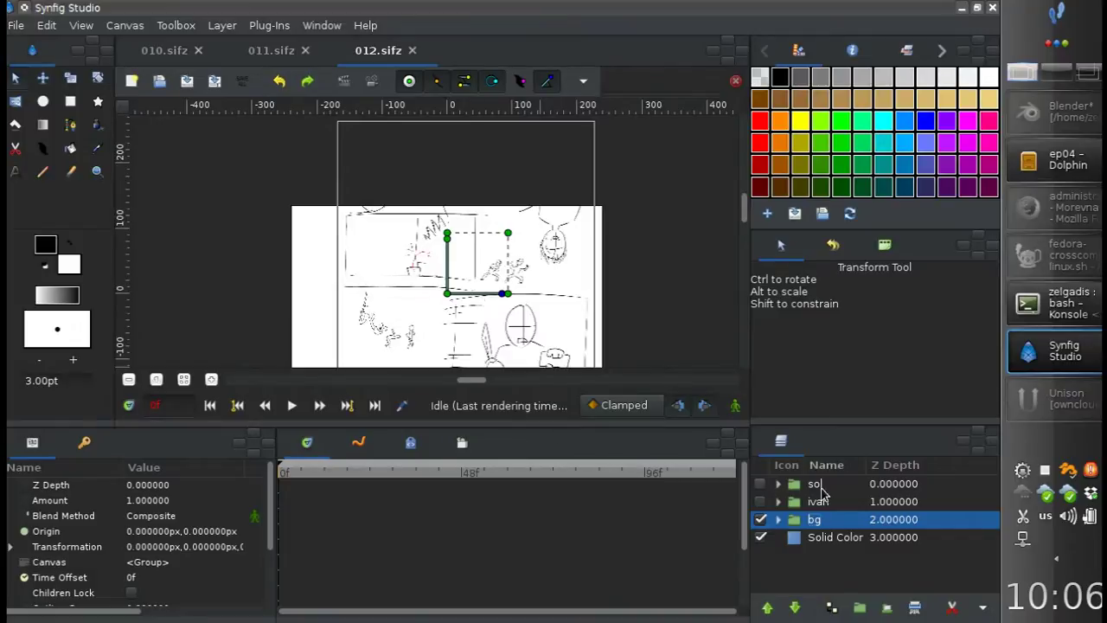
# Group sol, ivan and bg into a new group named 'cam'
pyautogui.keyDown('shift'); pyautogui.click(815, 484); pyautogui.keyUp('shift')
pyautogui.click(859, 607)
pyautogui.doubleClick(817, 483)
pyautogui.write('cam')
pyautogui.press('Return')
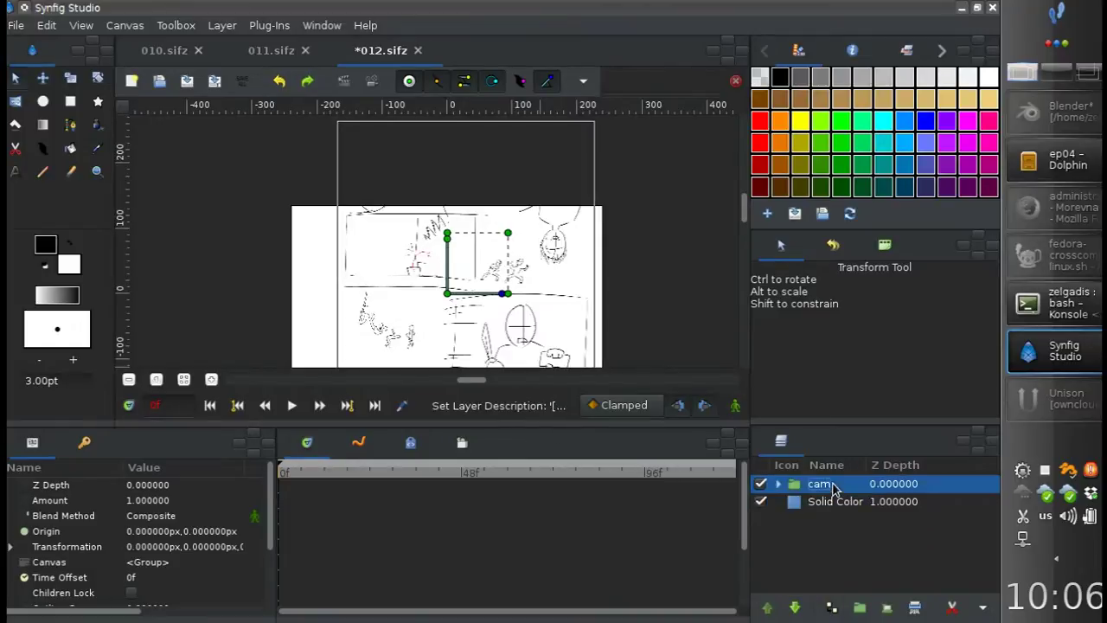
# Shift the cam group's origin and position slightly, then expand it to select sol
pyautogui.moveTo(445, 295); pyautogui.dragTo(403, 249)
pyautogui.moveTo(510, 243)
pyautogui.mouseDown()
pyautogui.moveTo(461, 229)
pyautogui.moveTo(513, 216)
pyautogui.mouseUp()
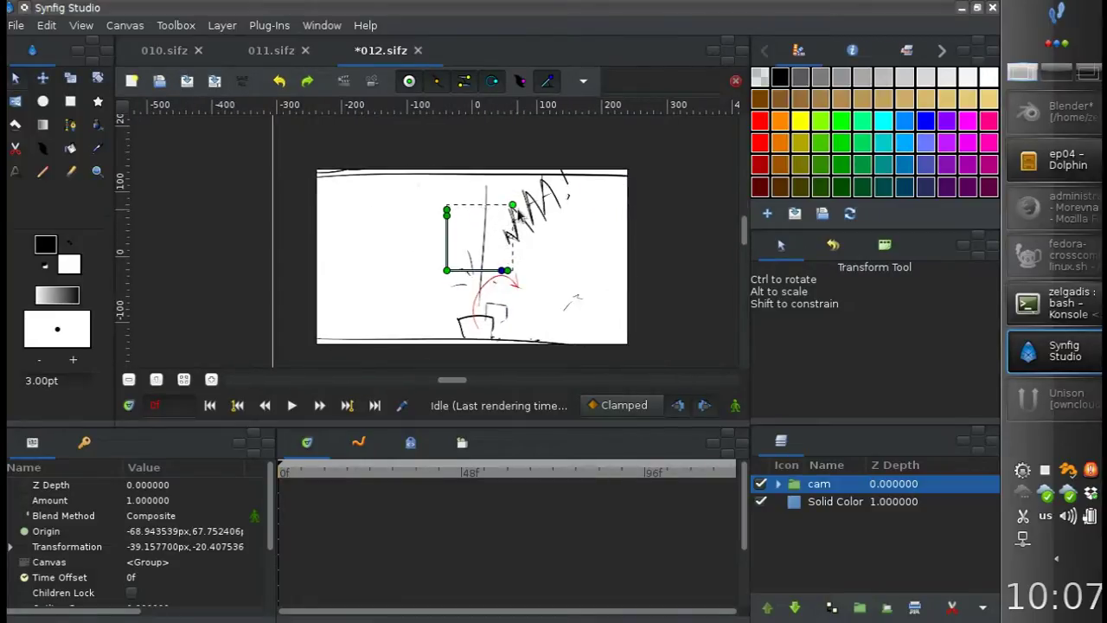
pyautogui.scroll(-1, 518, 214)
pyautogui.keyDown('ctrl'); pyautogui.scroll(-1, 480, 248); pyautogui.keyUp('ctrl')
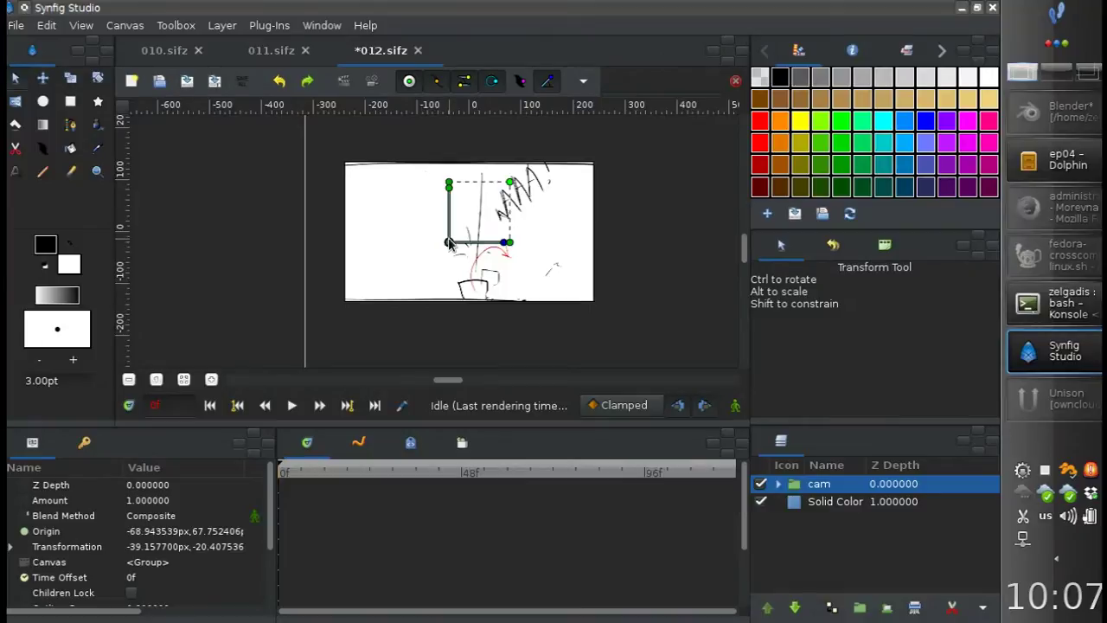
pyautogui.moveTo(449, 243); pyautogui.dragTo(448, 241)
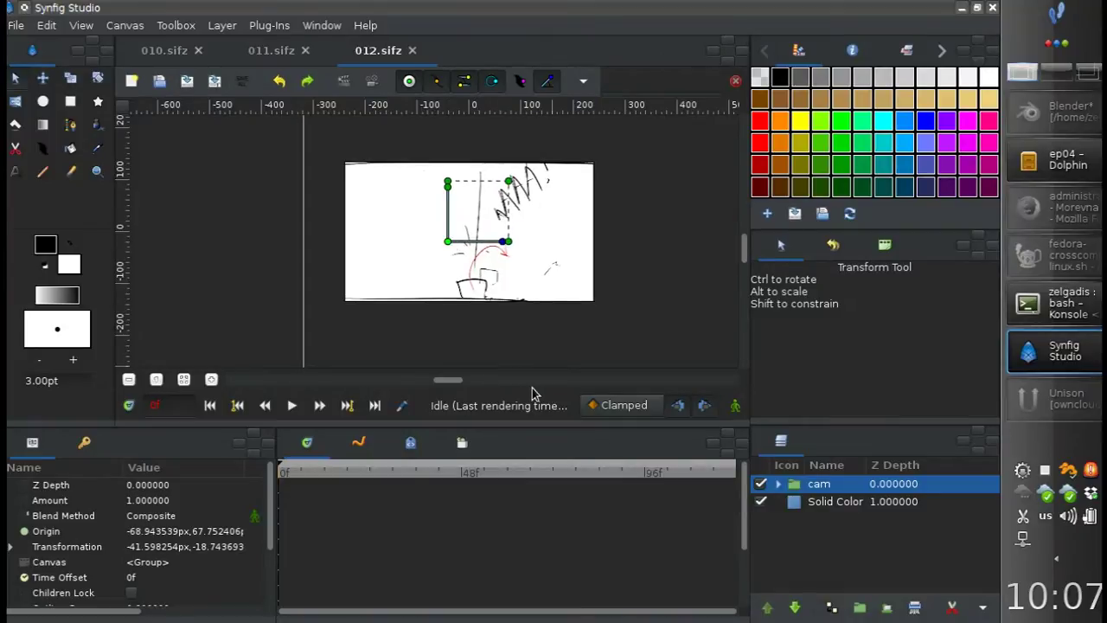
pyautogui.click(778, 483)
pyautogui.click(825, 502)
# Turn on animation mode and add a keyframe at 9f, keeping Clamped interpolation
pyautogui.scroll(-3, 167, 556)
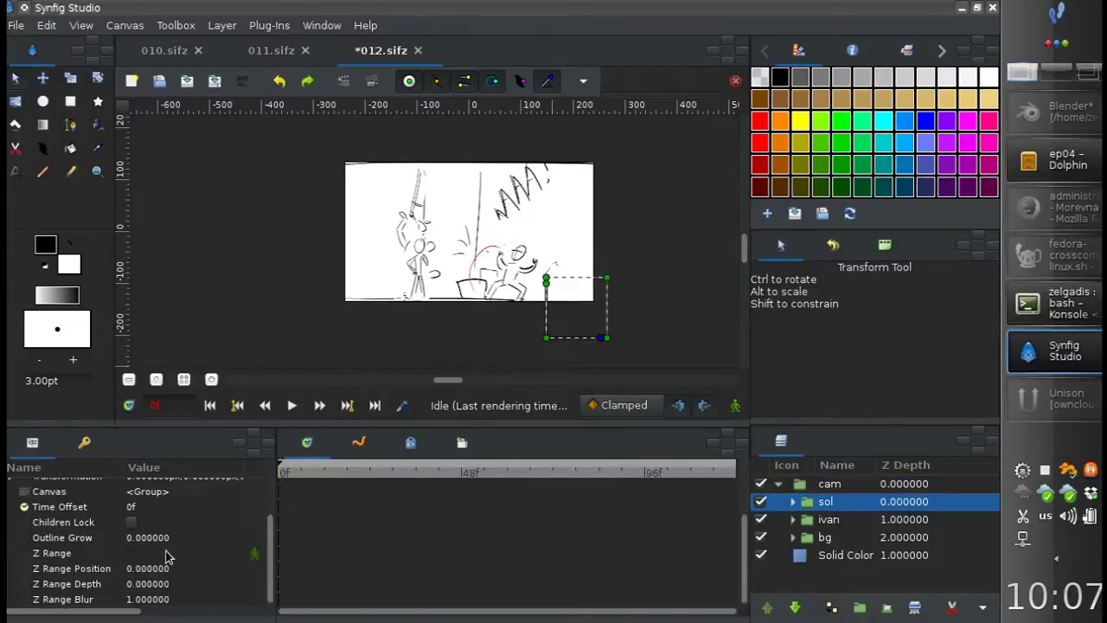
pyautogui.click(132, 552)
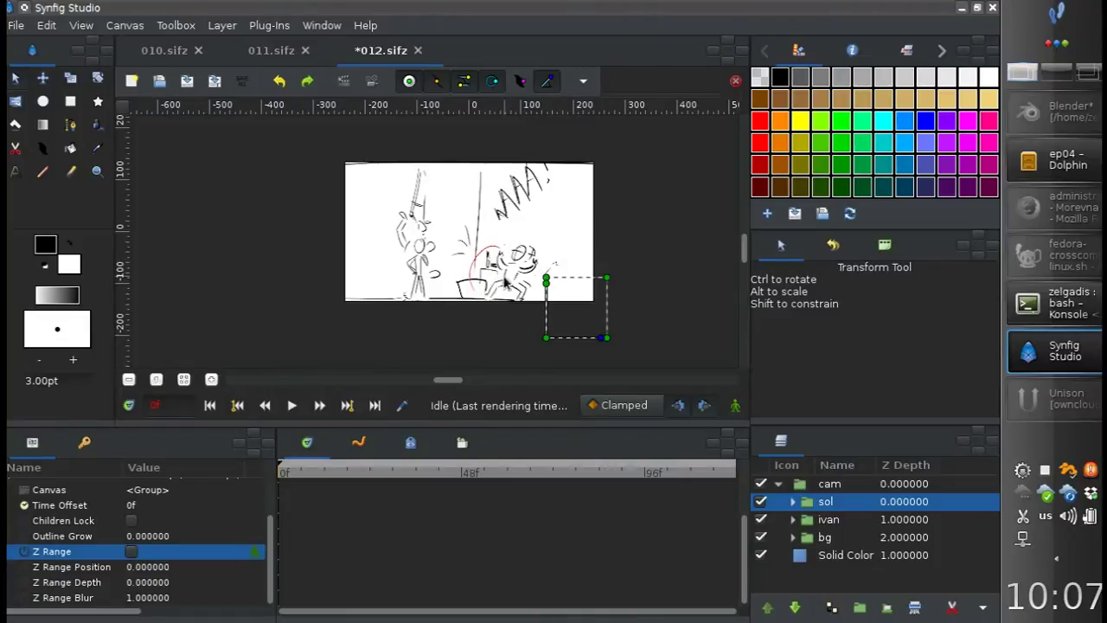
pyautogui.scroll(1, 486, 287)
pyautogui.click(735, 404)
pyautogui.click(313, 475)
pyautogui.click(84, 442)
pyautogui.click(18, 606)
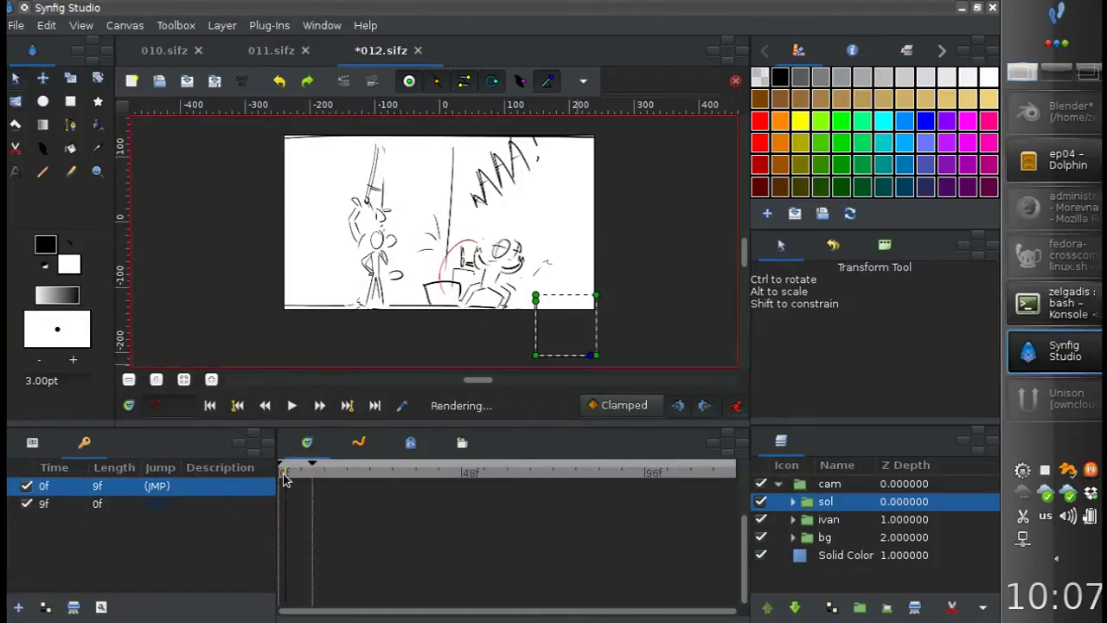
pyautogui.click(597, 405)
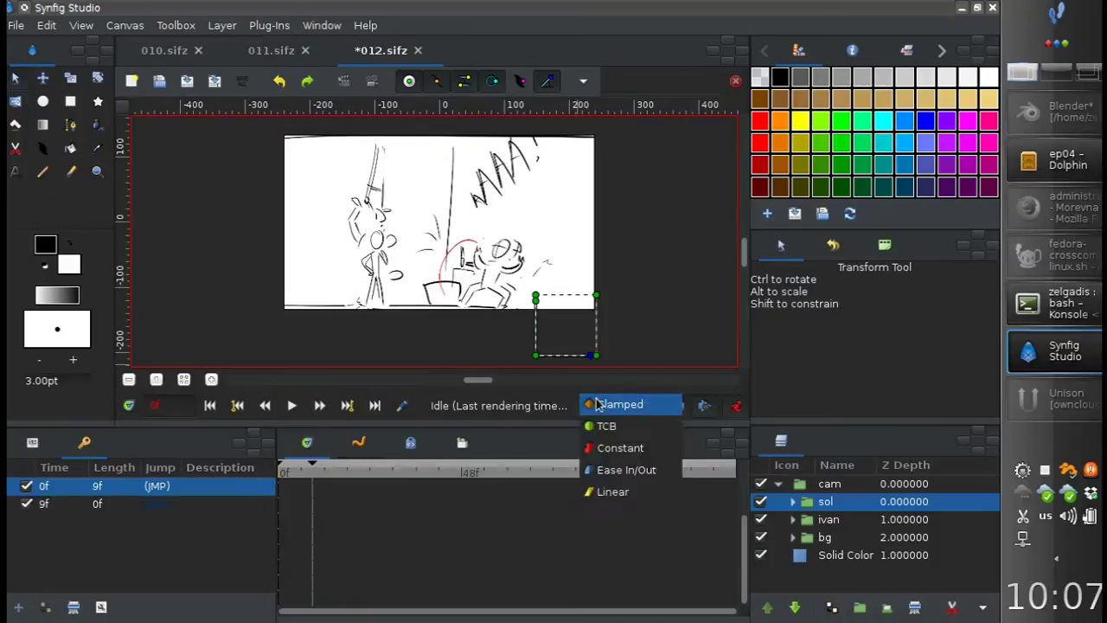
pyautogui.click(539, 403)
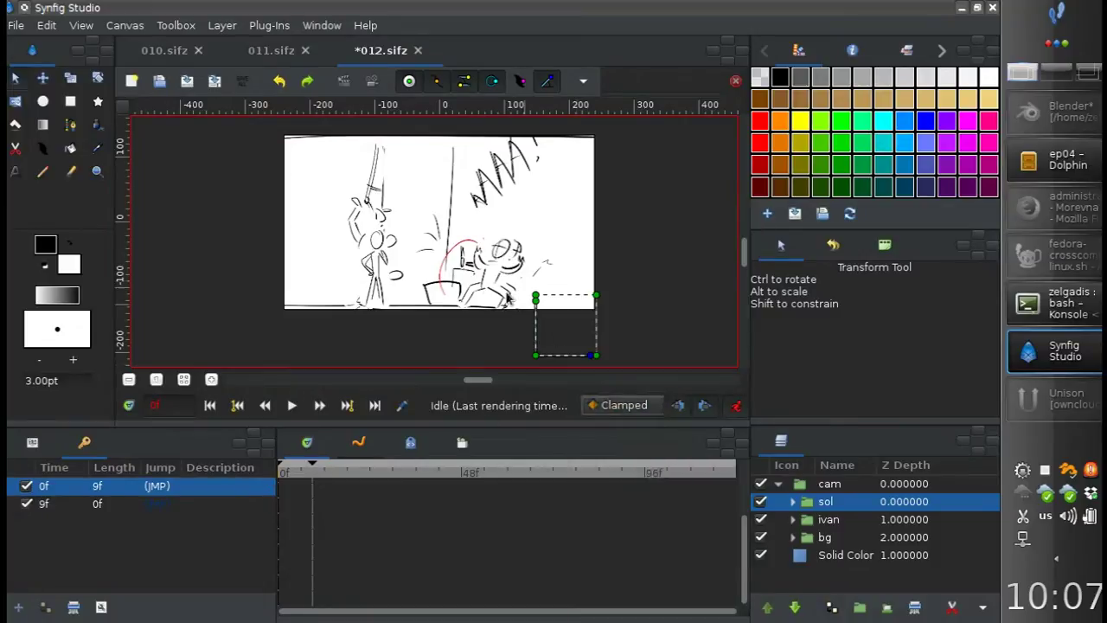
# Add a keyframe at 15f and move the pose-1 drawing there
pyautogui.click(485, 284)
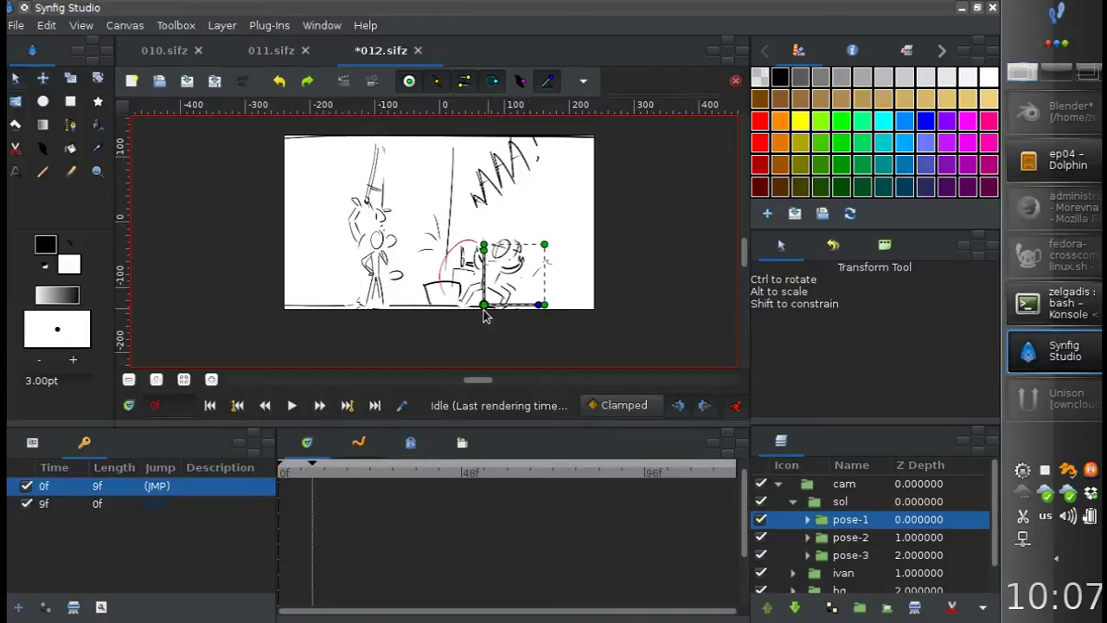
pyautogui.click(331, 471)
pyautogui.click(19, 607)
pyautogui.moveTo(329, 474); pyautogui.dragTo(336, 471)
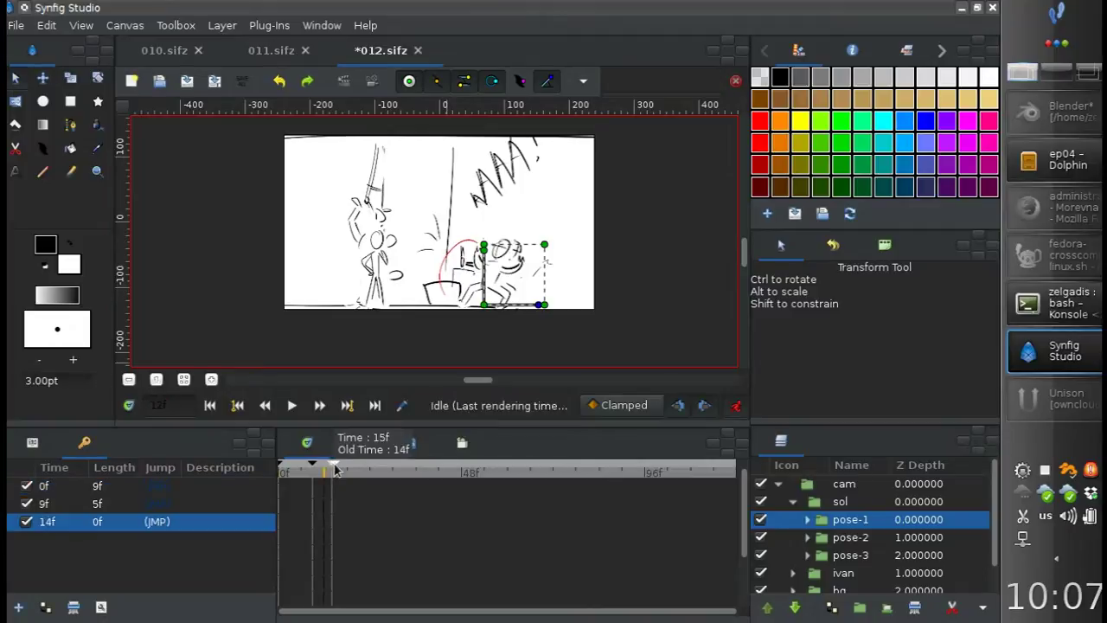
pyautogui.moveTo(483, 250); pyautogui.dragTo(472, 277)
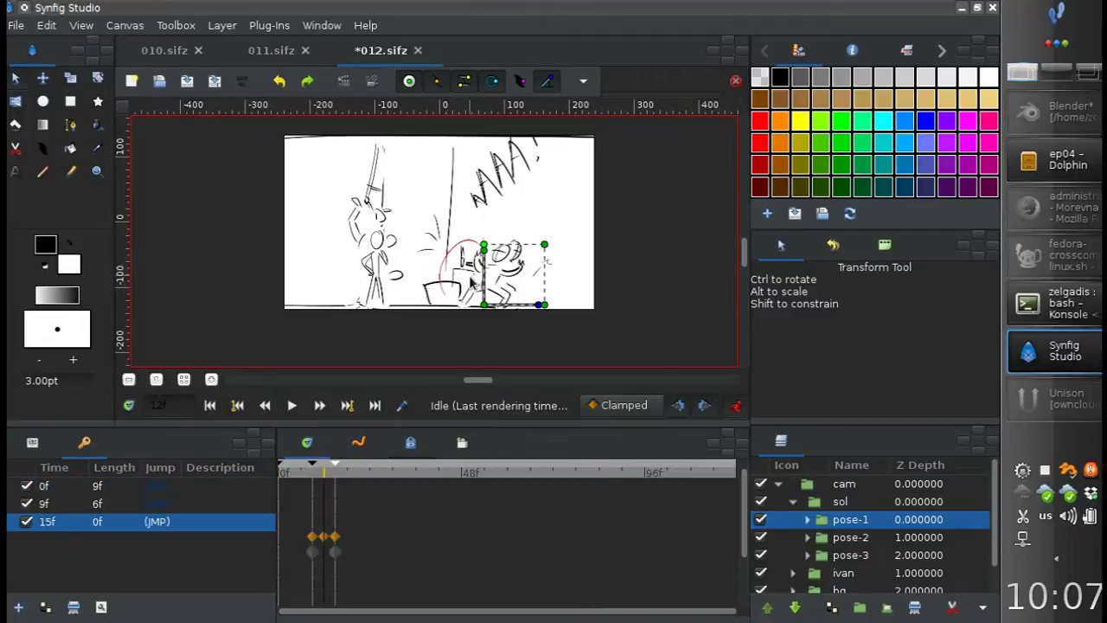
# Add a keyframe at 8f, reposition pose-1, and return to frame 0
pyautogui.moveTo(324, 475); pyautogui.dragTo(307, 477)
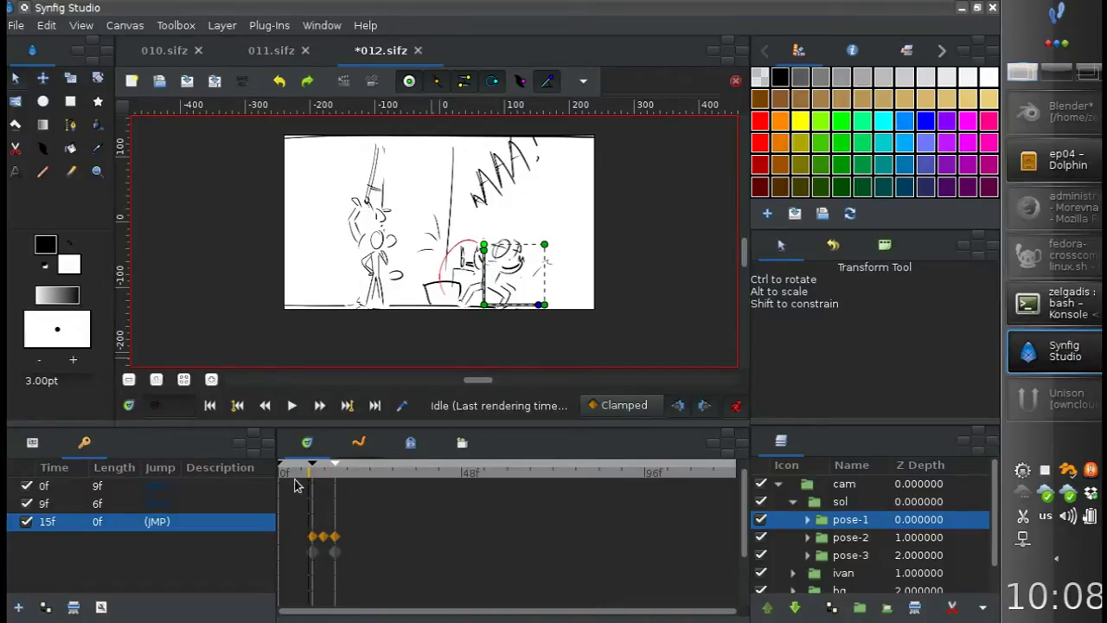
pyautogui.click(19, 605)
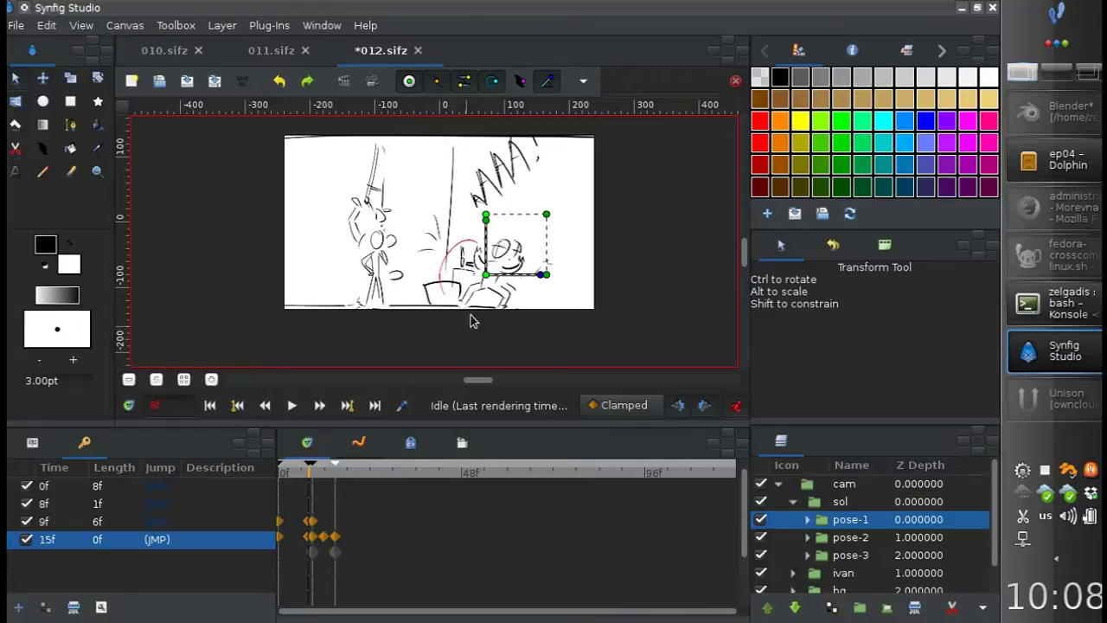
pyautogui.moveTo(490, 275); pyautogui.dragTo(489, 287)
pyautogui.moveTo(297, 473); pyautogui.dragTo(277, 474)
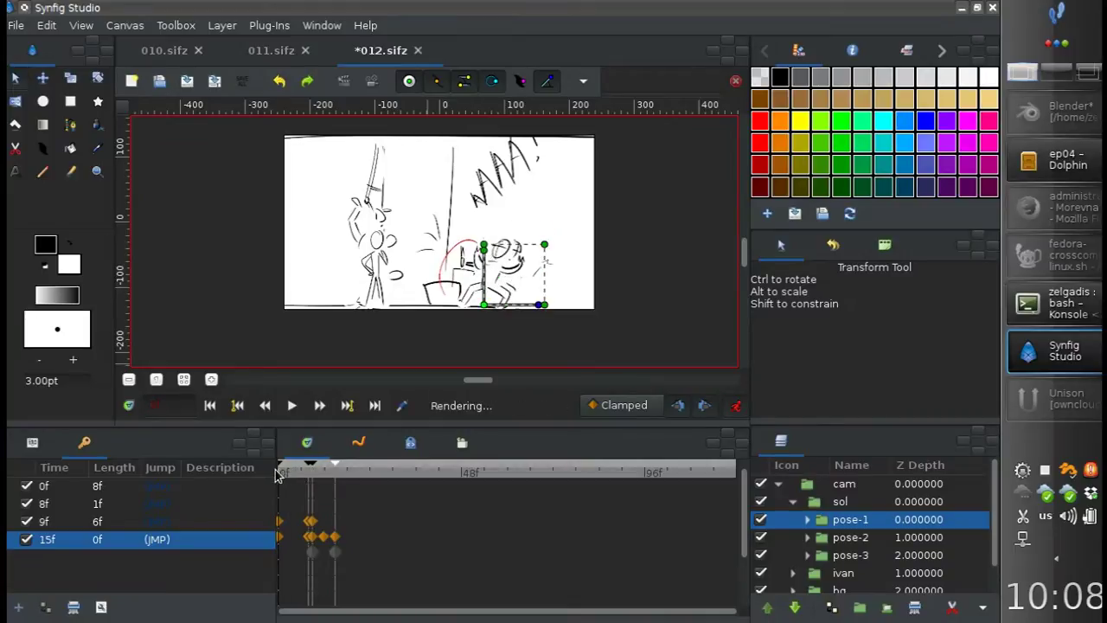
# Remove an unwanted waypoint and jump to another waypoint's time
pyautogui.rightClick(282, 524)
pyautogui.click(316, 425)
pyautogui.rightClick(281, 537)
pyautogui.click(325, 426)
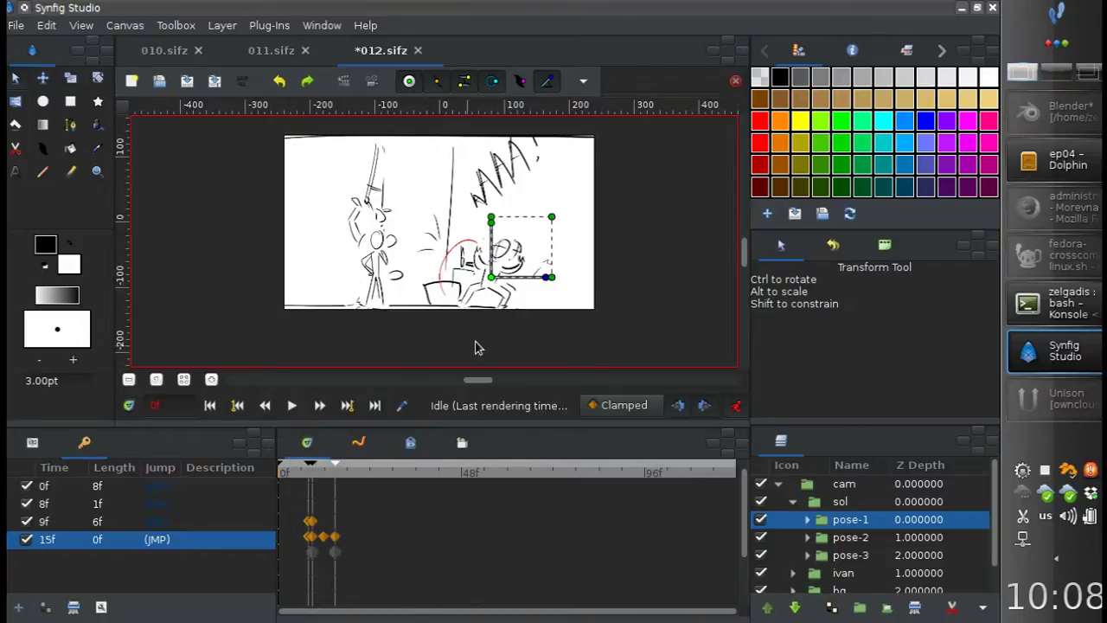
# Move and rotate pose-1, then add a 4f keyframe with an adjusted pose
pyautogui.moveTo(546, 277)
pyautogui.mouseDown()
pyautogui.moveTo(450, 198)
pyautogui.moveTo(372, 288)
pyautogui.mouseUp()
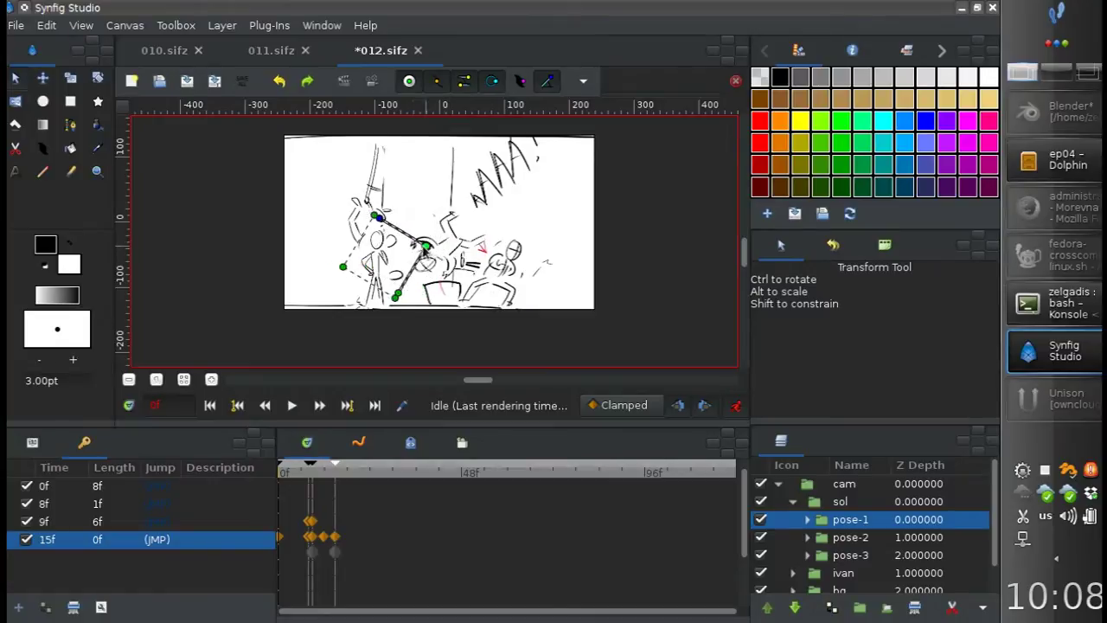
pyautogui.moveTo(358, 244)
pyautogui.mouseDown()
pyautogui.moveTo(367, 255)
pyautogui.moveTo(361, 236)
pyautogui.moveTo(378, 227)
pyautogui.moveTo(415, 261)
pyautogui.mouseUp()
pyautogui.click(288, 469)
pyautogui.click(19, 607)
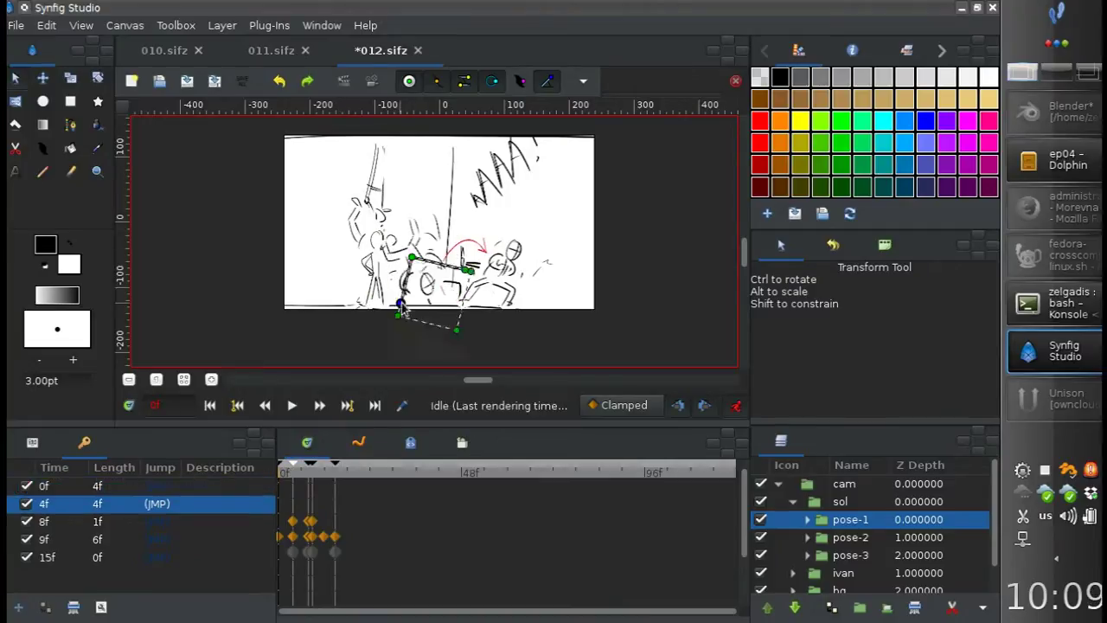
pyautogui.moveTo(415, 261); pyautogui.dragTo(449, 216)
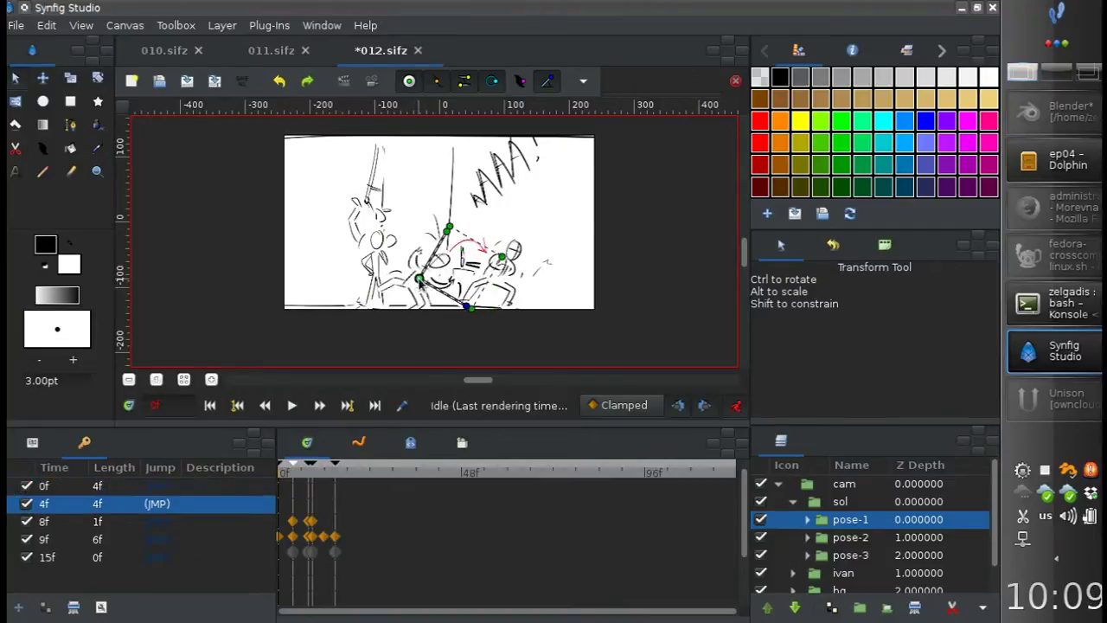
# Move the 4f keyframe to 8f, delete the 0f keyframe, and duplicate one at 7f
pyautogui.scroll(2, 287, 477)
pyautogui.moveTo(301, 471); pyautogui.dragTo(316, 480)
pyautogui.click(285, 467)
pyautogui.press('Delete')
pyautogui.click(316, 478)
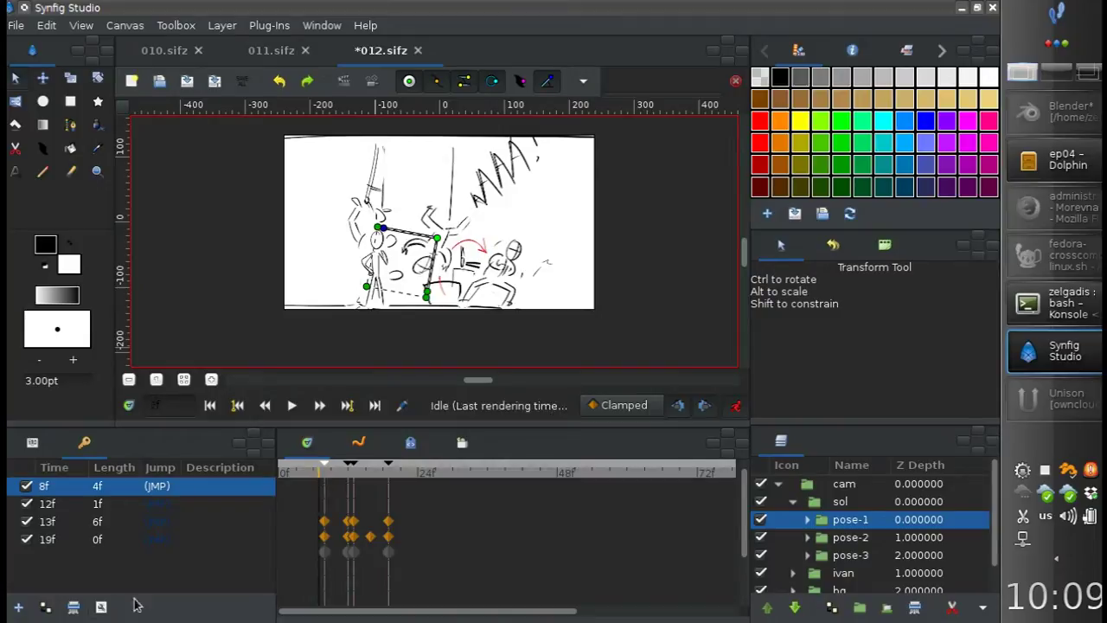
pyautogui.click(46, 606)
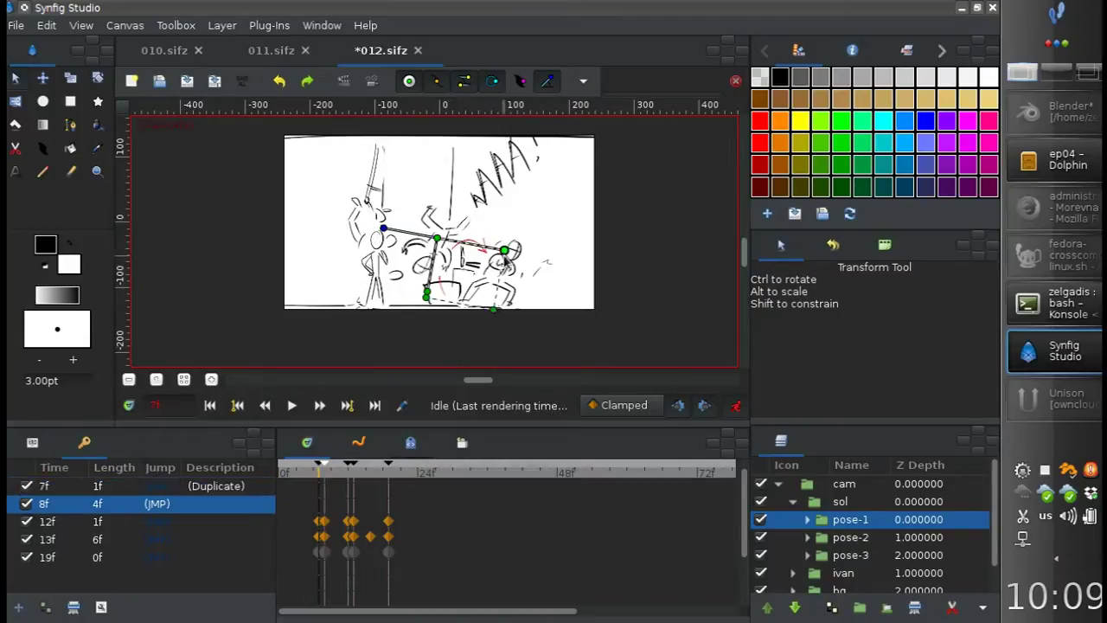
# Bend the skeleton bones into a new pose and add a 0f keyframe with an opening pose
pyautogui.moveTo(504, 252); pyautogui.dragTo(478, 294)
pyautogui.moveTo(438, 241); pyautogui.dragTo(344, 304)
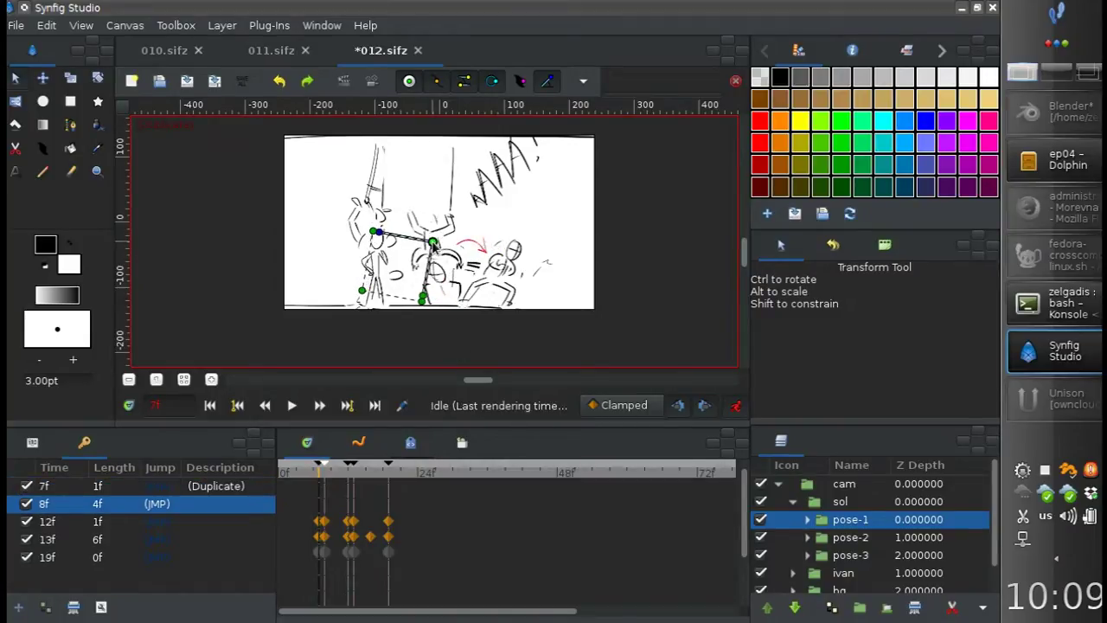
pyautogui.press('Home')
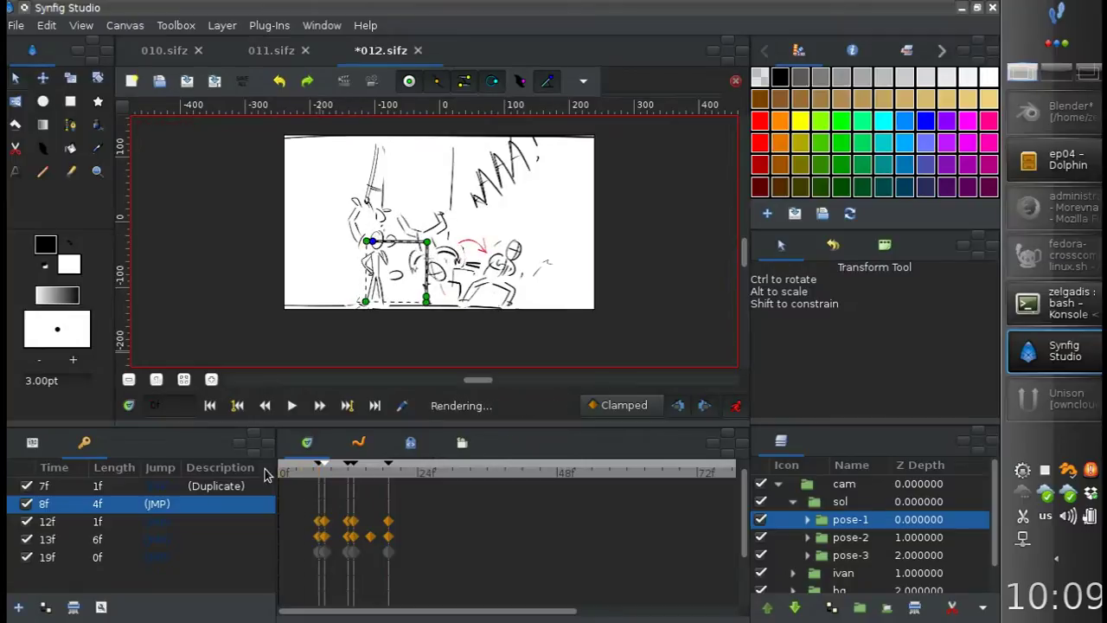
pyautogui.click(18, 606)
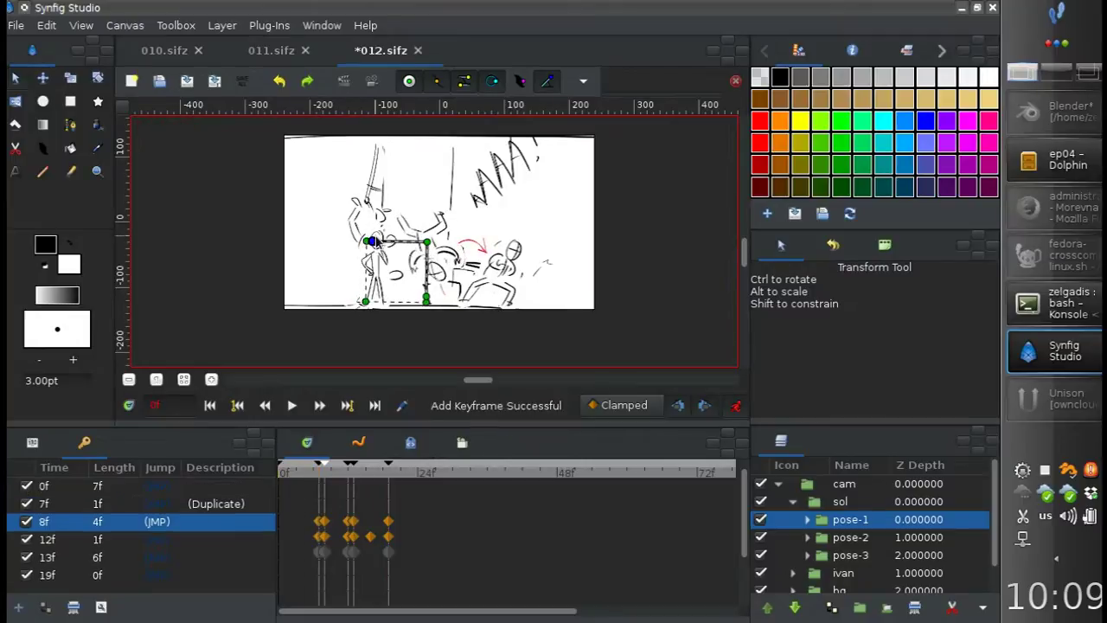
pyautogui.moveTo(376, 242)
pyautogui.mouseDown()
pyautogui.moveTo(453, 261)
pyautogui.moveTo(421, 303)
pyautogui.mouseUp()
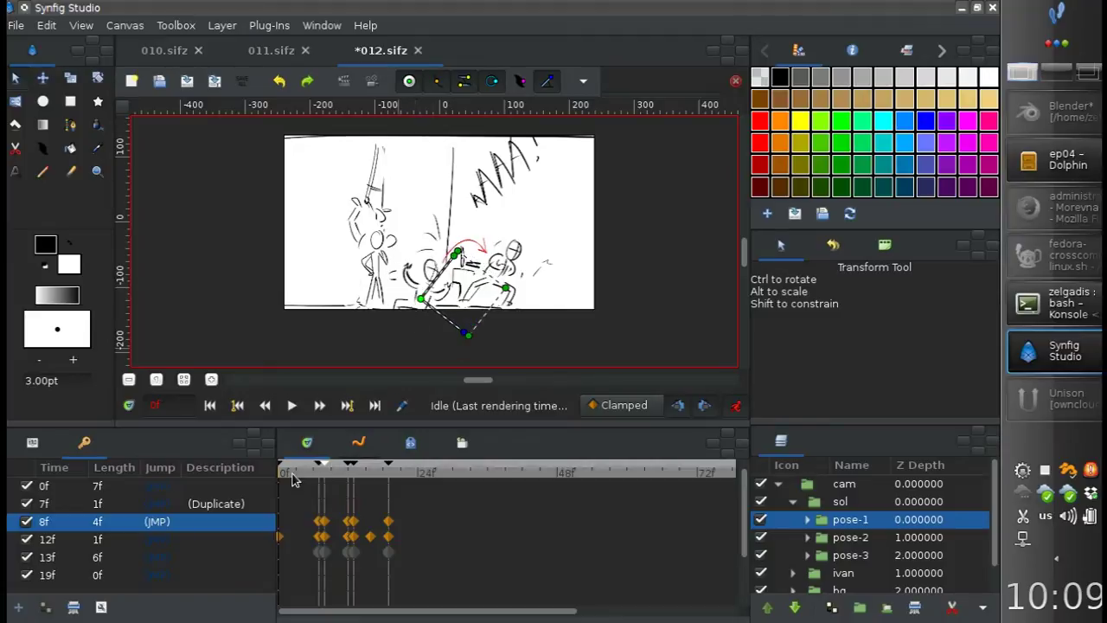
# Shift the later keyframes 2 frames earlier, save 012.sifz, and play the preview
pyautogui.moveTo(320, 464); pyautogui.dragTo(310, 464)
pyautogui.hotkey('ctrl', 's')
pyautogui.click(293, 404)
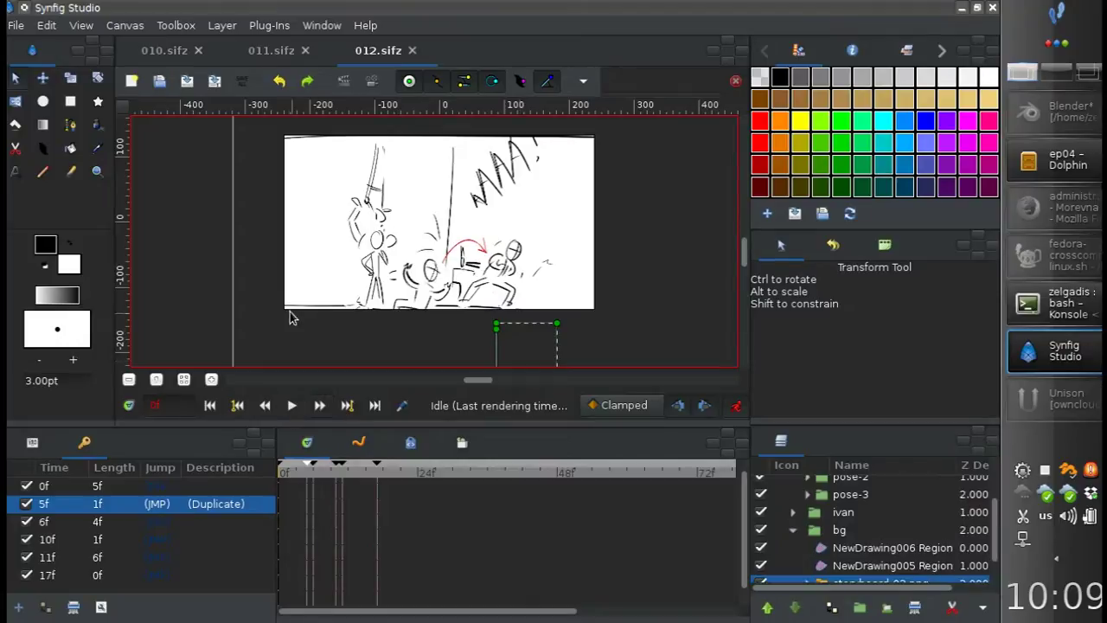
# At frame 17, add a Rotate layer above the Mask inside pose-1
pyautogui.click(292, 405)
pyautogui.moveTo(285, 476); pyautogui.dragTo(377, 482)
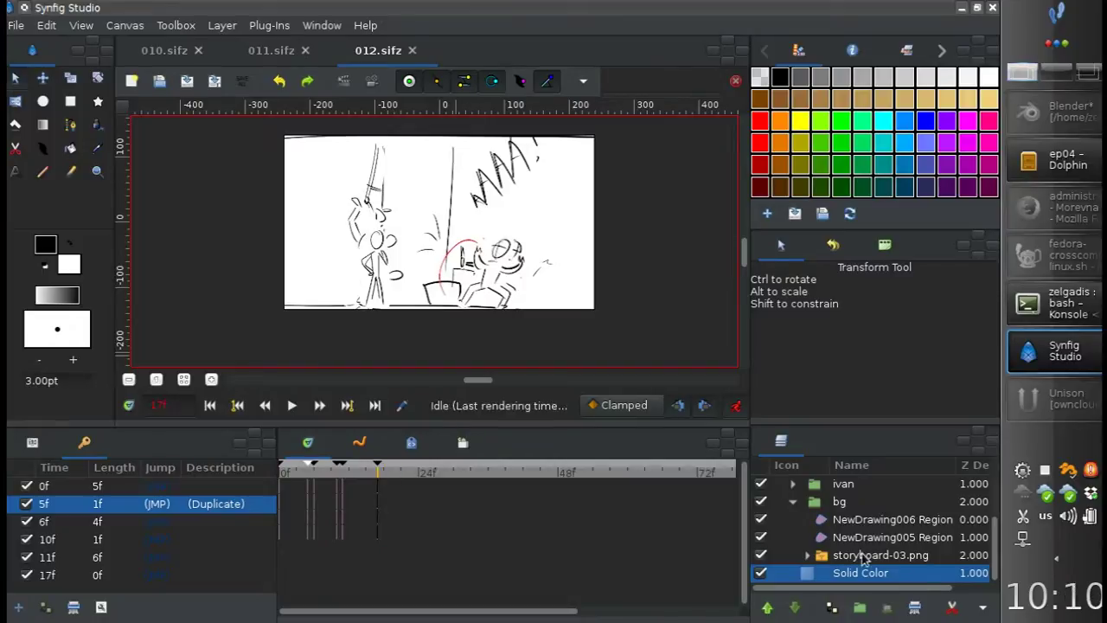
pyautogui.scroll(3, 862, 557)
pyautogui.click(860, 515)
pyautogui.click(806, 515)
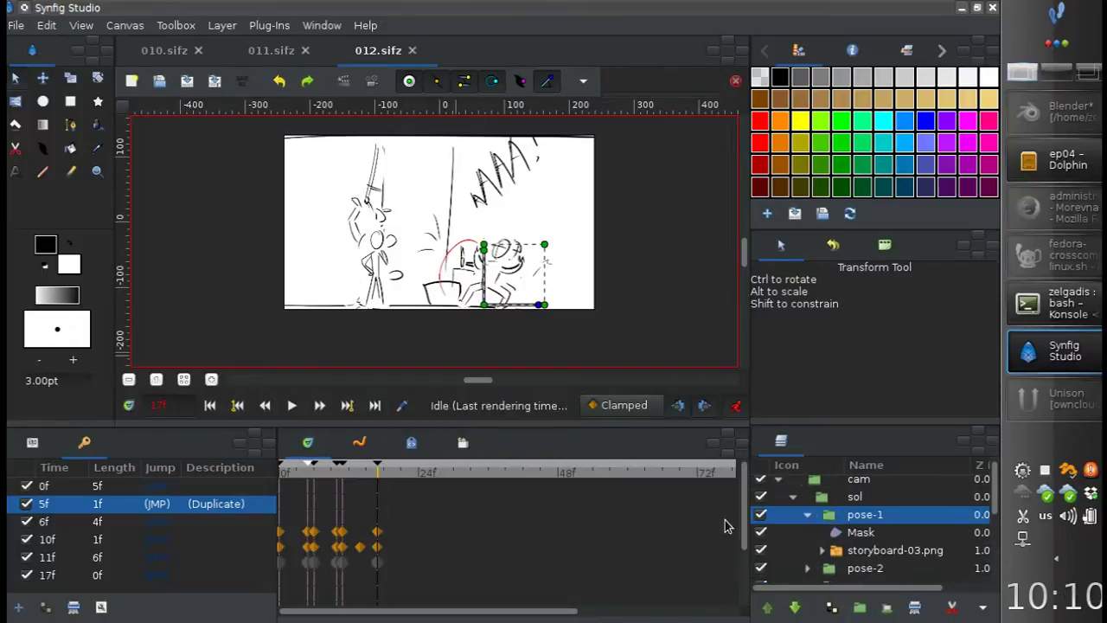
pyautogui.click(859, 532)
pyautogui.rightClick(859, 532)
pyautogui.click(443, 263)
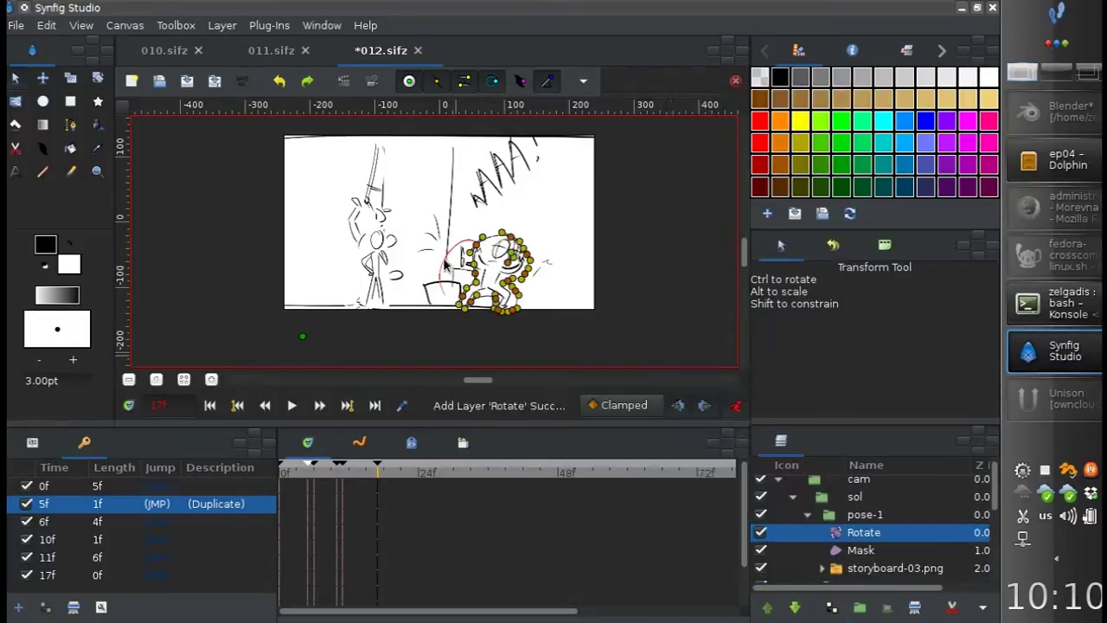
# With animation mode off, place the Rotate pivot under the character, then re-enable animation mode
pyautogui.click(735, 405)
pyautogui.moveTo(451, 309); pyautogui.dragTo(484, 309)
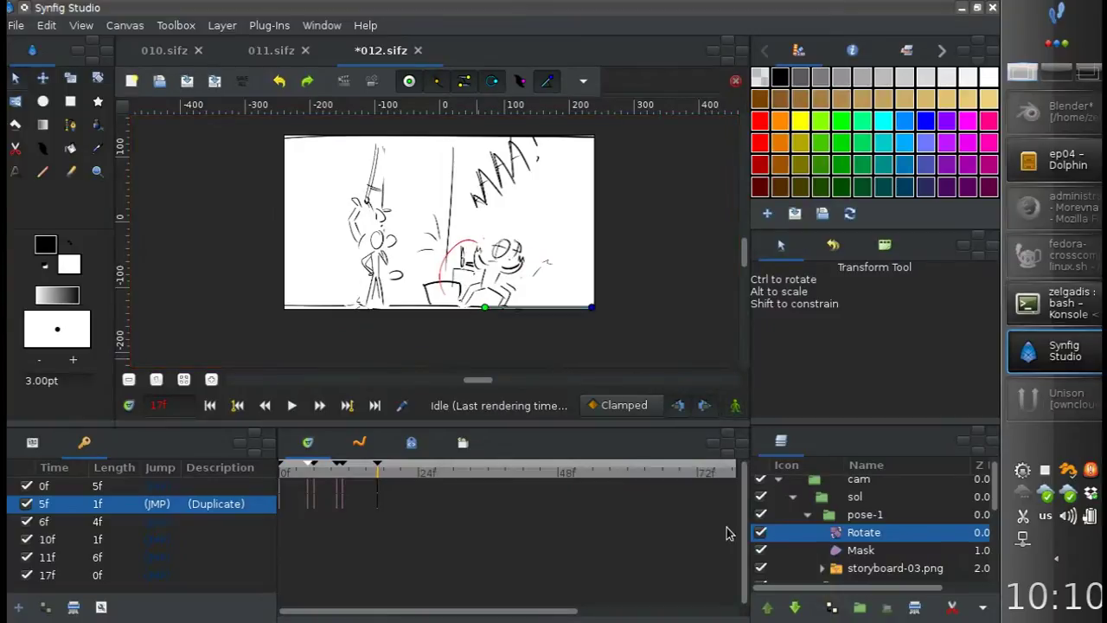
pyautogui.click(33, 443)
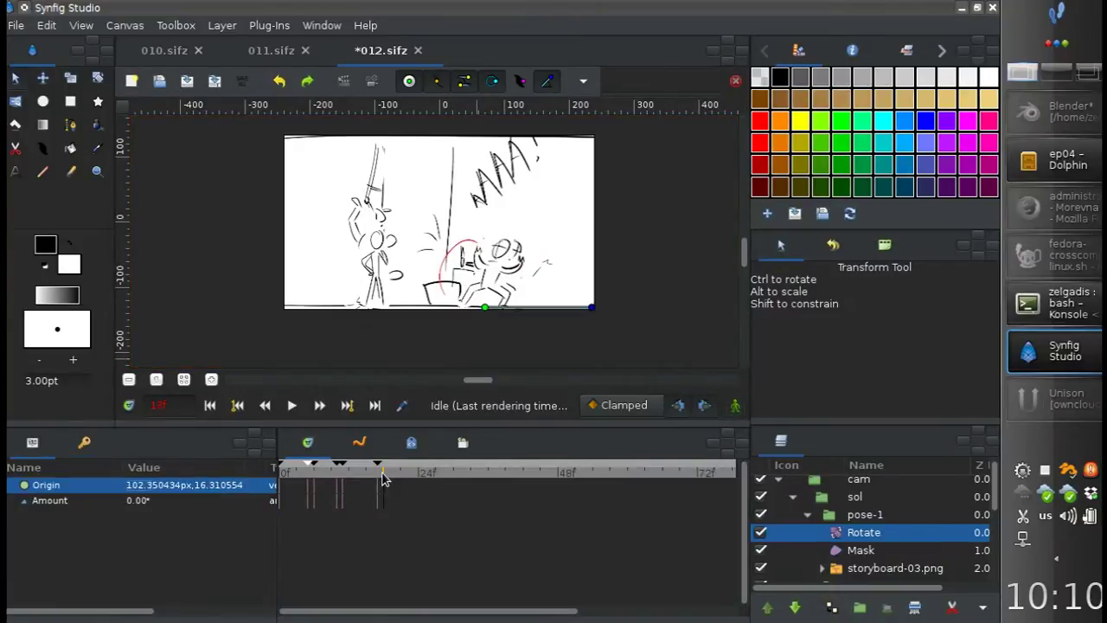
pyautogui.click(84, 442)
pyautogui.click(161, 501)
pyautogui.click(735, 405)
pyautogui.click(33, 443)
# Convert the Rotate Amount to Random with Radius 15 and Speed 3
pyautogui.click(62, 503)
pyautogui.rightClick(62, 500)
pyautogui.moveTo(104, 516)
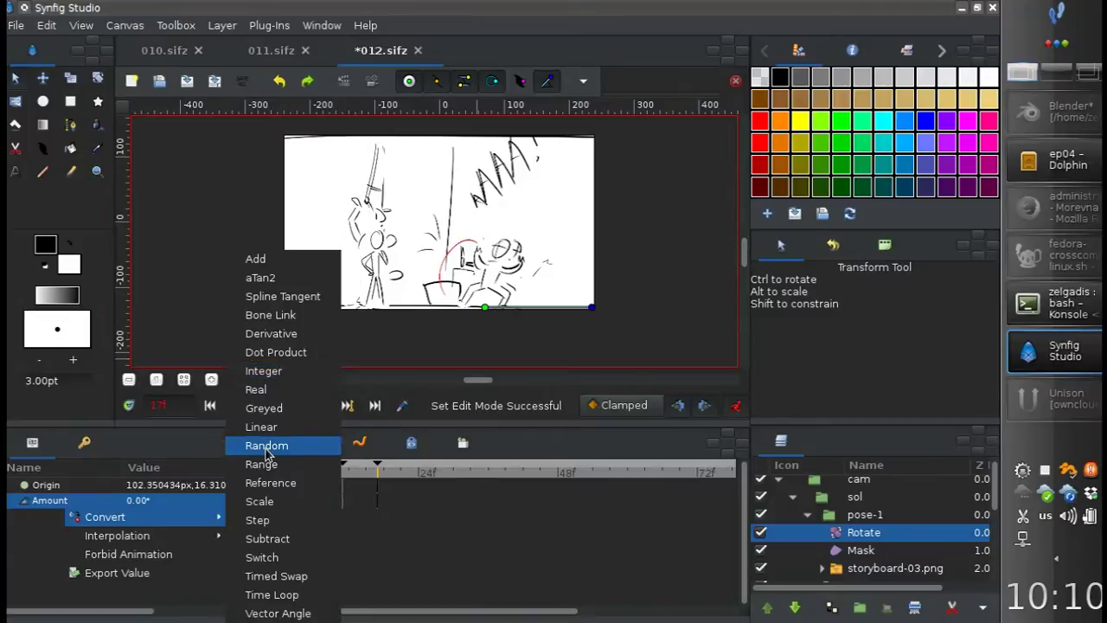
pyautogui.click(266, 444)
pyautogui.click(164, 532)
pyautogui.write('15')
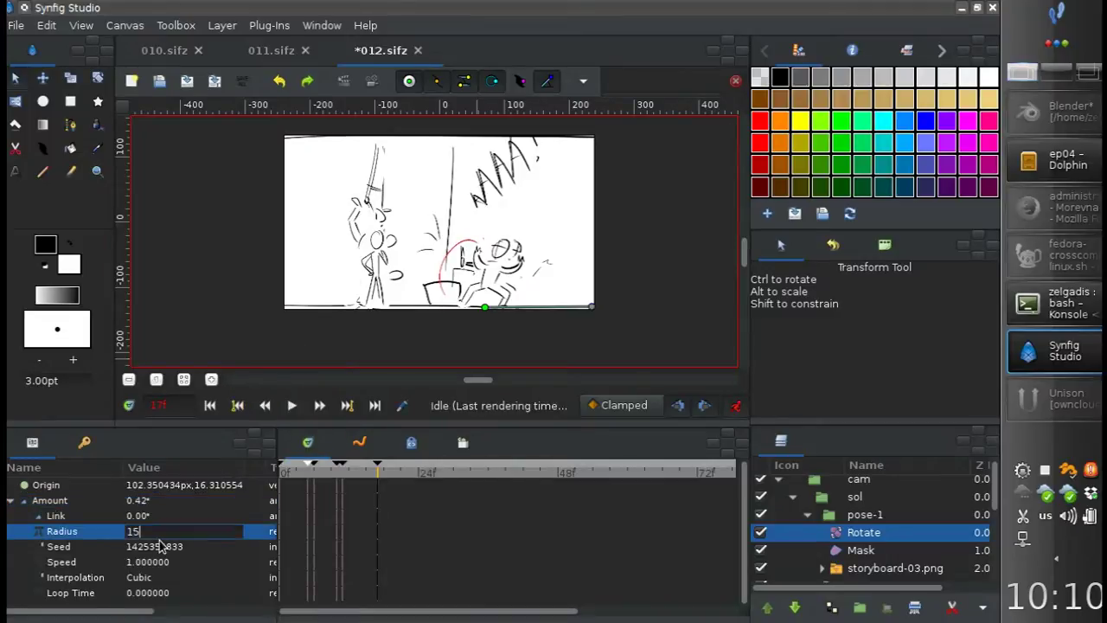
pyautogui.press('Return')
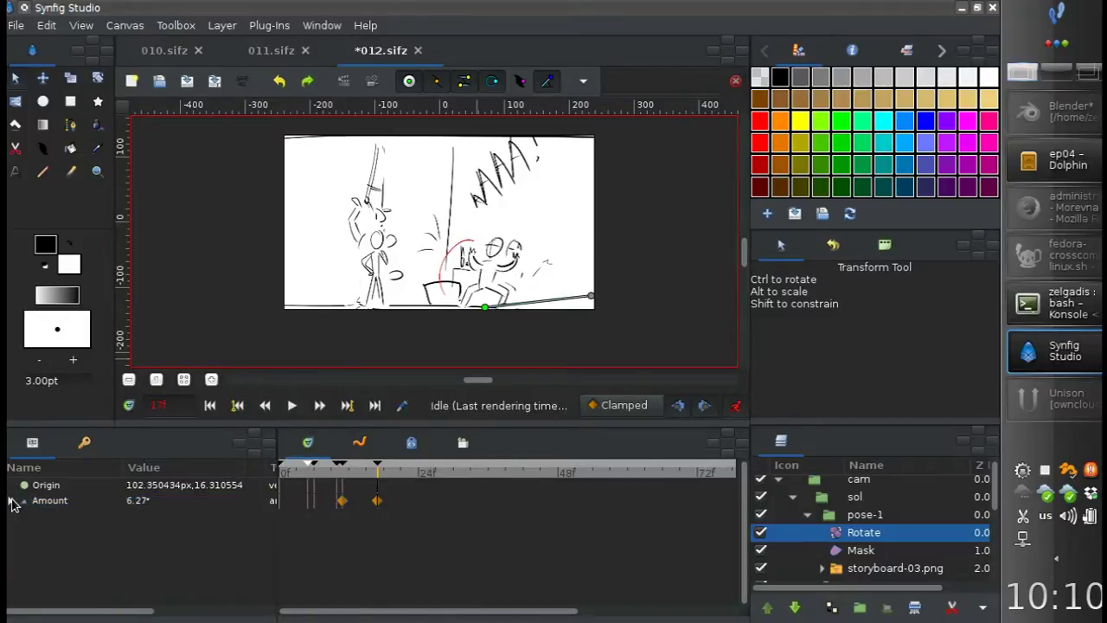
pyautogui.click(12, 503)
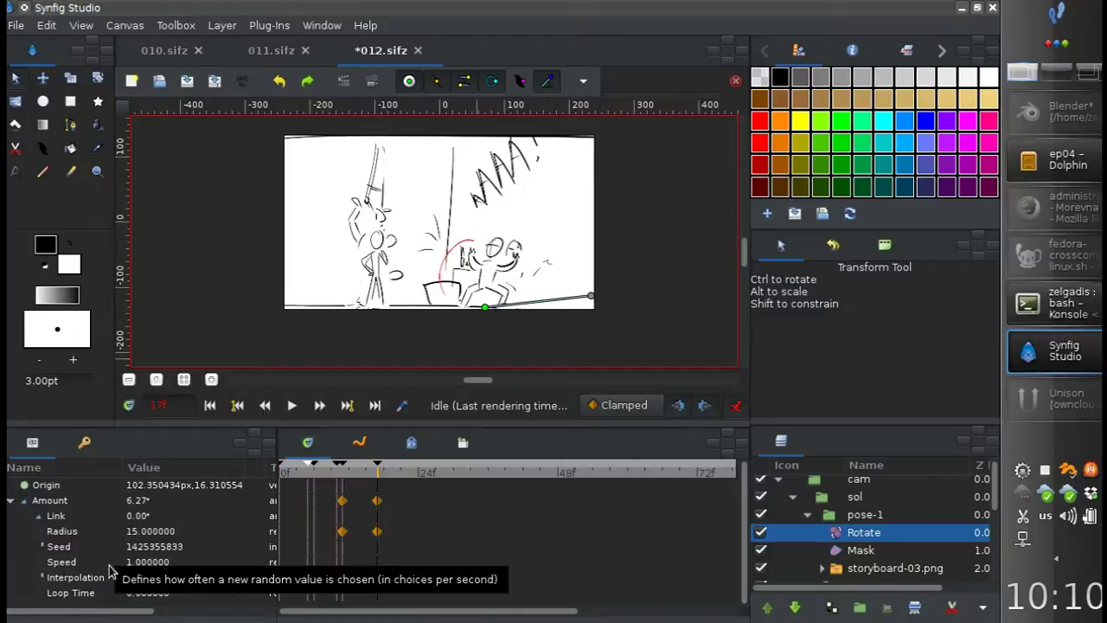
pyautogui.click(149, 563)
pyautogui.write('3')
pyautogui.press('Return')
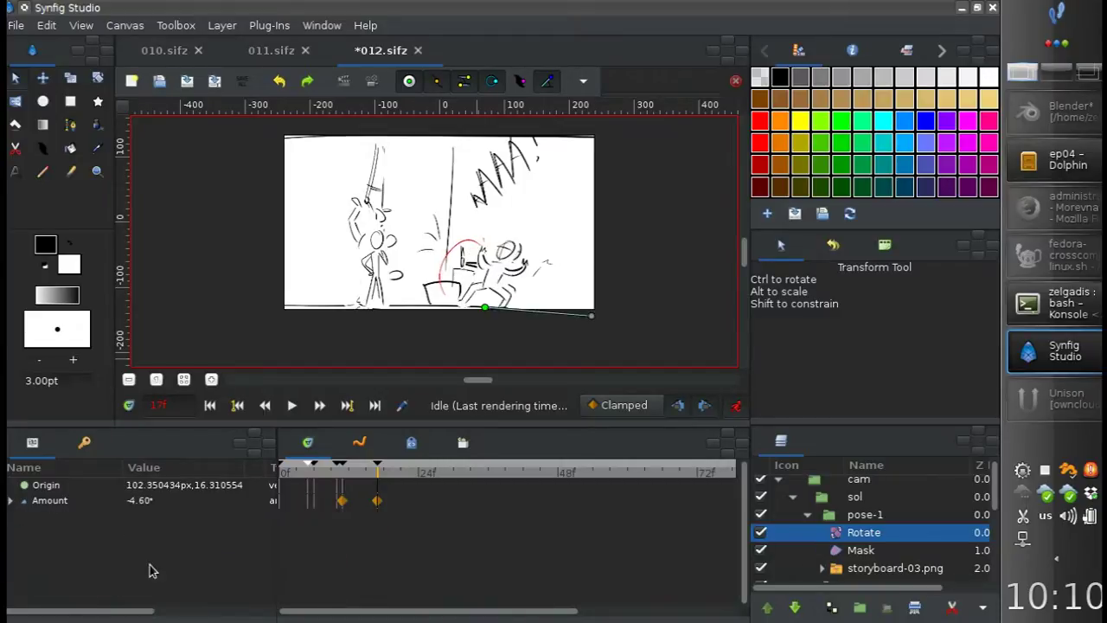
# Scrub and play the animation to check the random wobble
pyautogui.moveTo(392, 469); pyautogui.dragTo(377, 483)
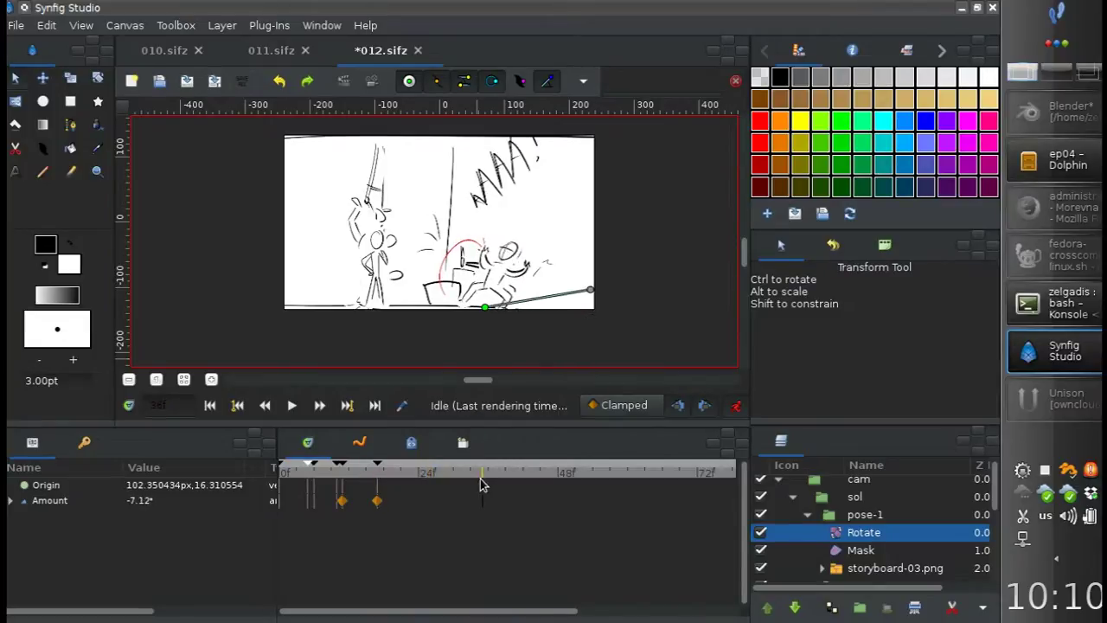
pyautogui.click(734, 405)
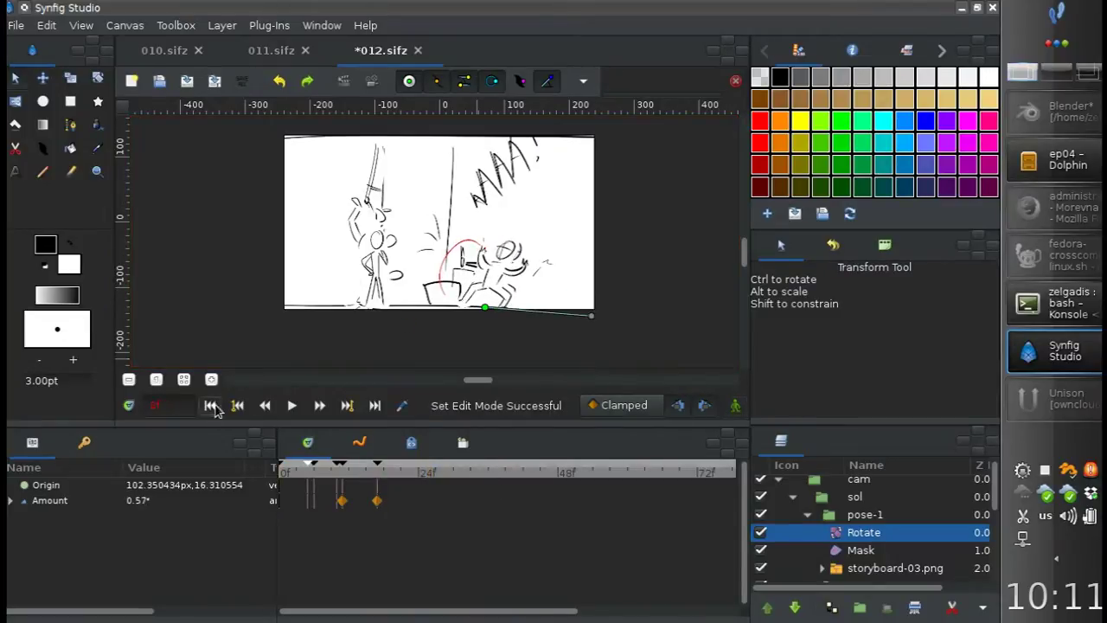
pyautogui.click(291, 406)
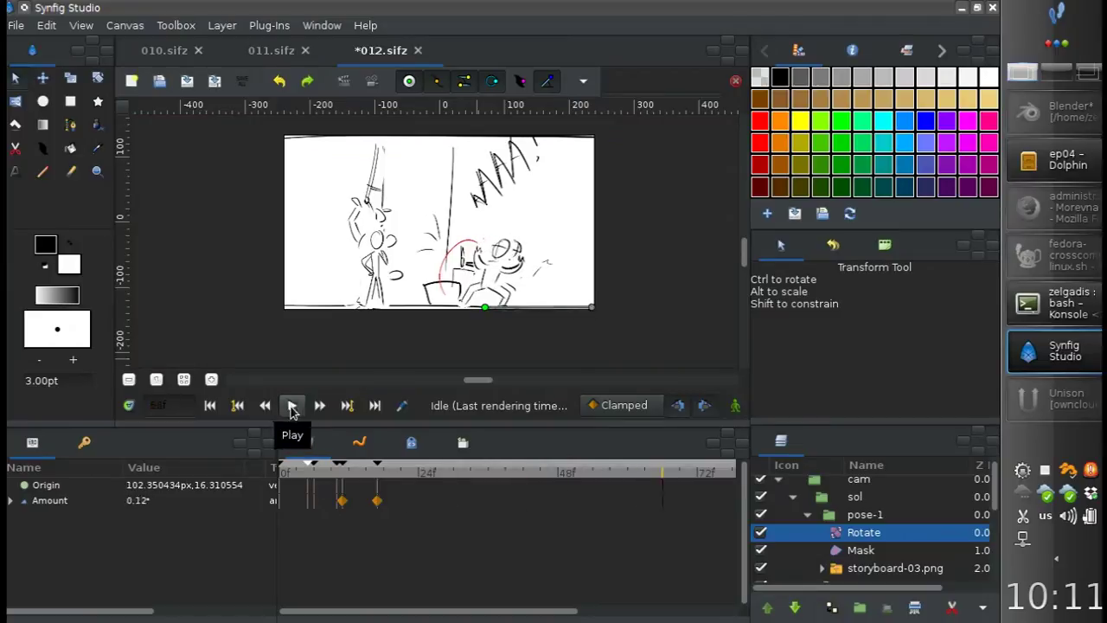
pyautogui.click(291, 406)
pyautogui.rightClick(376, 500)
# Make the Amount waypoint constant, then render and watch a preview of the shake
pyautogui.click(539, 593)
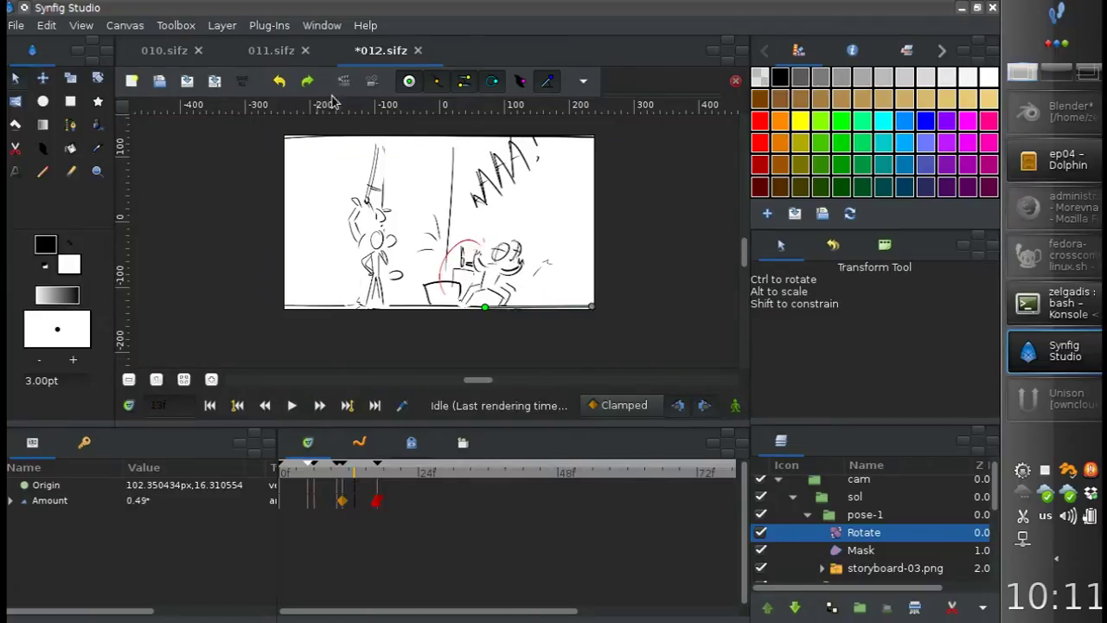
pyautogui.click(371, 80)
pyautogui.click(588, 413)
pyautogui.click(469, 408)
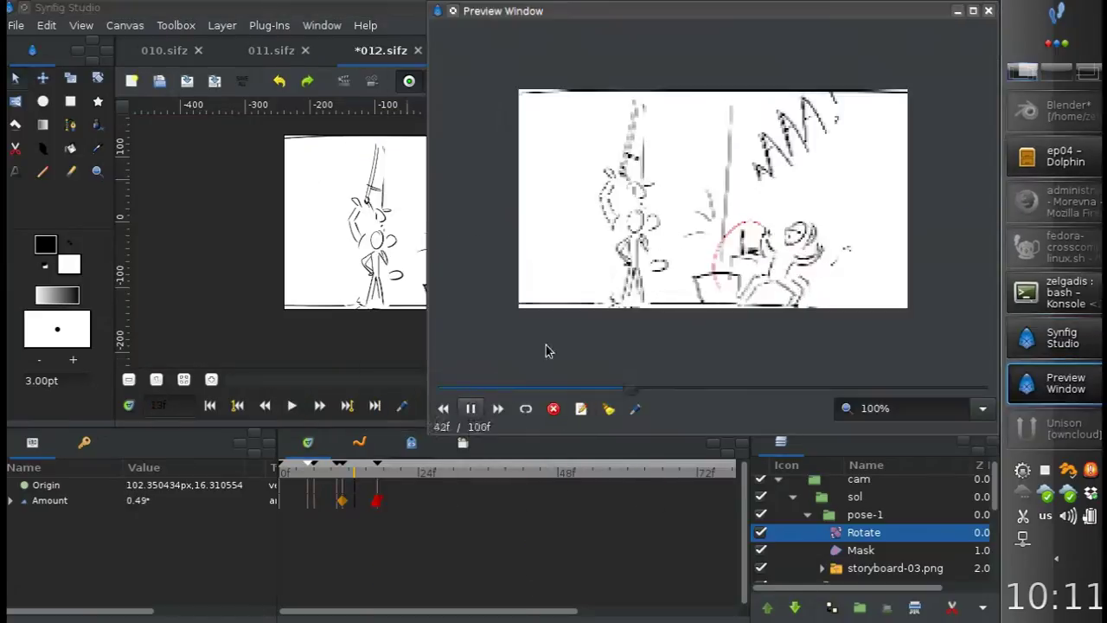
pyautogui.click(988, 11)
# Scrub around frames 12–14 to review the wobble, then jump to the next keyframe
pyautogui.click(342, 474)
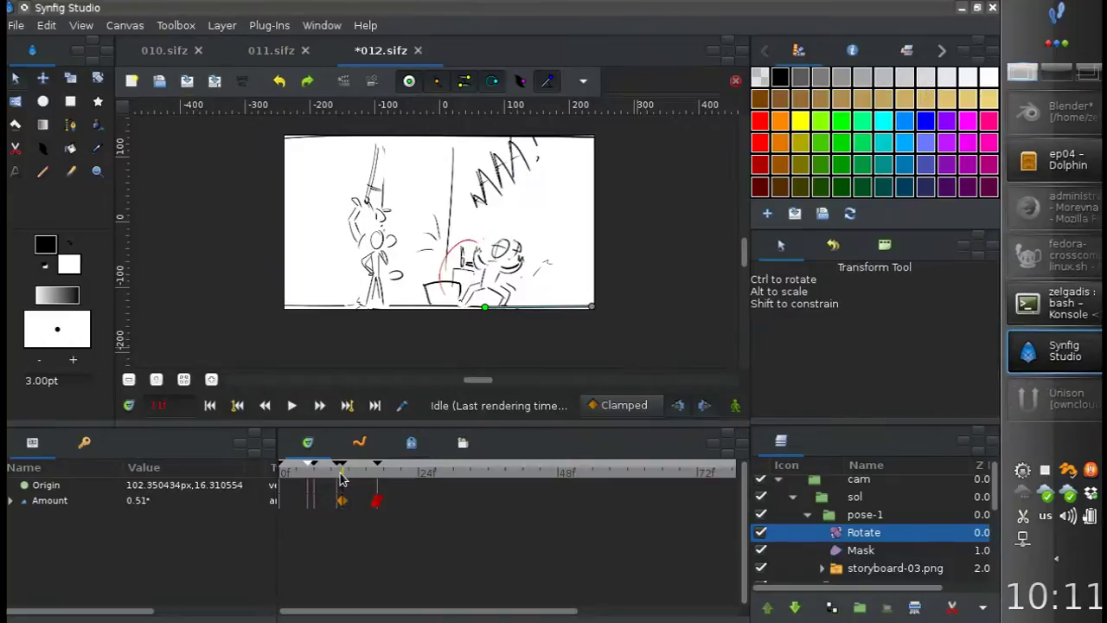
pyautogui.moveTo(338, 481); pyautogui.dragTo(359, 475)
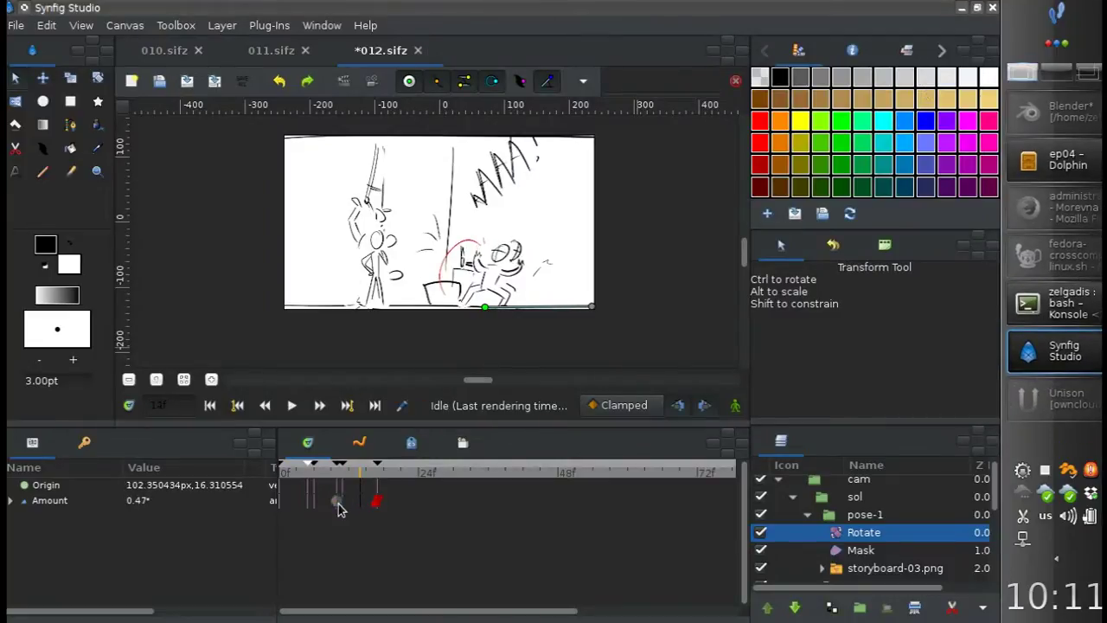
pyautogui.click(344, 475)
pyautogui.moveTo(344, 483); pyautogui.dragTo(341, 492)
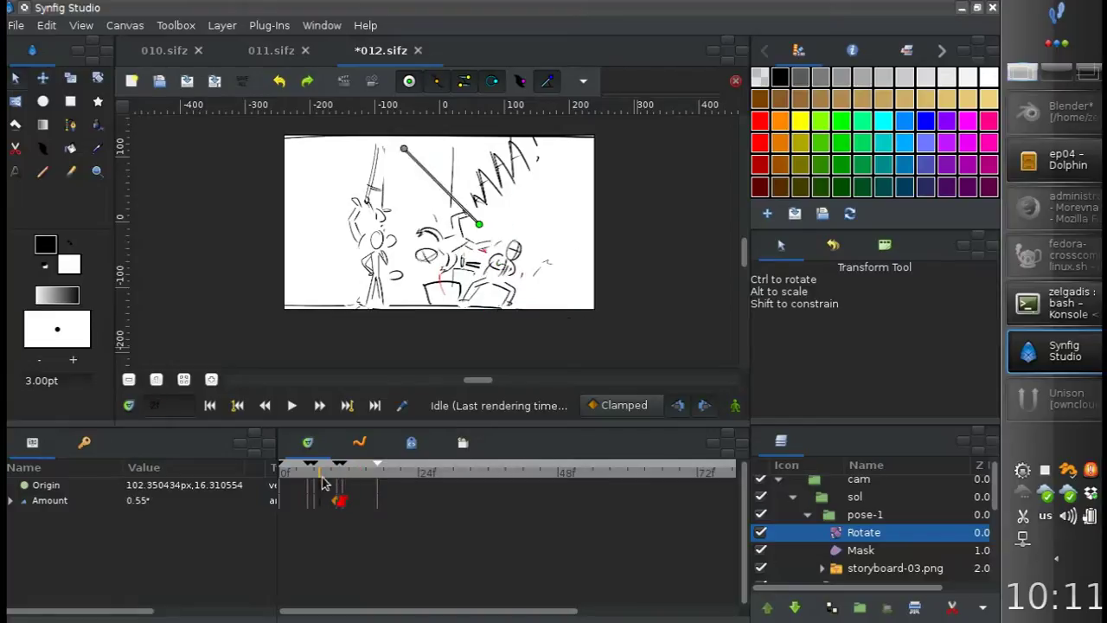
pyautogui.press(']')
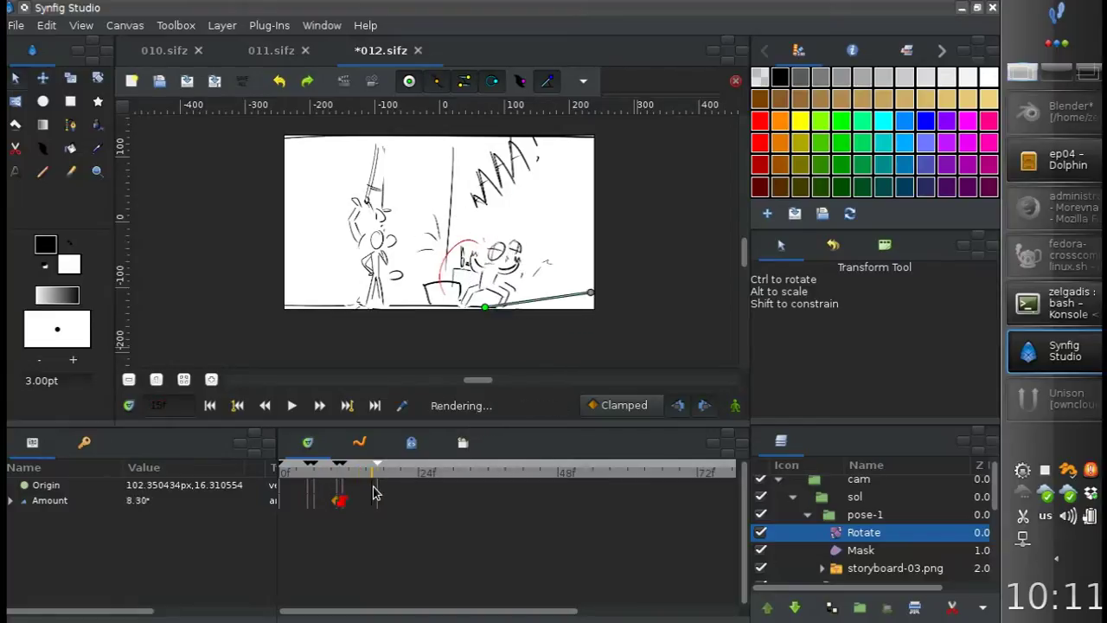
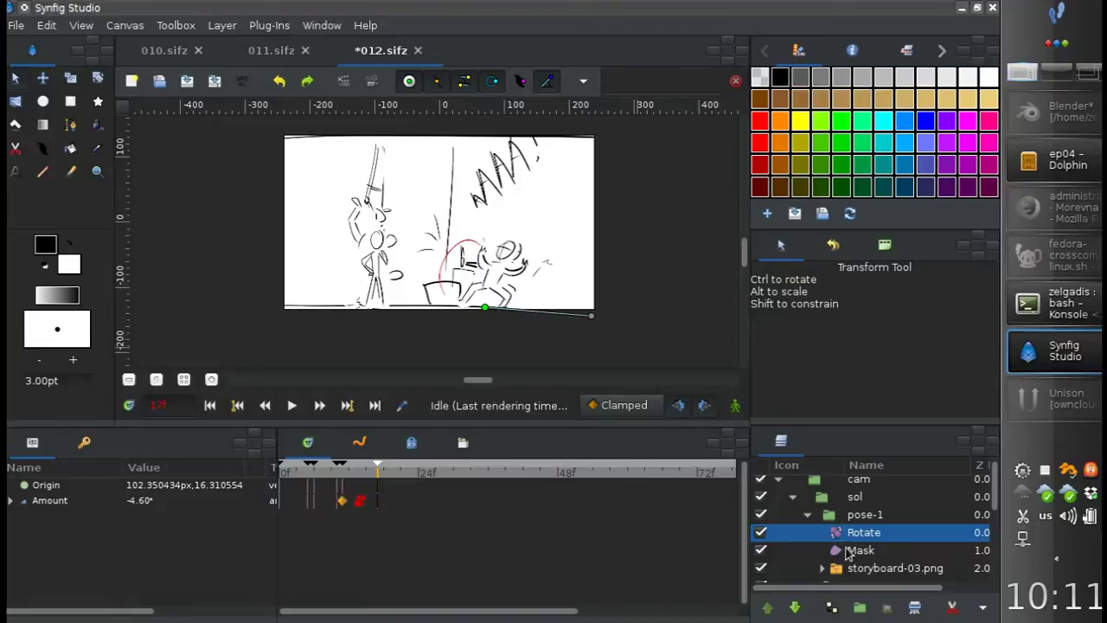
# Select the pose-1 group and add a keyframe at frame 14
pyautogui.click(865, 514)
pyautogui.click(360, 474)
pyautogui.click(84, 442)
pyautogui.click(17, 607)
# Render and play a preview of the animation so far
pyautogui.click(292, 405)
pyautogui.click(372, 80)
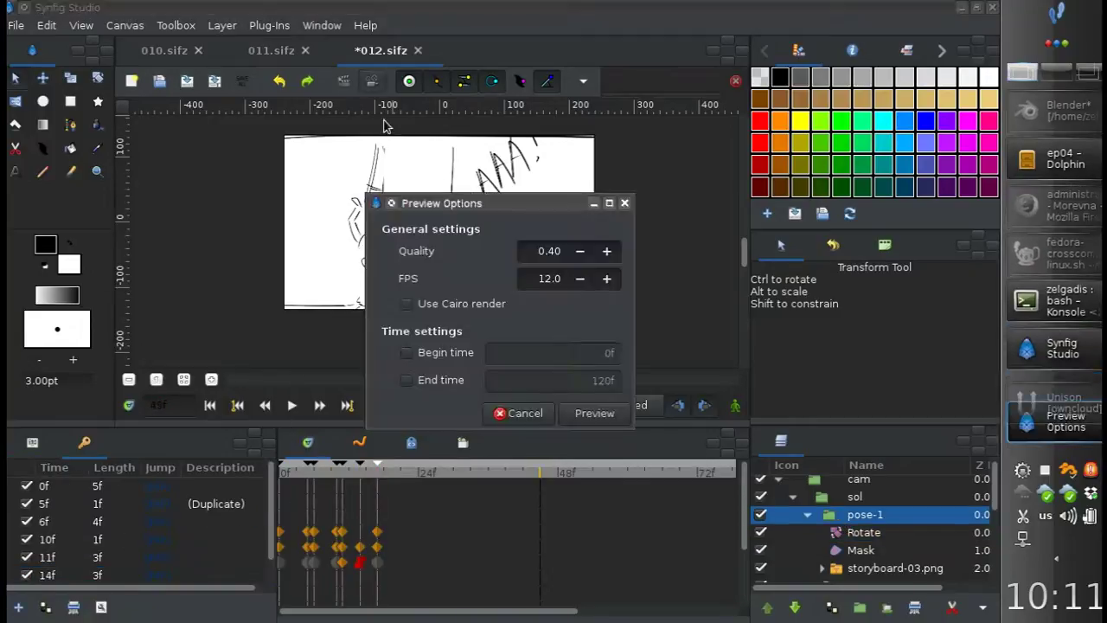
pyautogui.click(594, 413)
pyautogui.click(470, 408)
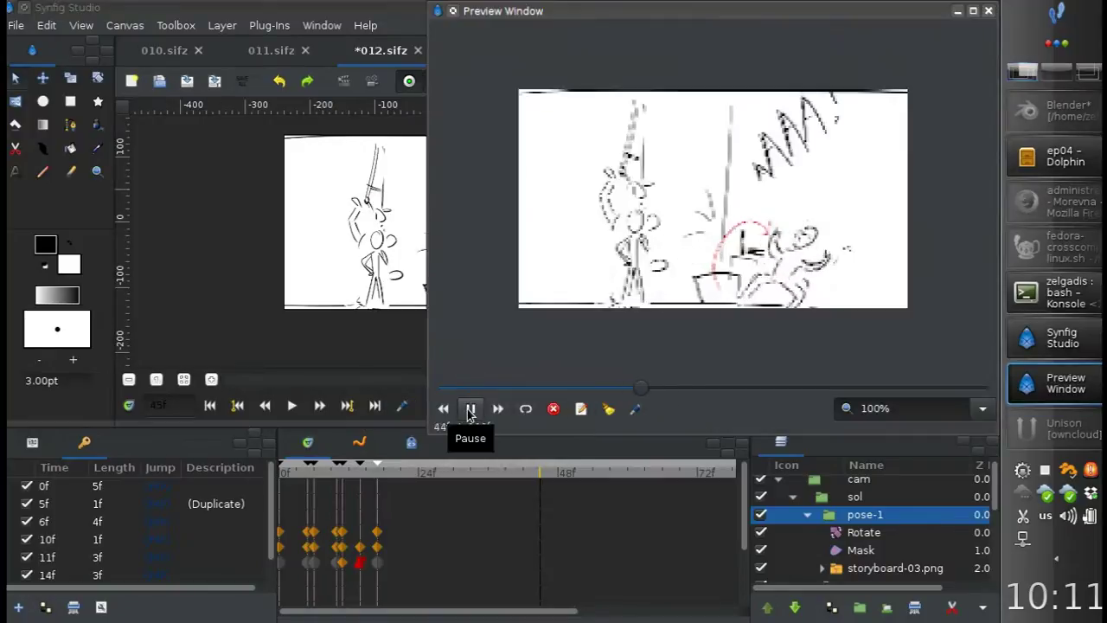
pyautogui.click(988, 11)
# Turn on animation mode and expand the Rotate layer's Amount random settings
pyautogui.click(736, 405)
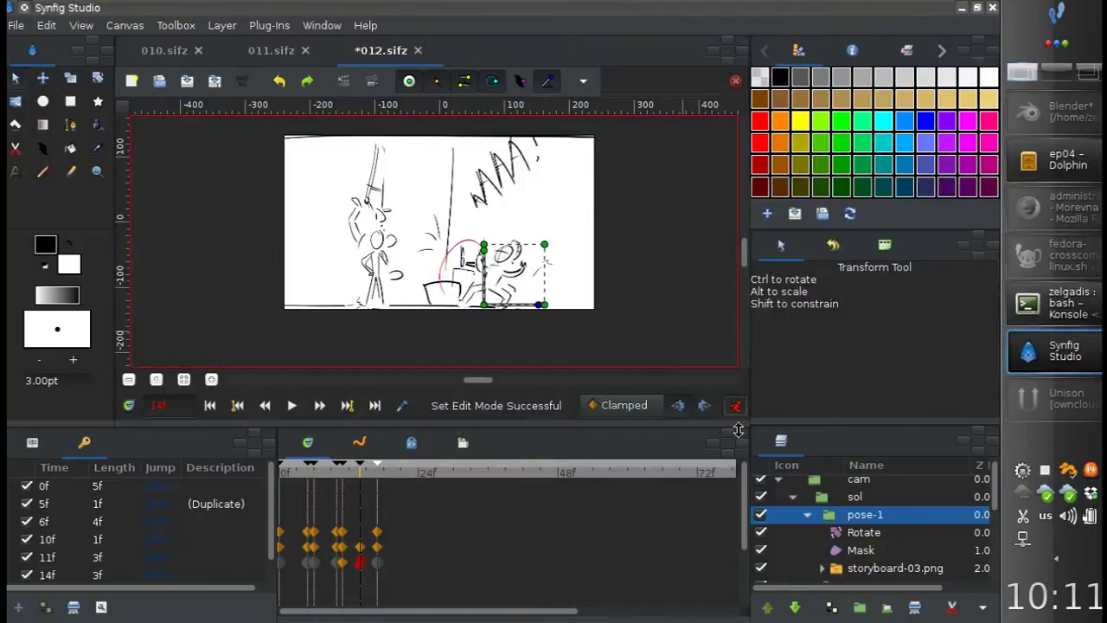
pyautogui.click(863, 531)
pyautogui.click(32, 442)
pyautogui.click(11, 500)
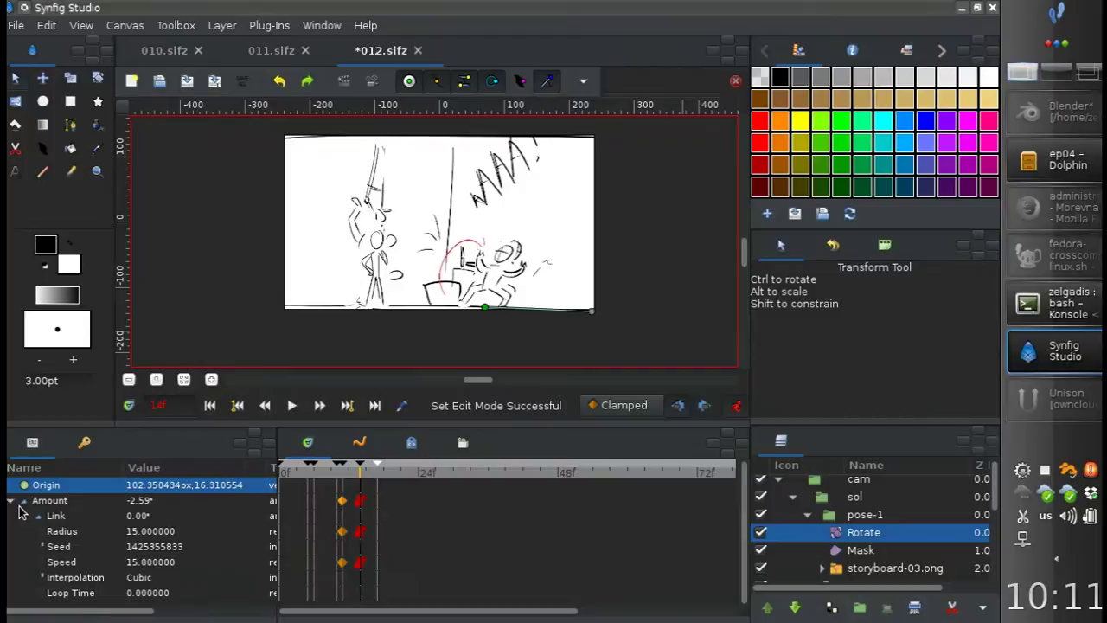
# Set the random Amount's Radius to 10 and Speed to 30
pyautogui.click(138, 562)
pyautogui.click(142, 531)
pyautogui.write('10')
pyautogui.press('Return')
pyautogui.click(151, 562)
pyautogui.click(151, 562)
pyautogui.write('30')
pyautogui.press('Return')
# Preview the motion with Speed 30, replaying it from the start
pyautogui.click(372, 81)
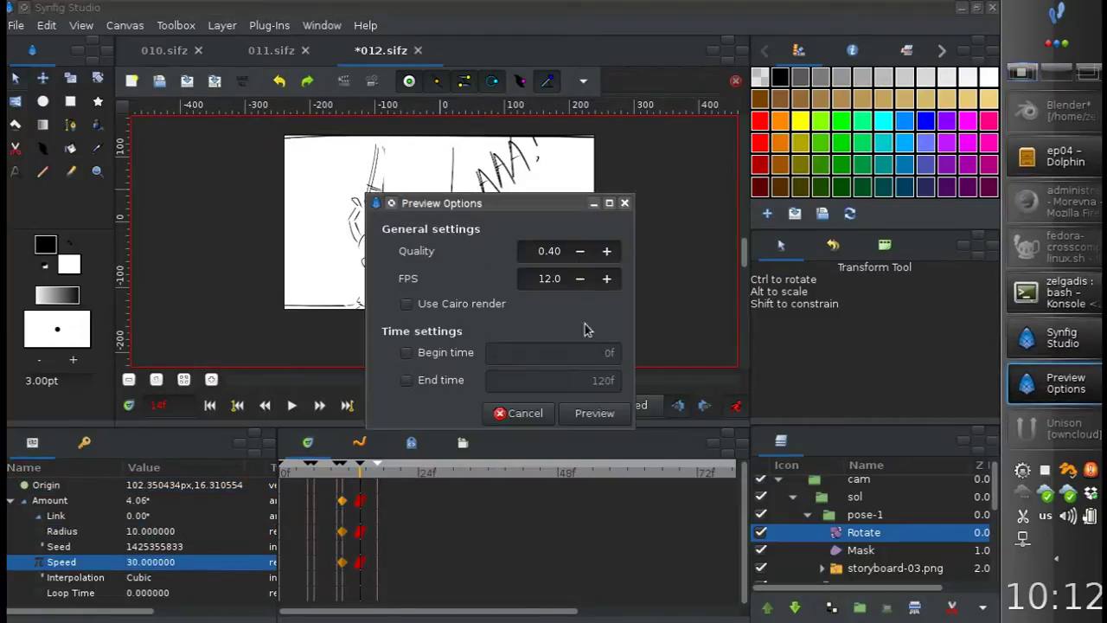
pyautogui.click(594, 413)
pyautogui.moveTo(518, 11); pyautogui.dragTo(252, 45)
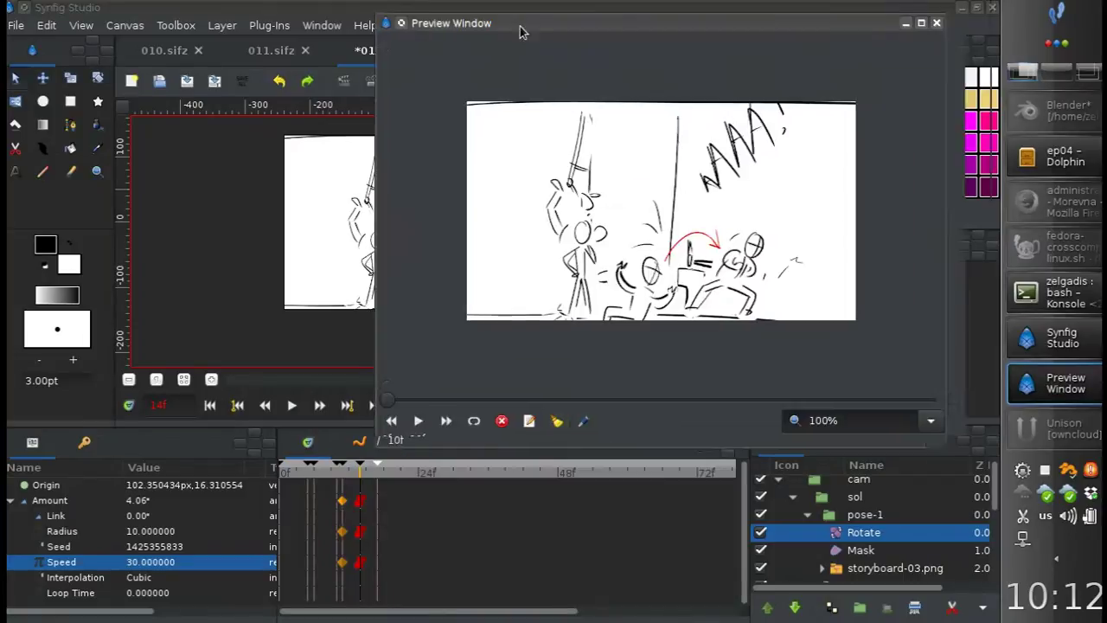
pyautogui.click(210, 444)
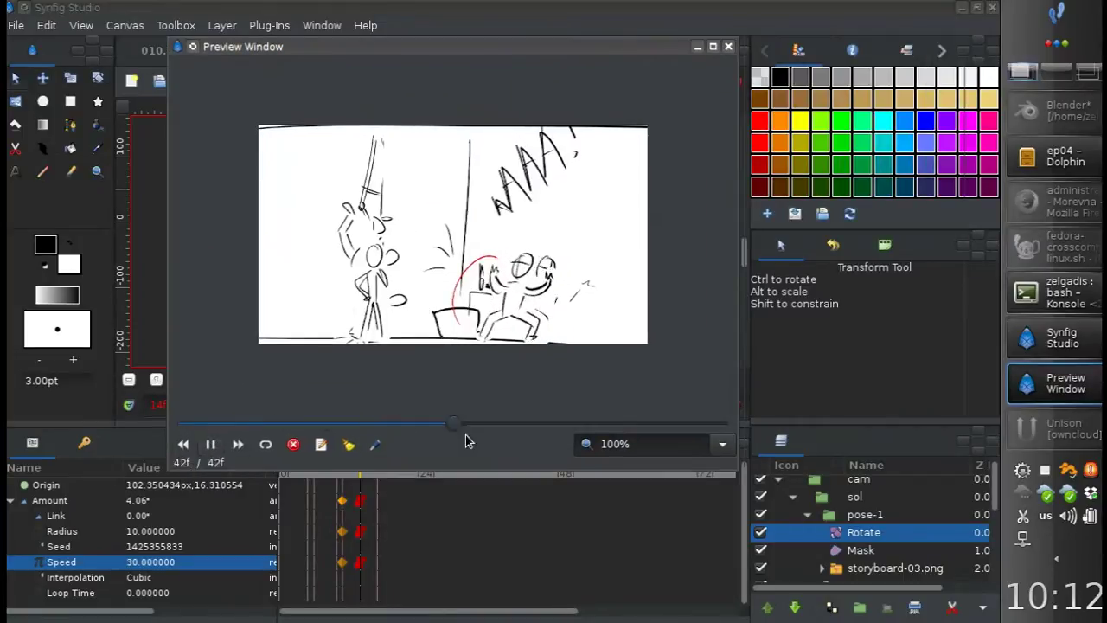
pyautogui.click(210, 443)
pyautogui.moveTo(593, 424); pyautogui.dragTo(172, 426)
pyautogui.click(210, 443)
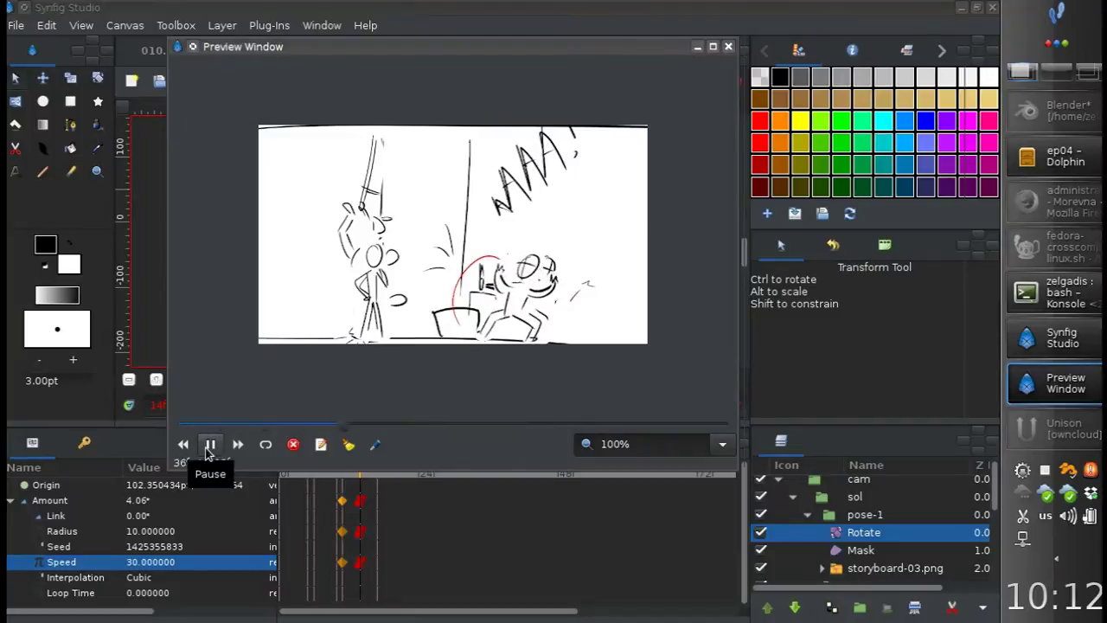
pyautogui.click(728, 47)
# Raise Speed to 60 and preview the result
pyautogui.click(151, 562)
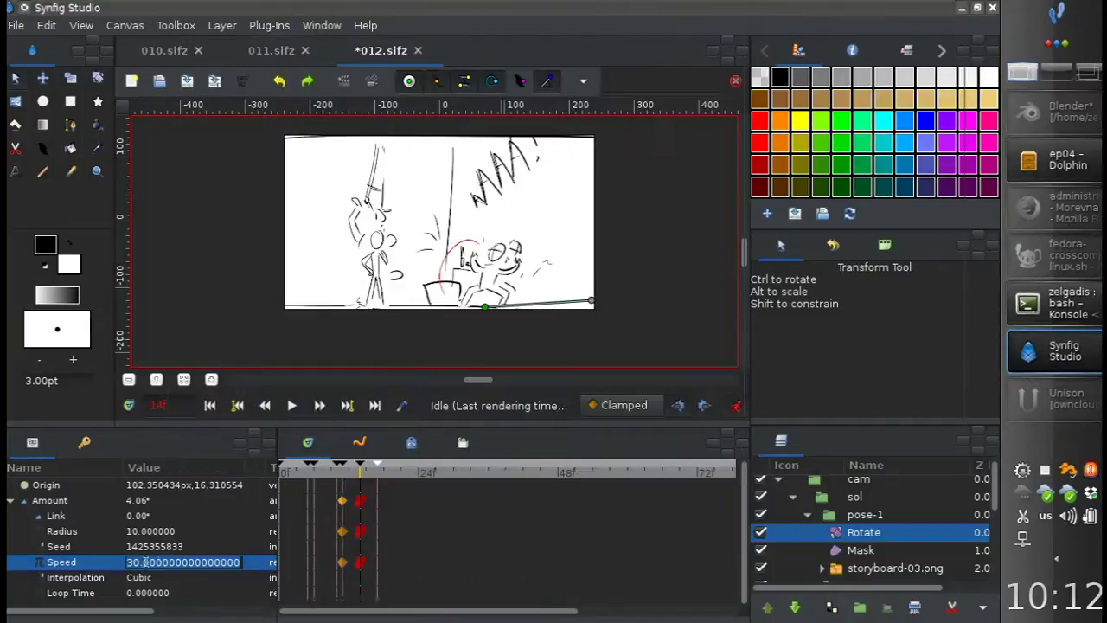
pyautogui.write('60')
pyautogui.press('Return')
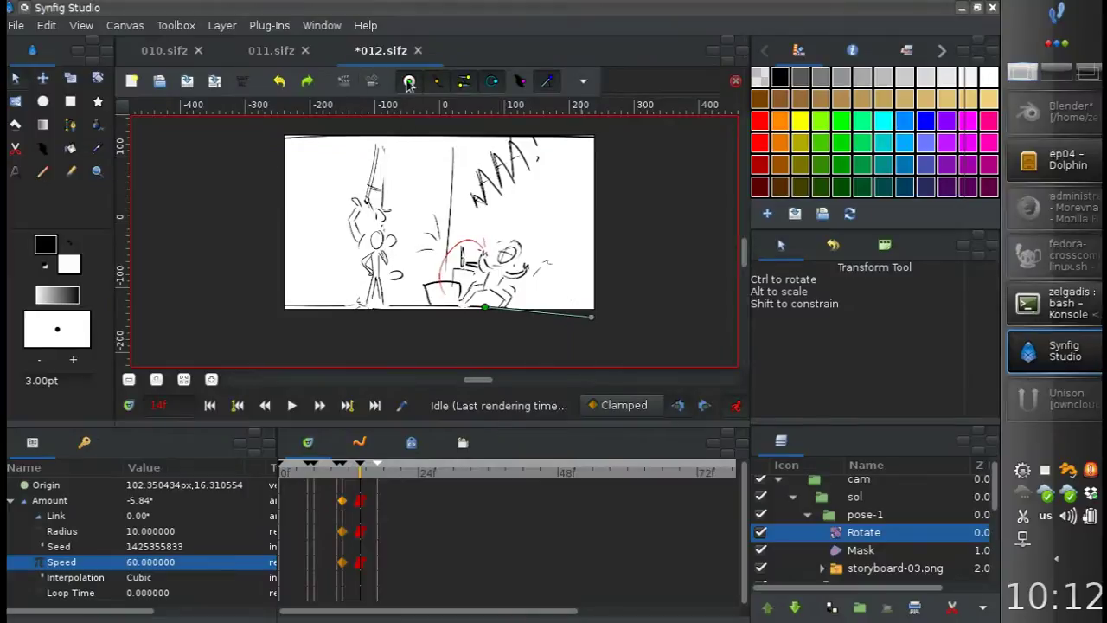
pyautogui.click(409, 81)
pyautogui.click(594, 413)
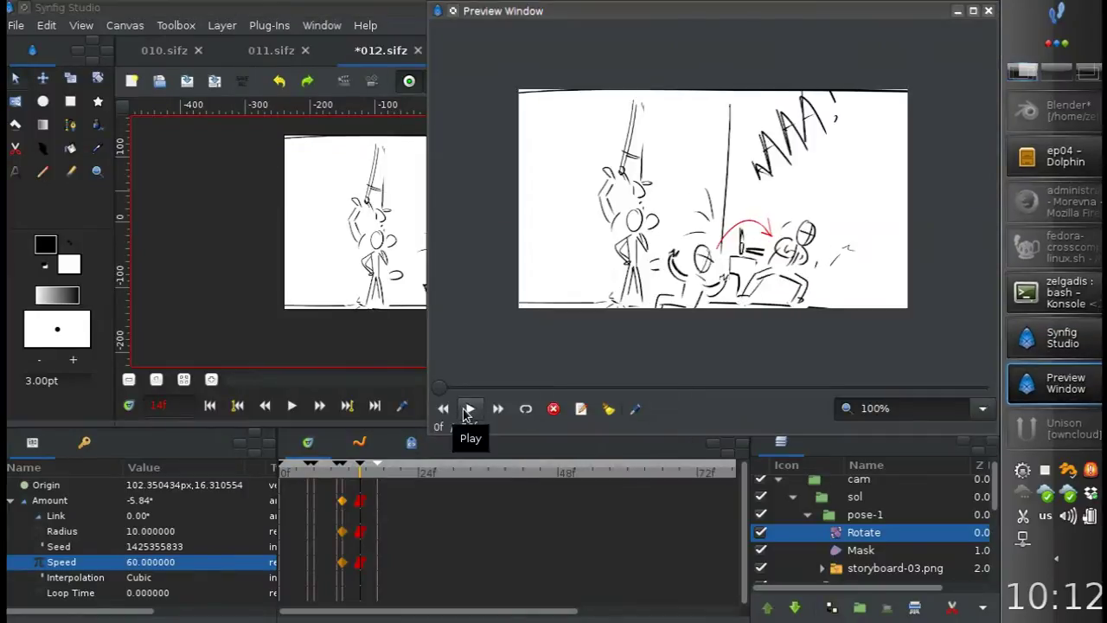
pyautogui.click(467, 410)
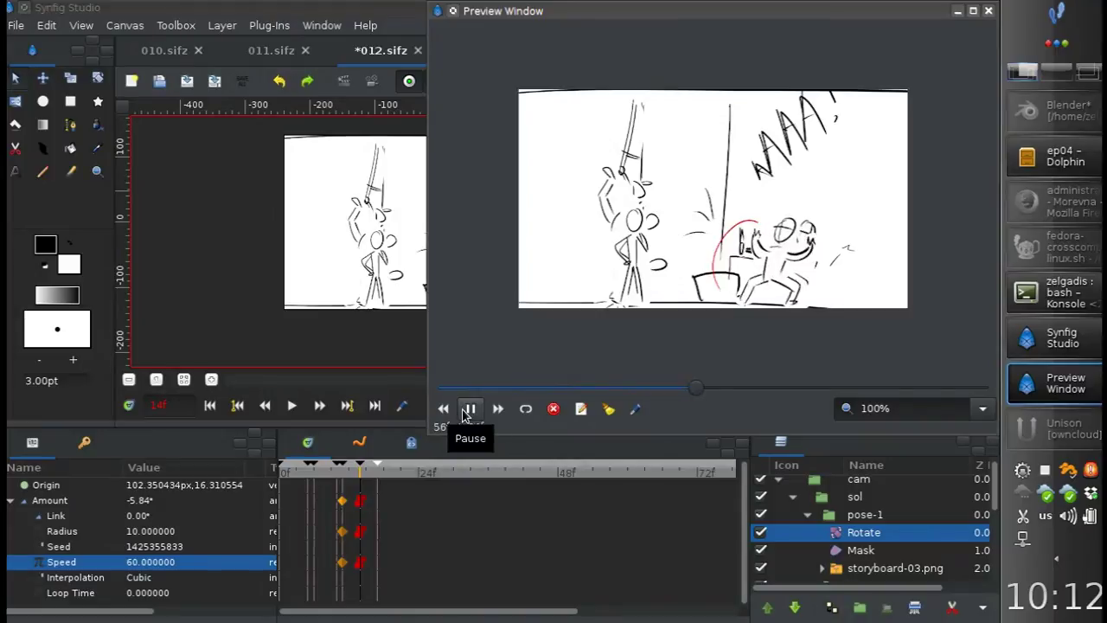
pyautogui.click(988, 11)
# Settle Speed at 4, turn off animation mode, and shorten Seed to 1425833
pyautogui.write('4')
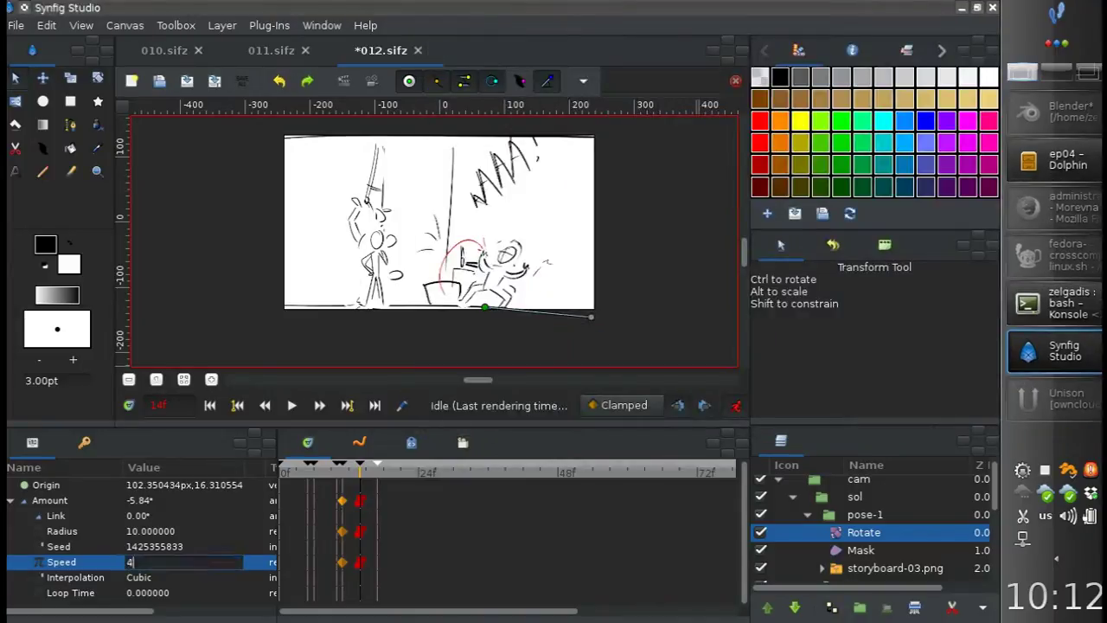
pyautogui.press('Return')
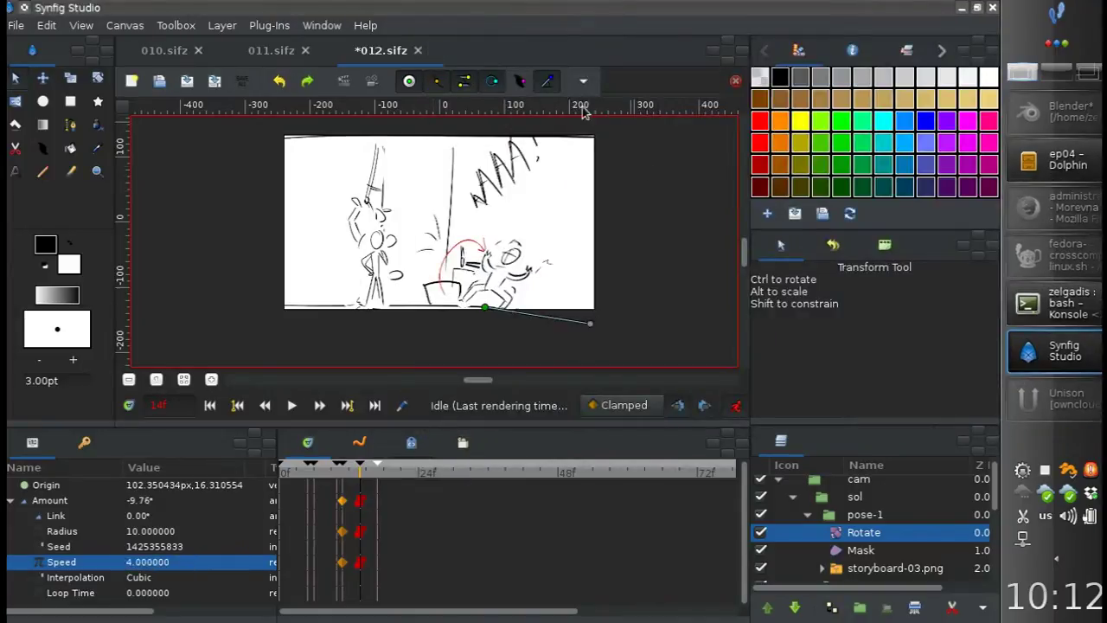
pyautogui.click(735, 406)
pyautogui.click(198, 546)
pyautogui.press('BackSpace')
pyautogui.press('BackSpace')
pyautogui.press('BackSpace')
pyautogui.press('Return')
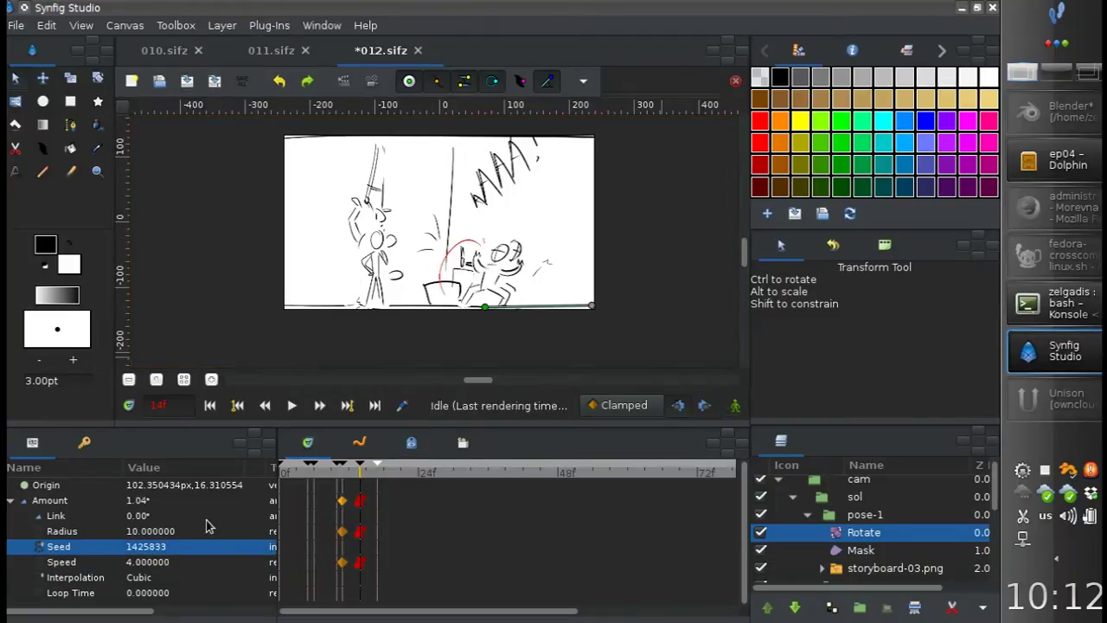
pyautogui.click(374, 83)
pyautogui.click(52, 500)
# Turn animation mode back on and set the random Speed to 12
pyautogui.click(359, 443)
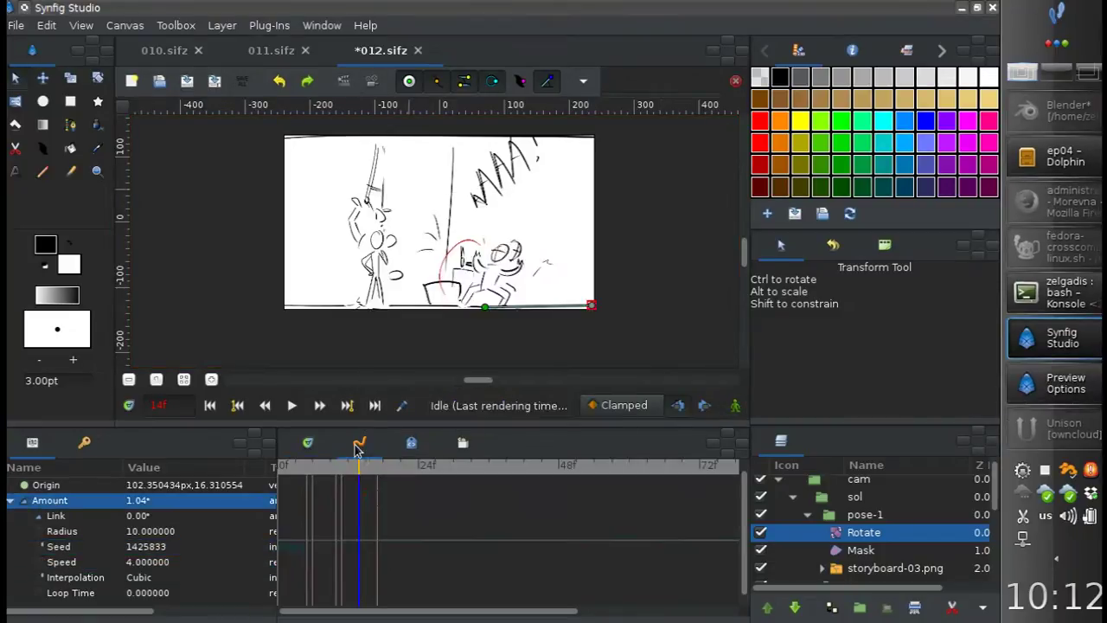
pyautogui.scroll(-2, 397, 480)
pyautogui.click(154, 562)
pyautogui.press('F5')
pyautogui.click(203, 562)
pyautogui.write('1')
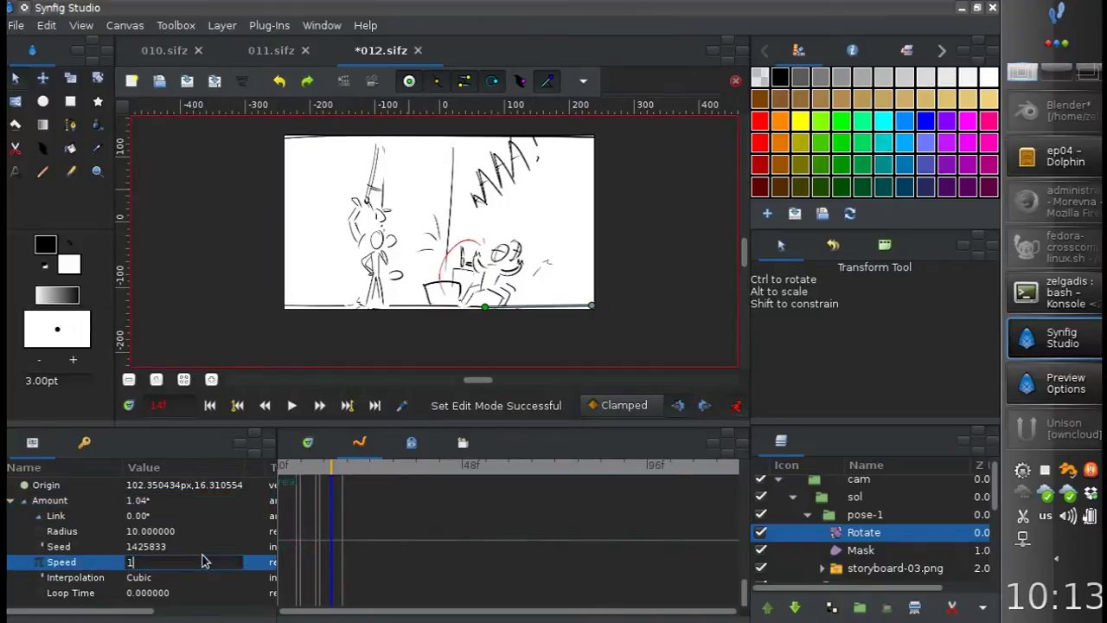
pyautogui.write('2')
pyautogui.press('Return')
pyautogui.click(171, 501)
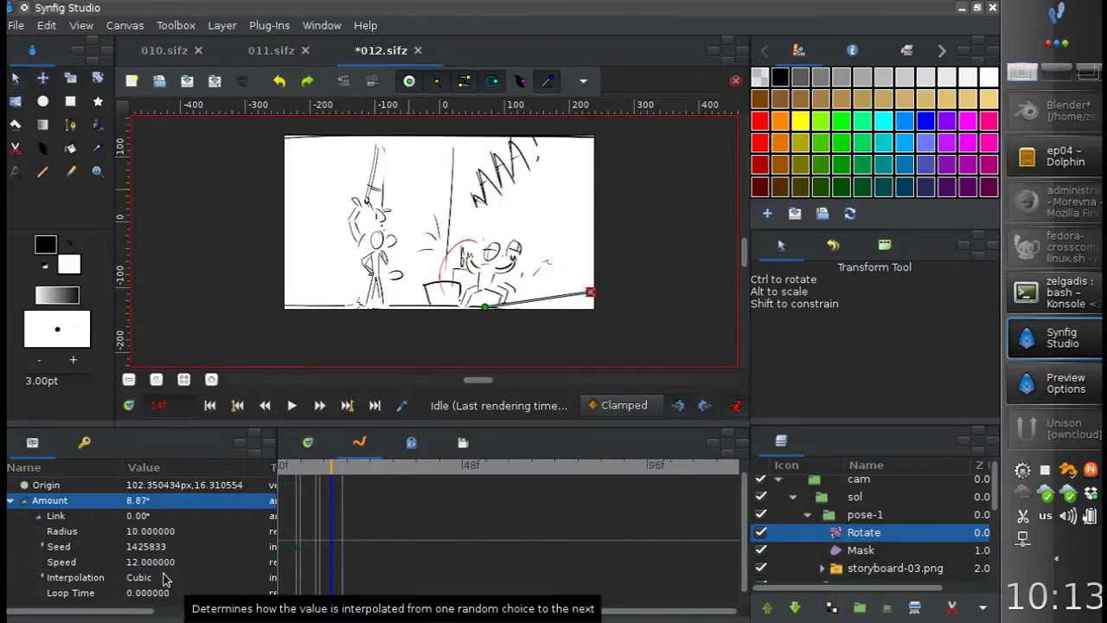
# Set Speed to 100 and preview the motion
pyautogui.doubleClick(173, 562)
pyautogui.write('100')
pyautogui.press('Return')
pyautogui.click(164, 501)
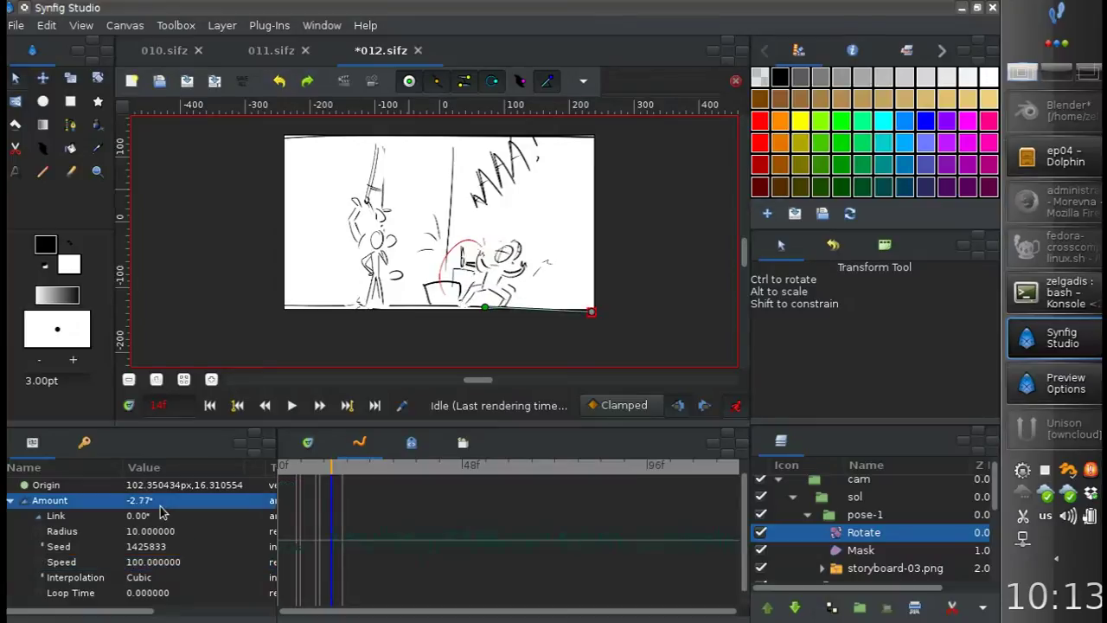
pyautogui.click(590, 412)
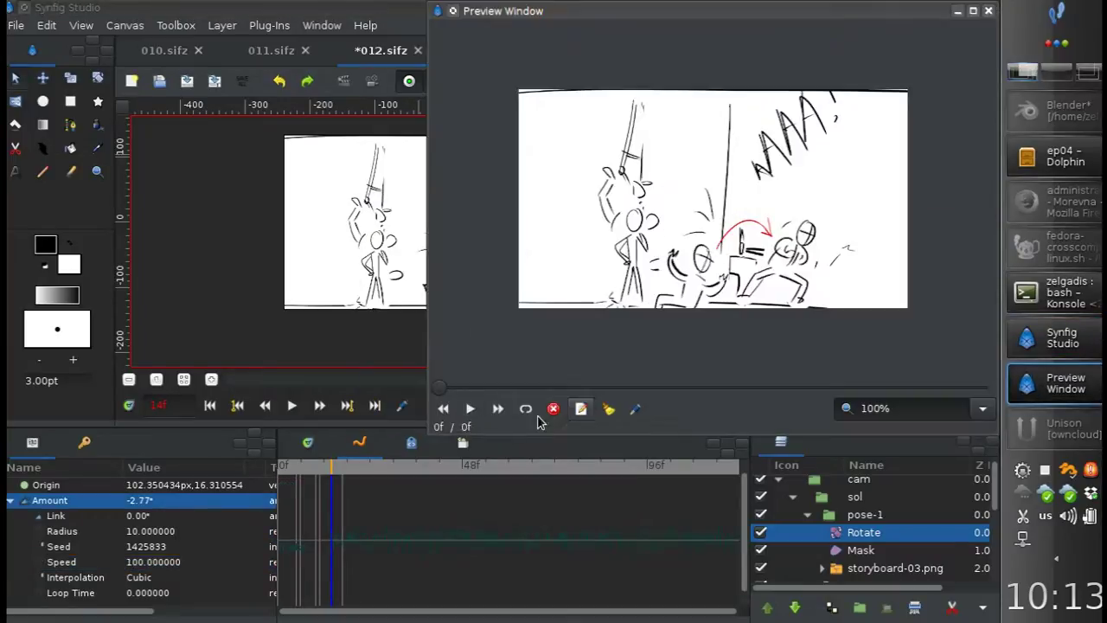
pyautogui.moveTo(516, 15); pyautogui.dragTo(260, 62)
pyautogui.click(216, 454)
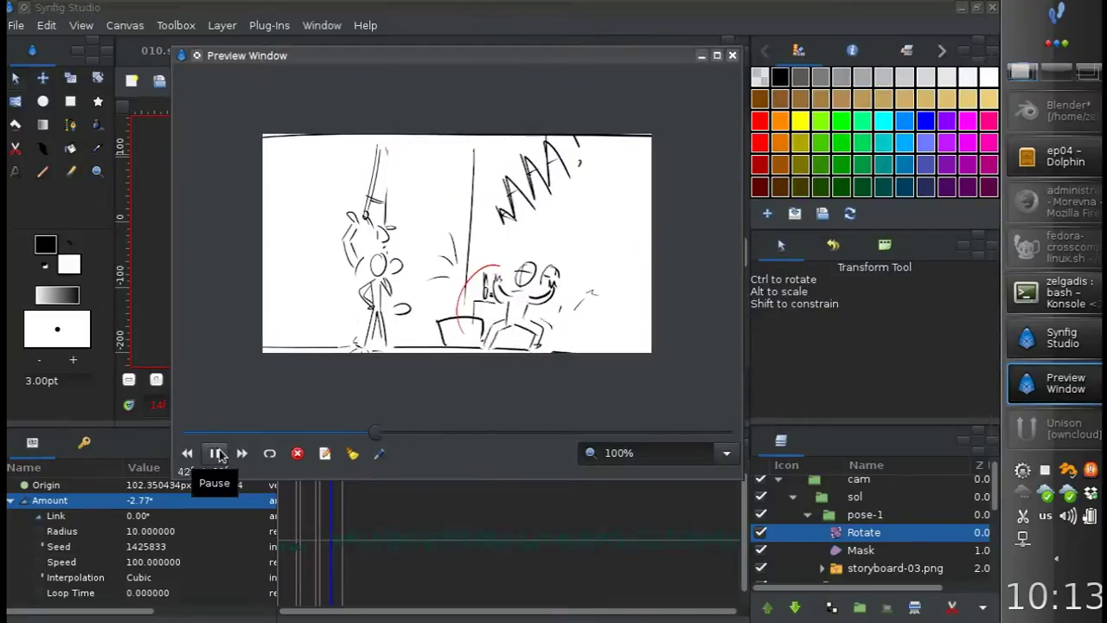
pyautogui.click(732, 55)
# Set Speed to 20 and preview it at 24 fps, replaying from frame 15
pyautogui.click(193, 563)
pyautogui.write('20')
pyautogui.press('Return')
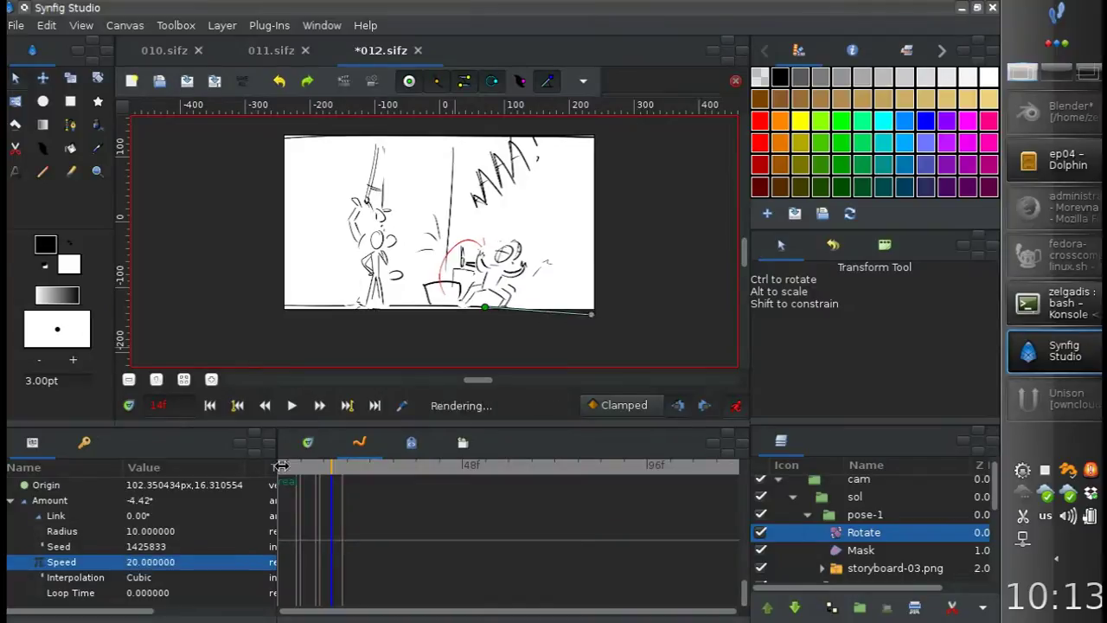
pyautogui.click(372, 81)
pyautogui.write('24')
pyautogui.click(595, 413)
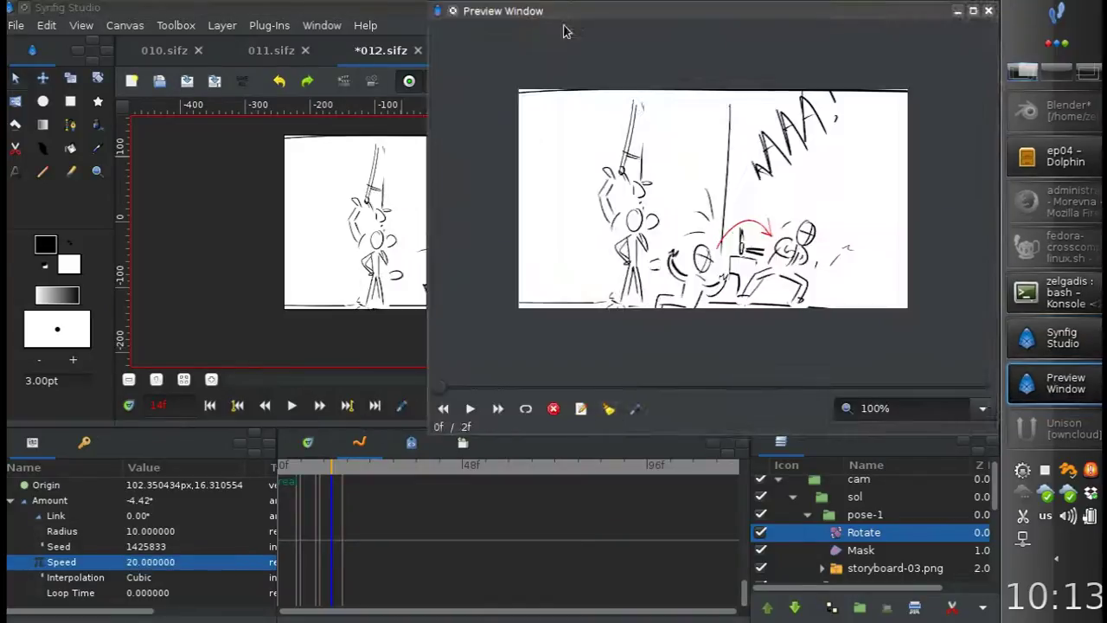
pyautogui.moveTo(553, 42); pyautogui.dragTo(346, 96)
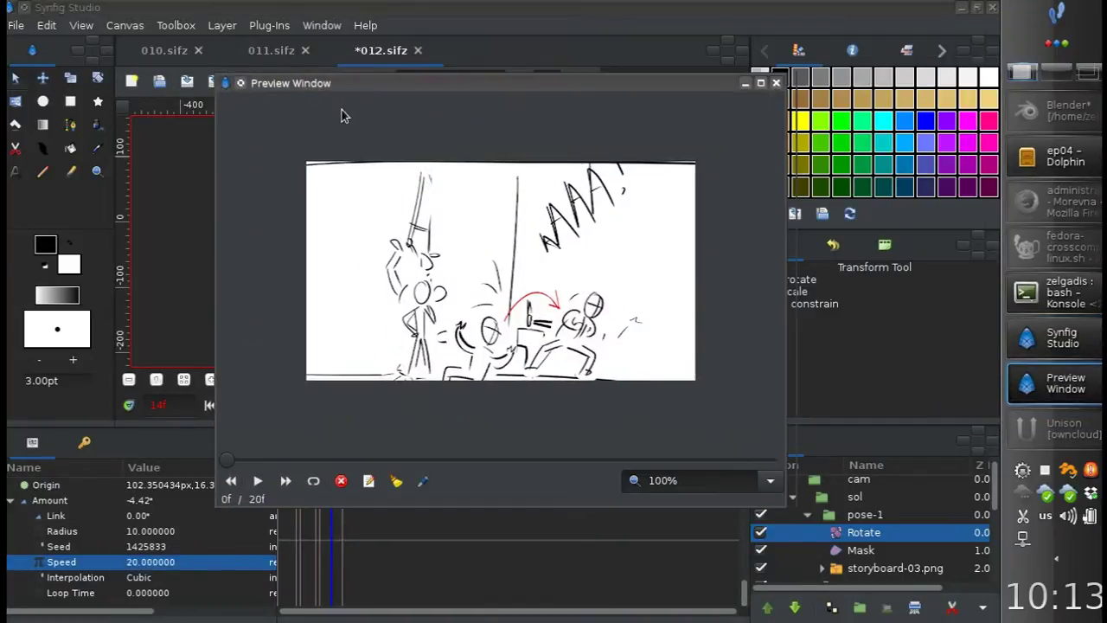
pyautogui.click(257, 481)
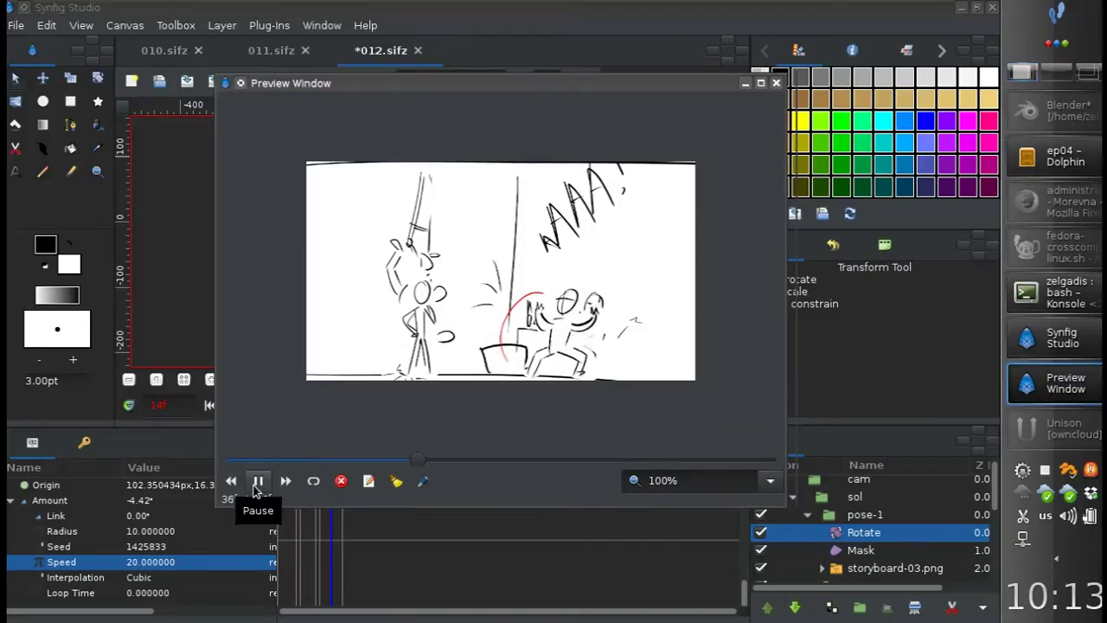
pyautogui.click(258, 482)
pyautogui.moveTo(502, 458)
pyautogui.mouseDown()
pyautogui.moveTo(288, 456)
pyautogui.moveTo(346, 462)
pyautogui.mouseUp()
pyautogui.click(257, 482)
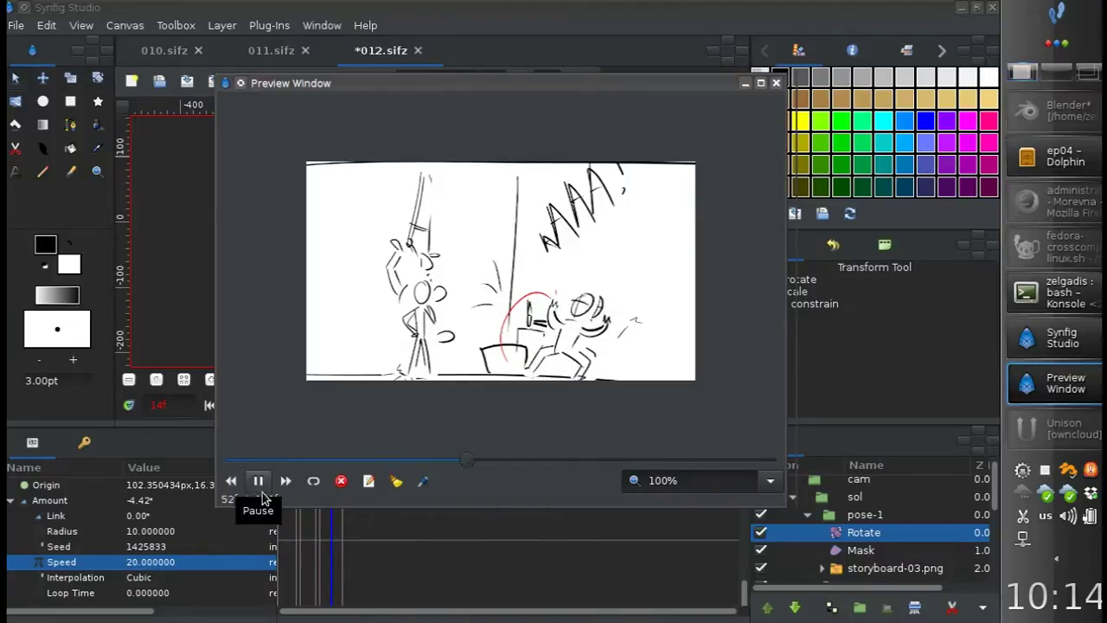
pyautogui.click(776, 82)
# Settle Speed at 10 and turn off animation mode
pyautogui.doubleClick(151, 561)
pyautogui.write('10')
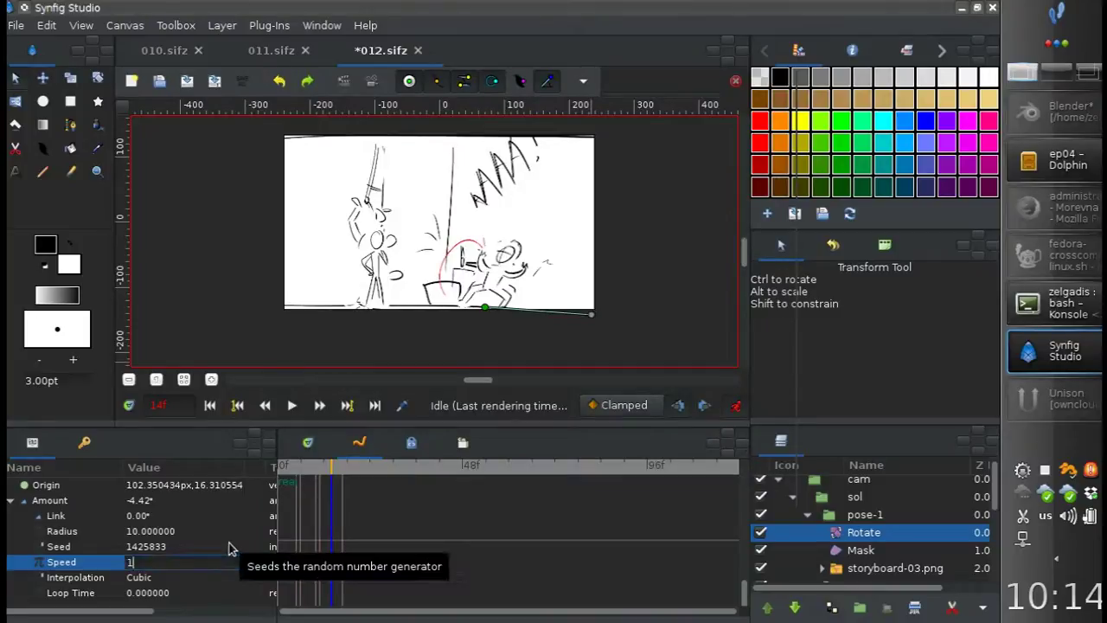
pyautogui.press('Return')
pyautogui.click(167, 501)
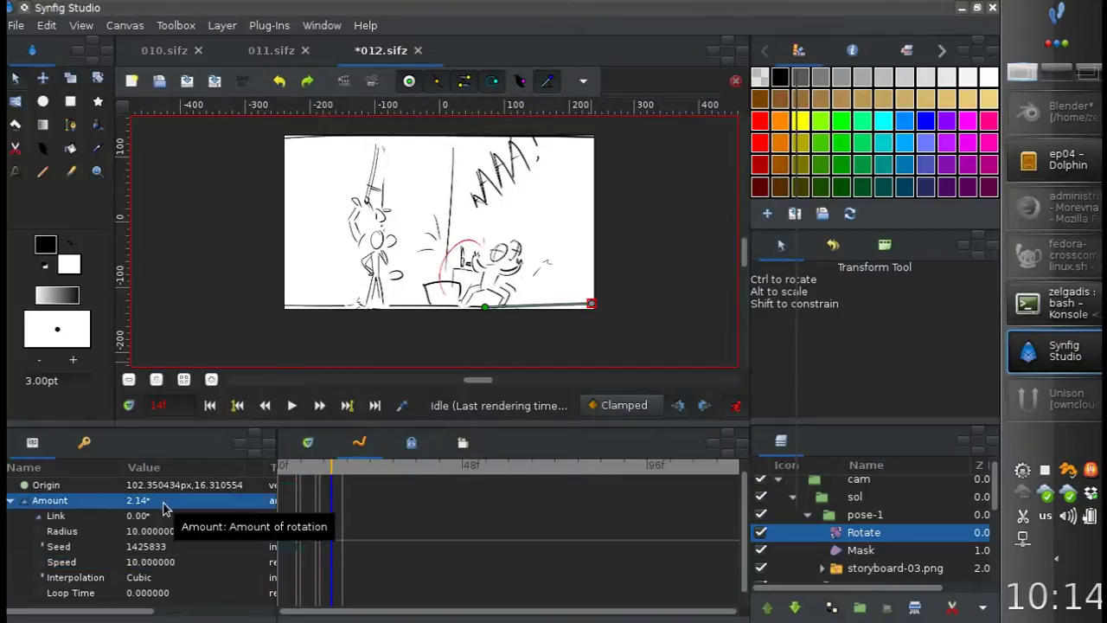
pyautogui.click(735, 406)
# Collapse pose-1, select the sol group and scrub through its keyframes
pyautogui.click(807, 515)
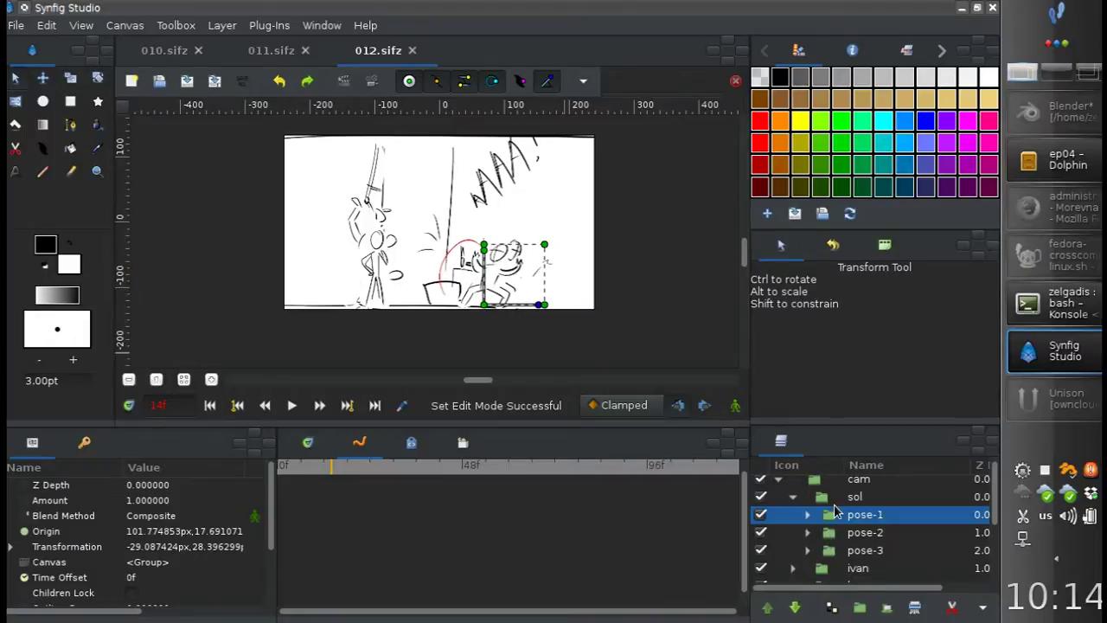
pyautogui.click(837, 498)
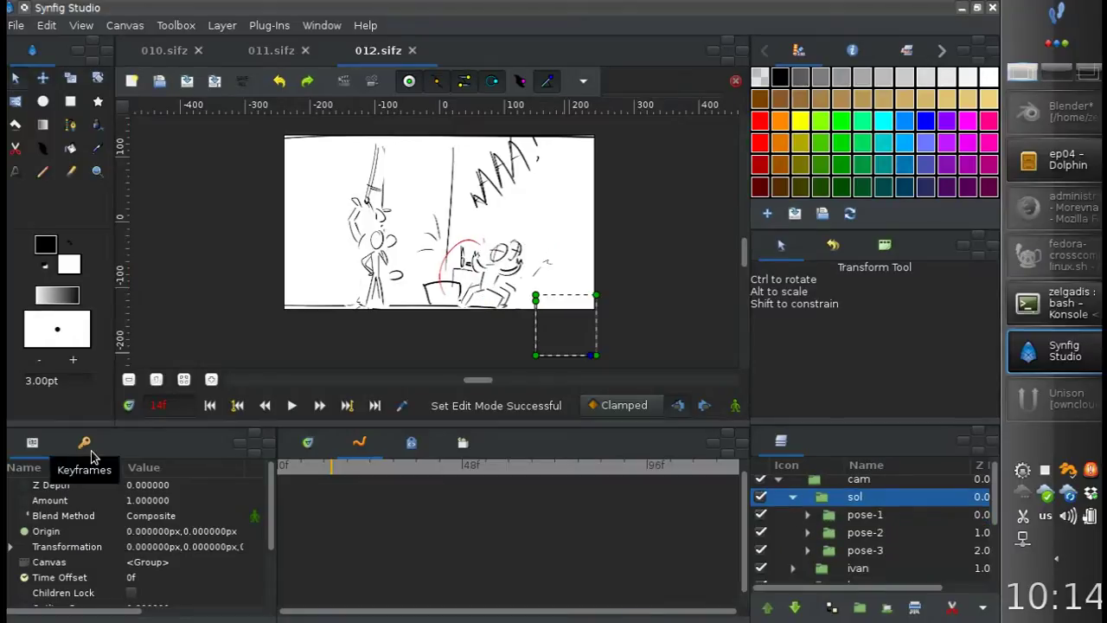
pyautogui.click(379, 477)
pyautogui.moveTo(378, 481)
pyautogui.mouseDown()
pyautogui.moveTo(398, 485)
pyautogui.moveTo(387, 486)
pyautogui.mouseUp()
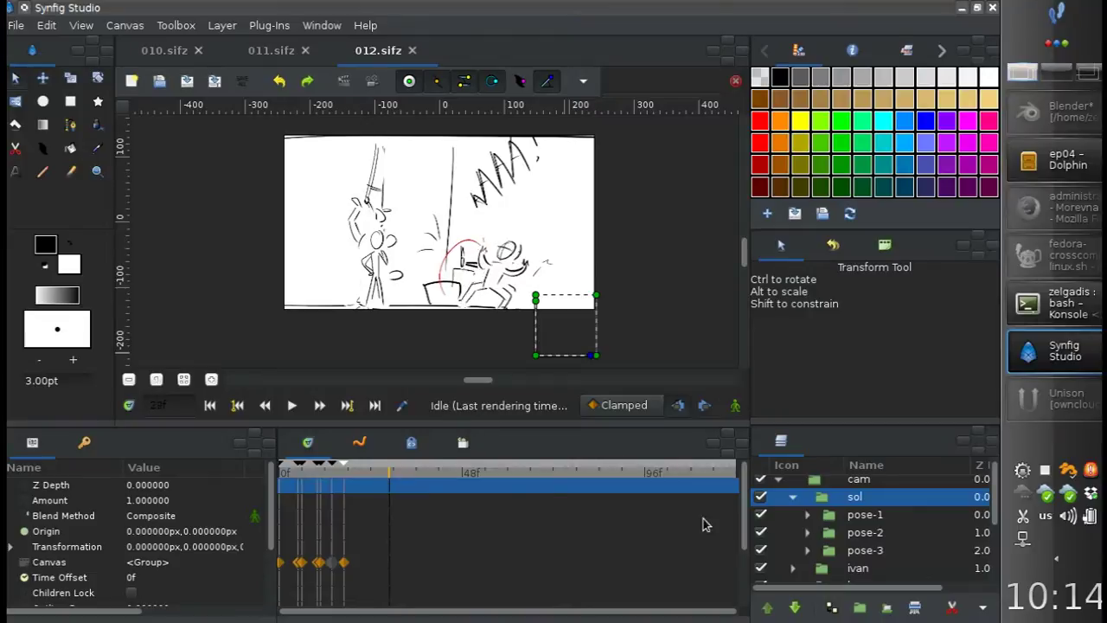
# Reorder the ivan group's layers as pose-1 through pose-5 and select pose-1
pyautogui.click(793, 569)
pyautogui.scroll(-3, 830, 536)
pyautogui.click(865, 502)
pyautogui.moveTo(864, 503)
pyautogui.mouseDown()
pyautogui.moveTo(835, 566)
pyautogui.moveTo(864, 502)
pyautogui.moveTo(865, 538)
pyautogui.mouseUp()
pyautogui.click(834, 557)
pyautogui.click(844, 556)
pyautogui.click(835, 502)
pyautogui.scroll(2, 437, 278)
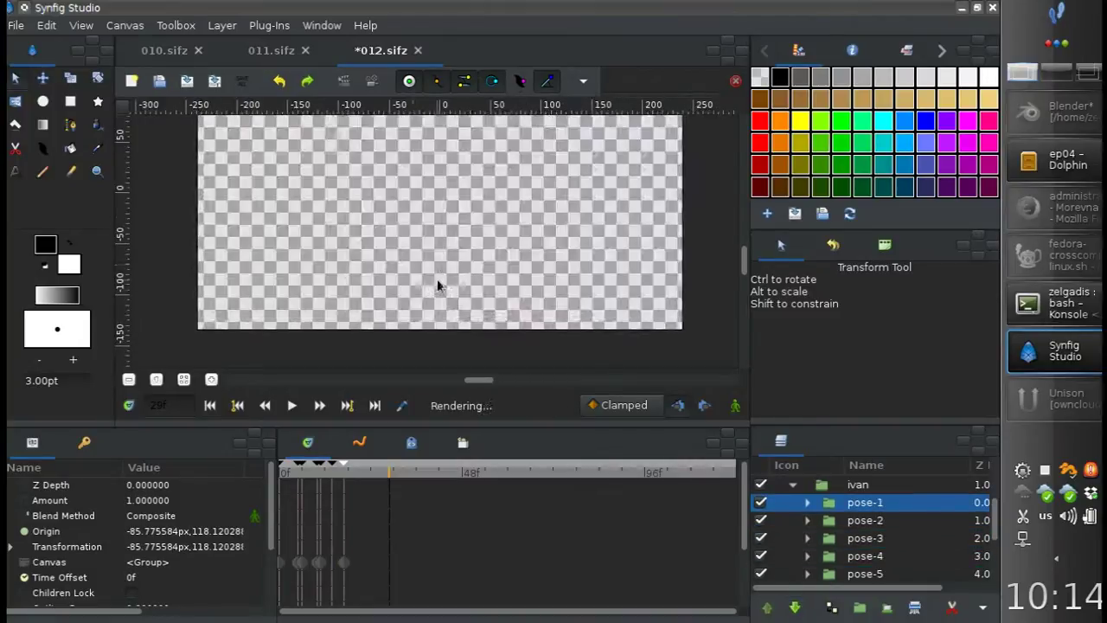
pyautogui.scroll(-1, 412, 288)
# Add a keyframe, then at 32f in animation mode rotate pose-1's sword arm
pyautogui.click(84, 442)
pyautogui.click(18, 607)
pyautogui.scroll(1, 406, 480)
pyautogui.click(417, 473)
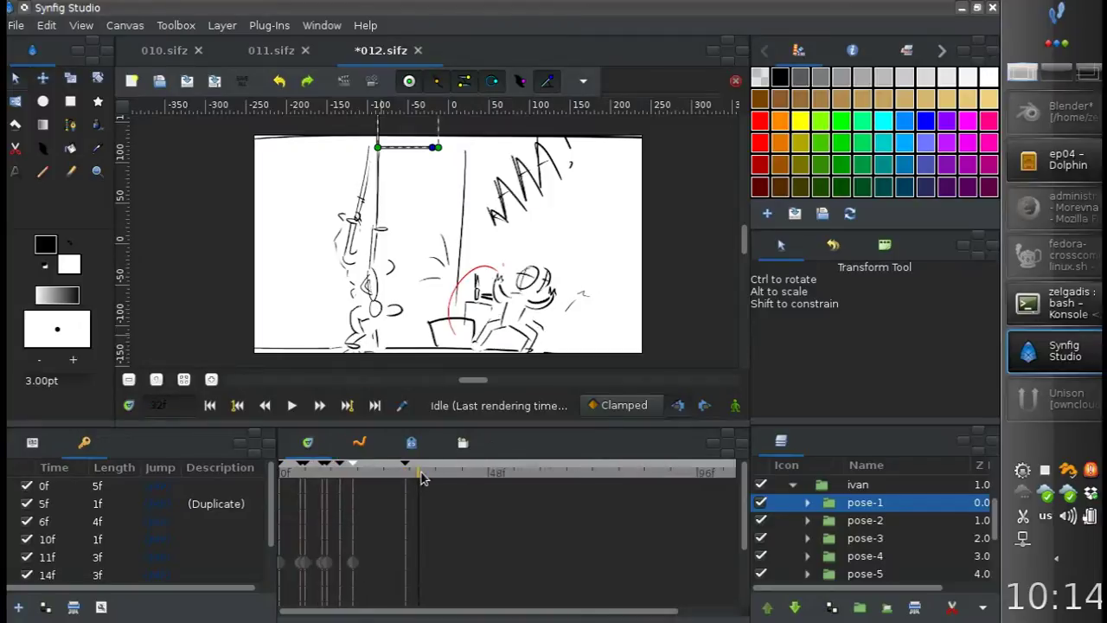
pyautogui.click(734, 405)
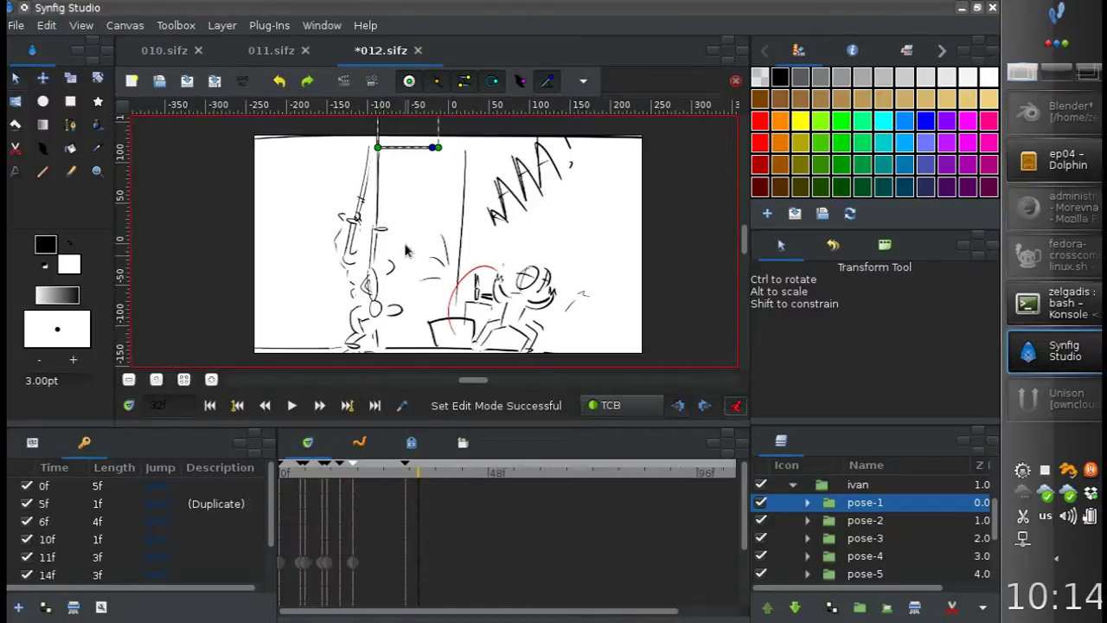
pyautogui.scroll(1, 422, 165)
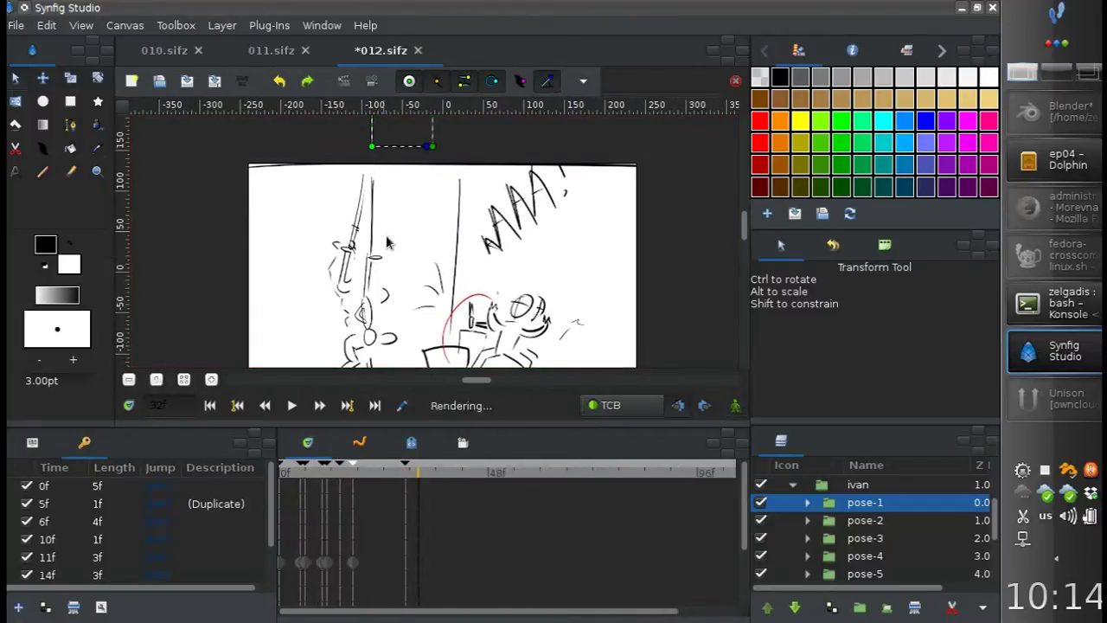
pyautogui.moveTo(421, 157); pyautogui.dragTo(425, 161)
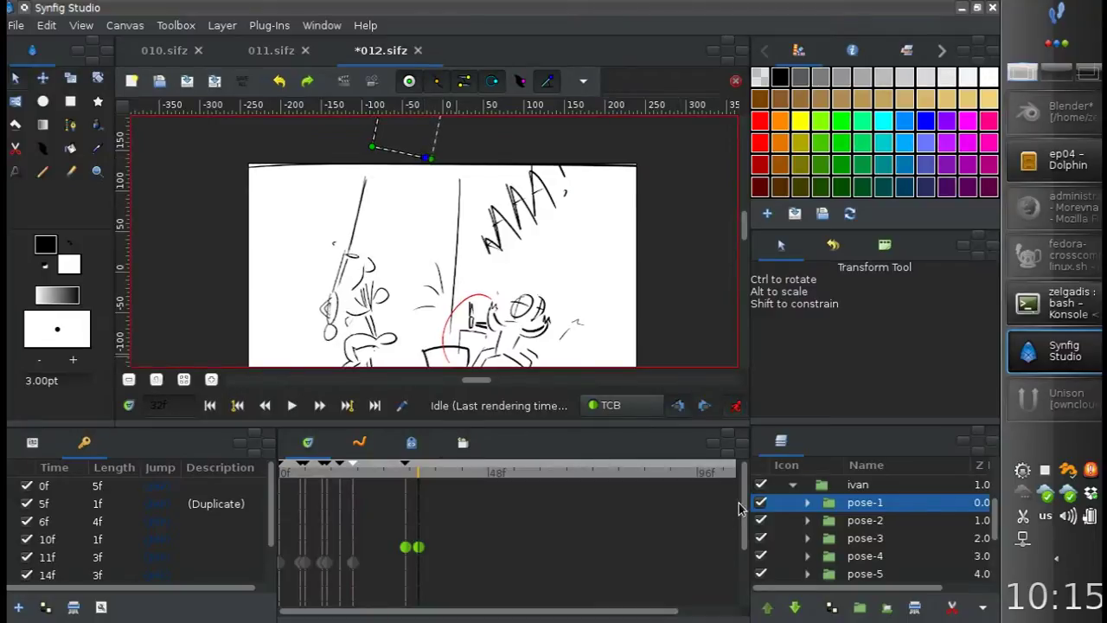
pyautogui.moveTo(423, 163); pyautogui.dragTo(422, 158)
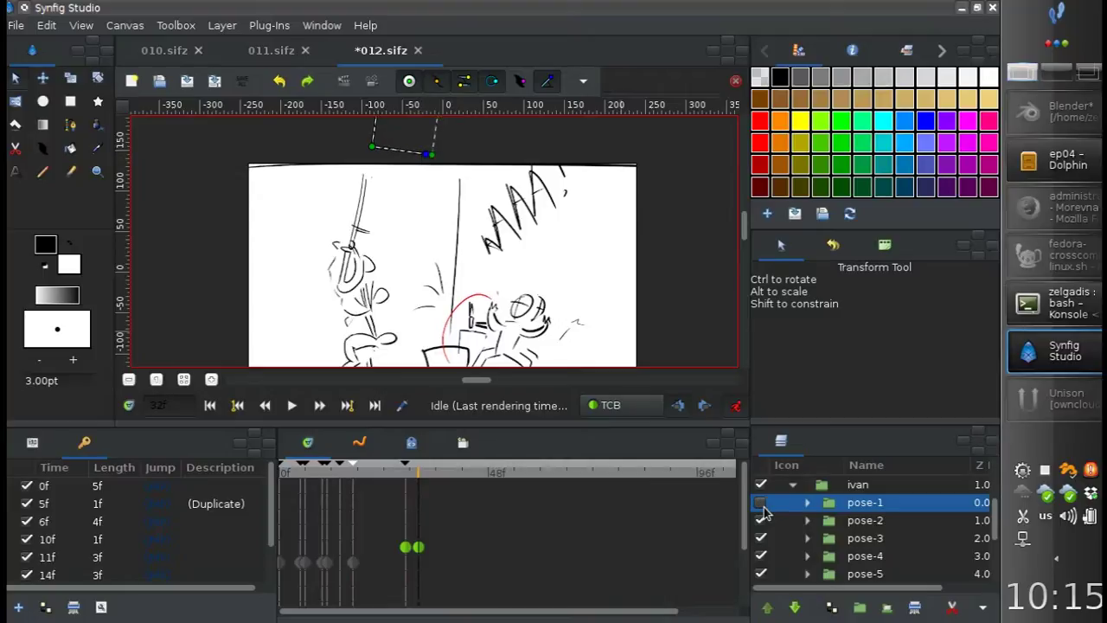
# Hide pose-1, add a 35f keyframe, and rotate pose-2's sword arm downward
pyautogui.click(817, 523)
pyautogui.click(18, 607)
pyautogui.click(433, 471)
pyautogui.click(18, 606)
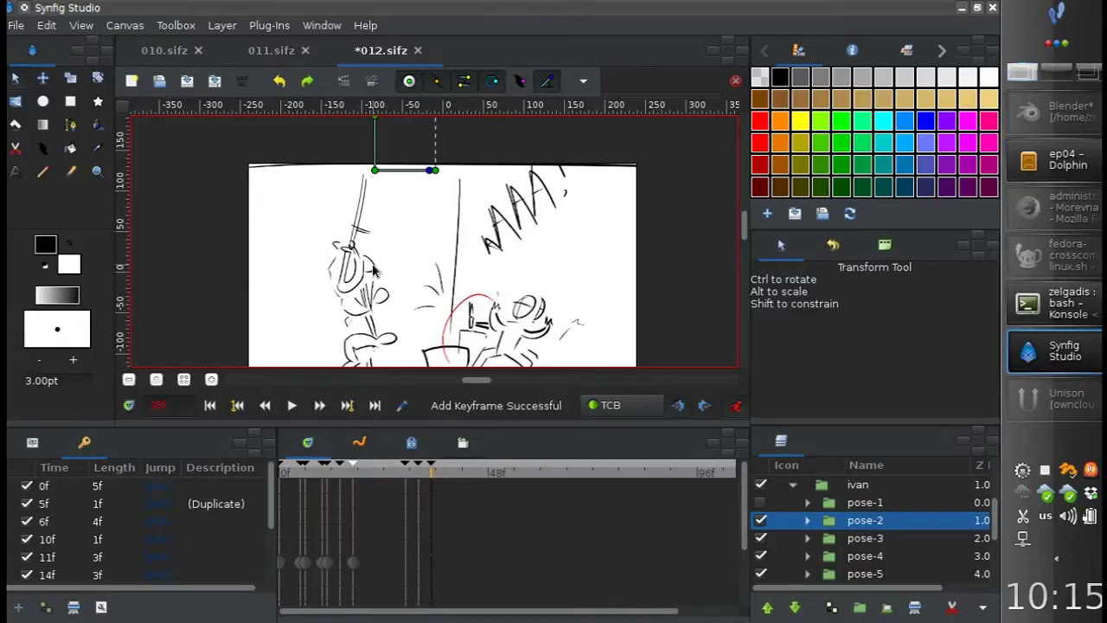
pyautogui.moveTo(430, 172); pyautogui.dragTo(429, 179)
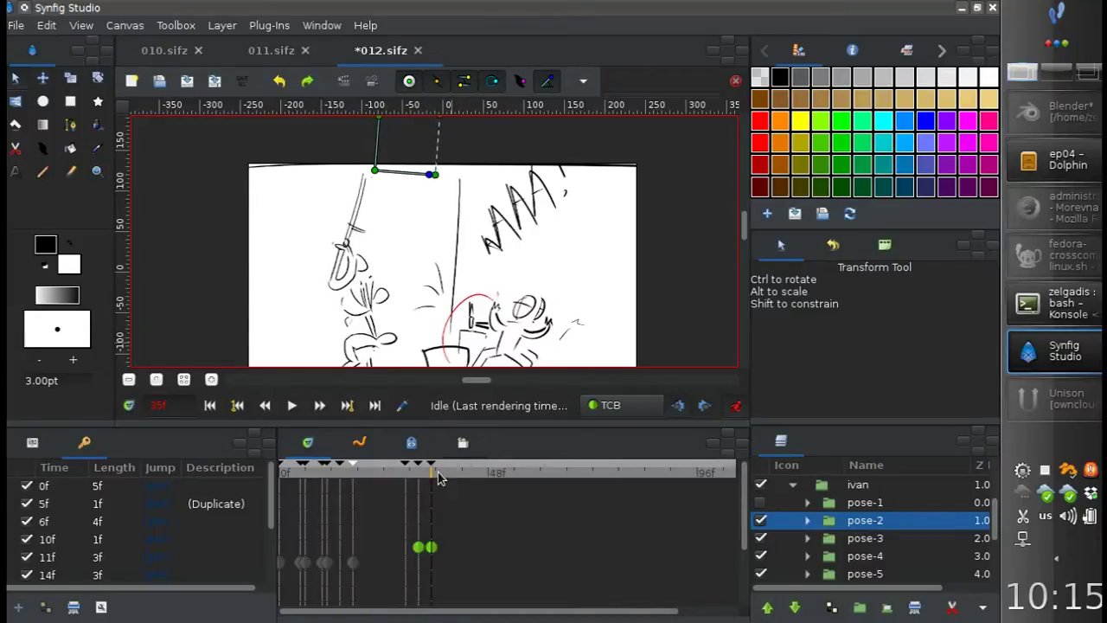
# Hide pose-2 at frame 38 and add a keyframe there
pyautogui.click(442, 471)
pyautogui.click(761, 519)
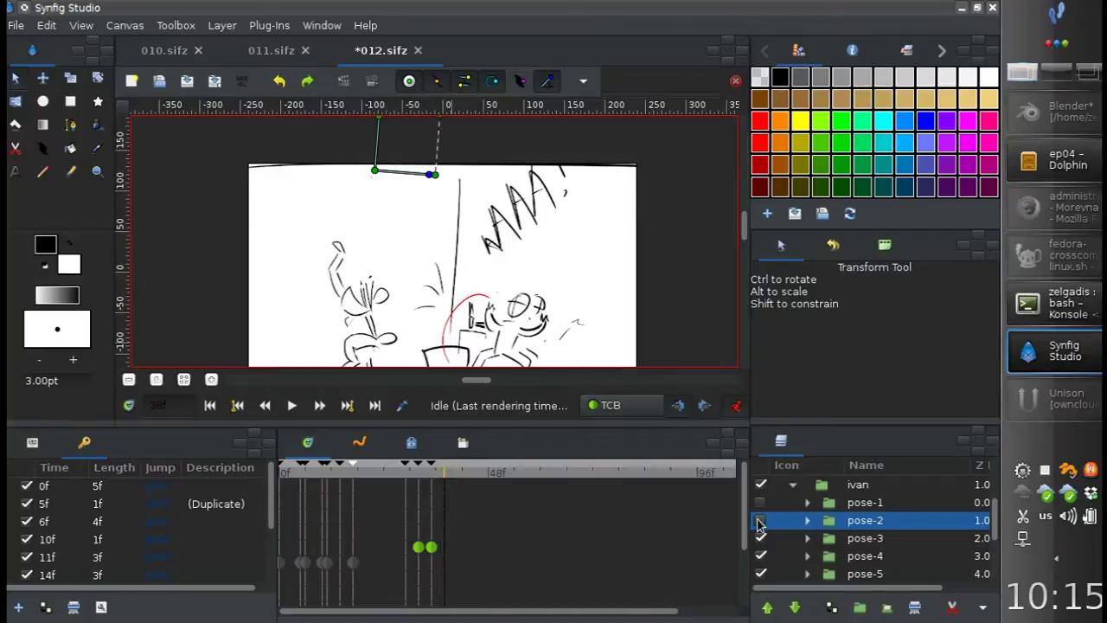
pyautogui.click(18, 606)
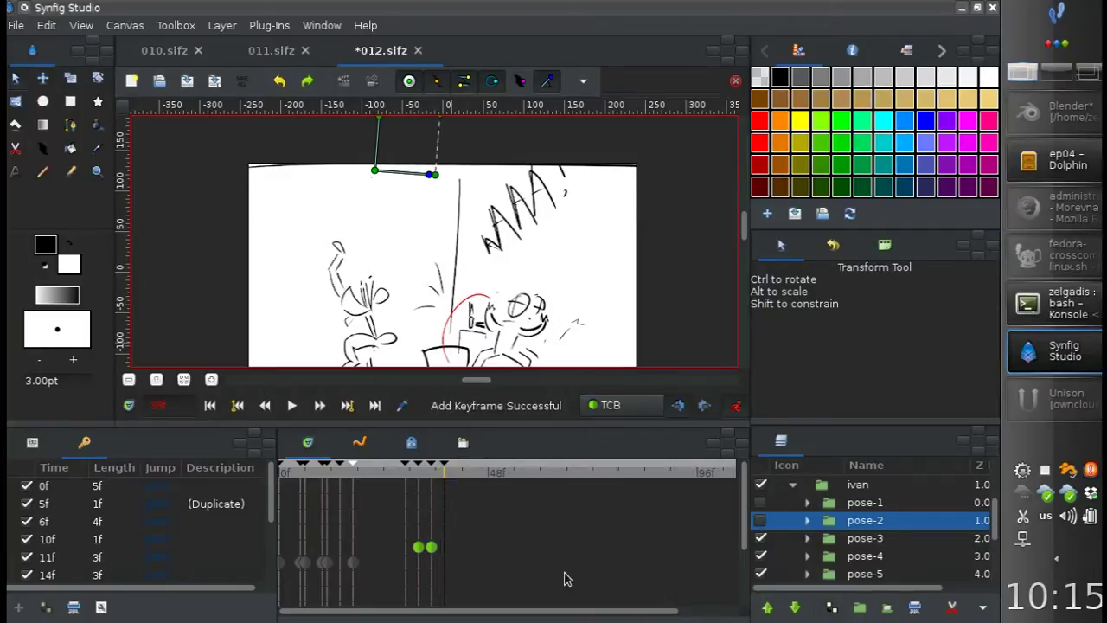
pyautogui.click(444, 475)
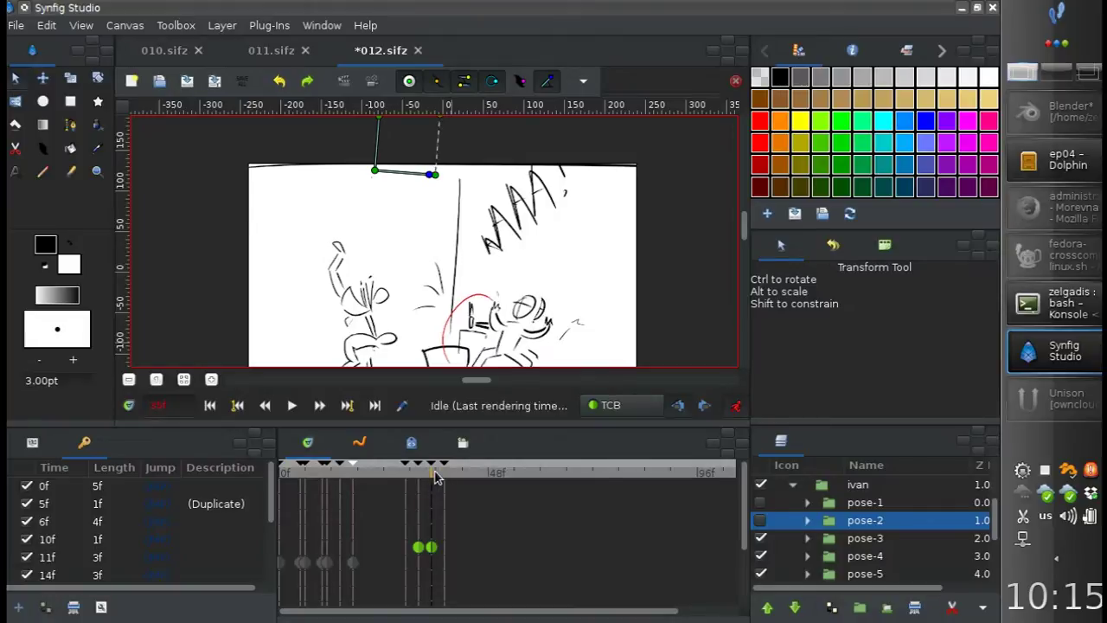
# Rotate pose-3's arm into the raised position and add a keyframe just after
pyautogui.click(829, 540)
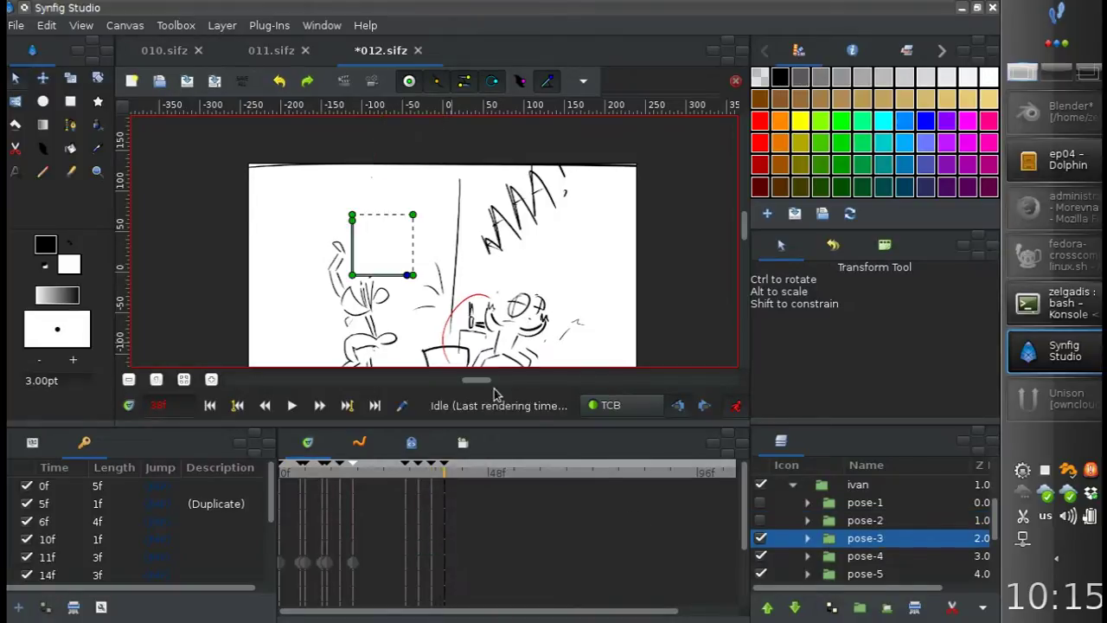
pyautogui.scroll(-1, 415, 292)
pyautogui.moveTo(345, 238)
pyautogui.mouseDown()
pyautogui.moveTo(349, 272)
pyautogui.moveTo(378, 269)
pyautogui.mouseUp()
pyautogui.click(461, 472)
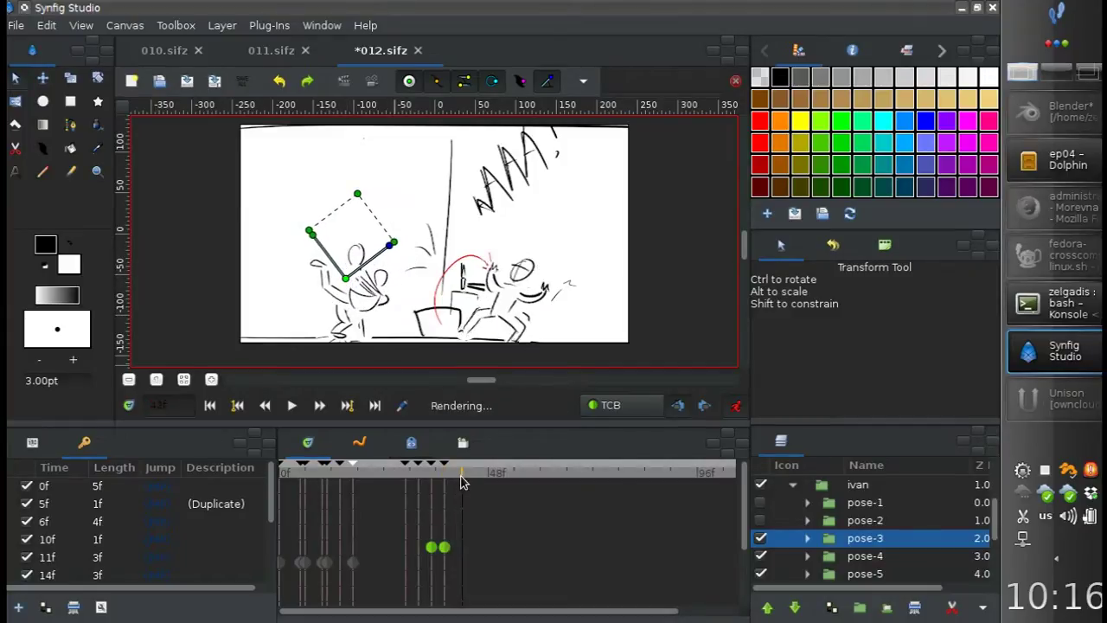
pyautogui.click(18, 606)
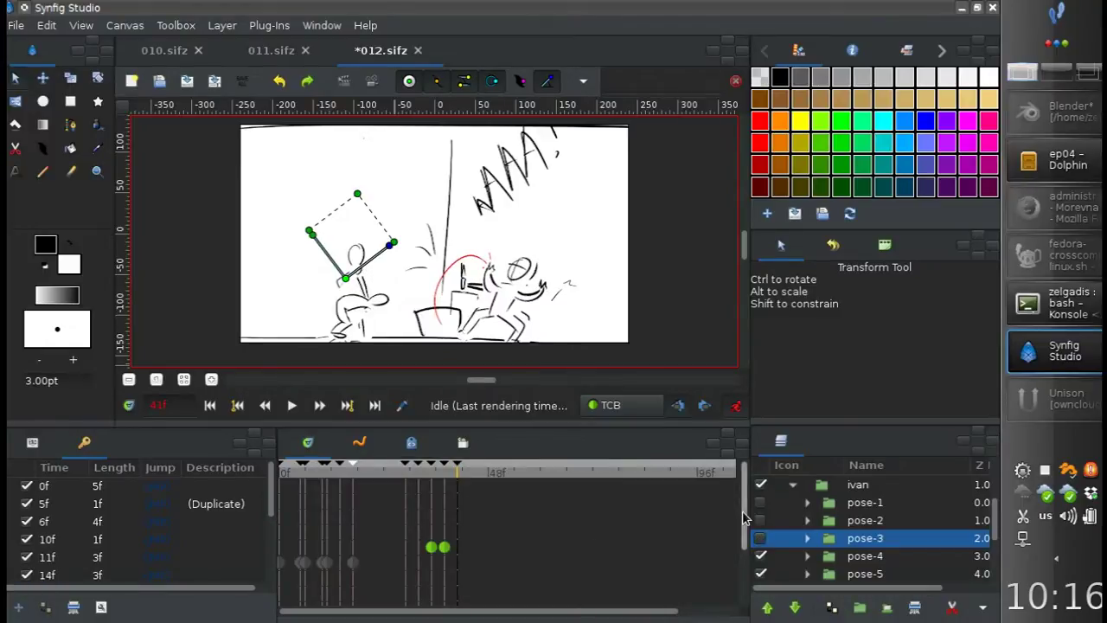
# With animation mode off, move pose-4 down-left and make pose-3 visible
pyautogui.click(735, 404)
pyautogui.click(865, 556)
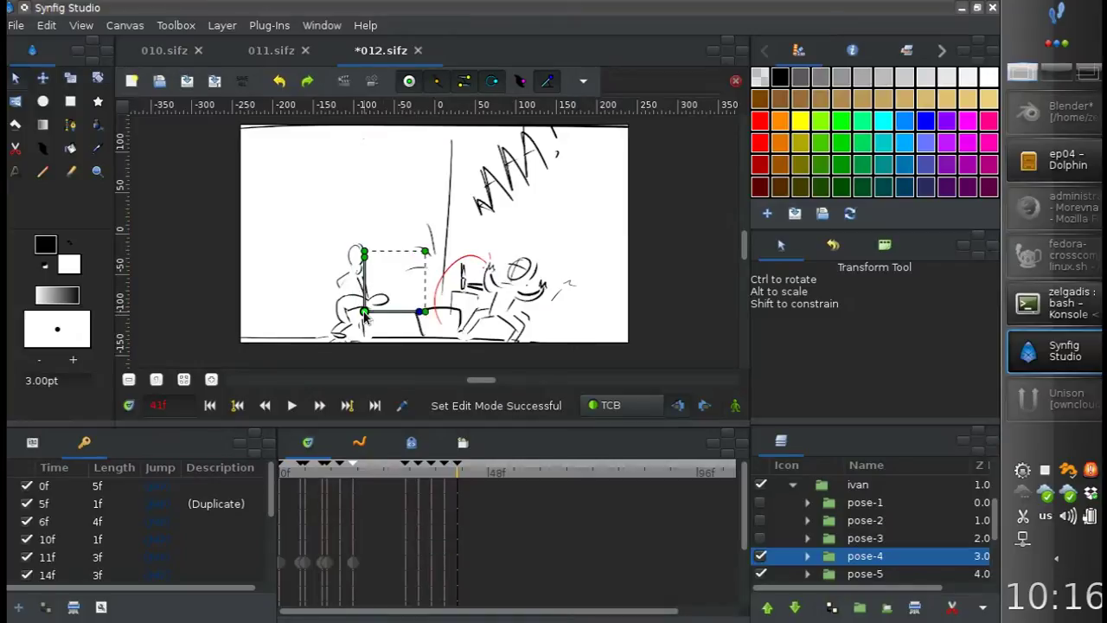
pyautogui.moveTo(369, 316); pyautogui.dragTo(358, 340)
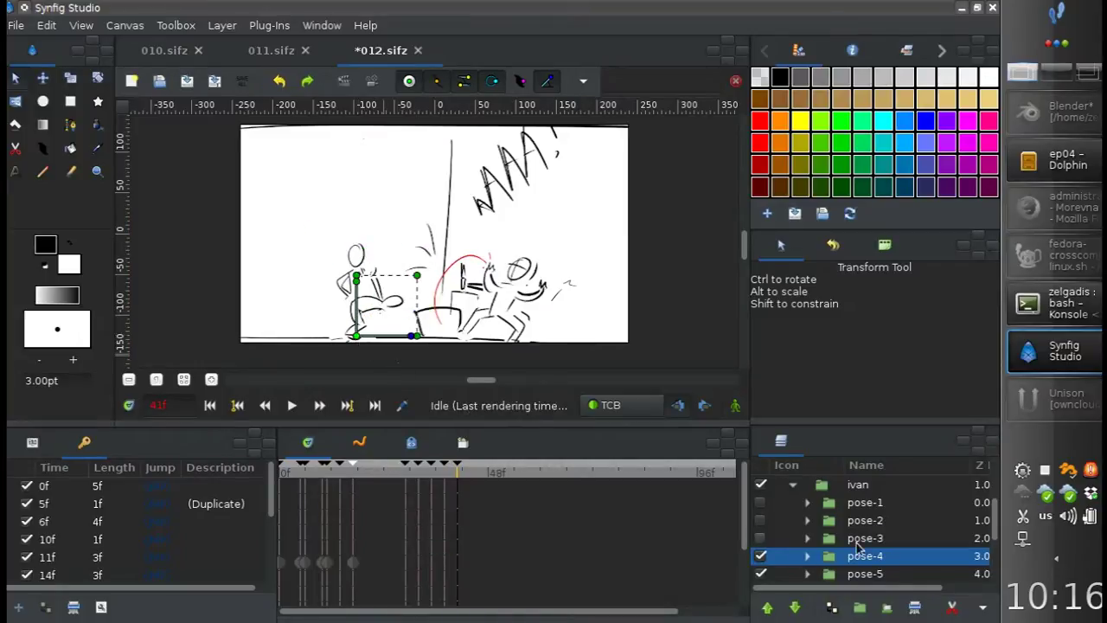
pyautogui.click(856, 539)
pyautogui.click(760, 538)
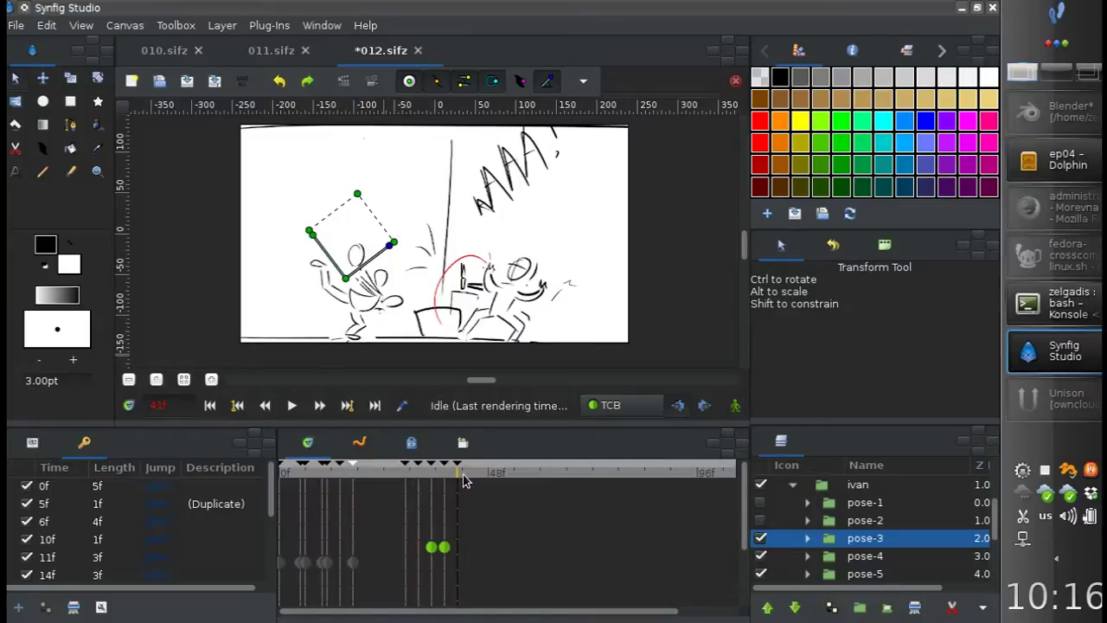
pyautogui.click(833, 557)
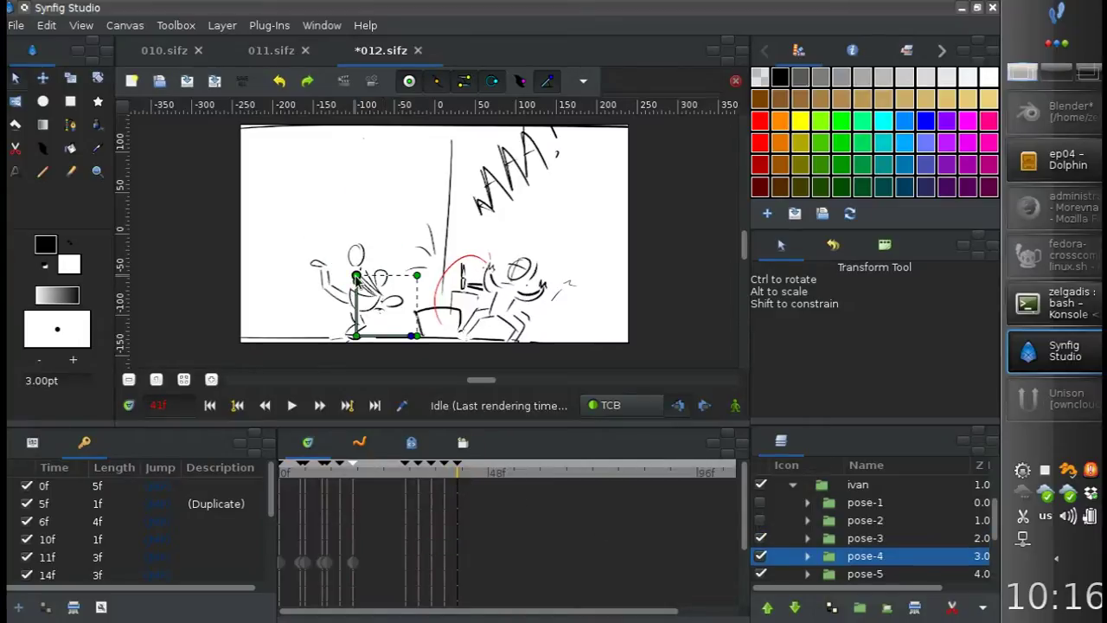
# Step between frames 38 and 42 to compare the poses
pyautogui.click(473, 481)
pyautogui.click(473, 481)
pyautogui.moveTo(465, 478); pyautogui.dragTo(437, 479)
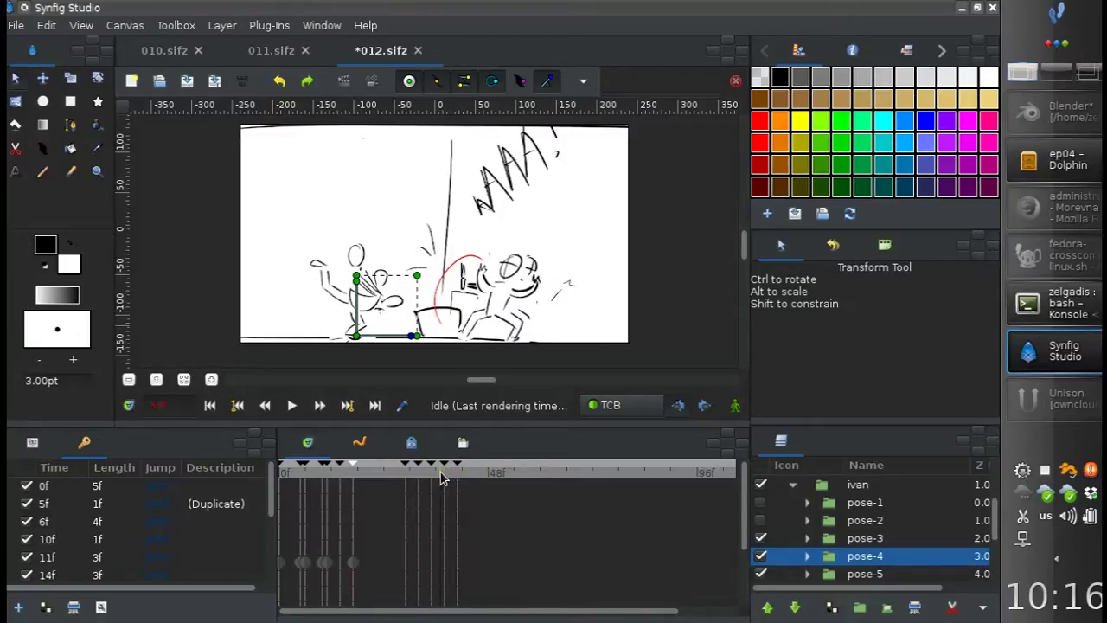
pyautogui.click(458, 467)
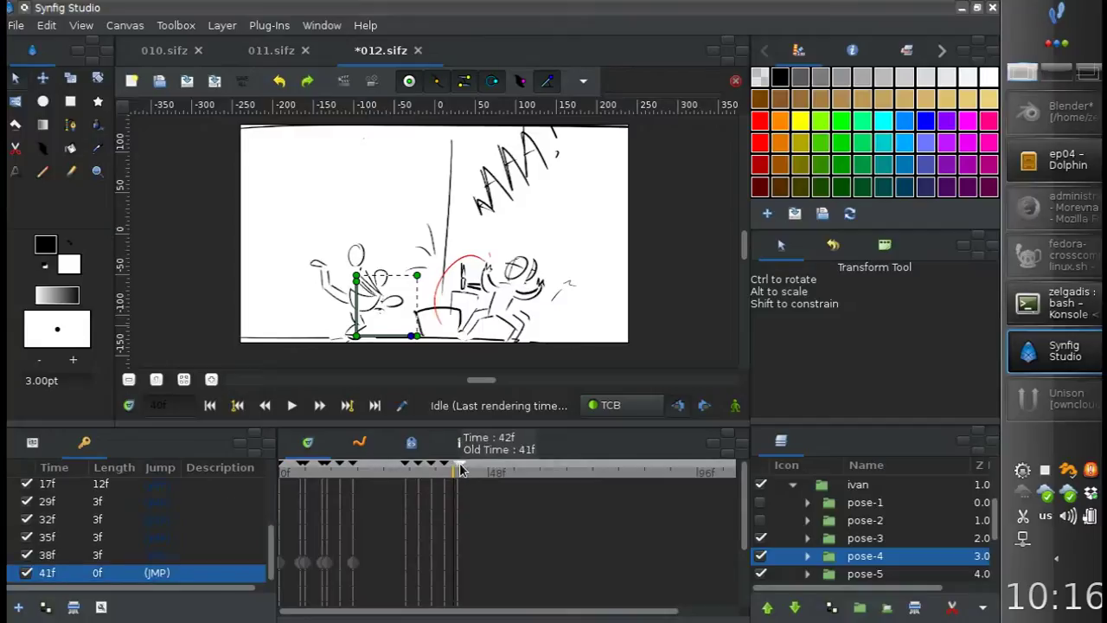
pyautogui.click(355, 280)
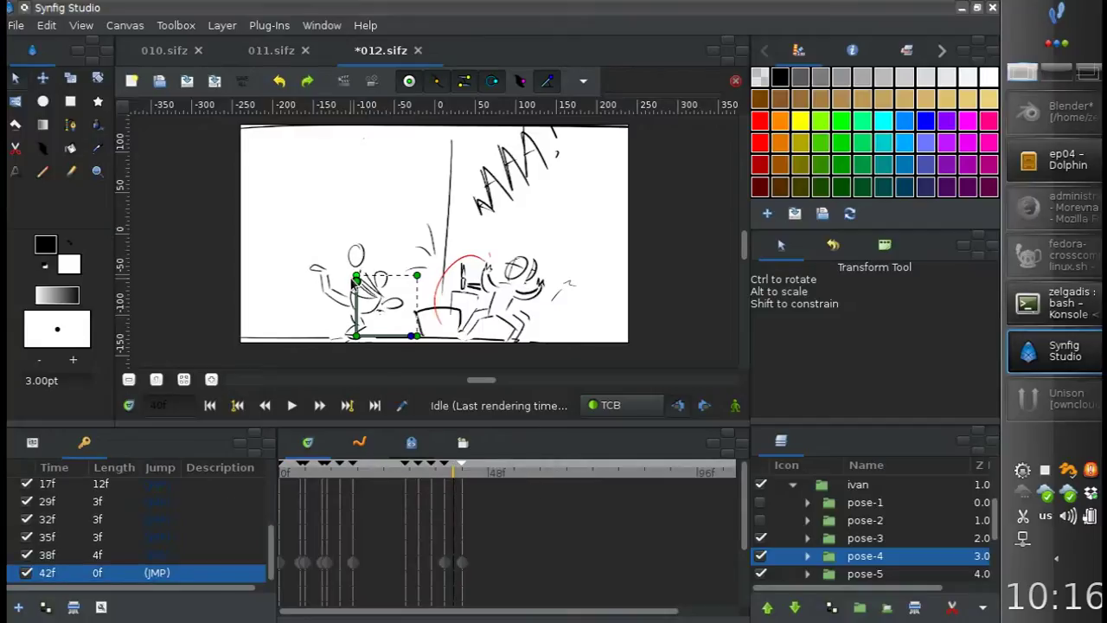
pyautogui.click(439, 463)
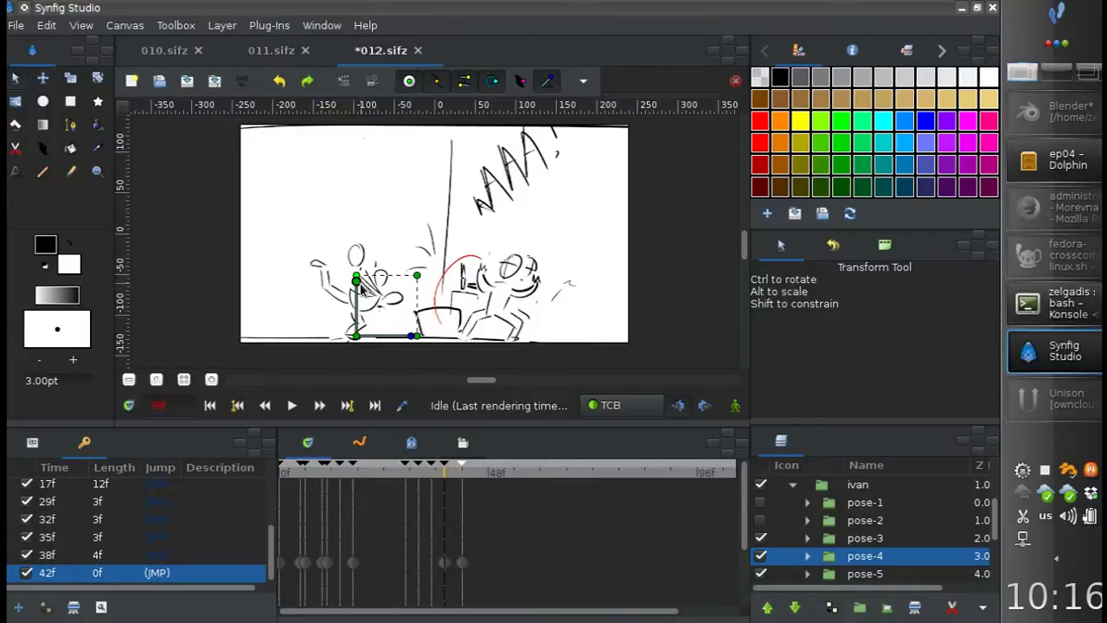
pyautogui.click(458, 475)
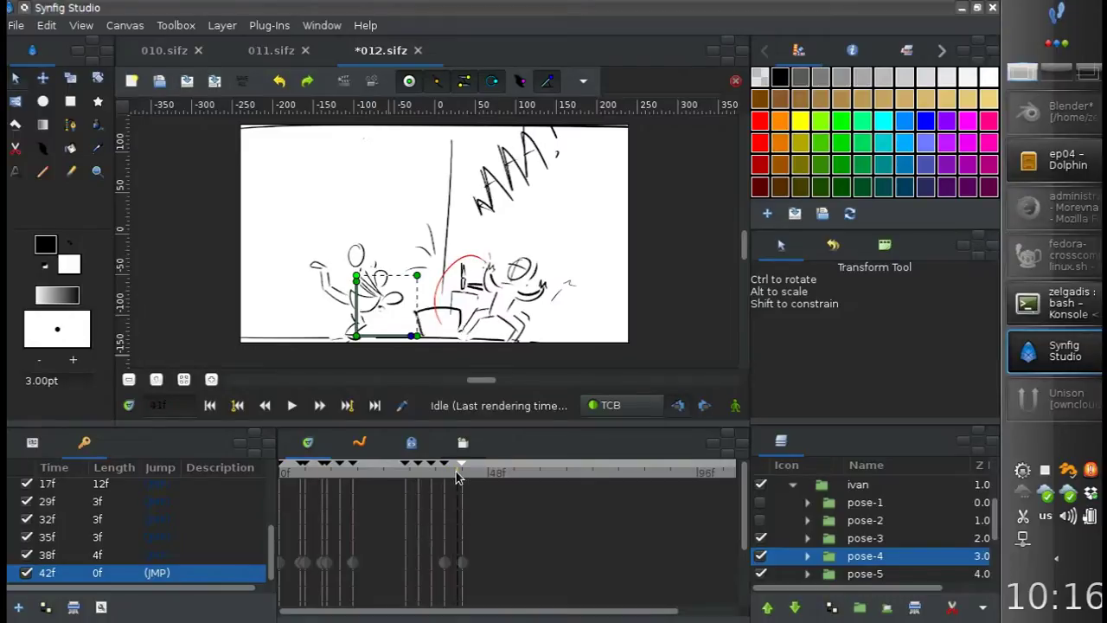
pyautogui.click(448, 474)
# Hide pose-3 at frame 42, select pose-4, and re-enable animation mode
pyautogui.click(834, 539)
pyautogui.click(463, 478)
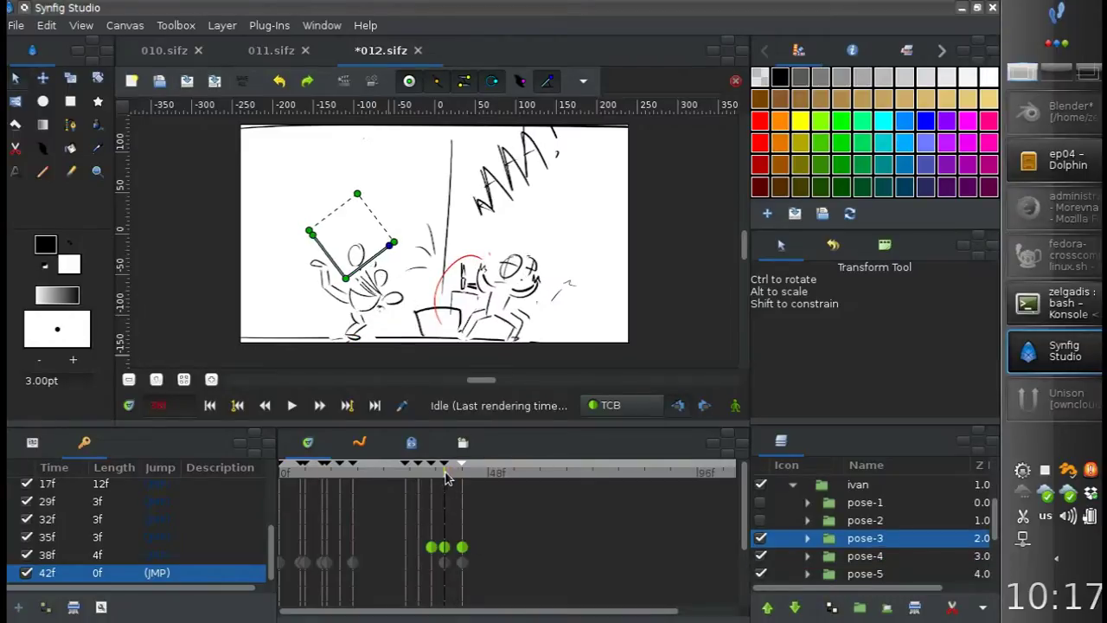
pyautogui.click(854, 556)
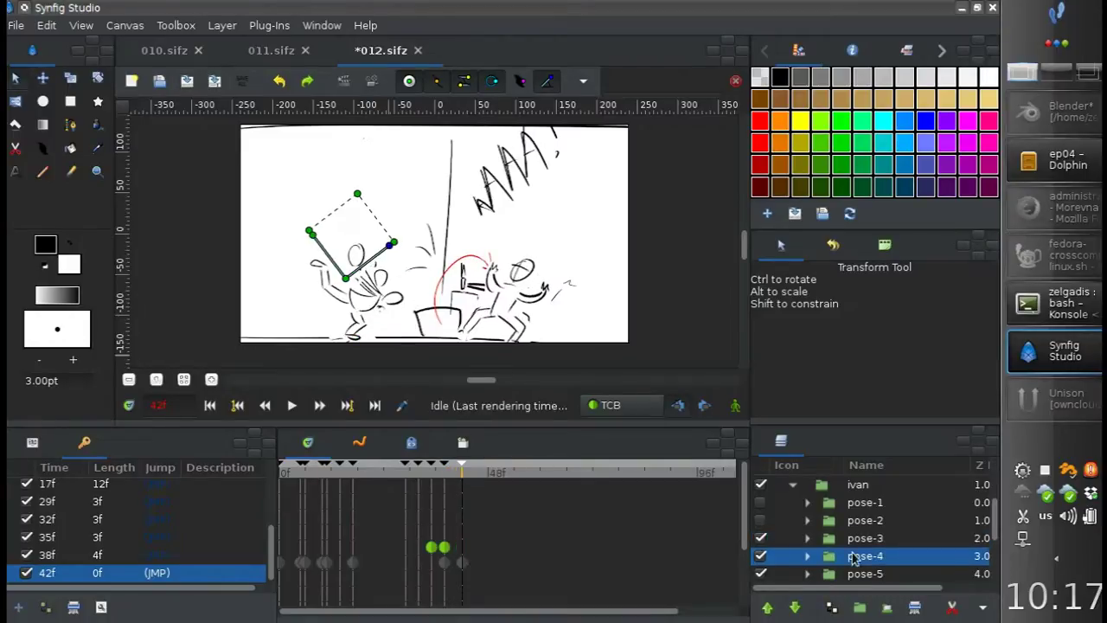
pyautogui.click(770, 540)
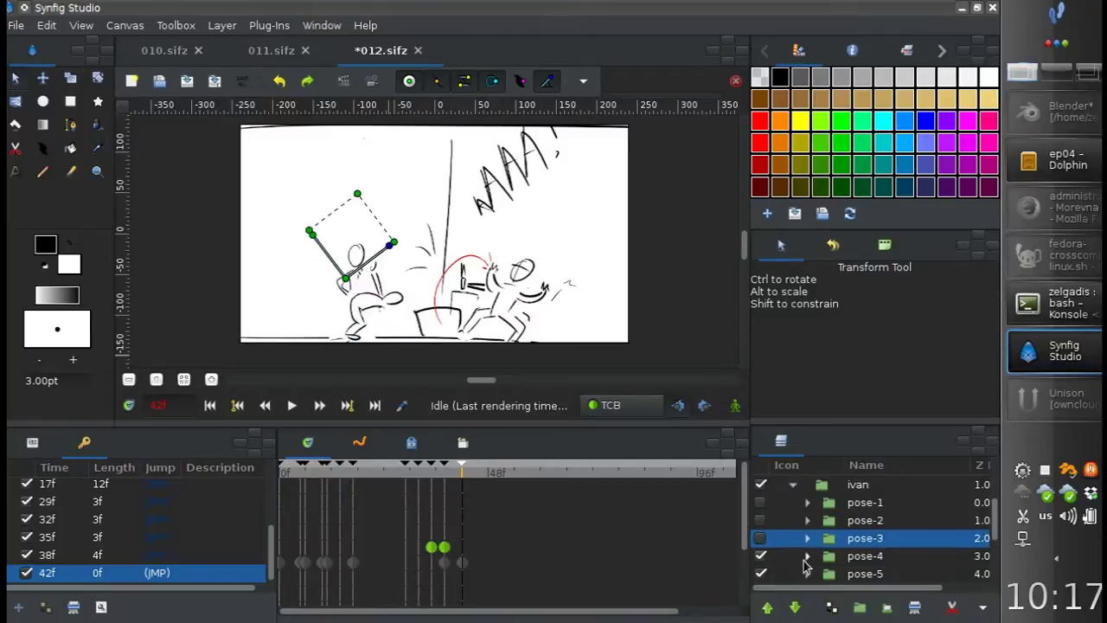
pyautogui.click(835, 560)
pyautogui.click(735, 405)
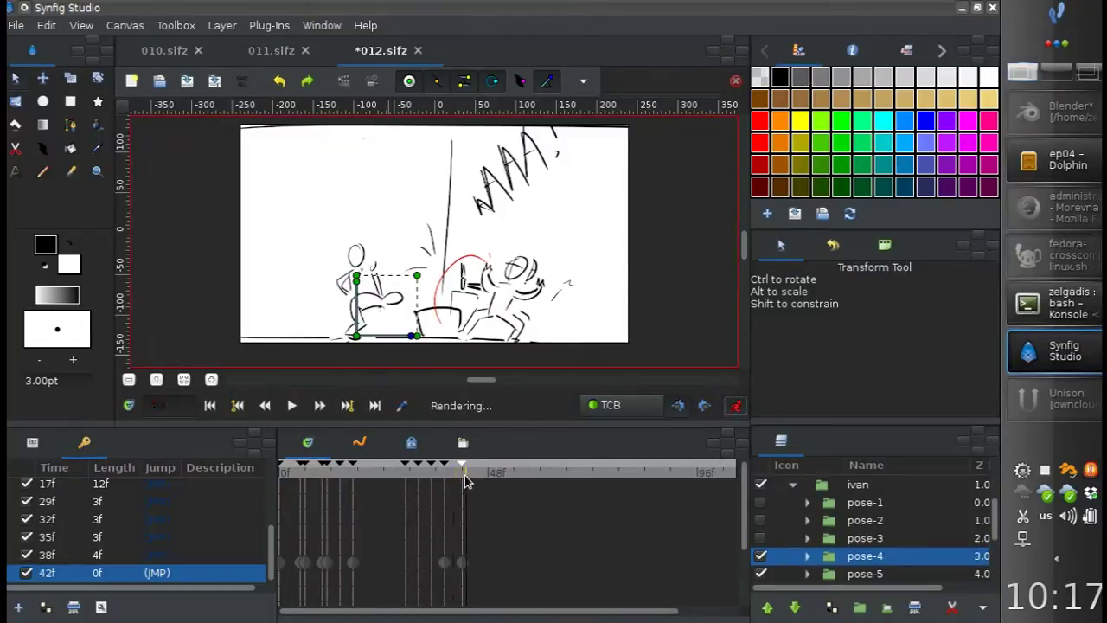
# Move the 42f keyframe to 41f, pose pose-4 at a new 44f keyframe
pyautogui.moveTo(458, 468); pyautogui.dragTo(456, 468)
pyautogui.moveTo(356, 277); pyautogui.dragTo(355, 276)
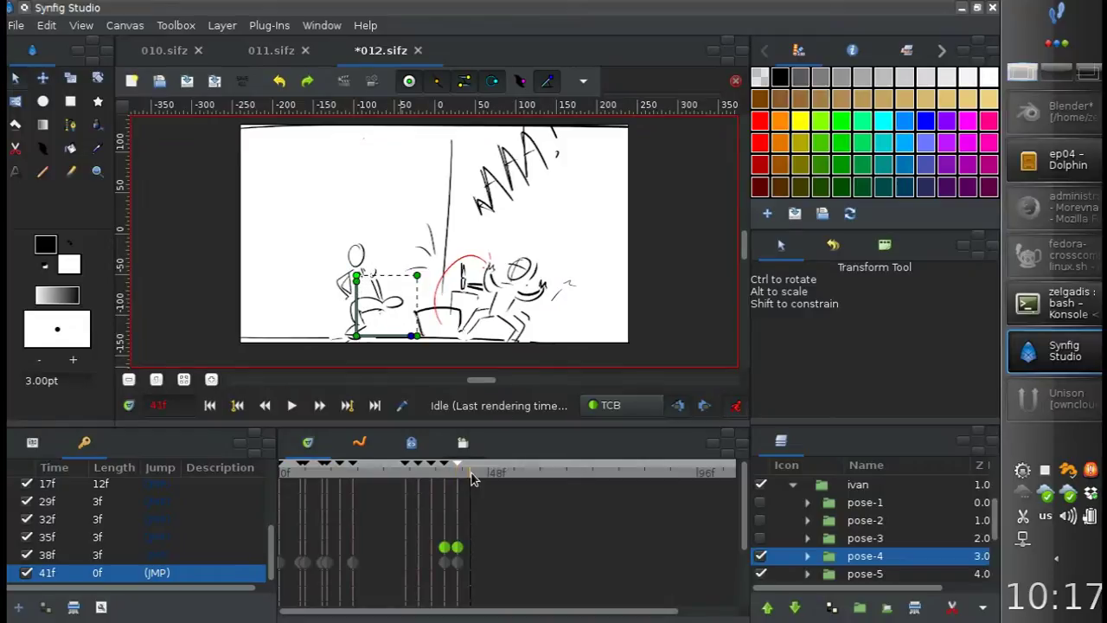
pyautogui.click(19, 607)
pyautogui.moveTo(403, 329); pyautogui.dragTo(396, 321)
pyautogui.moveTo(327, 278); pyautogui.dragTo(326, 282)
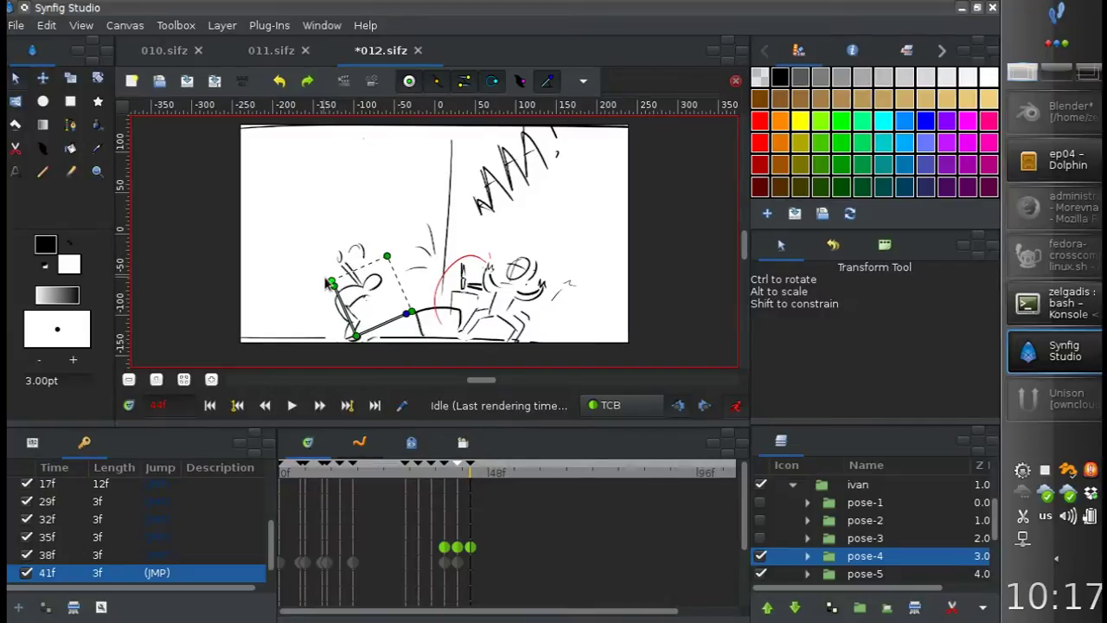
pyautogui.moveTo(474, 471); pyautogui.dragTo(471, 478)
pyautogui.click(359, 281)
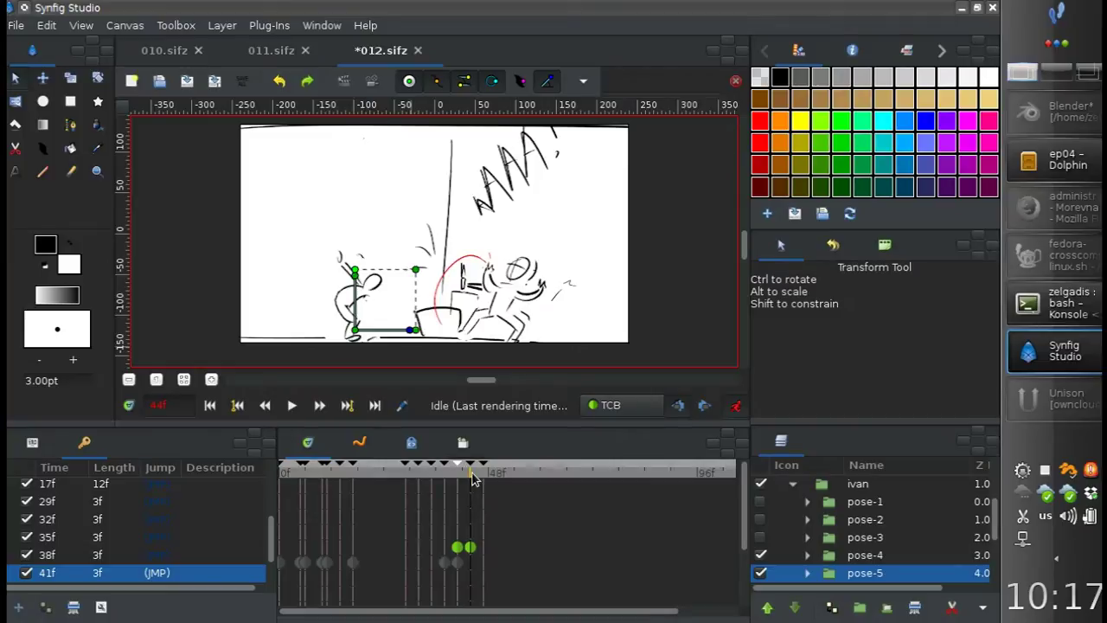
# Change the keyframe lock and, at frame 38f, raise and rotate the pose-4 arm
pyautogui.click(709, 407)
pyautogui.click(356, 277)
pyautogui.click(457, 469)
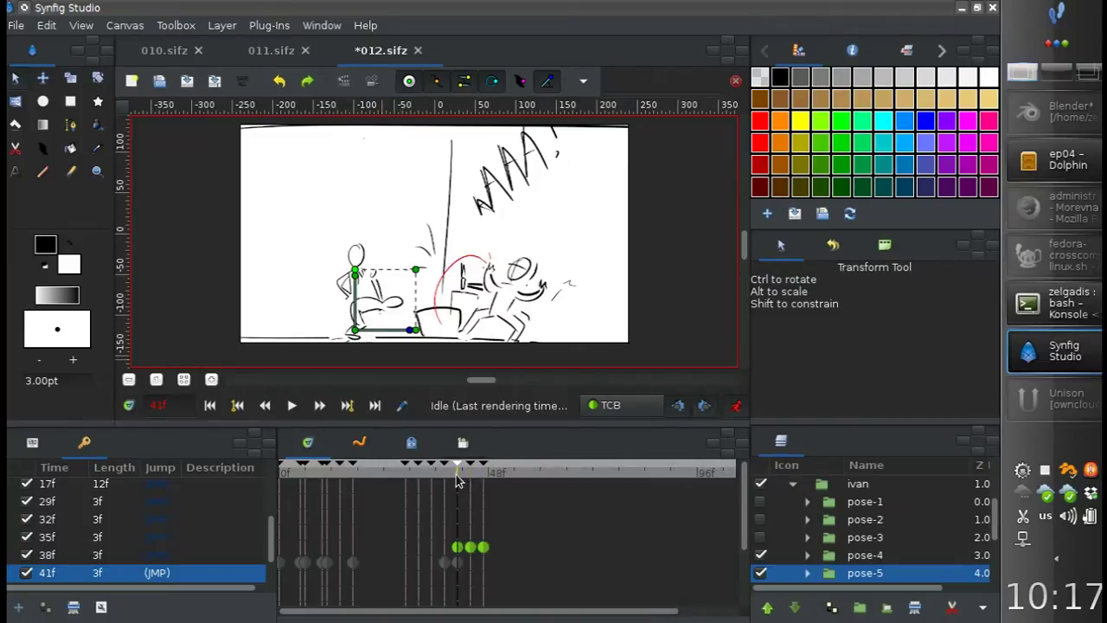
pyautogui.click(844, 537)
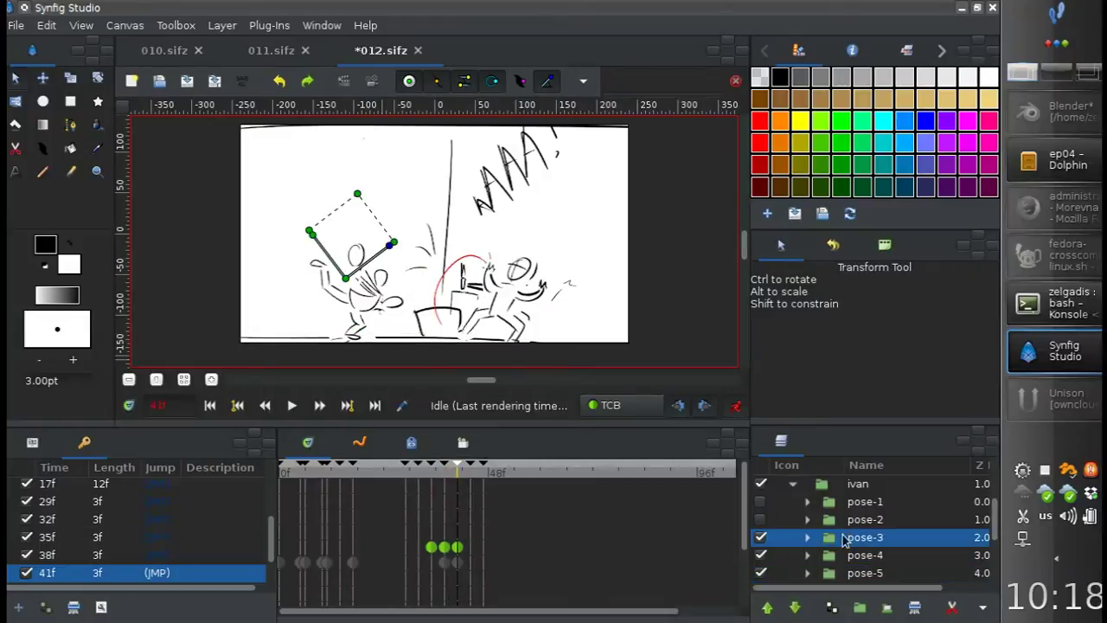
pyautogui.click(457, 474)
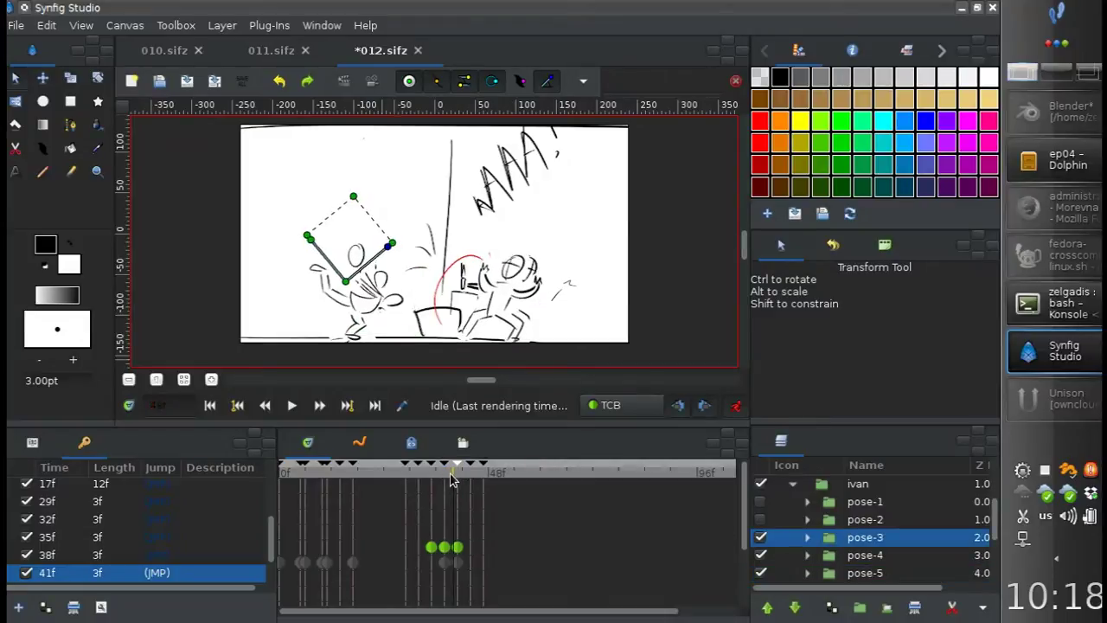
pyautogui.moveTo(457, 475); pyautogui.dragTo(445, 475)
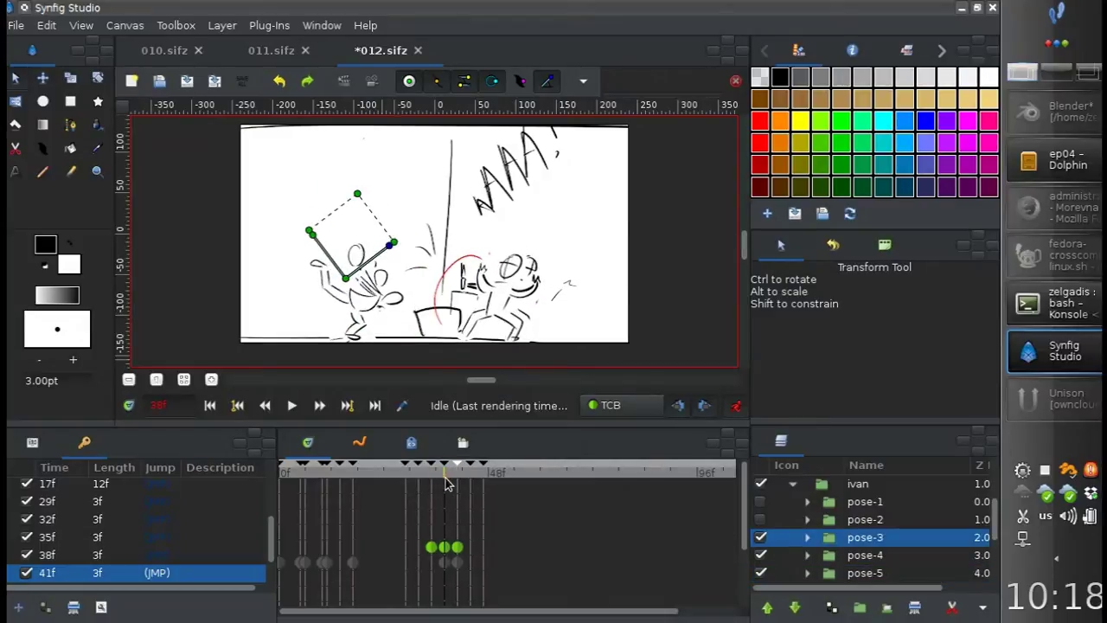
pyautogui.click(388, 309)
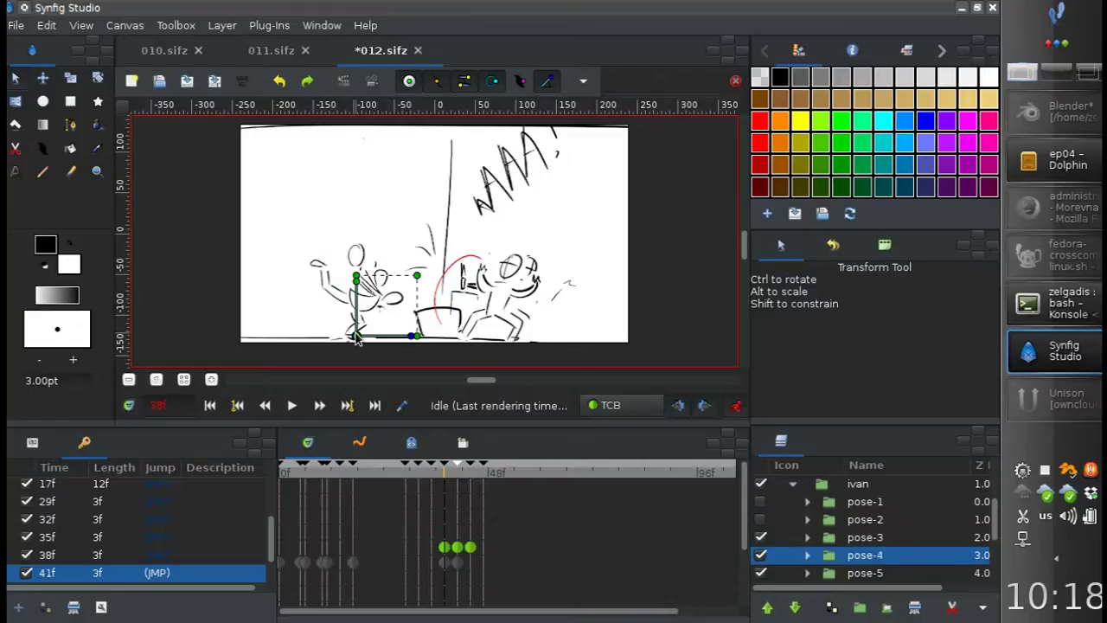
pyautogui.moveTo(358, 336)
pyautogui.mouseDown()
pyautogui.moveTo(364, 295)
pyautogui.moveTo(353, 296)
pyautogui.mouseUp()
# At 35f, lift the pose-4 arm and tilt it slightly clockwise, then review the motion
pyautogui.moveTo(446, 472); pyautogui.dragTo(445, 471)
pyautogui.press('[')
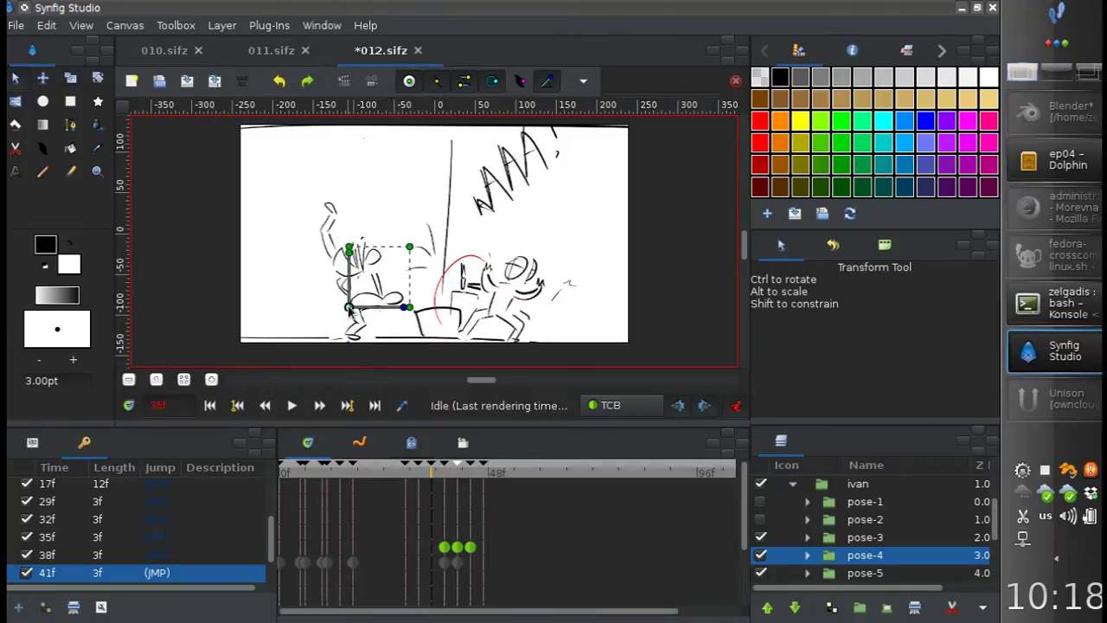
pyautogui.moveTo(349, 309); pyautogui.dragTo(349, 287)
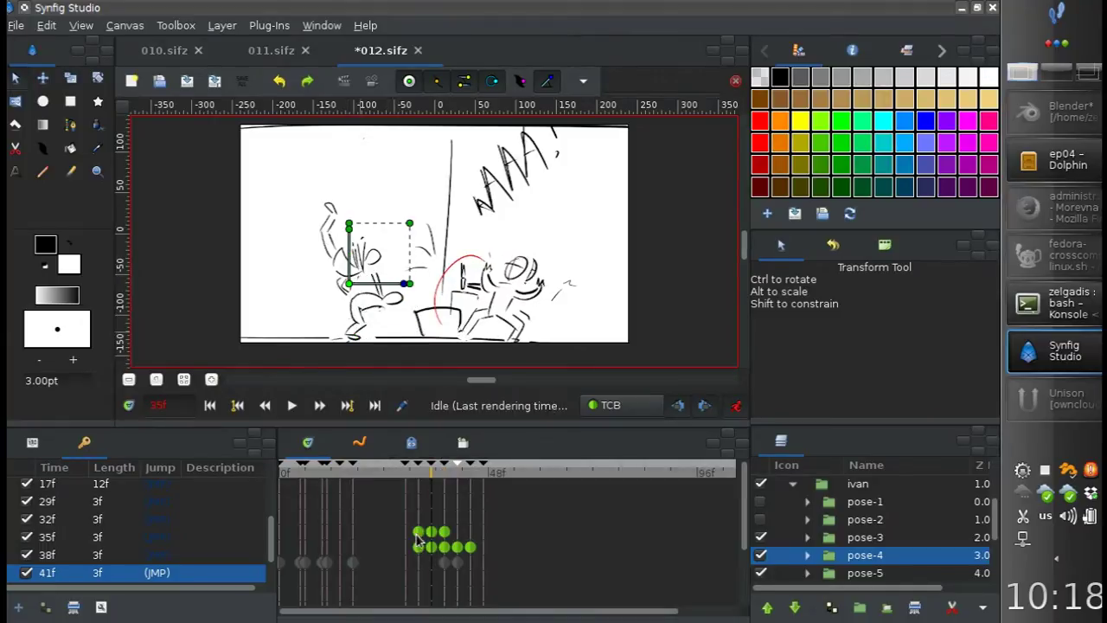
pyautogui.moveTo(349, 283)
pyautogui.mouseDown()
pyautogui.moveTo(337, 258)
pyautogui.moveTo(390, 265)
pyautogui.moveTo(389, 279)
pyautogui.moveTo(345, 273)
pyautogui.moveTo(346, 263)
pyautogui.mouseUp()
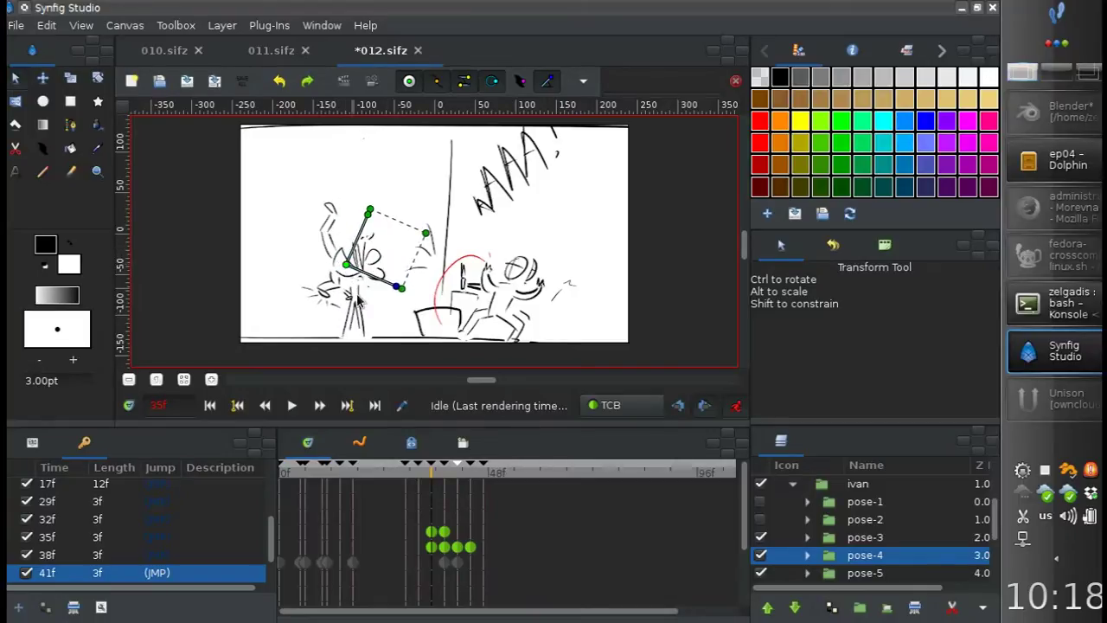
pyautogui.moveTo(433, 478); pyautogui.dragTo(471, 477)
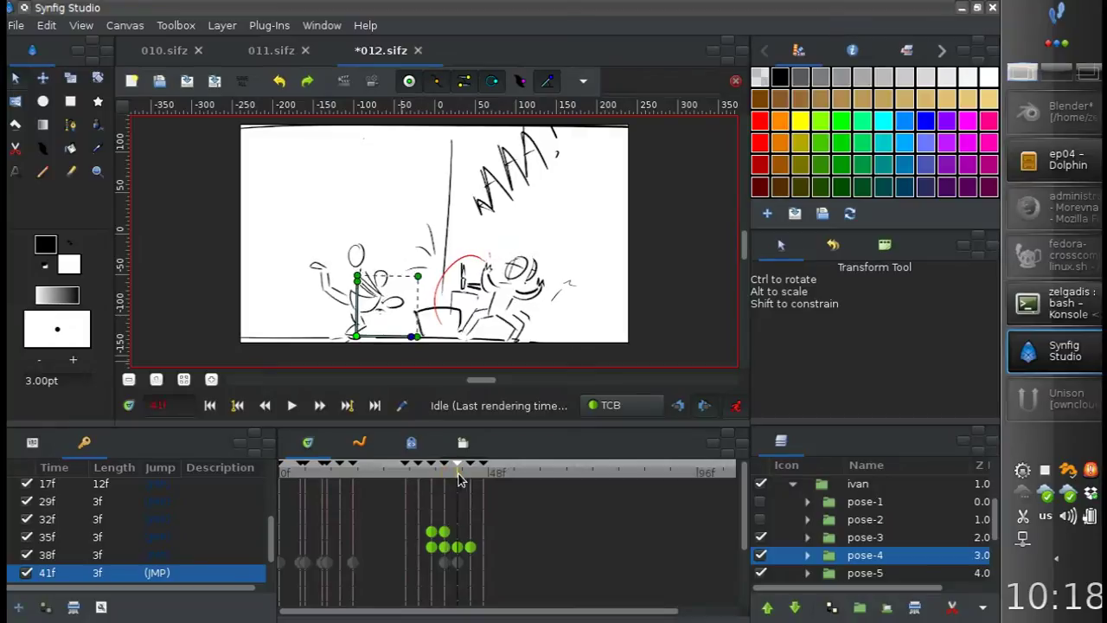
pyautogui.moveTo(469, 475); pyautogui.dragTo(420, 477)
# At 32f, show the pose-3 layer and rotate its arm upward
pyautogui.click(760, 520)
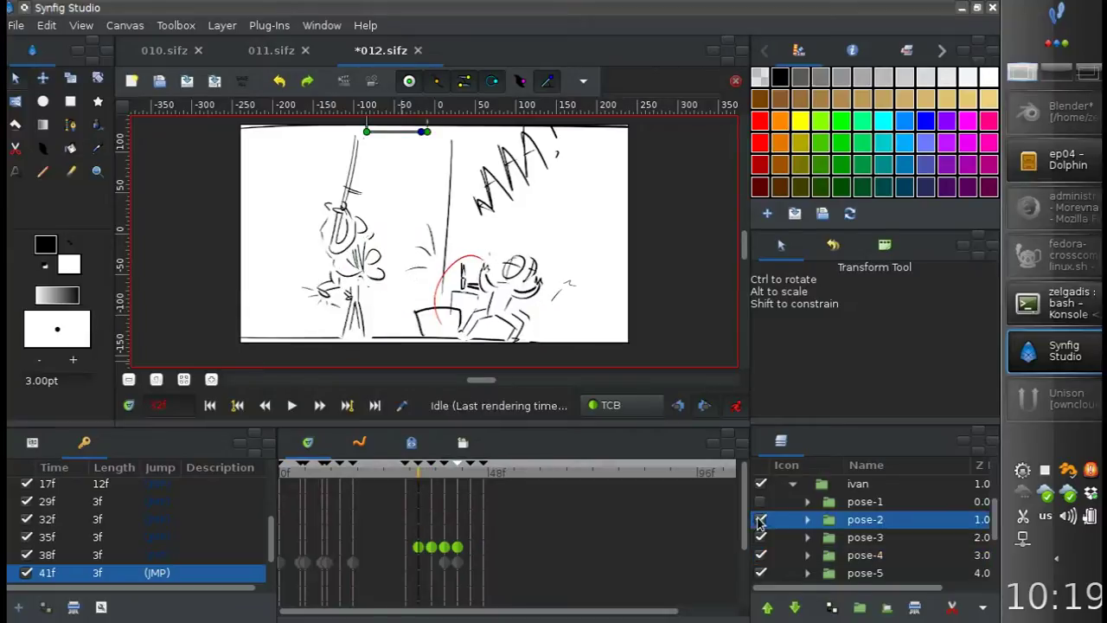
pyautogui.click(832, 540)
pyautogui.click(760, 537)
pyautogui.moveTo(399, 236)
pyautogui.mouseDown()
pyautogui.moveTo(390, 268)
pyautogui.moveTo(352, 239)
pyautogui.mouseUp()
# At 29f, make pose-1 visible, swing the pose-2 arm upward, and leave animation mode
pyautogui.moveTo(418, 479); pyautogui.dragTo(406, 479)
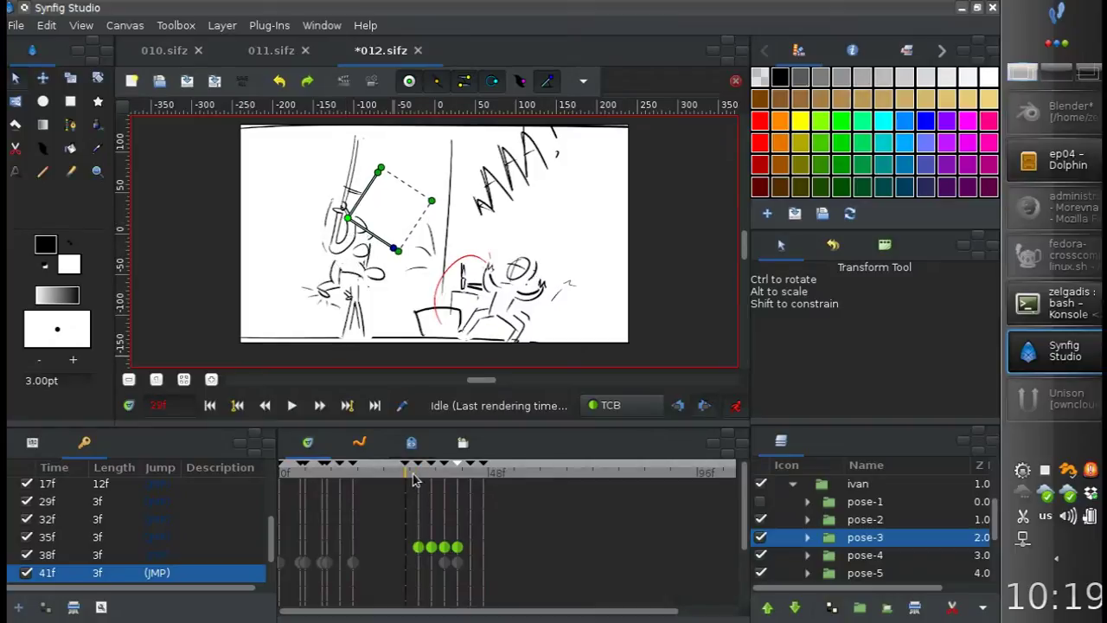
pyautogui.click(837, 519)
pyautogui.click(760, 502)
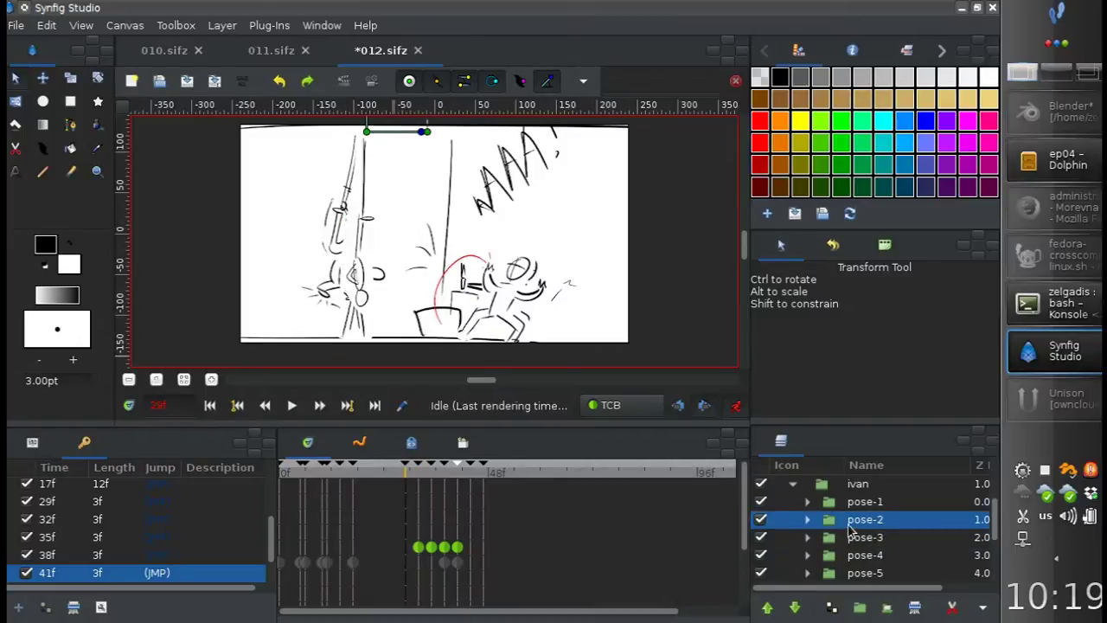
pyautogui.moveTo(423, 132); pyautogui.dragTo(421, 126)
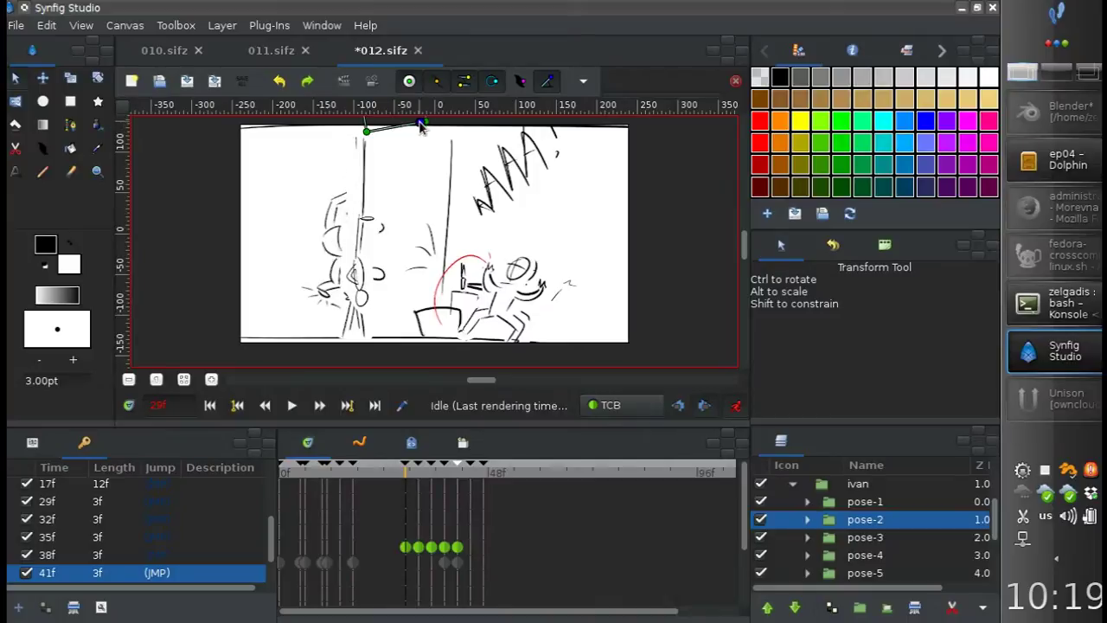
pyautogui.click(734, 404)
# Enable Z Range on the ivan group with a Z Range Blur of 1.0
pyautogui.click(855, 483)
pyautogui.click(792, 483)
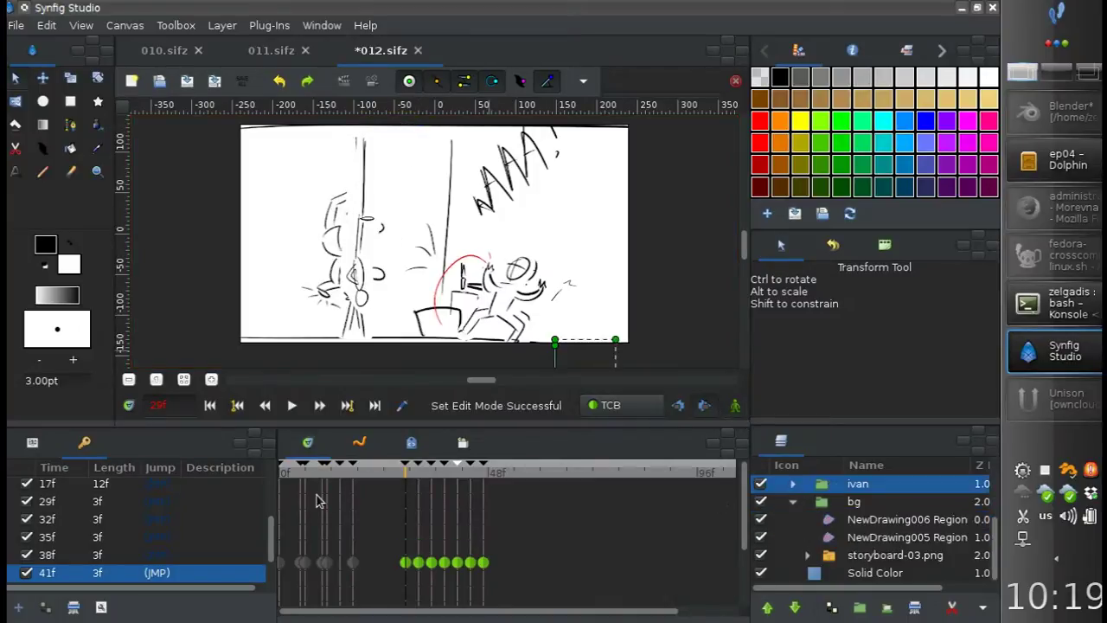
pyautogui.moveTo(407, 478); pyautogui.dragTo(409, 486)
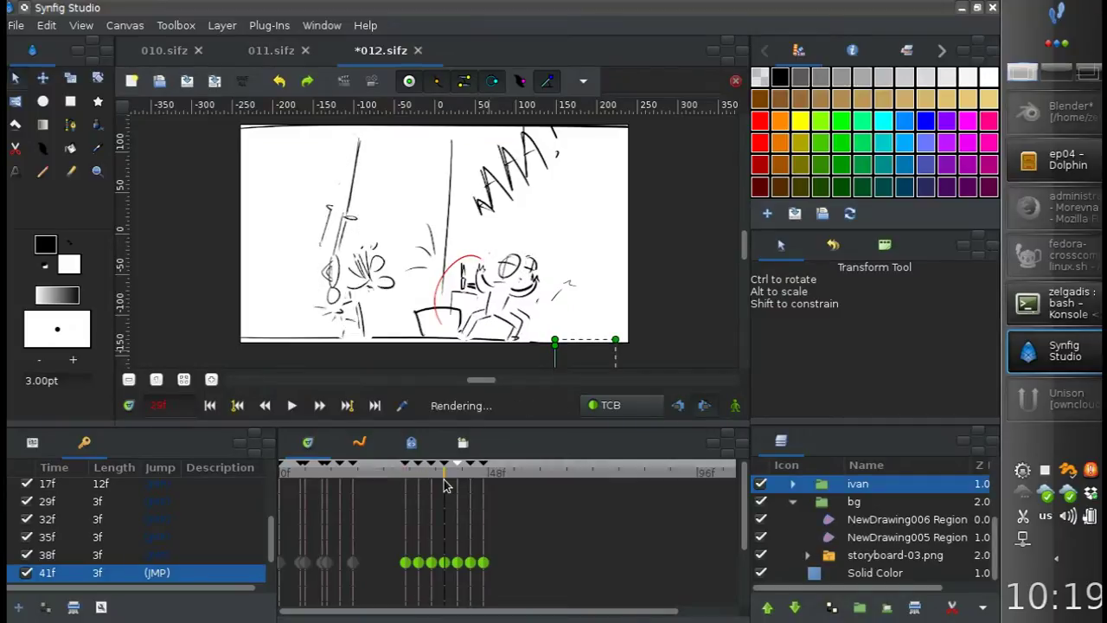
pyautogui.click(131, 551)
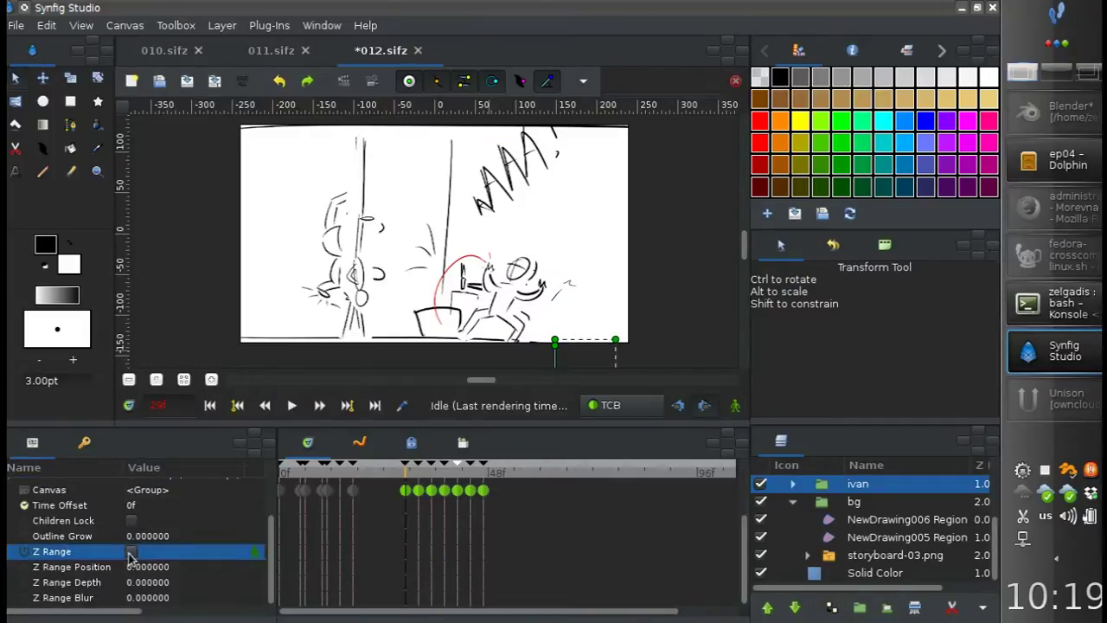
pyautogui.click(147, 598)
pyautogui.write('1')
pyautogui.press('Return')
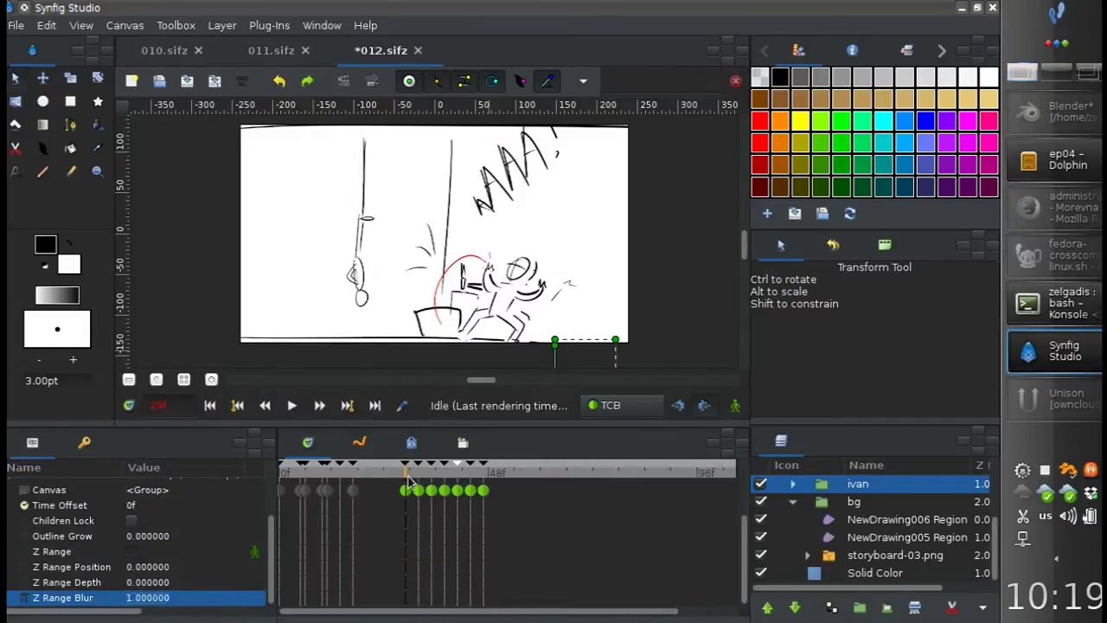
# Set default interpolation to Clamped, enter animate mode, and key Z Range Position 1 at 32f
pyautogui.click(623, 405)
pyautogui.click(619, 383)
pyautogui.click(735, 405)
pyautogui.click(418, 474)
pyautogui.click(147, 567)
pyautogui.write('1')
pyautogui.press('Return')
# Toggle the keyframe lock, re-key Z Range Position 1, then key 2 at 35f
pyautogui.click(677, 406)
pyautogui.click(147, 566)
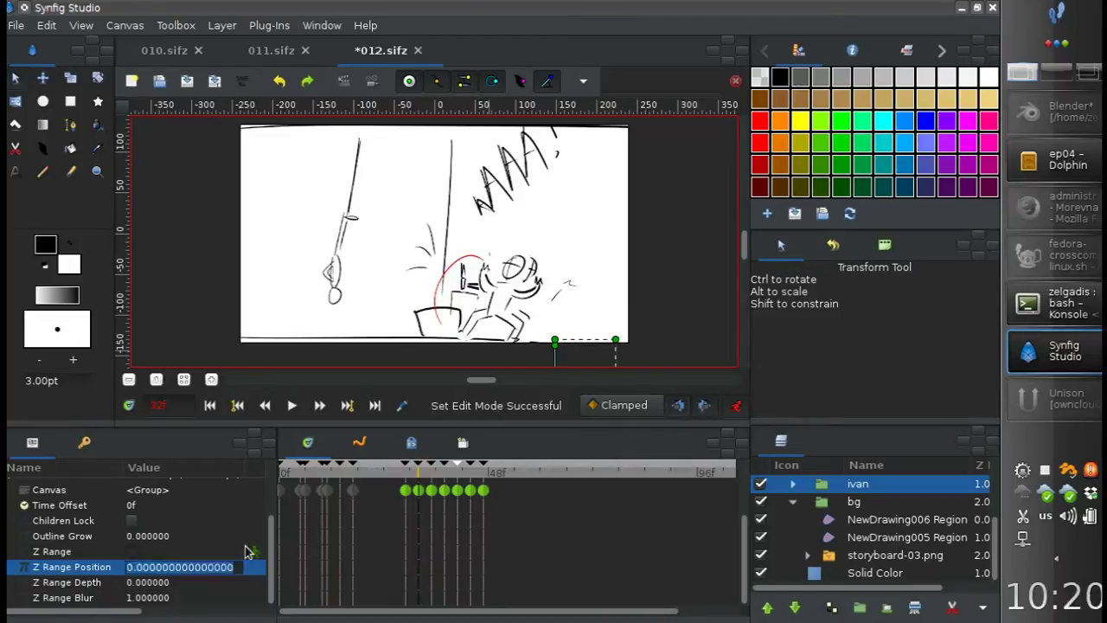
pyautogui.write('1')
pyautogui.press('Return')
pyautogui.click(704, 405)
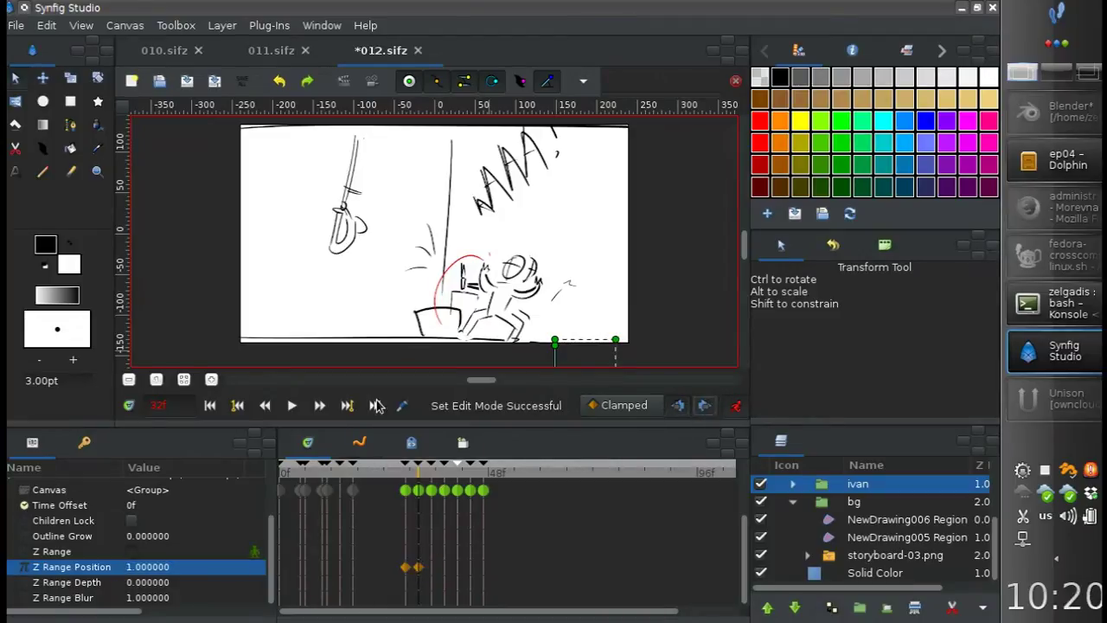
pyautogui.click(347, 405)
pyautogui.click(147, 566)
pyautogui.write('2')
pyautogui.press('Return')
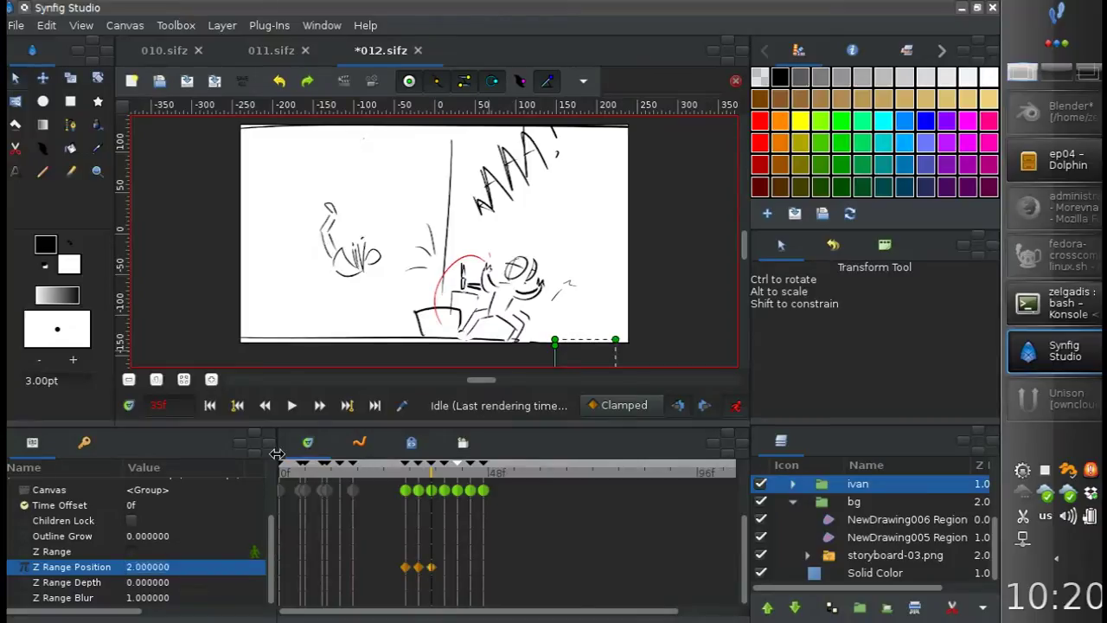
# Key Z Range Position 3 and 4 on the next two keyframes
pyautogui.click(347, 405)
pyautogui.click(207, 566)
pyautogui.write('3')
pyautogui.press('Return')
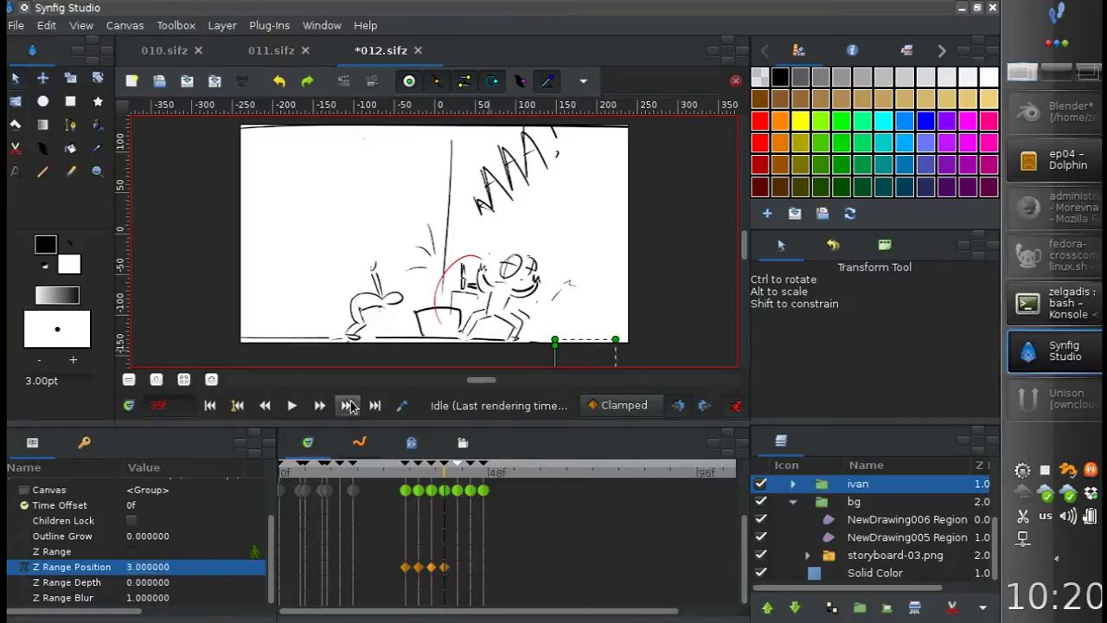
pyautogui.click(347, 405)
pyautogui.click(205, 566)
pyautogui.write('4')
pyautogui.press('Return')
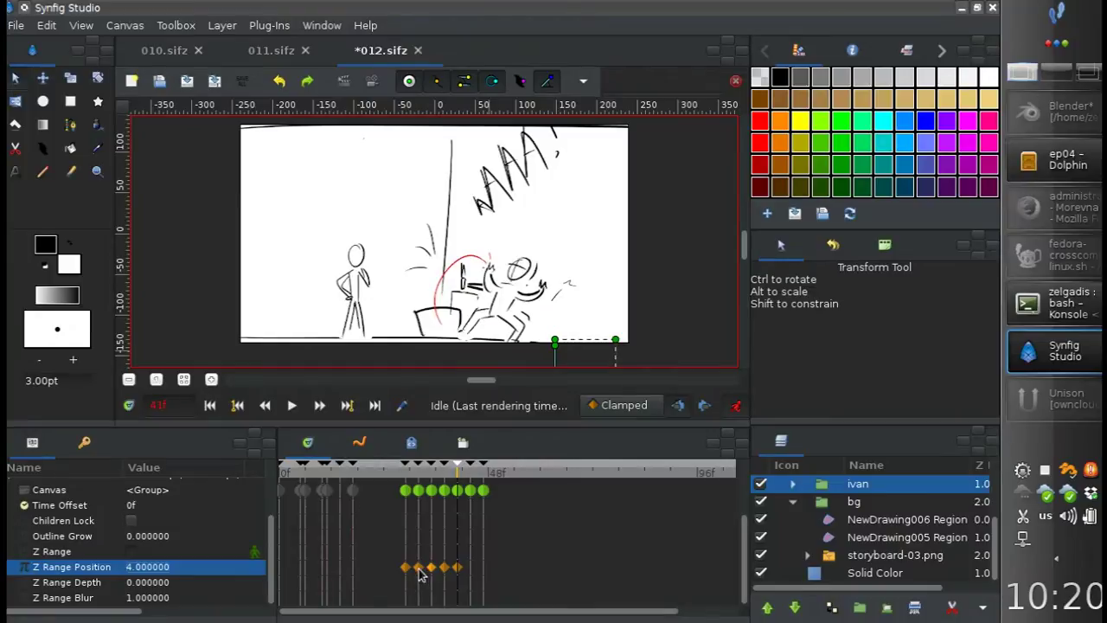
# Re-key Z Range Position 1 at 32f and 2 at 34f
pyautogui.moveTo(456, 484)
pyautogui.mouseDown()
pyautogui.moveTo(475, 486)
pyautogui.moveTo(421, 487)
pyautogui.mouseUp()
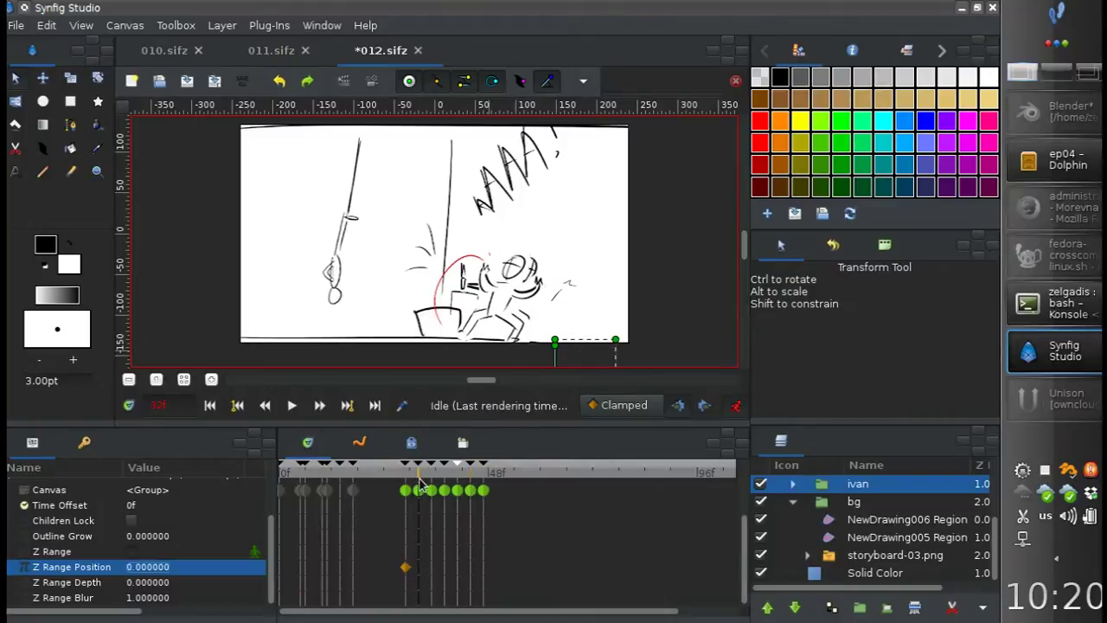
pyautogui.write('1')
pyautogui.press('Return')
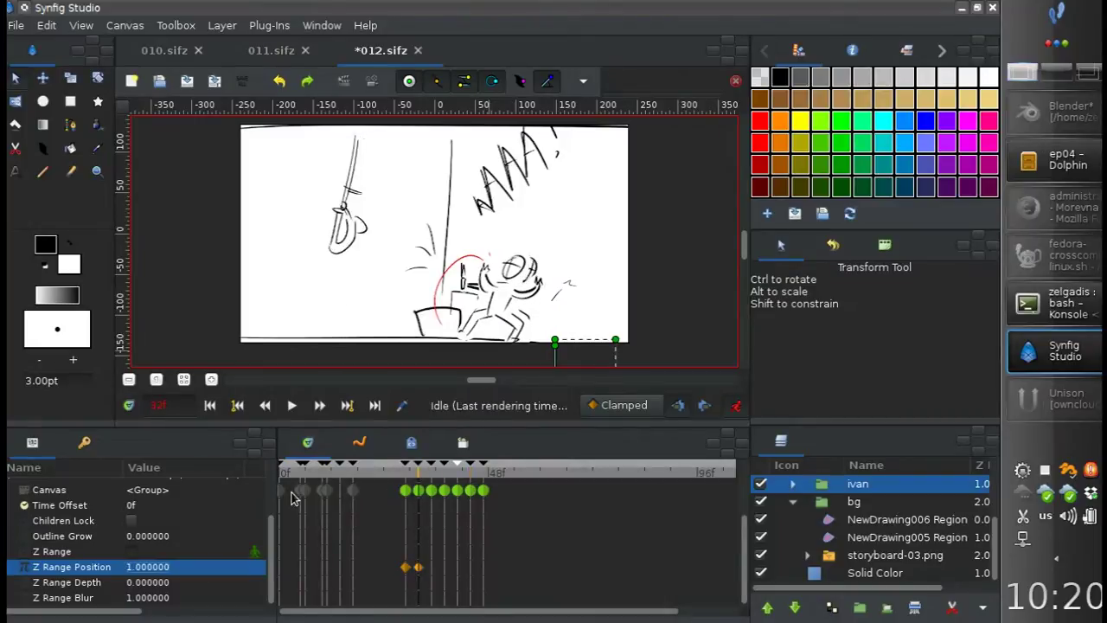
pyautogui.moveTo(422, 478); pyautogui.dragTo(432, 480)
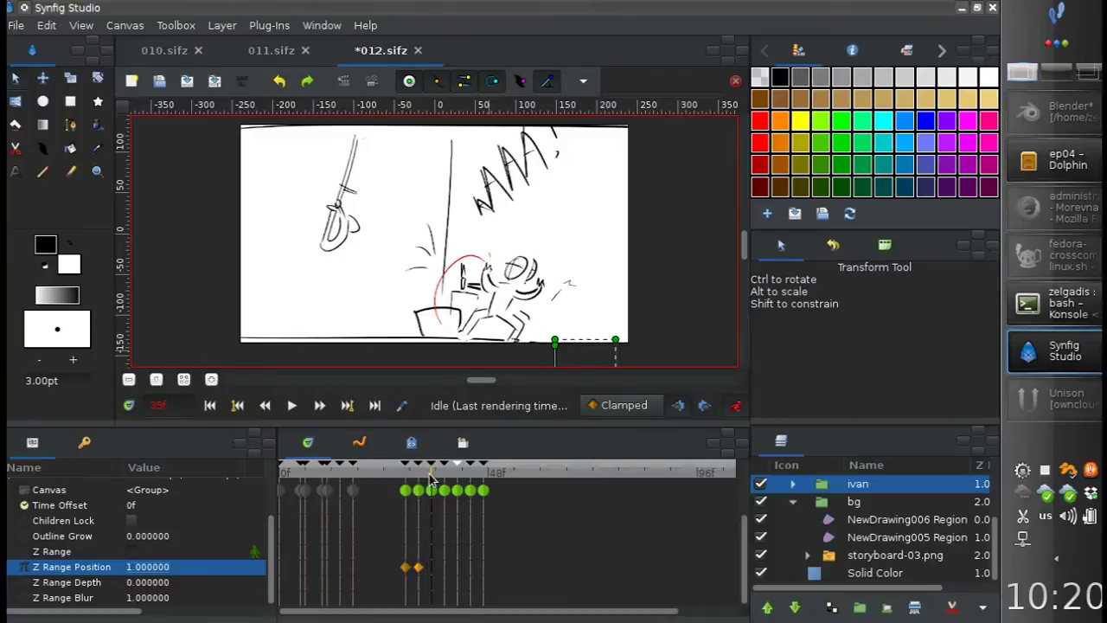
pyautogui.hotkey('ctrl', ',')
pyautogui.tripleClick(147, 566)
pyautogui.write('2')
pyautogui.press('Return')
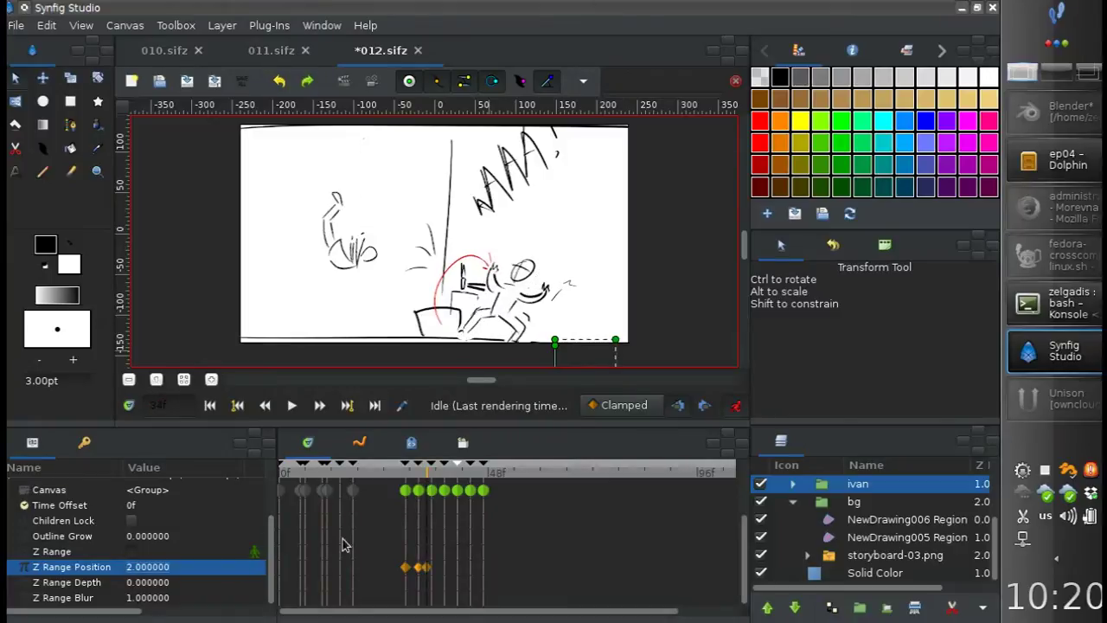
# Key Z Range Position 3 at 38f and 4 around 41f, then save the scene
pyautogui.moveTo(428, 474); pyautogui.dragTo(444, 487)
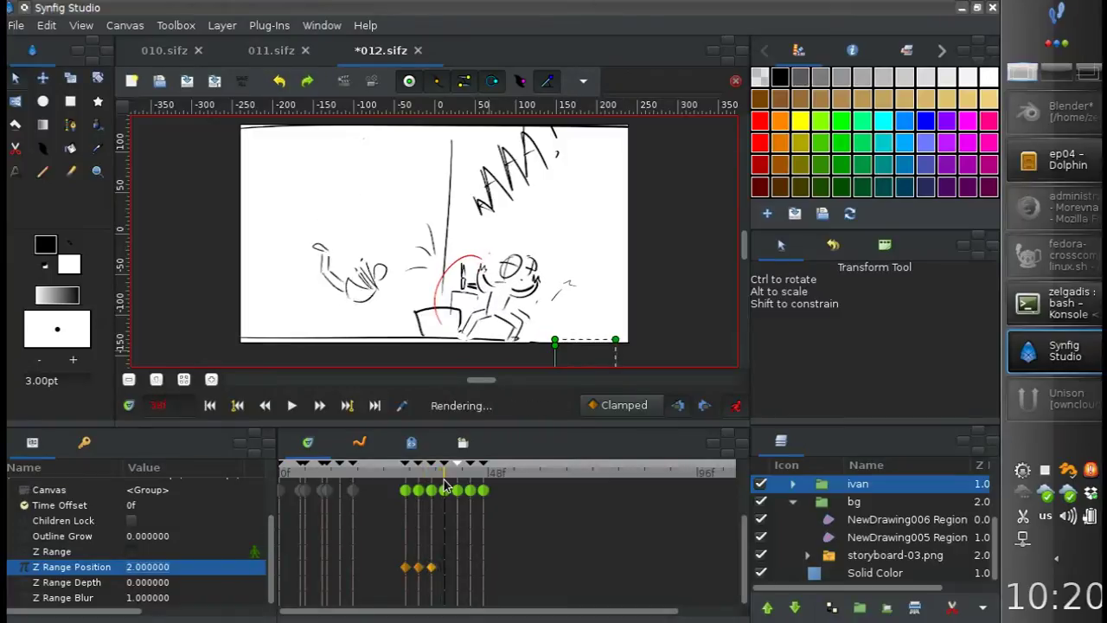
pyautogui.tripleClick(186, 568)
pyautogui.write('3')
pyautogui.press('Return')
pyautogui.click(460, 476)
pyautogui.click(469, 481)
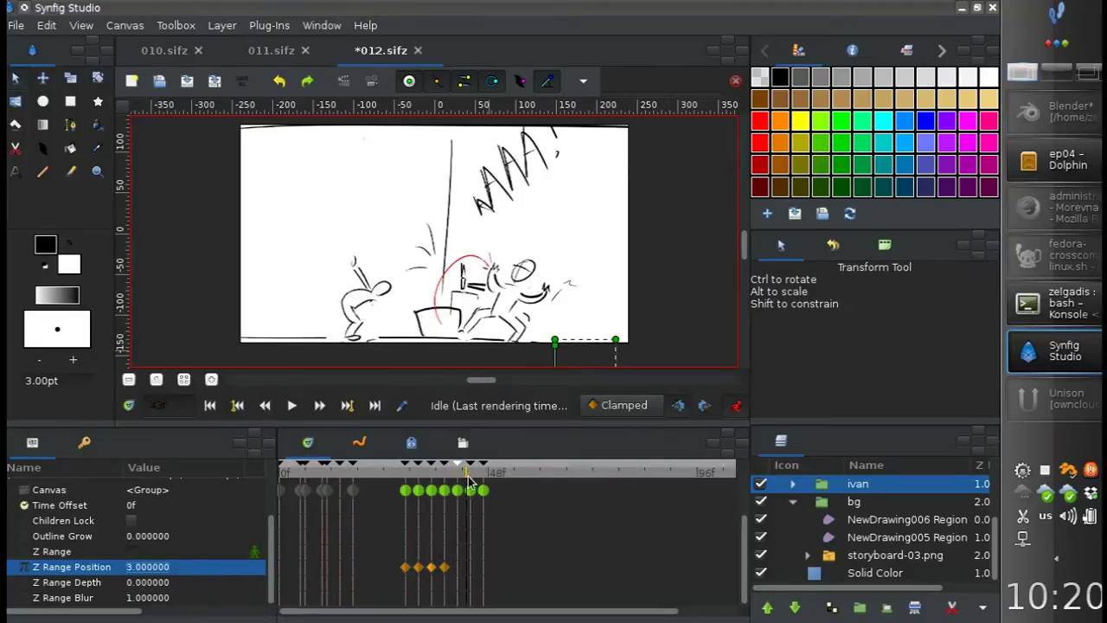
pyautogui.press('Return')
pyautogui.click(396, 472)
# Save, render a preview, play it through twice, then close the preview window
pyautogui.hotkey('ctrl', 's')
pyautogui.click(343, 81)
pyautogui.click(593, 412)
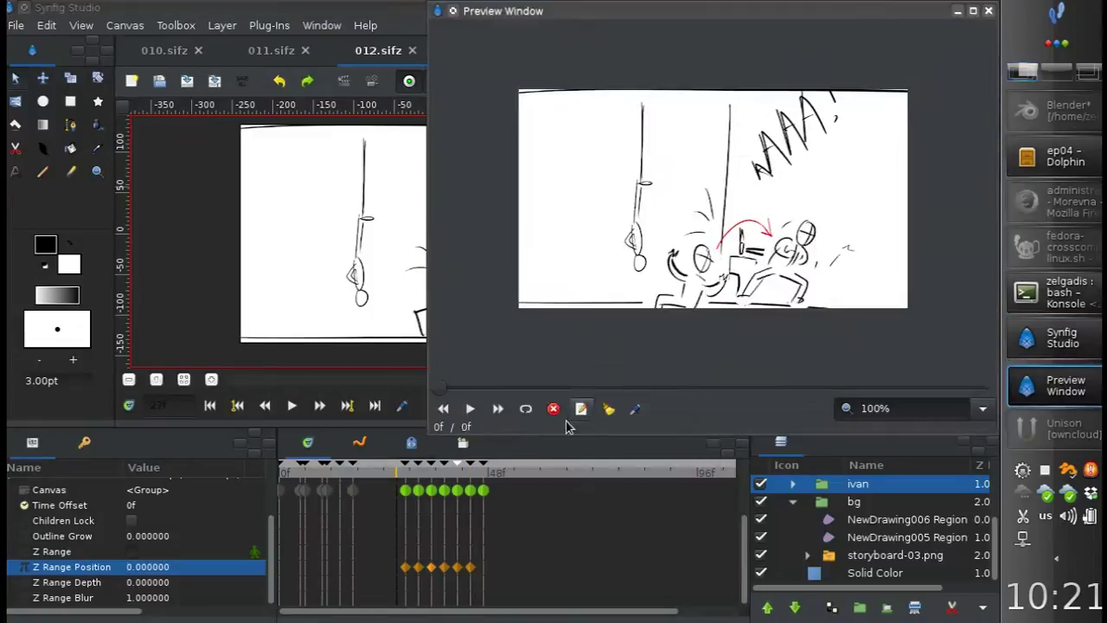
pyautogui.moveTo(601, 10); pyautogui.dragTo(400, 45)
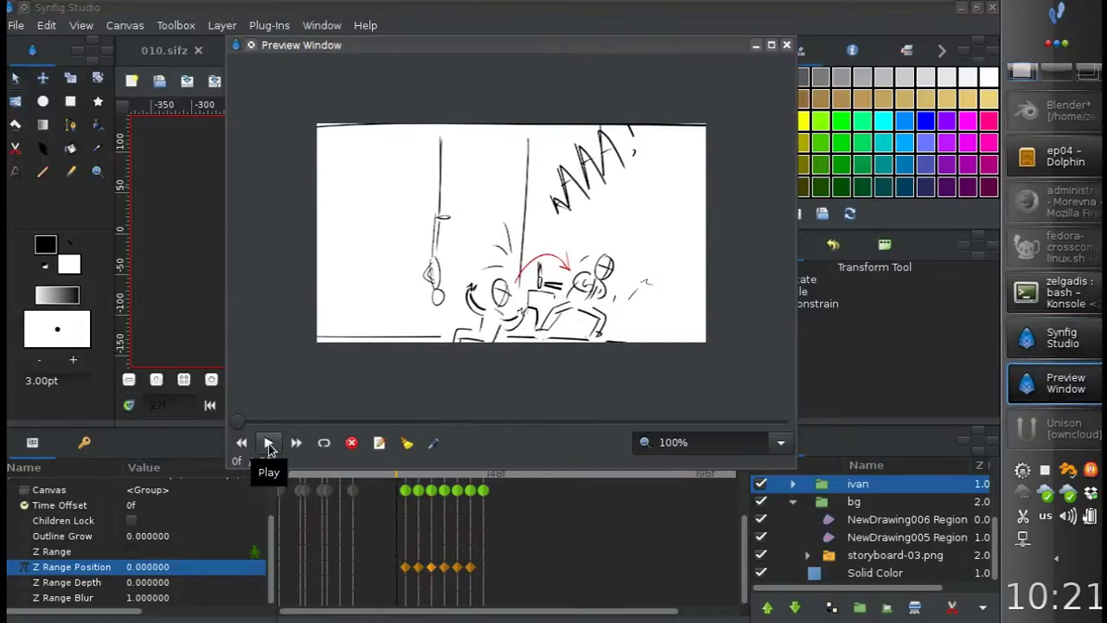
pyautogui.click(269, 444)
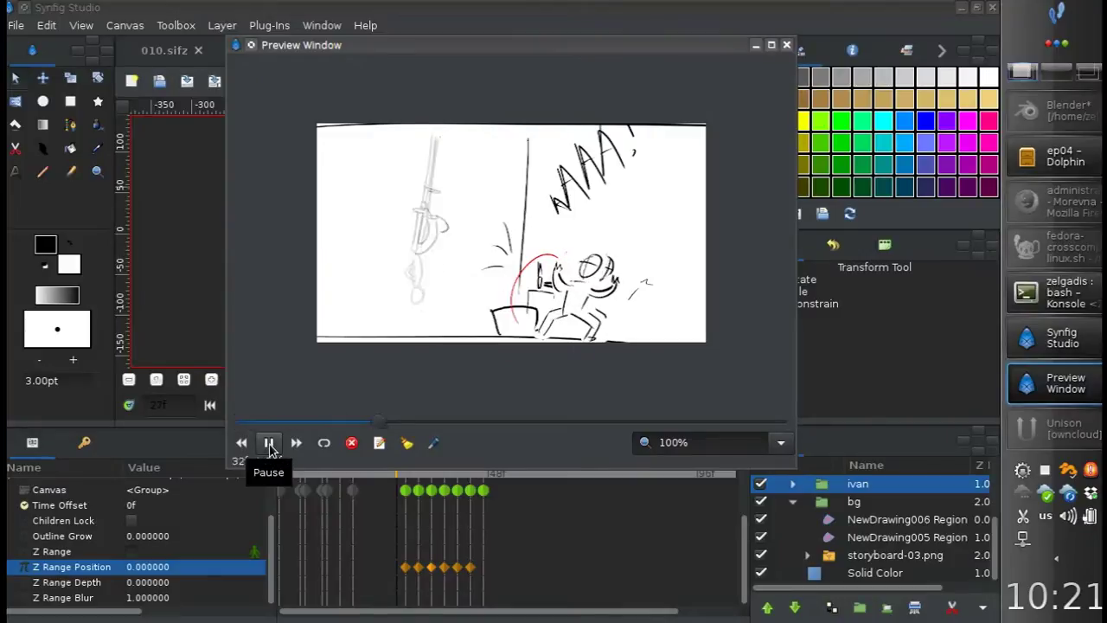
pyautogui.click(268, 443)
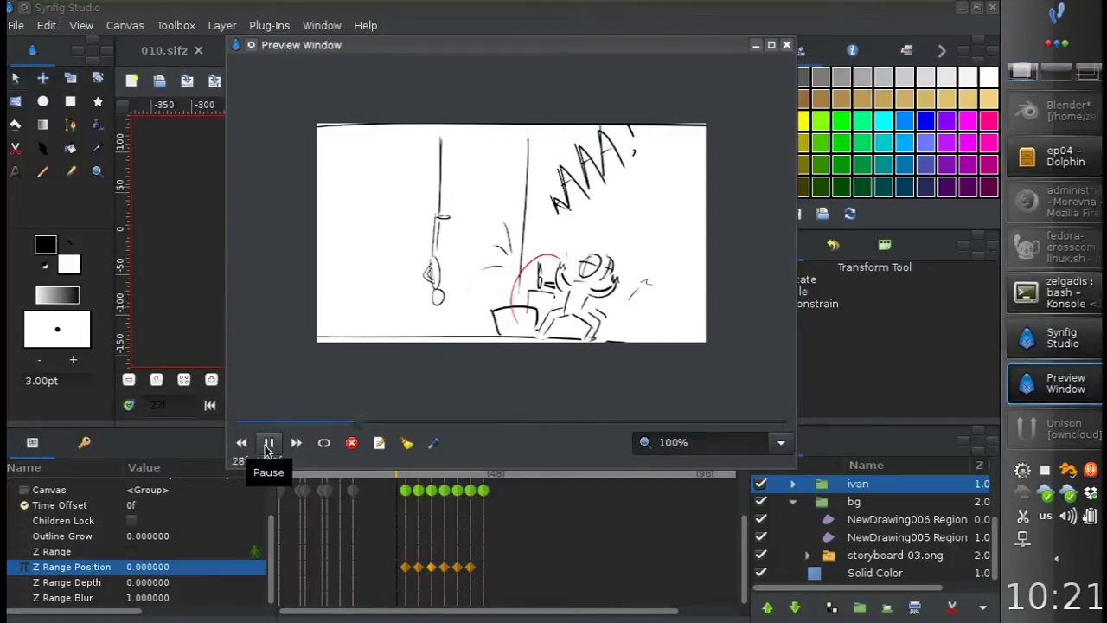
pyautogui.moveTo(549, 430); pyautogui.dragTo(388, 421)
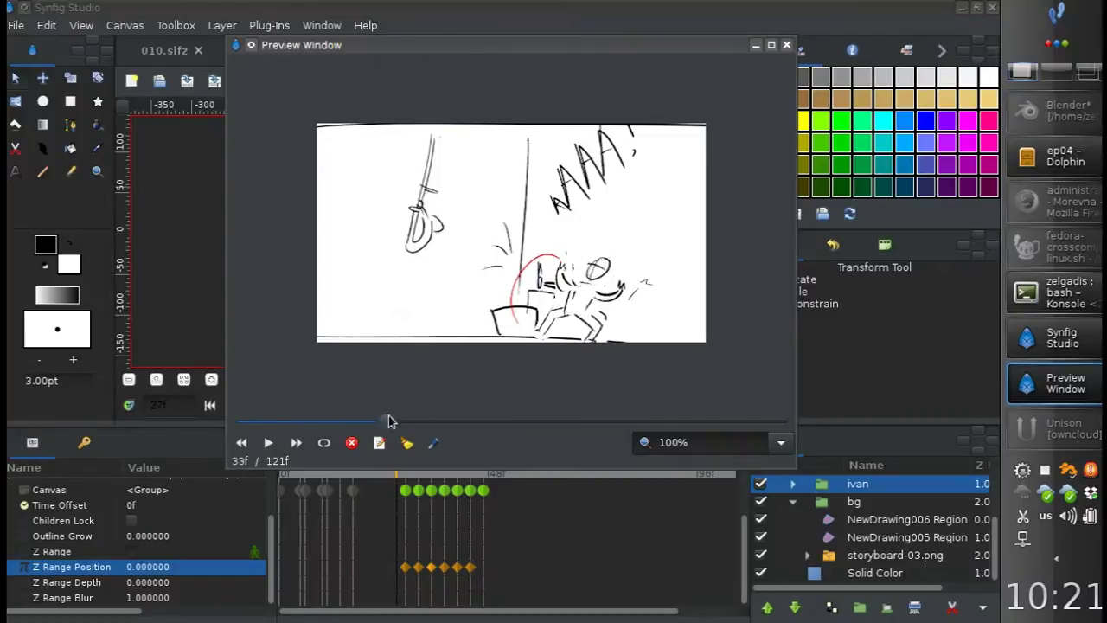
pyautogui.hotkey('alt', 'F4')
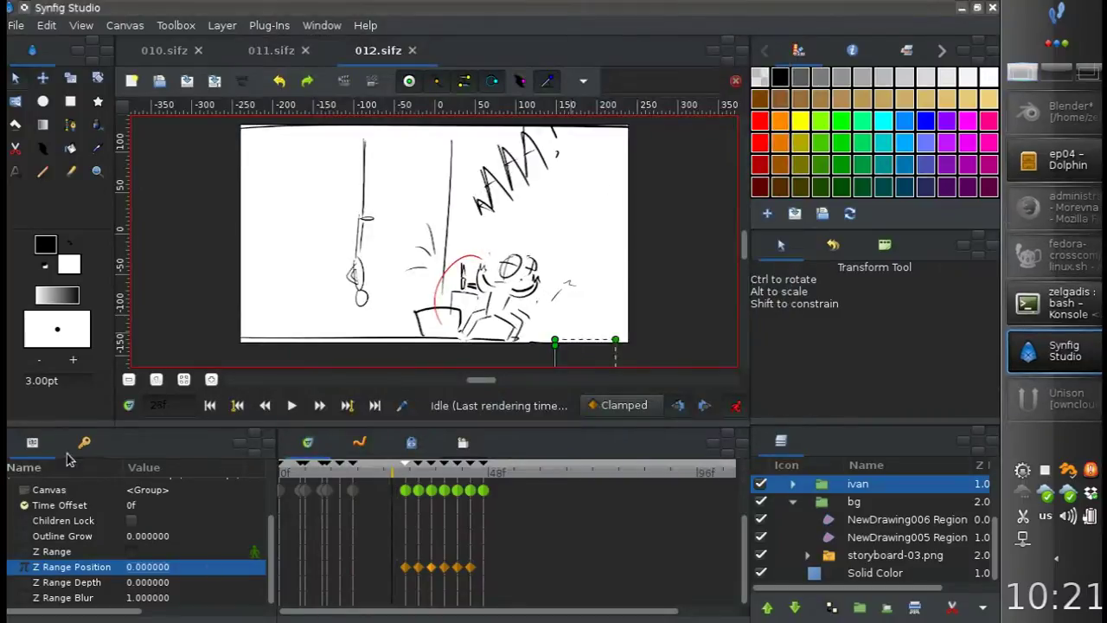
# Duplicate a keyframe at 26f in the Keyframes list and play the animation
pyautogui.click(84, 442)
pyautogui.click(45, 606)
pyautogui.click(292, 405)
pyautogui.click(404, 475)
# Move the 35f keyframe to 38f
pyautogui.moveTo(405, 478); pyautogui.dragTo(447, 468)
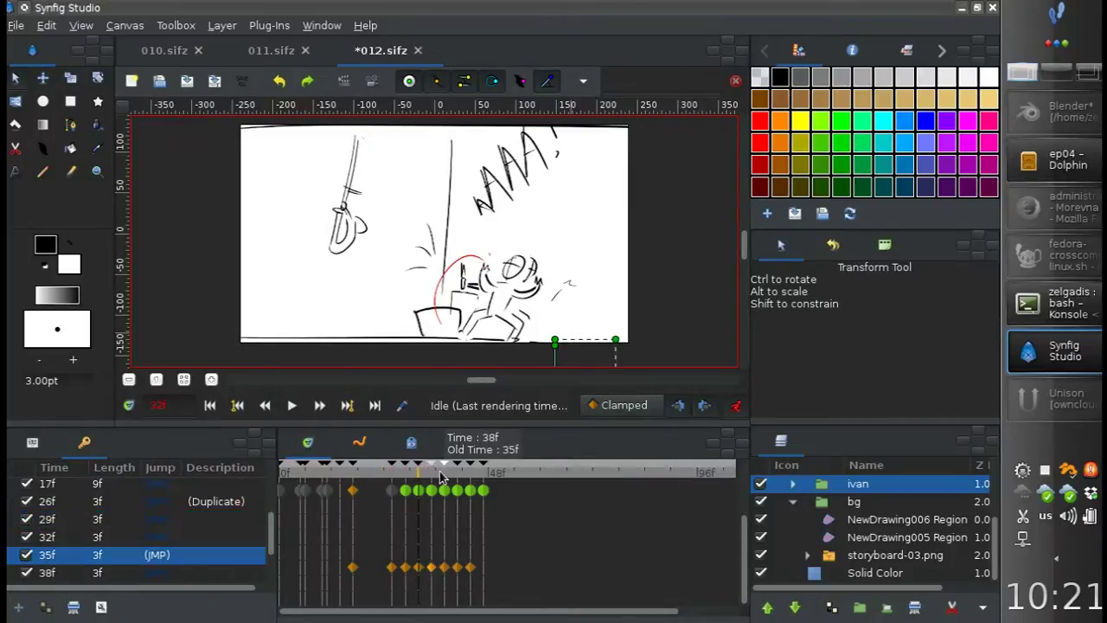
pyautogui.click(292, 405)
pyautogui.click(291, 405)
# Render a preview, play and scrub it to around 39f, then close it
pyautogui.click(370, 81)
pyautogui.click(601, 414)
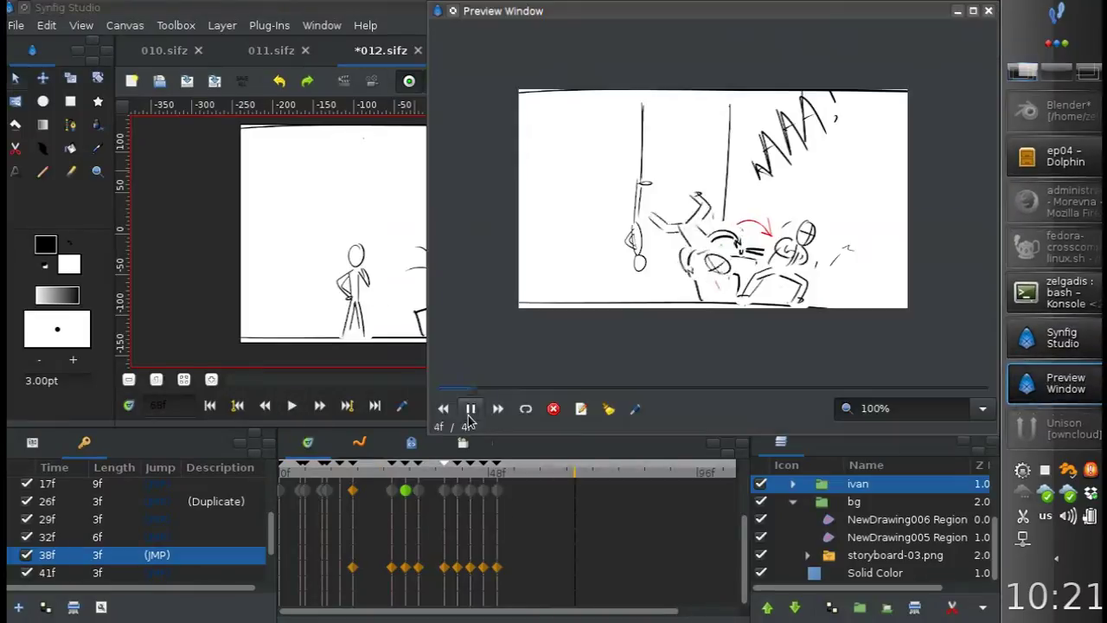
pyautogui.moveTo(523, 14); pyautogui.dragTo(252, 82)
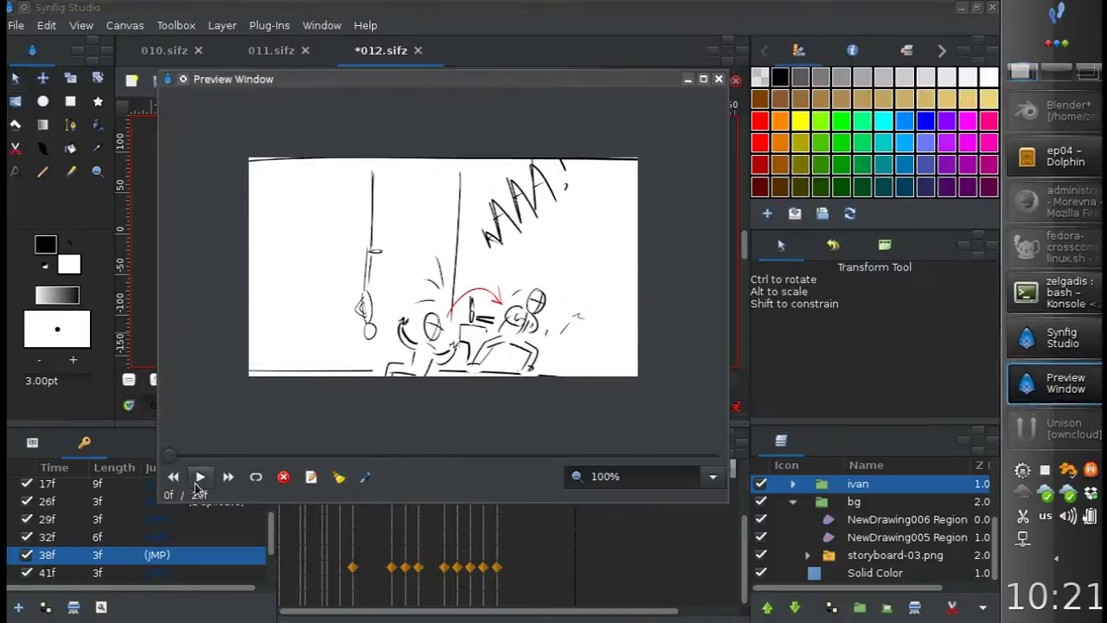
pyautogui.click(200, 477)
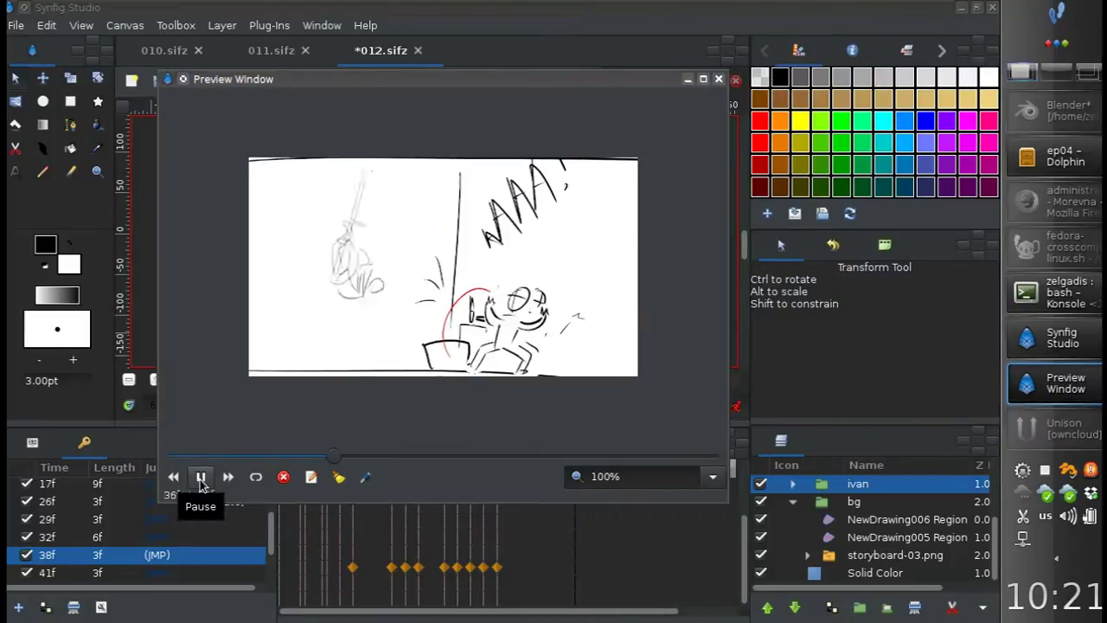
pyautogui.click(200, 476)
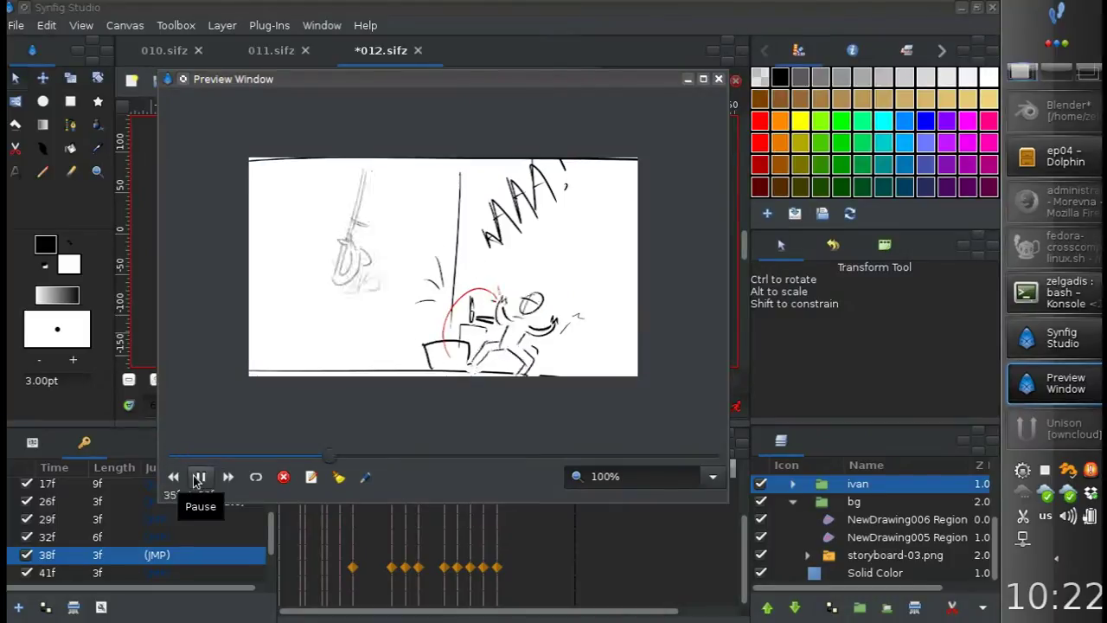
pyautogui.click(198, 455)
pyautogui.moveTo(198, 456); pyautogui.dragTo(406, 460)
pyautogui.click(201, 478)
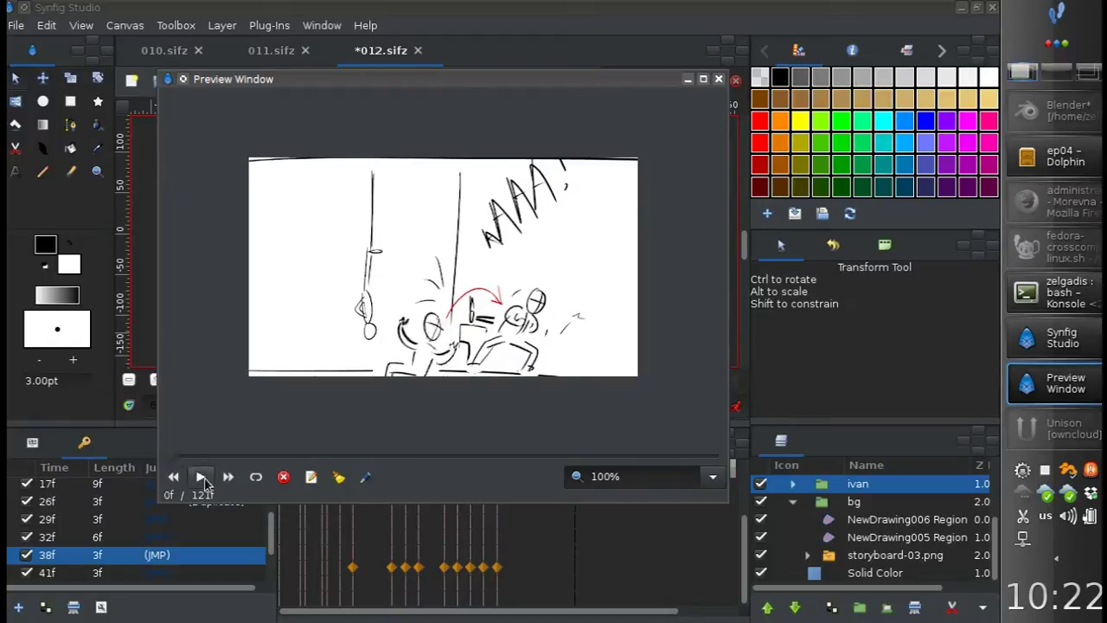
pyautogui.click(717, 79)
# Play the scene, then duplicate the waypoint at the current time
pyautogui.click(291, 405)
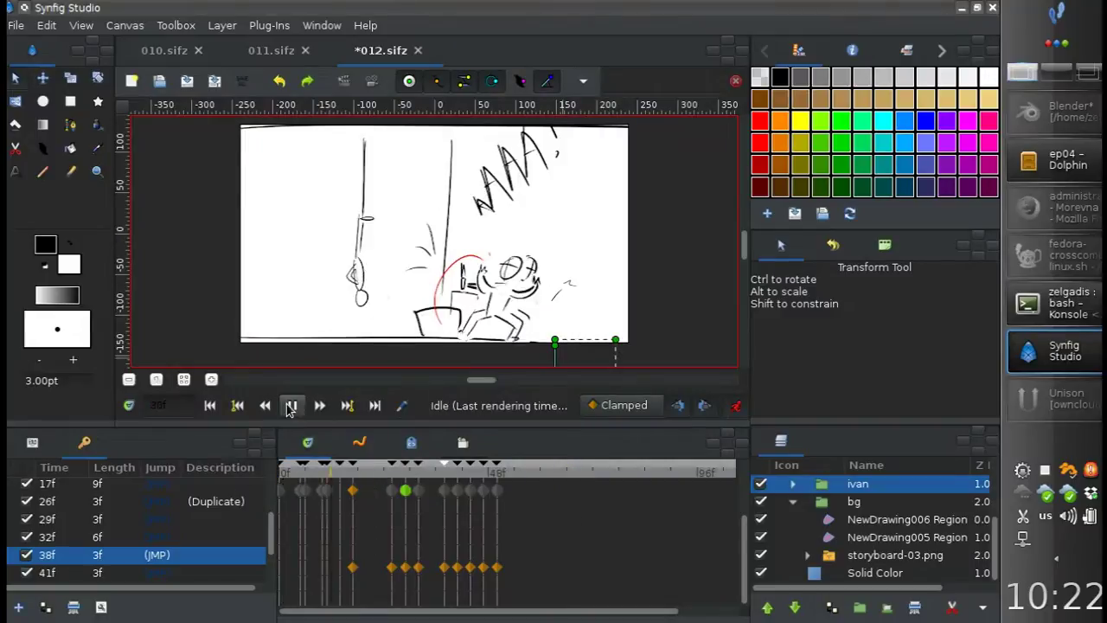
pyautogui.click(292, 405)
pyautogui.click(432, 475)
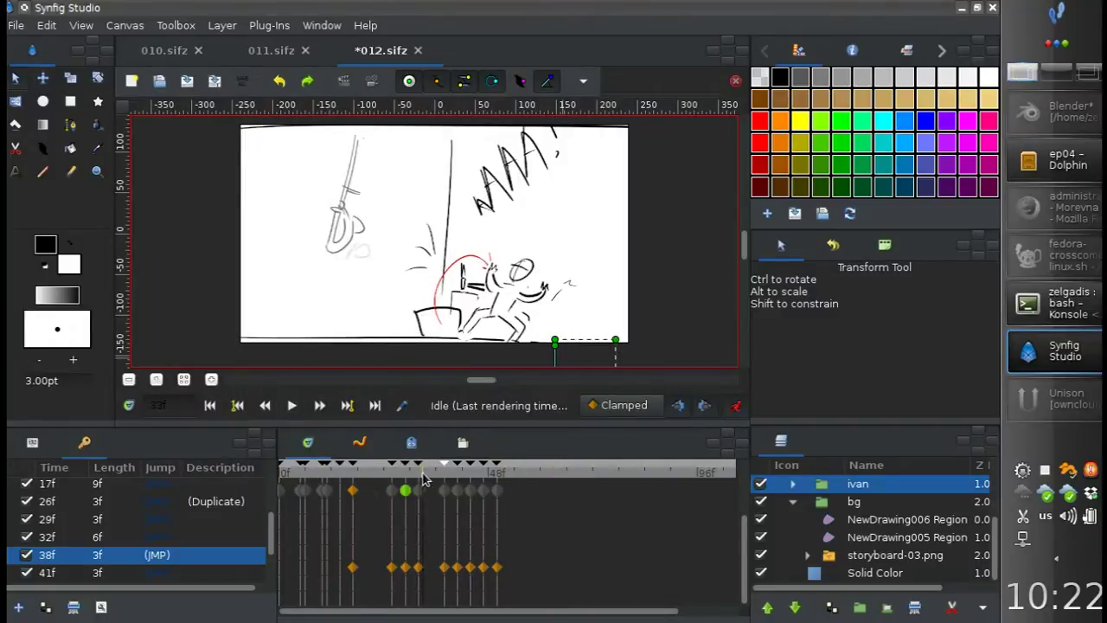
pyautogui.rightClick(418, 567)
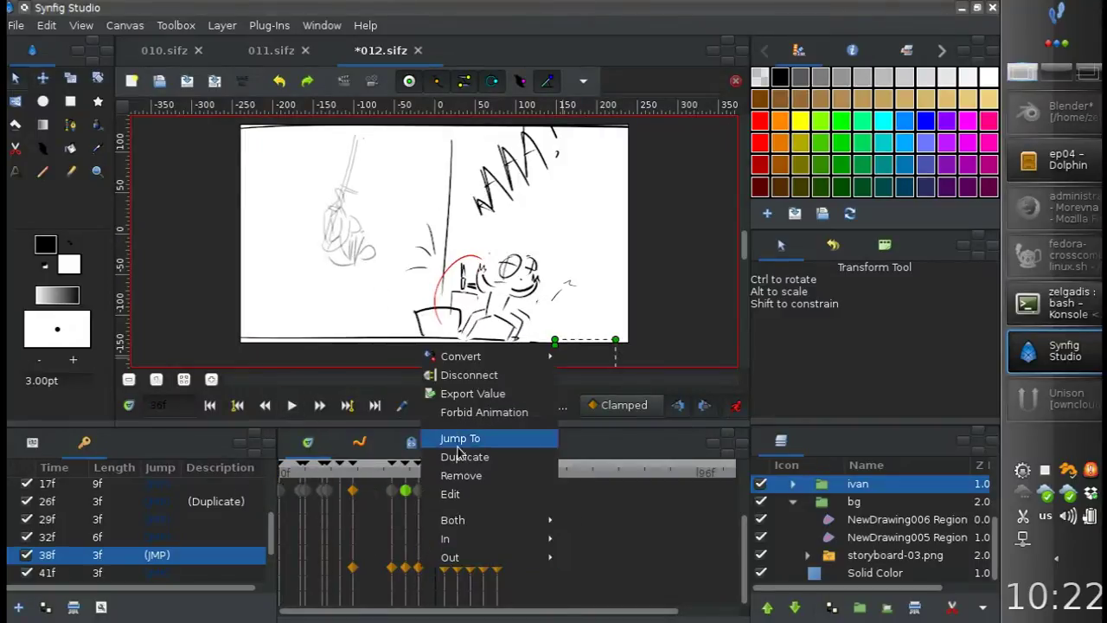
pyautogui.click(453, 455)
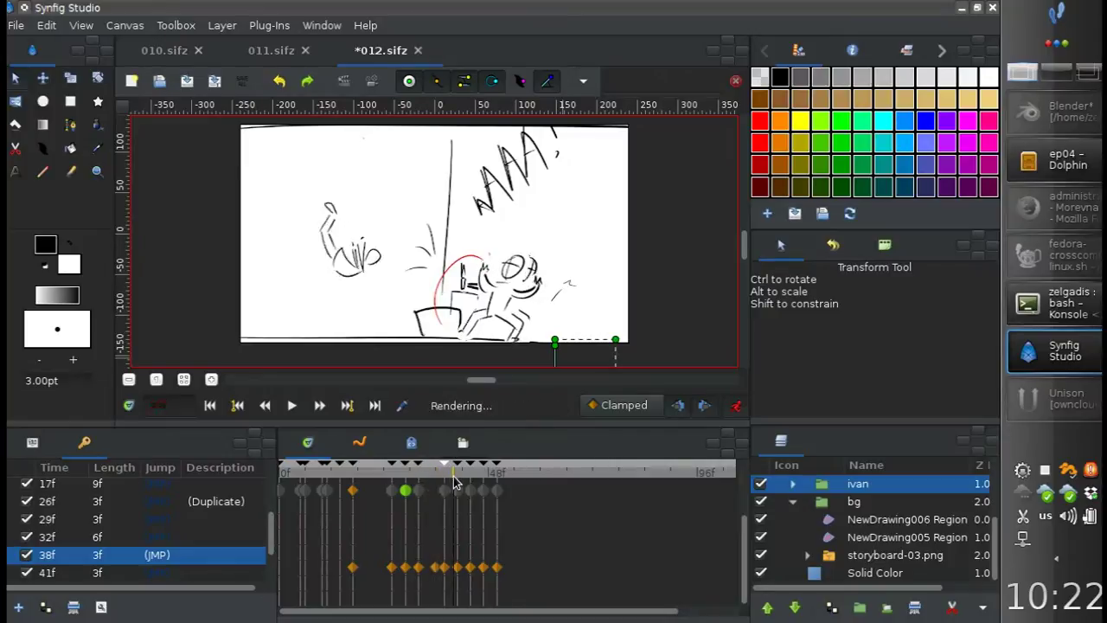
# Set the first four waypoints to Constant interpolation
pyautogui.moveTo(420, 480); pyautogui.dragTo(399, 490)
pyautogui.rightClick(393, 568)
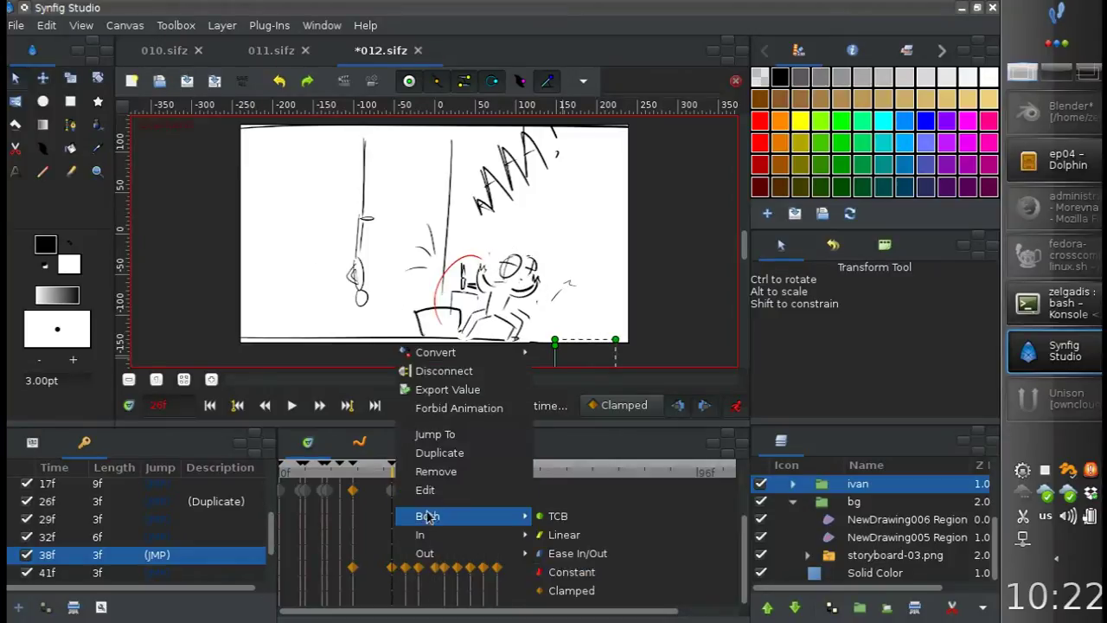
pyautogui.click(564, 571)
pyautogui.rightClick(410, 575)
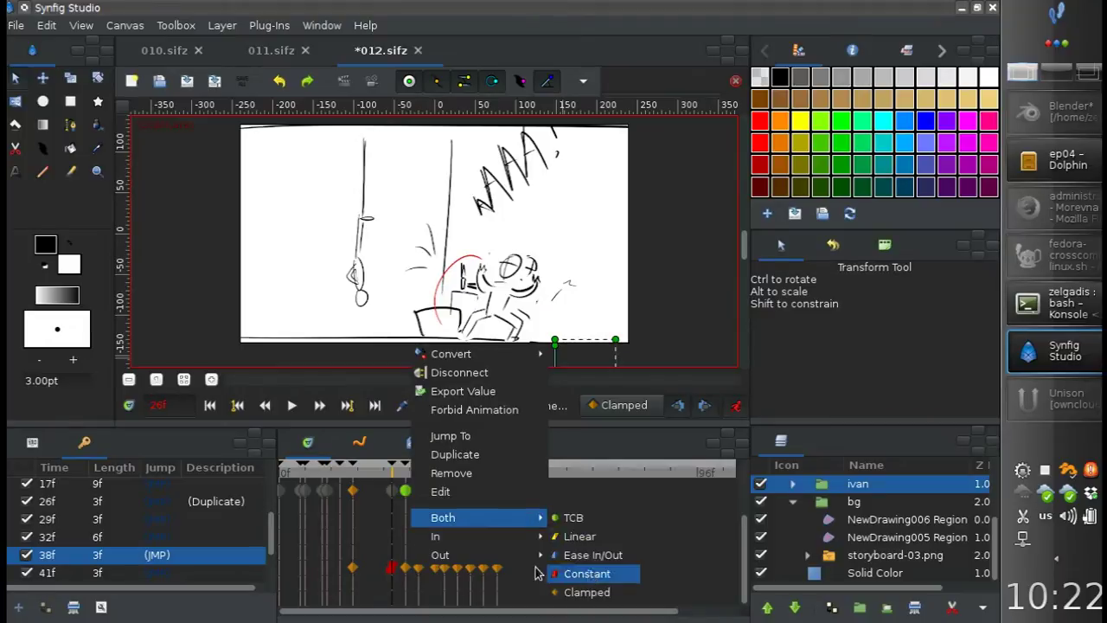
pyautogui.click(575, 573)
pyautogui.rightClick(426, 568)
pyautogui.click(605, 575)
pyautogui.rightClick(444, 568)
pyautogui.click(623, 558)
# Set the remaining waypoints to Constant and move the 38f keyframe back to 37f
pyautogui.rightClick(458, 568)
pyautogui.click(640, 575)
pyautogui.rightClick(470, 568)
pyautogui.click(653, 575)
pyautogui.rightClick(483, 568)
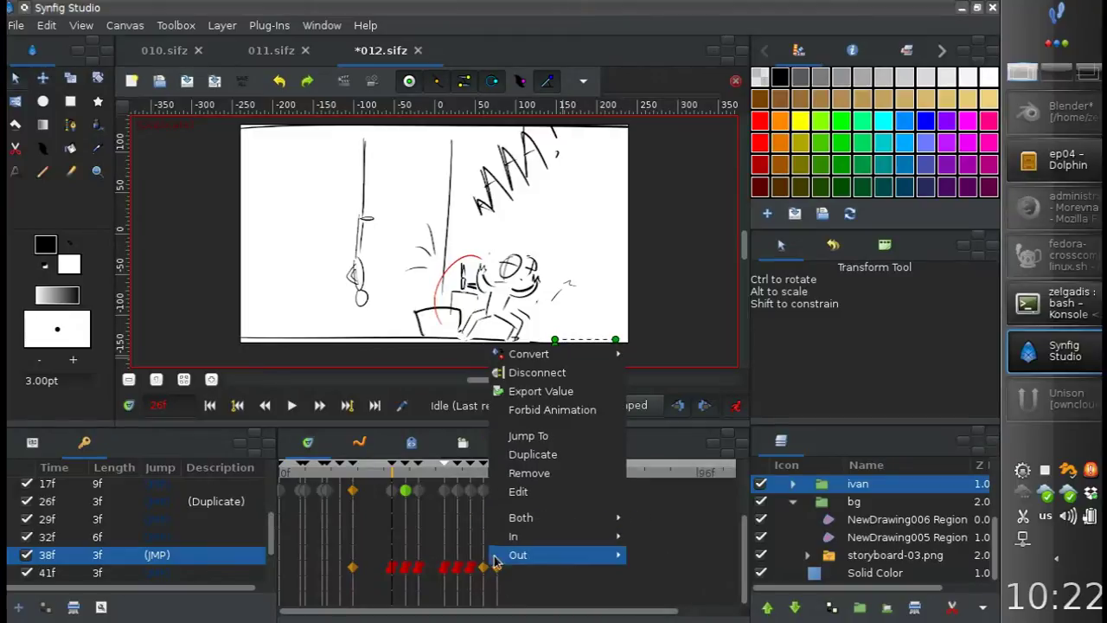
pyautogui.click(665, 575)
pyautogui.rightClick(497, 568)
pyautogui.click(671, 575)
pyautogui.moveTo(444, 465); pyautogui.dragTo(523, 486)
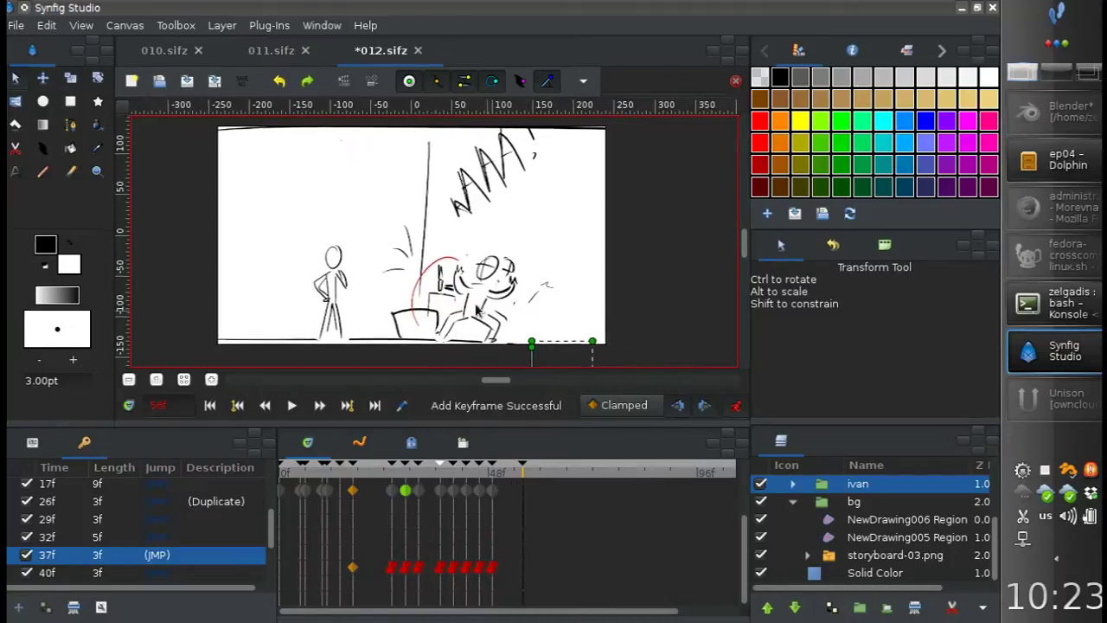
# Select the sol group and add a keyframe at 56f
pyautogui.scroll(1, 865, 519)
pyautogui.click(795, 502)
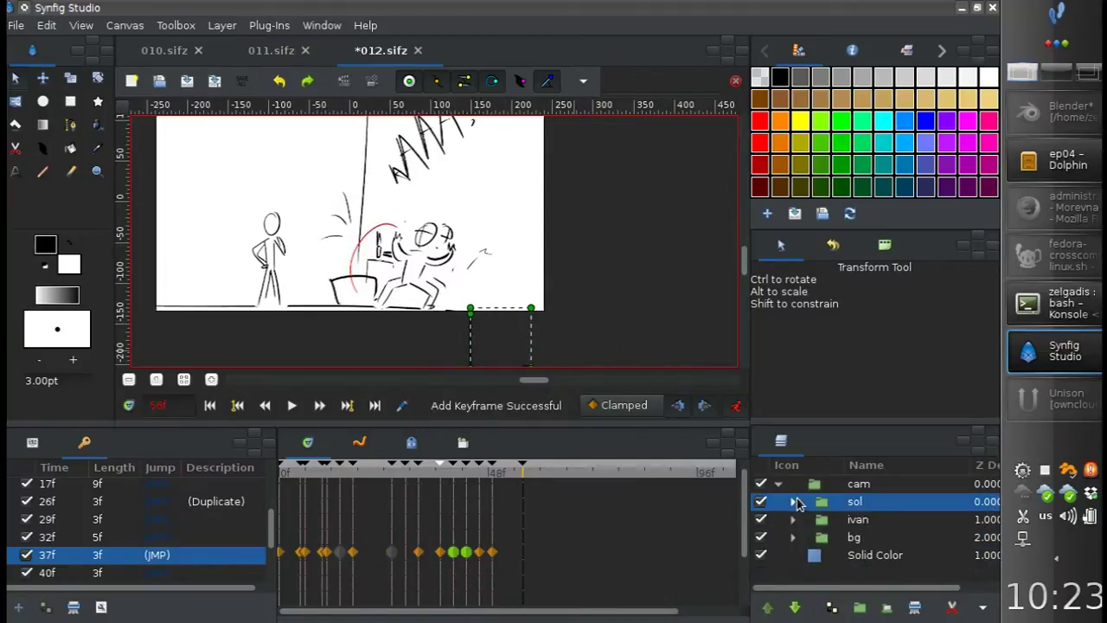
pyautogui.click(18, 607)
# At 56f, set the Rotate layer's Amount Radius to 0
pyautogui.click(793, 502)
pyautogui.click(863, 537)
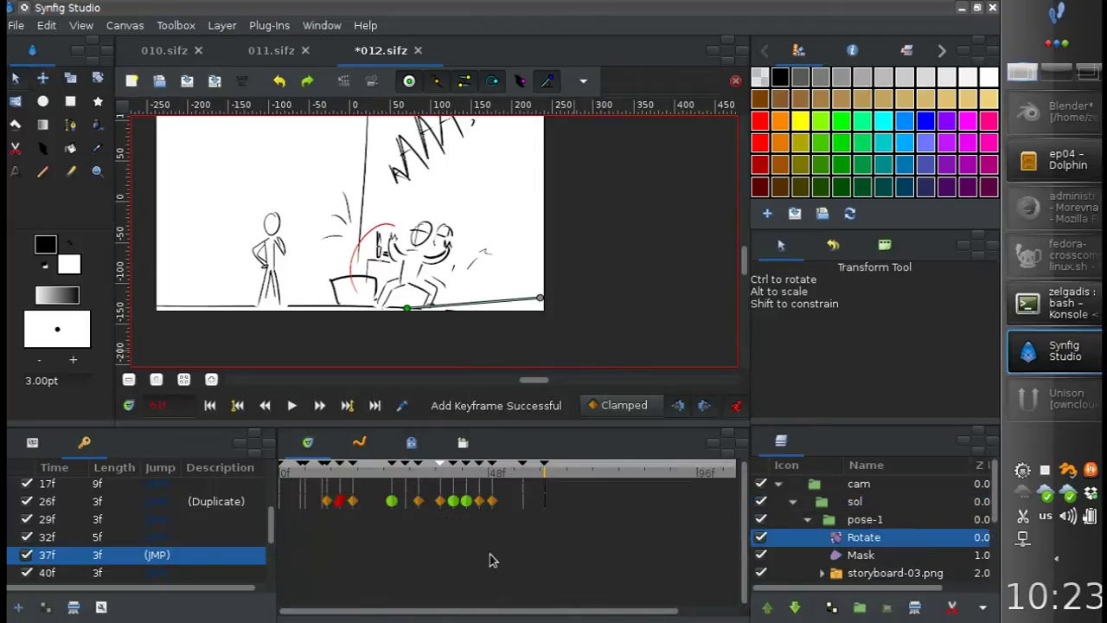
pyautogui.click(537, 468)
pyautogui.click(32, 443)
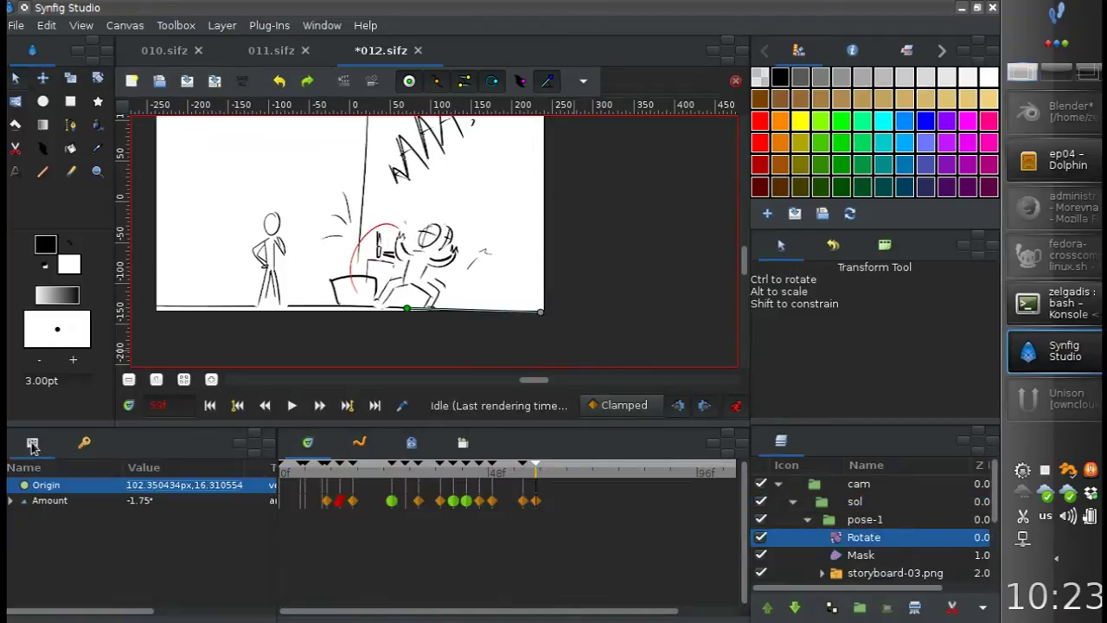
pyautogui.click(10, 500)
pyautogui.click(147, 531)
pyautogui.write('0')
pyautogui.press('Return')
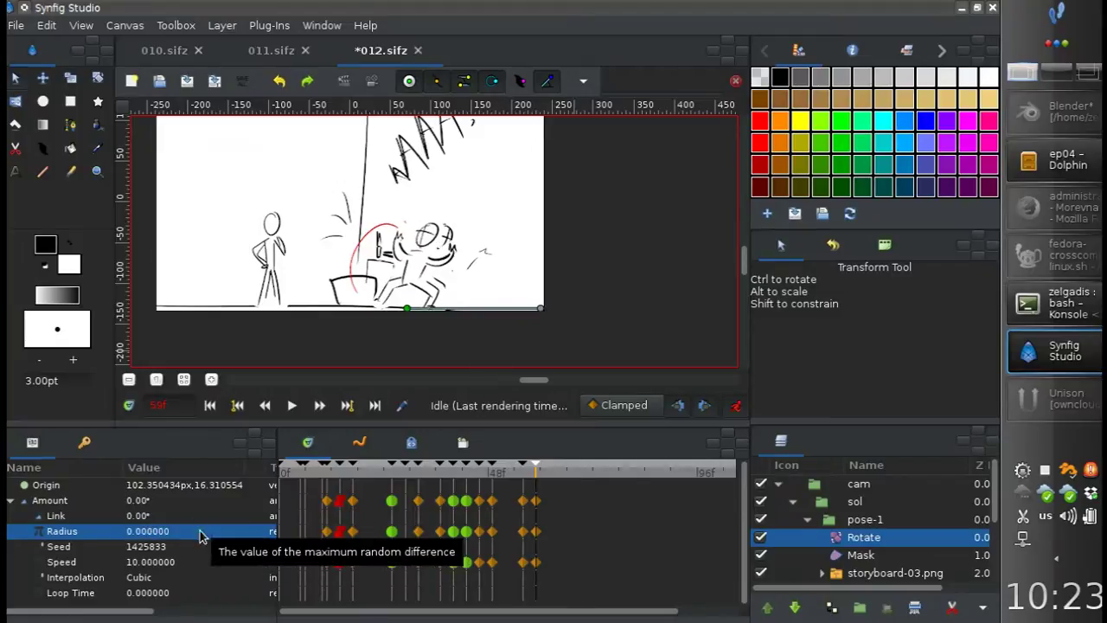
# At 28f, stop animating Speed and make the Radius waypoints Linear
pyautogui.click(393, 476)
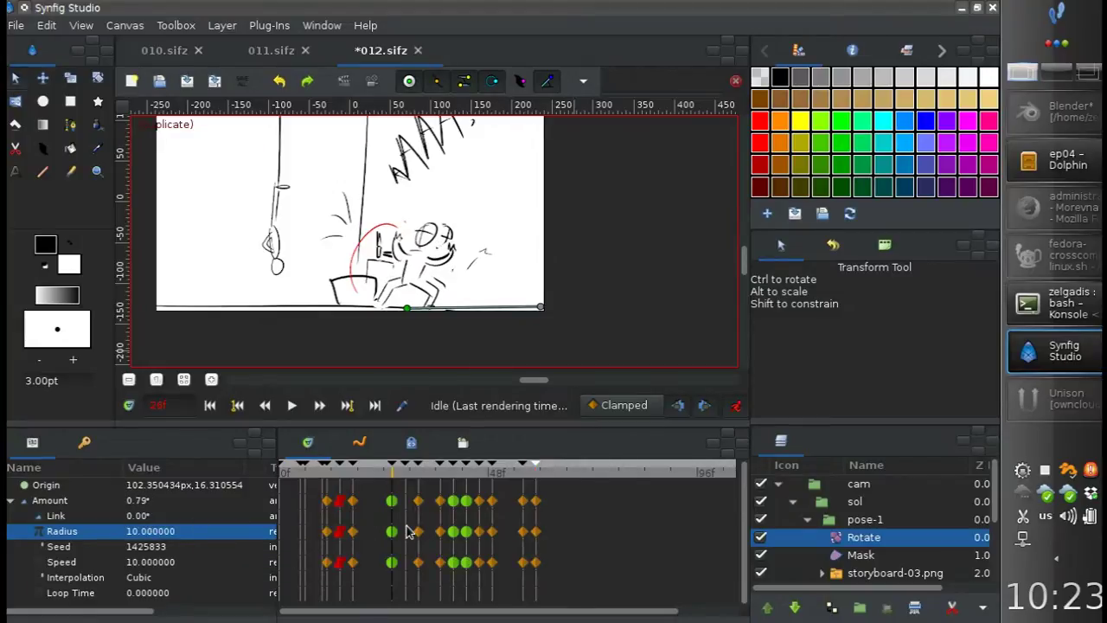
pyautogui.click(87, 564)
pyautogui.rightClick(87, 564)
pyautogui.click(183, 504)
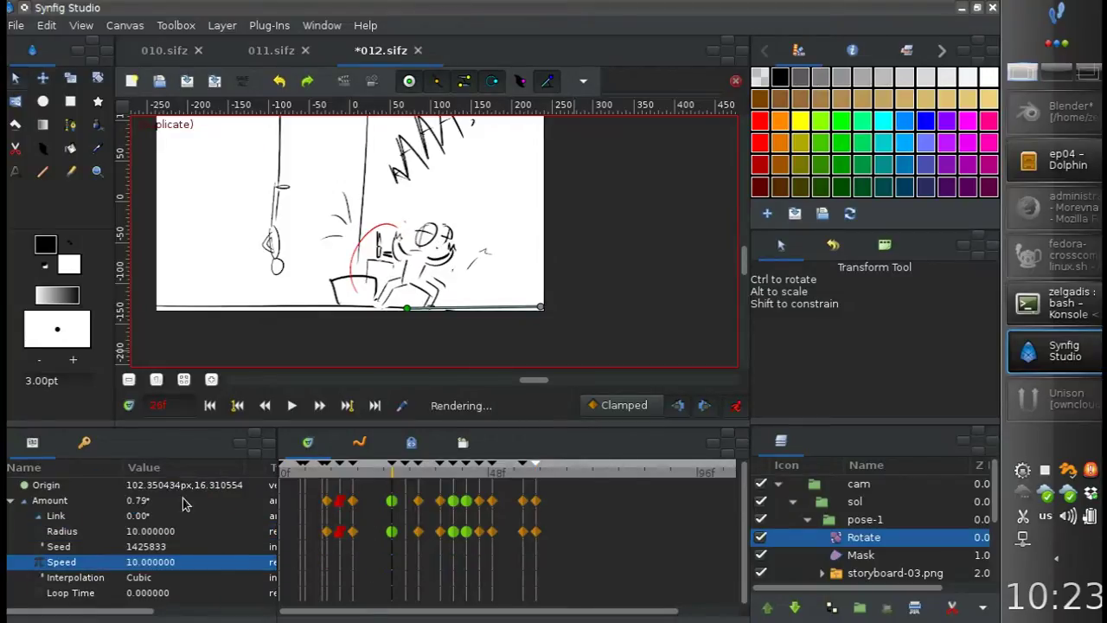
pyautogui.click(155, 536)
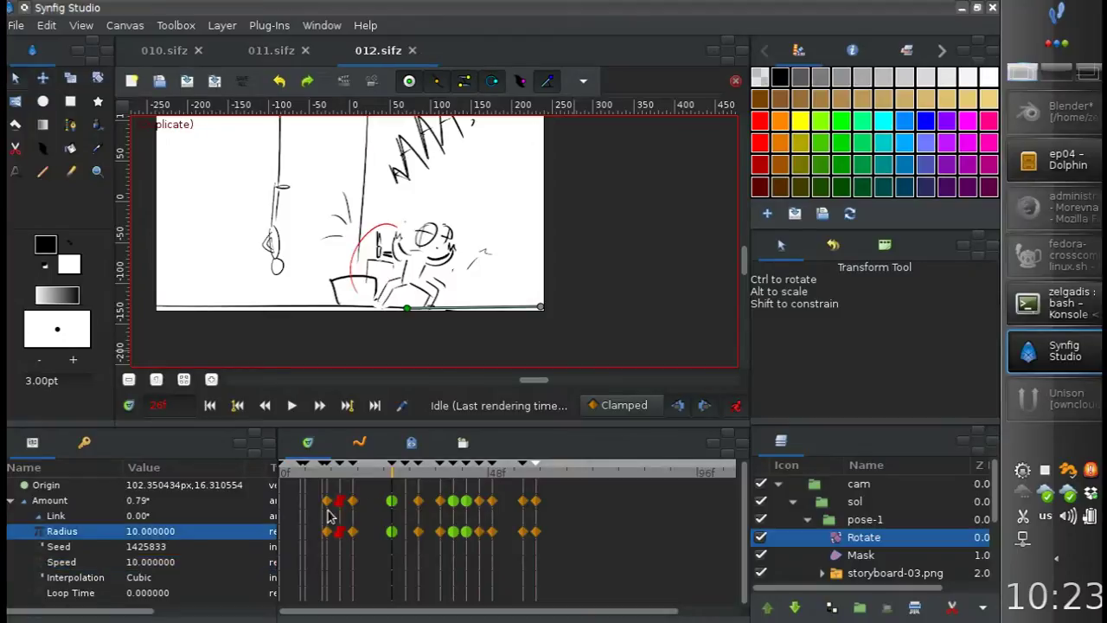
pyautogui.rightClick(391, 502)
pyautogui.click(562, 470)
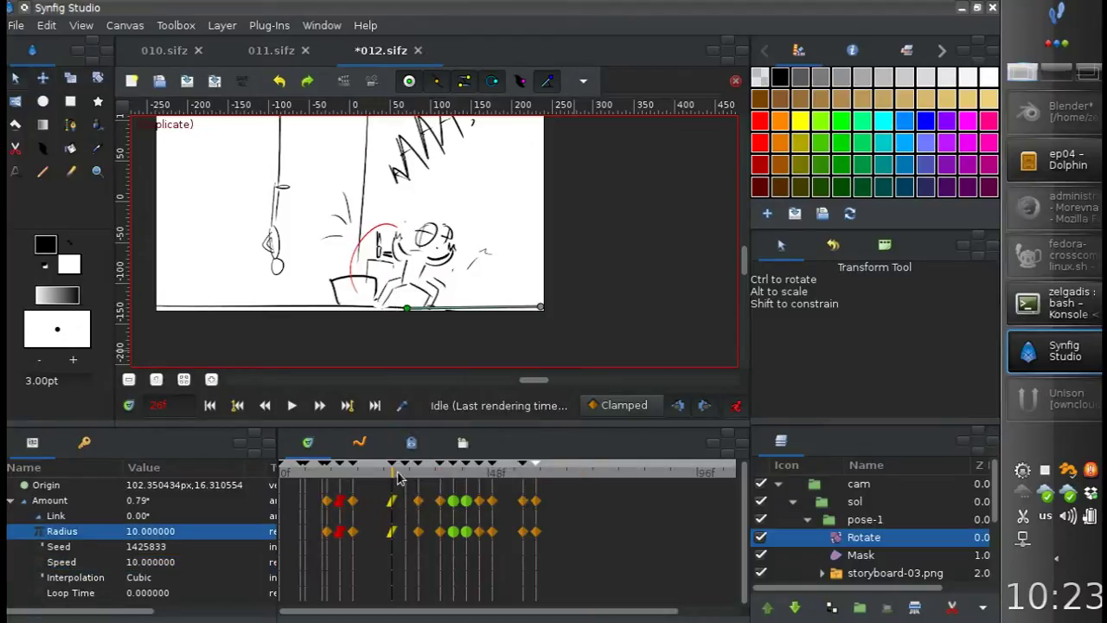
# Review later frames in the keyframes list, turn animation mode off, and collapse pose-1
pyautogui.moveTo(396, 478); pyautogui.dragTo(545, 490)
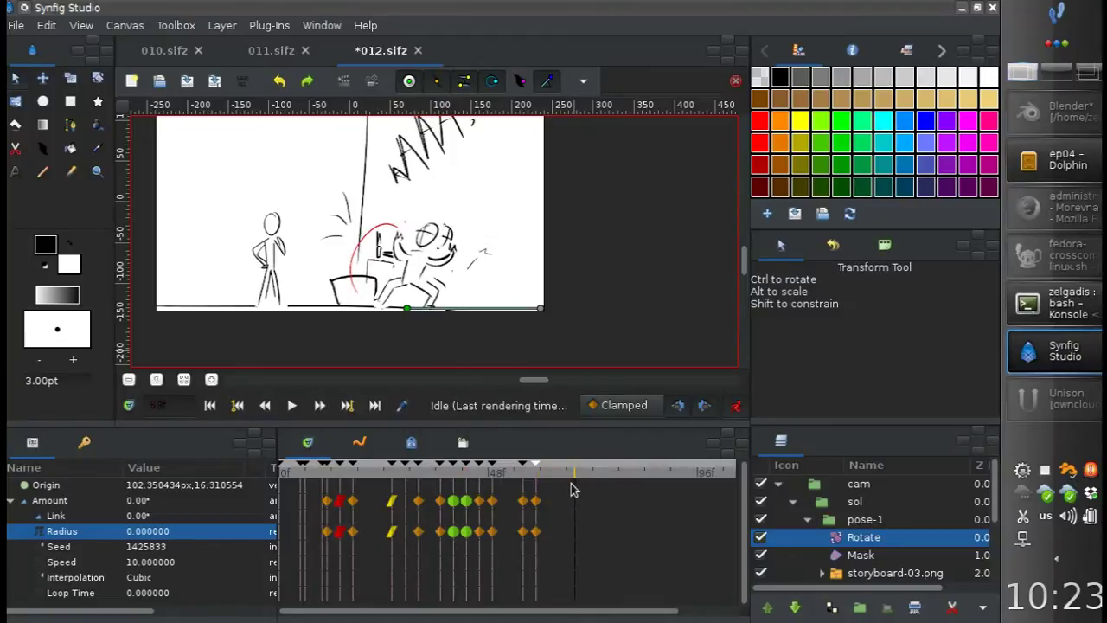
pyautogui.click(84, 442)
pyautogui.click(591, 478)
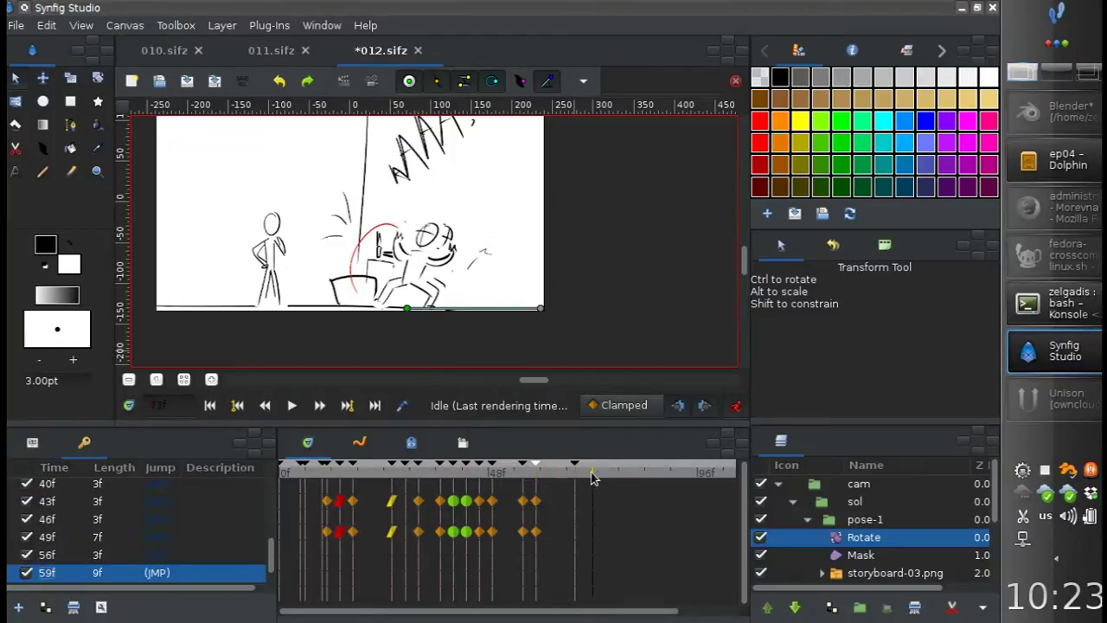
pyautogui.click(735, 404)
pyautogui.click(807, 519)
# Select the sol group's Z Range parameter and set default interpolation to Constant
pyautogui.click(793, 501)
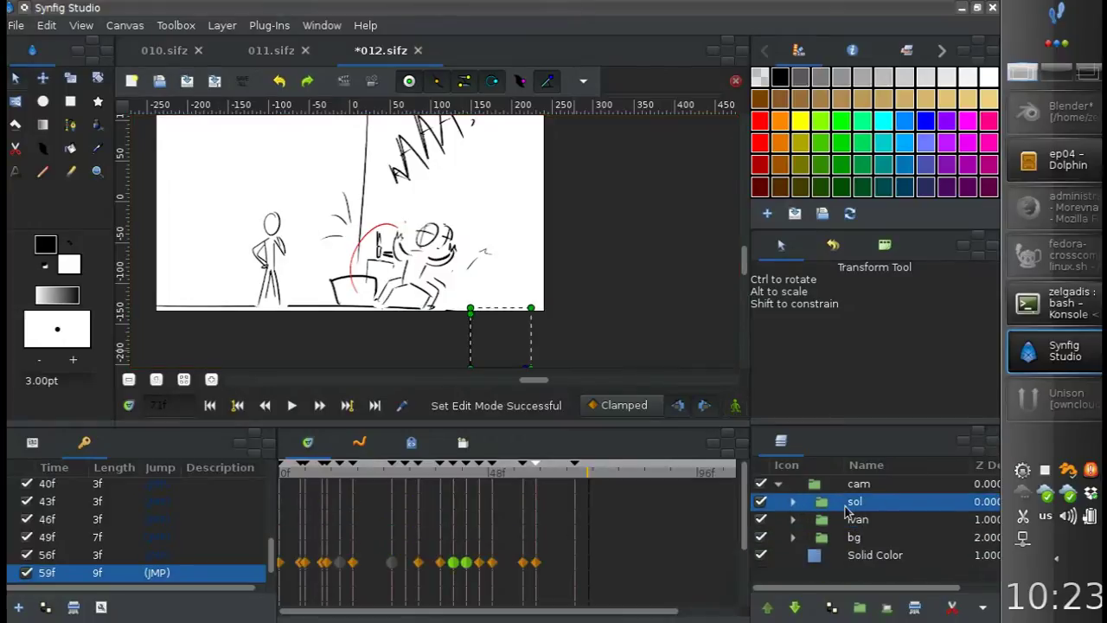
pyautogui.click(32, 441)
pyautogui.click(130, 554)
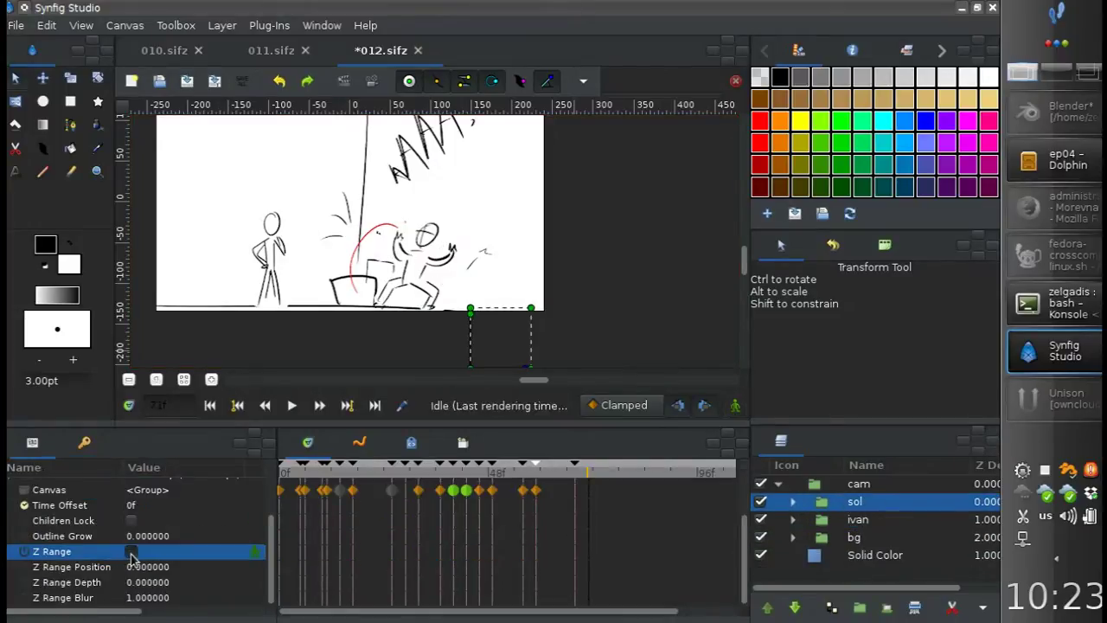
pyautogui.click(632, 410)
pyautogui.click(623, 445)
# In Animate mode, dock the Keyframes panel and keep Z Range Position at 1
pyautogui.click(735, 405)
pyautogui.click(84, 442)
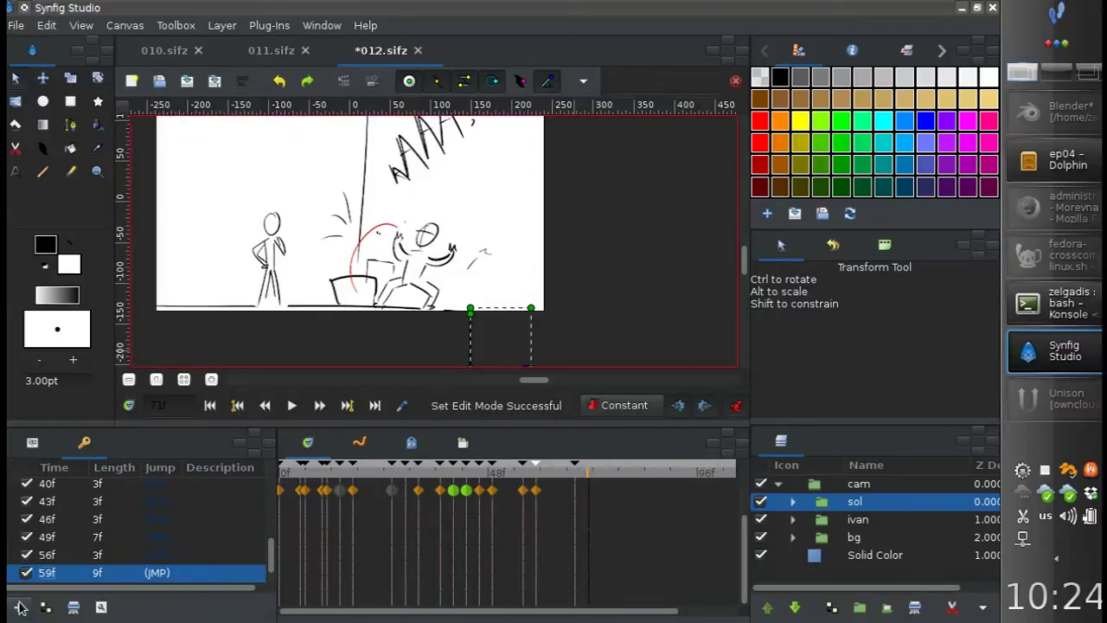
pyautogui.moveTo(71, 445); pyautogui.dragTo(853, 255)
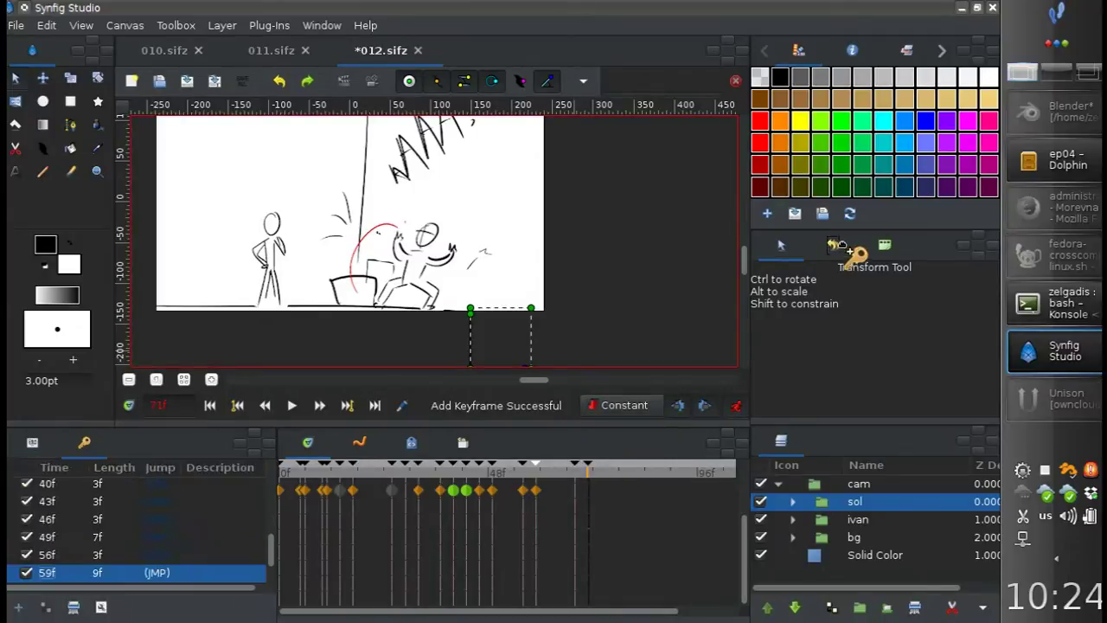
pyautogui.click(147, 569)
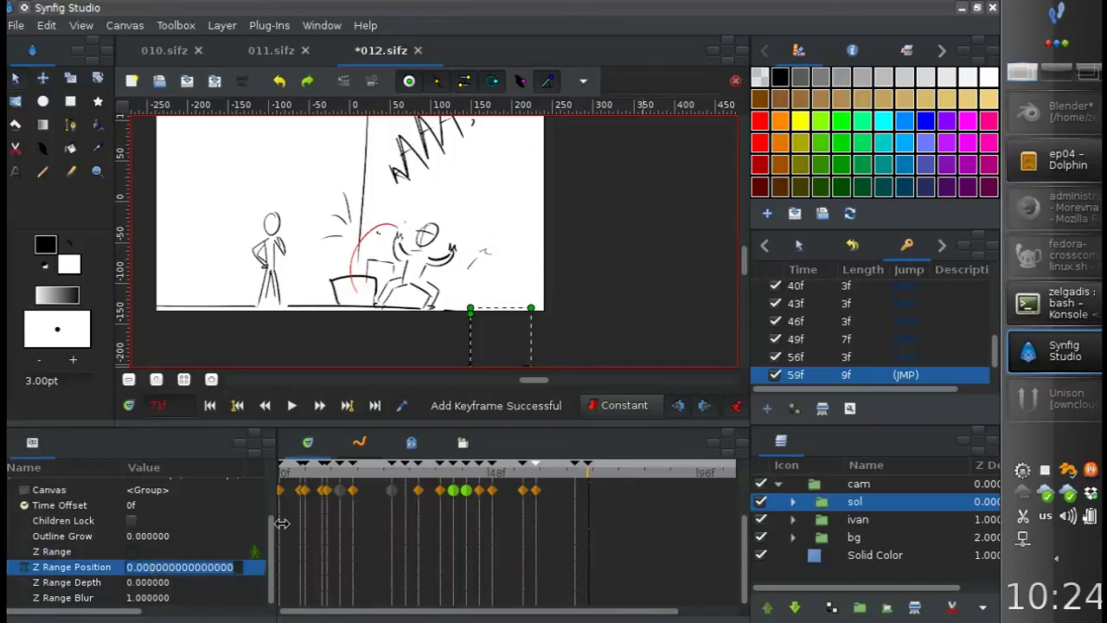
pyautogui.write('1.000000')
pyautogui.press('Return')
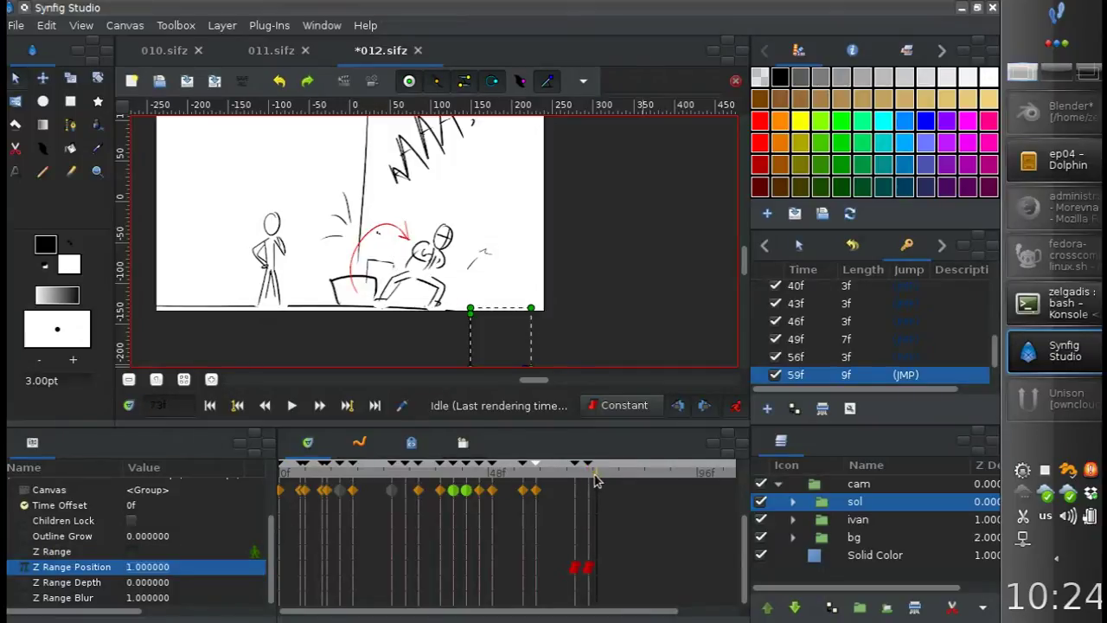
# Leave Animate mode and nudge the pose-2 drawing slightly on the canvas
pyautogui.click(735, 405)
pyautogui.click(792, 502)
pyautogui.click(817, 537)
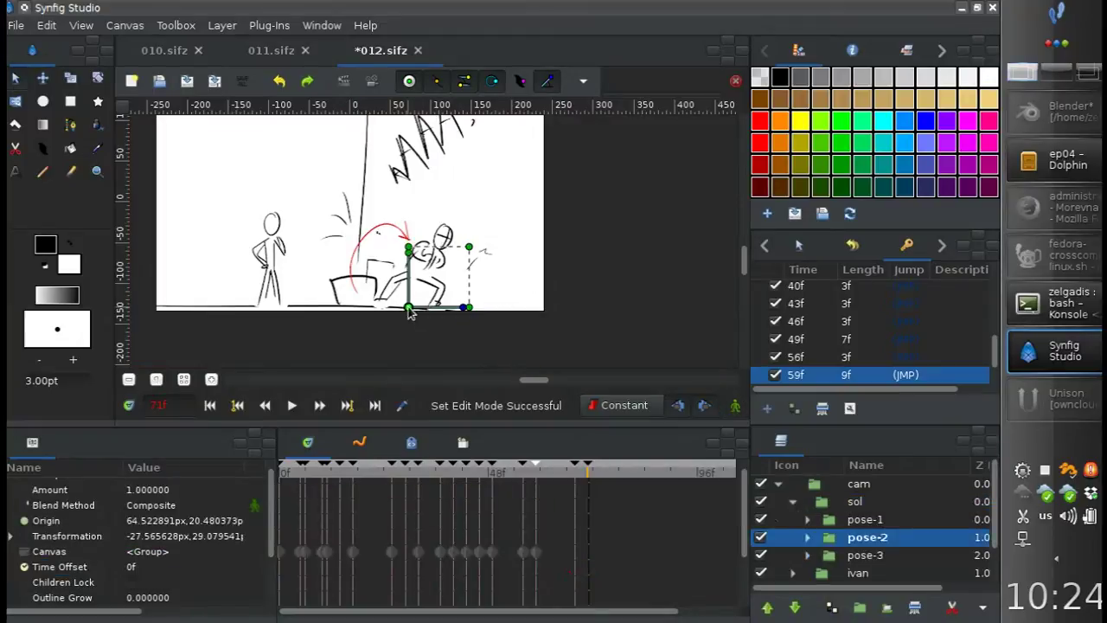
pyautogui.moveTo(409, 309); pyautogui.dragTo(409, 311)
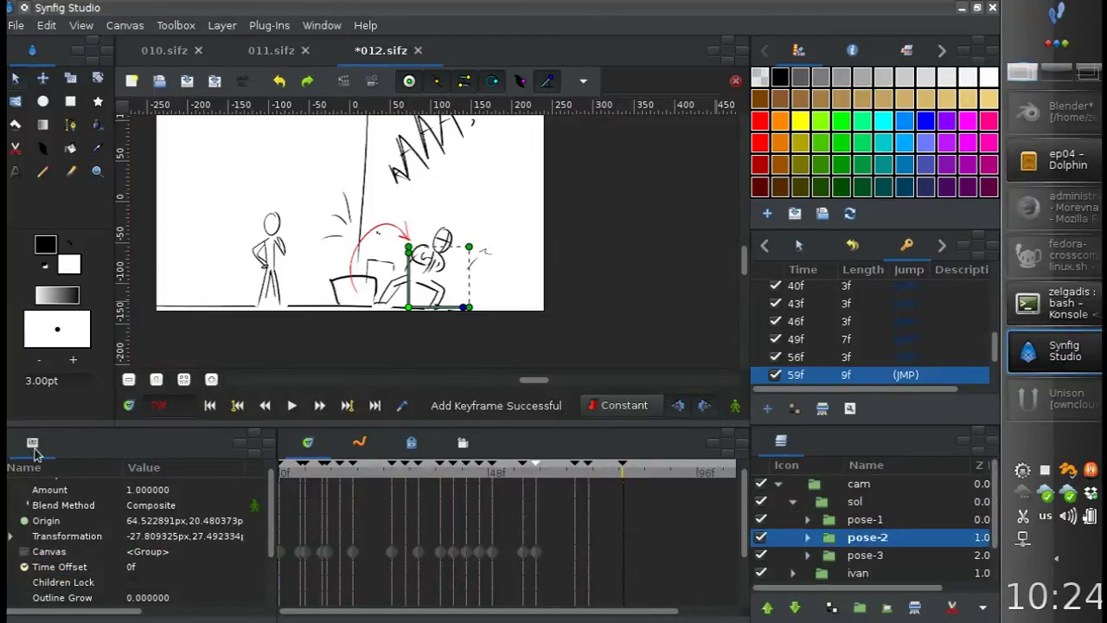
# Key the sol group's Z Range Position to 2 in Animate mode and render a preview
pyautogui.click(844, 504)
pyautogui.click(735, 405)
pyautogui.scroll(-2, 165, 575)
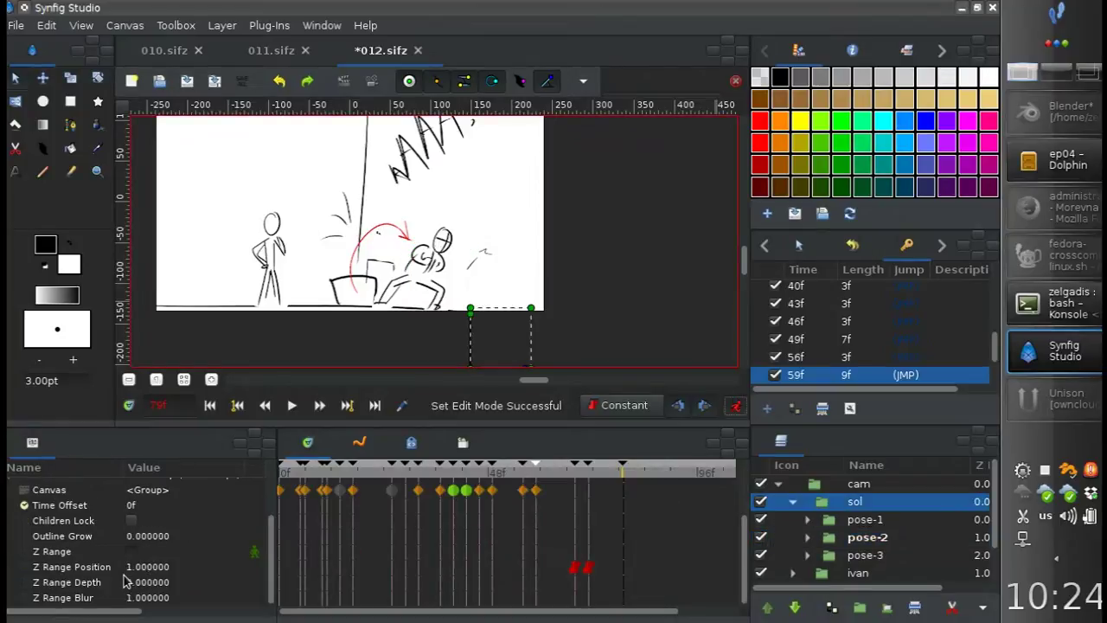
pyautogui.click(144, 569)
pyautogui.click(147, 566)
pyautogui.write('2')
pyautogui.press('Return')
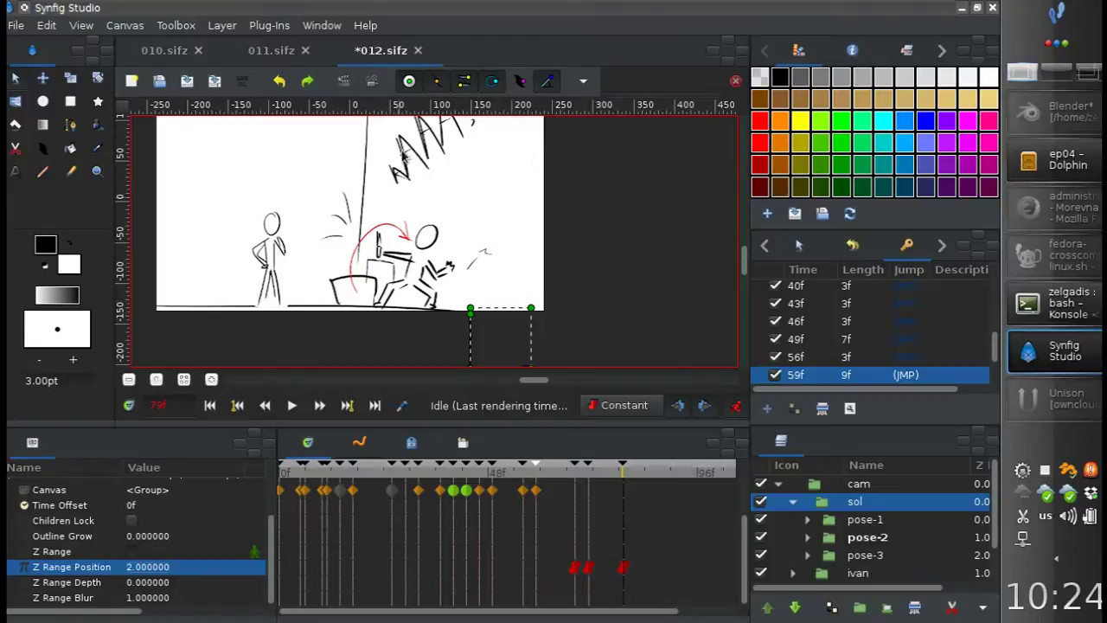
pyautogui.hotkey('ctrl', 'p')
pyautogui.click(593, 412)
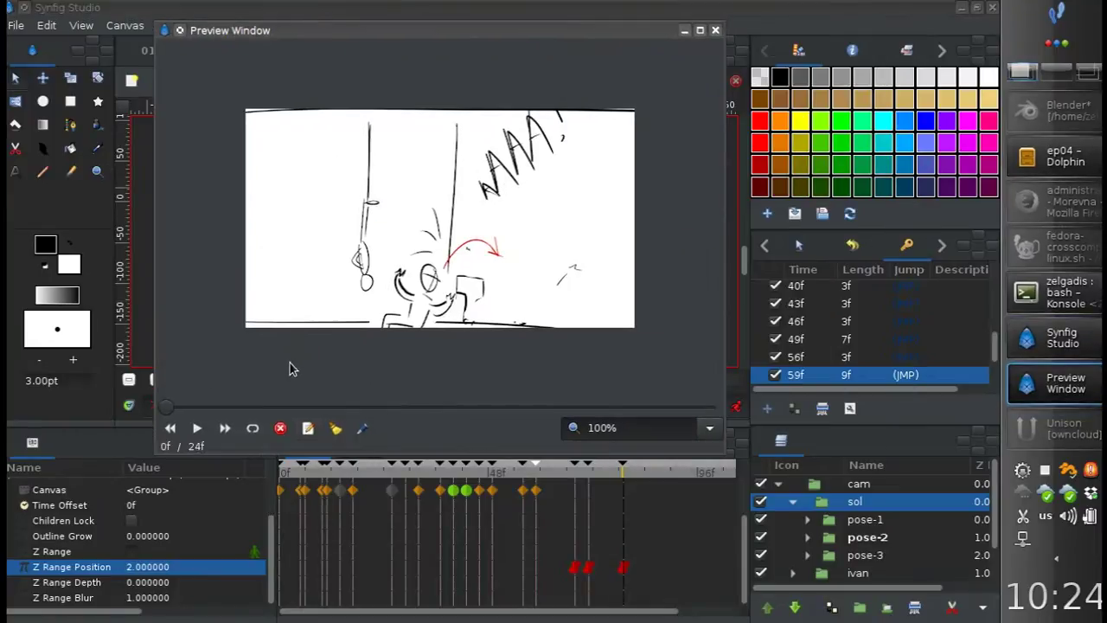
# Play the preview from the start a few times, then close it
pyautogui.click(196, 428)
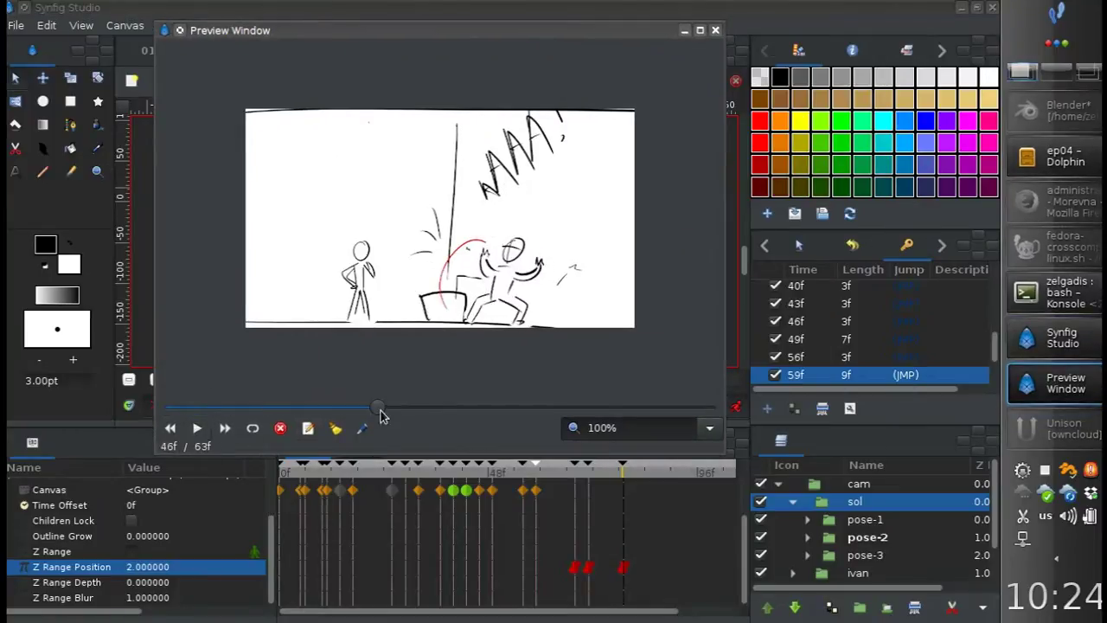
pyautogui.click(170, 430)
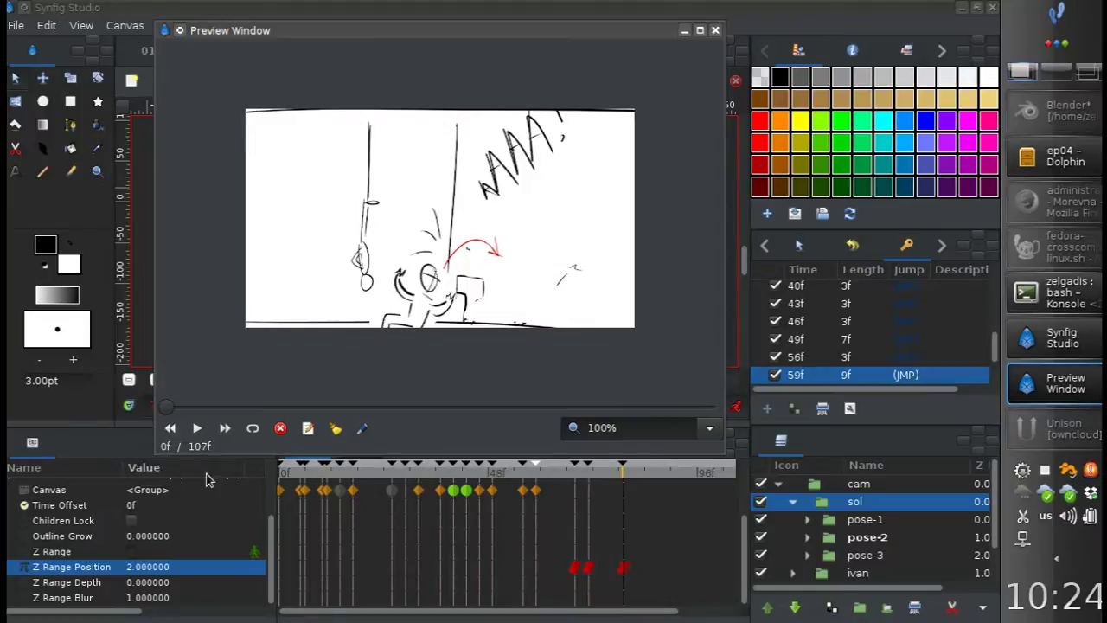
pyautogui.click(197, 428)
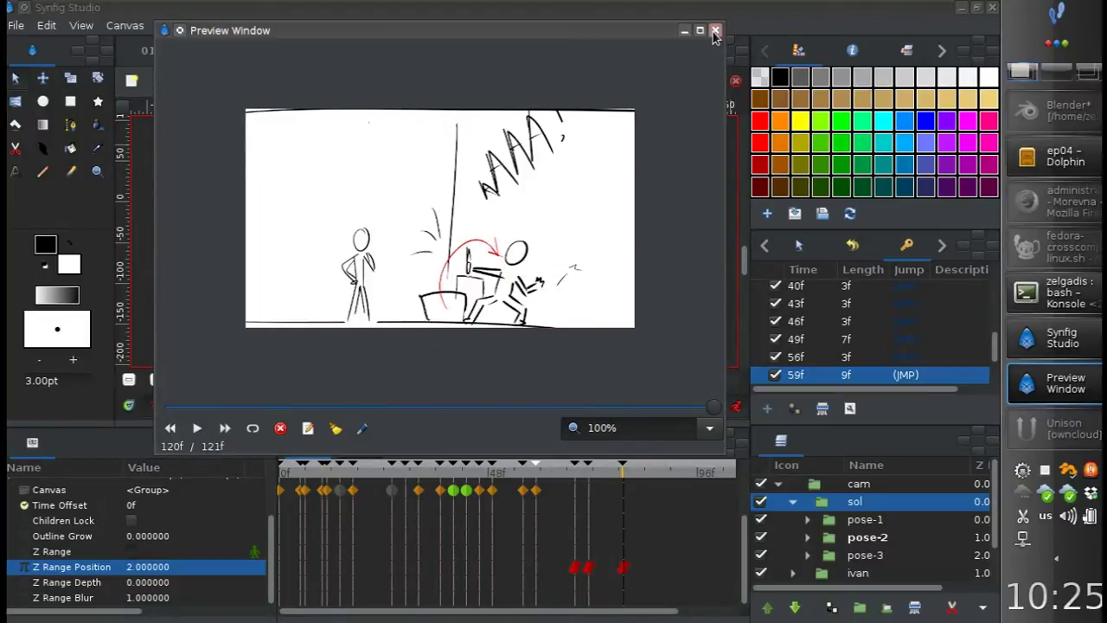
pyautogui.click(196, 428)
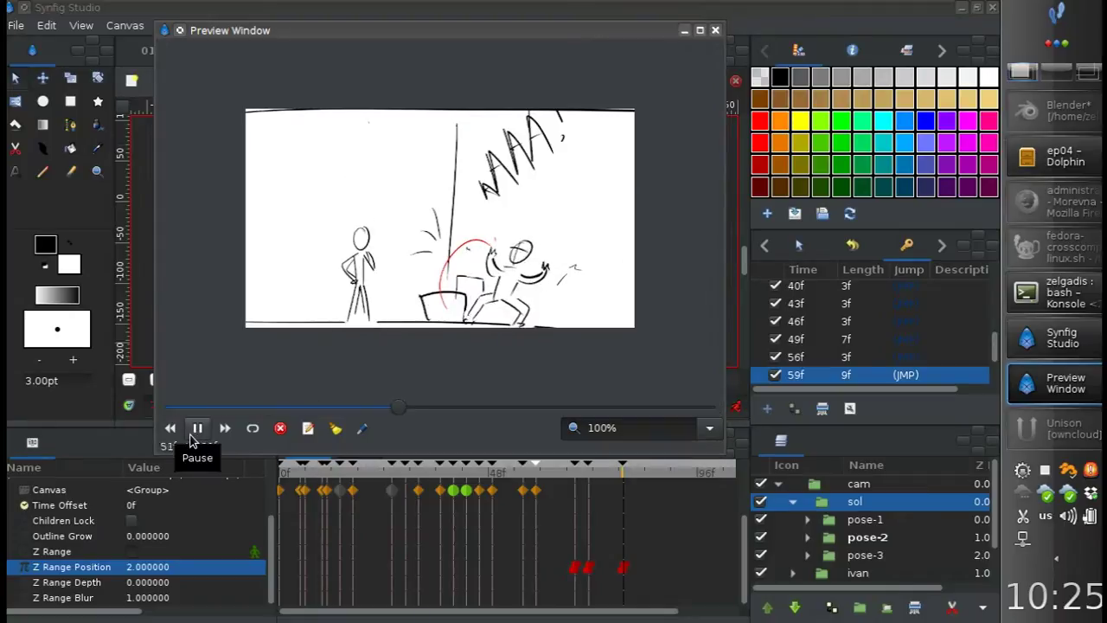
pyautogui.hotkey('alt', 'F4')
# Scrub between frames, select pose-1's Rotate layer, and review a new preview
pyautogui.moveTo(589, 481); pyautogui.dragTo(563, 484)
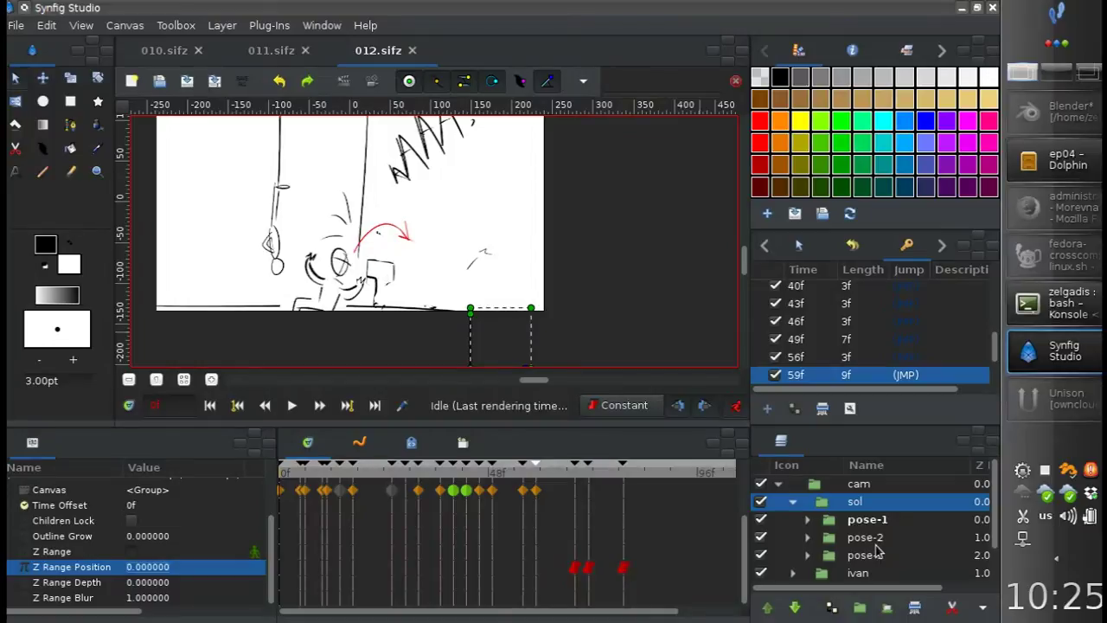
pyautogui.moveTo(590, 489); pyautogui.dragTo(650, 486)
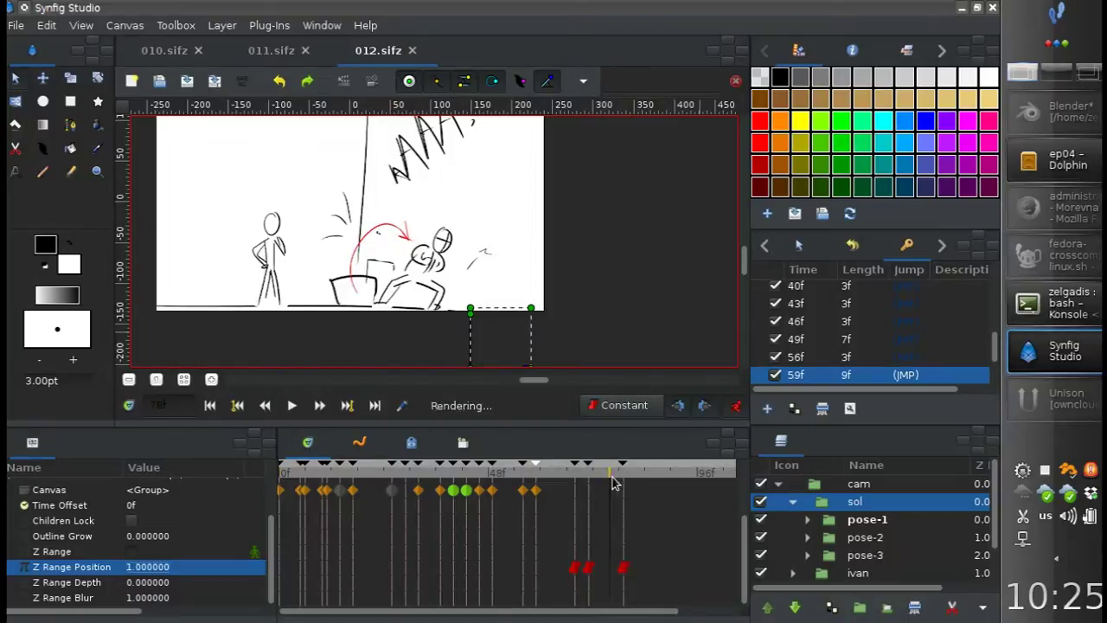
pyautogui.click(807, 519)
pyautogui.click(863, 537)
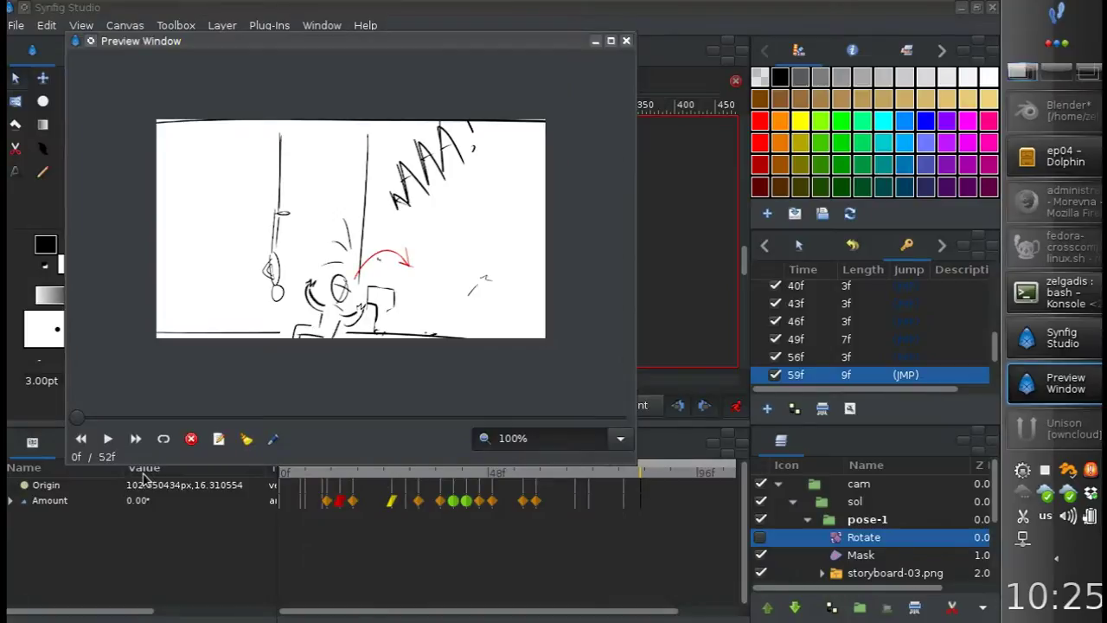
pyautogui.click(108, 441)
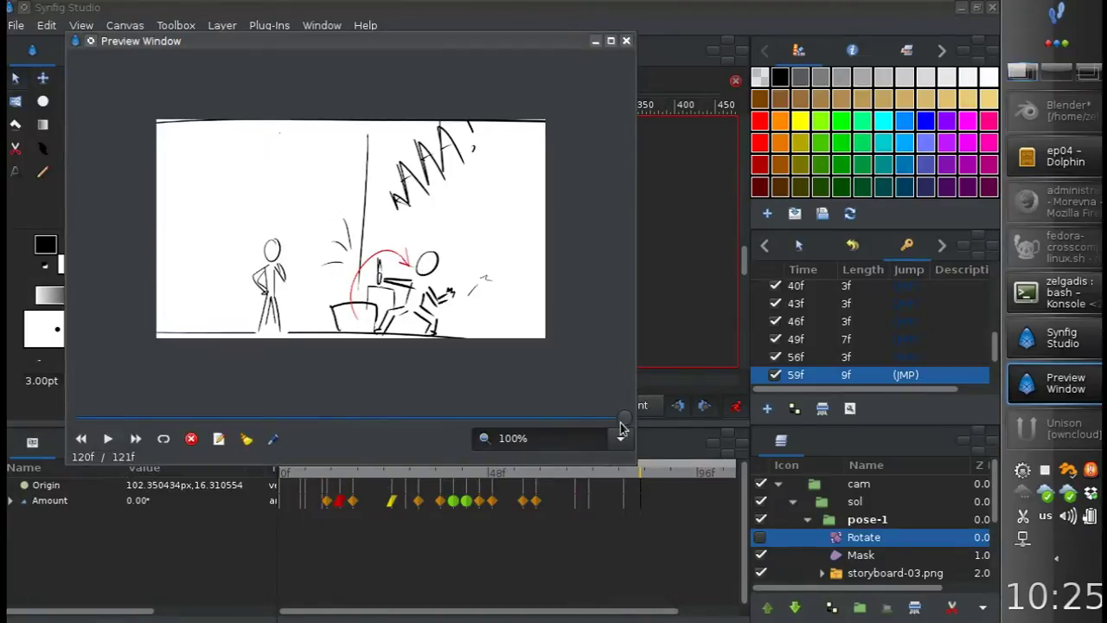
pyautogui.click(628, 43)
# Shift the cam layer up and left, then start the renderchan render of scene 012
pyautogui.click(521, 349)
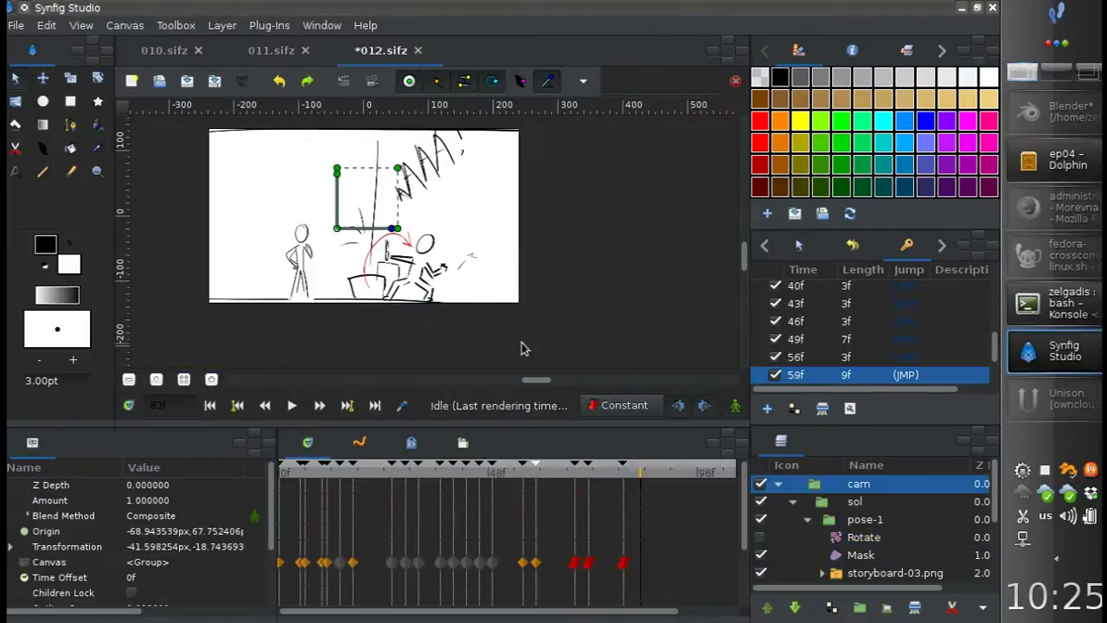
pyautogui.moveTo(336, 227); pyautogui.dragTo(333, 222)
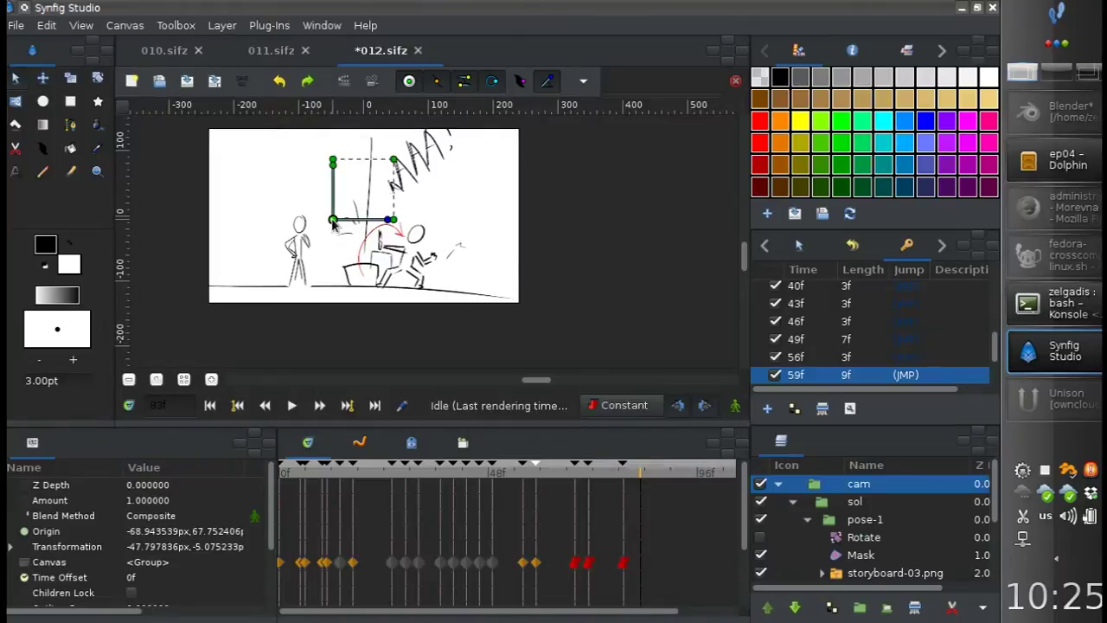
pyautogui.click(1055, 303)
pyautogui.write('projects/owncloud/morevna/ep04/011/011.sifz')
pyautogui.press('Return')
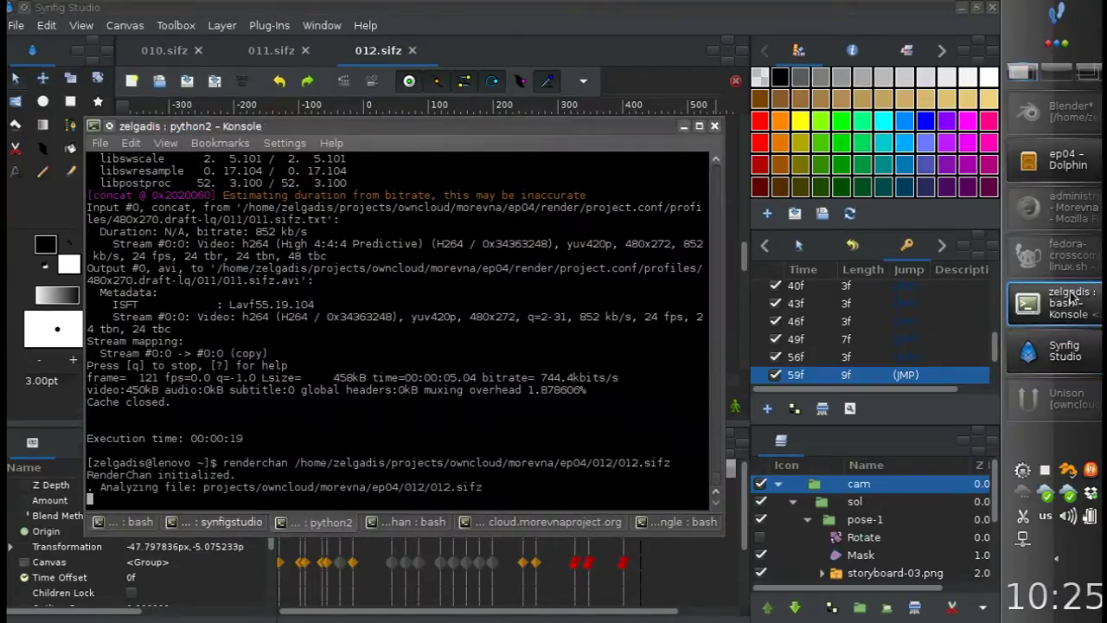
pyautogui.click(491, 76)
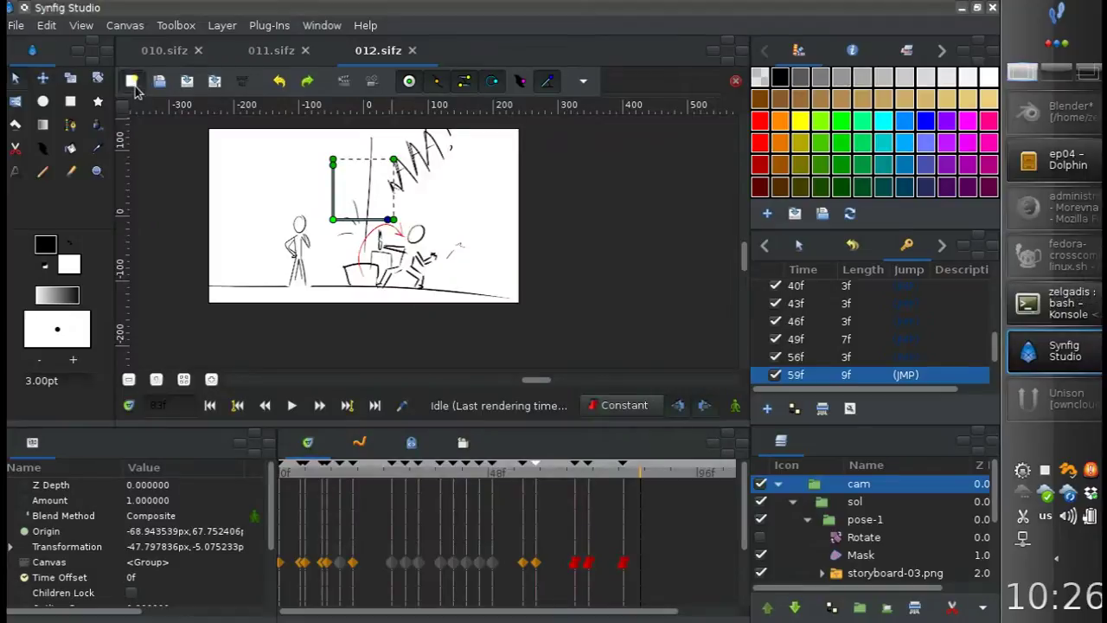
# Create a blank document and save it as 013.sifz in a new ep04/013 folder
pyautogui.click(133, 84)
pyautogui.hotkey('ctrl', 's')
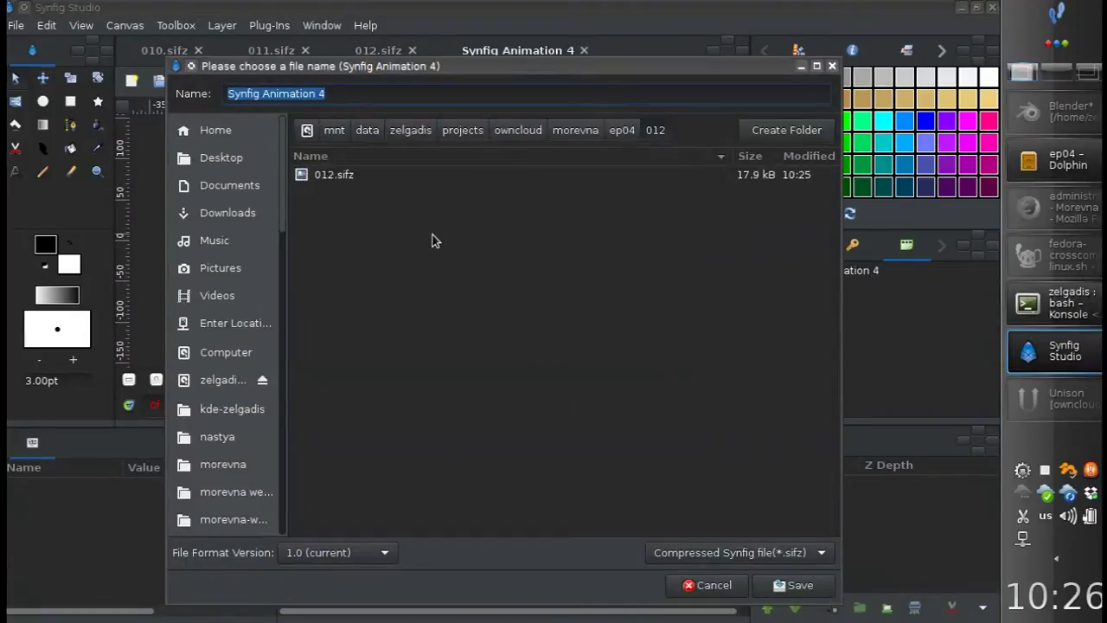
pyautogui.click(622, 130)
pyautogui.click(786, 130)
pyautogui.write('013')
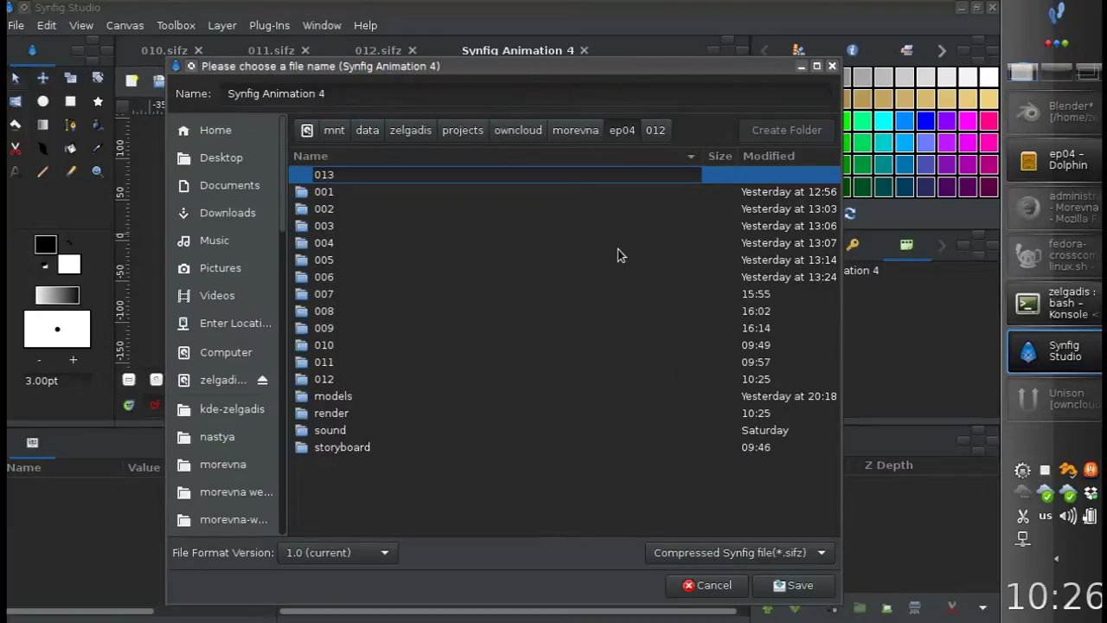
pyautogui.press('Return')
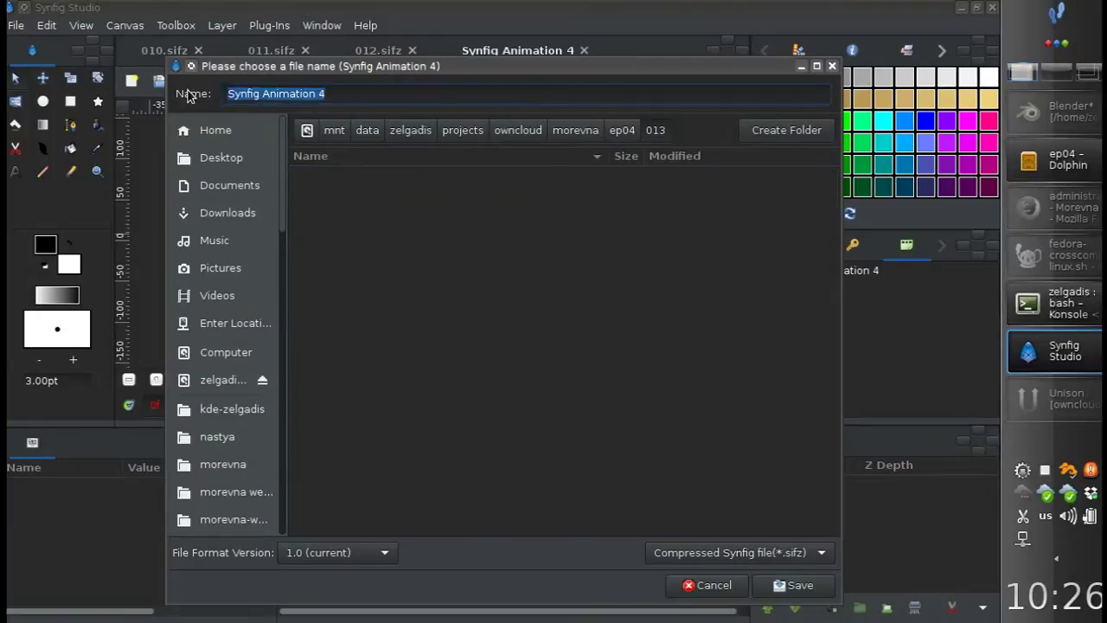
pyautogui.press('Return')
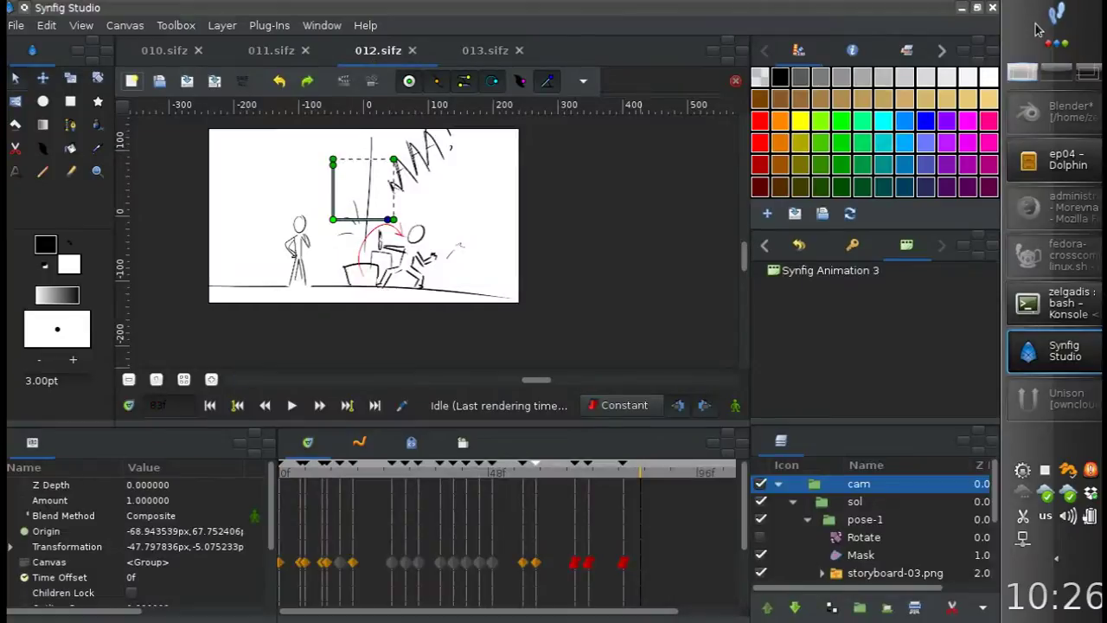
# Restart Synfig Studio and maximize its window
pyautogui.hotkey('alt', 'F1')
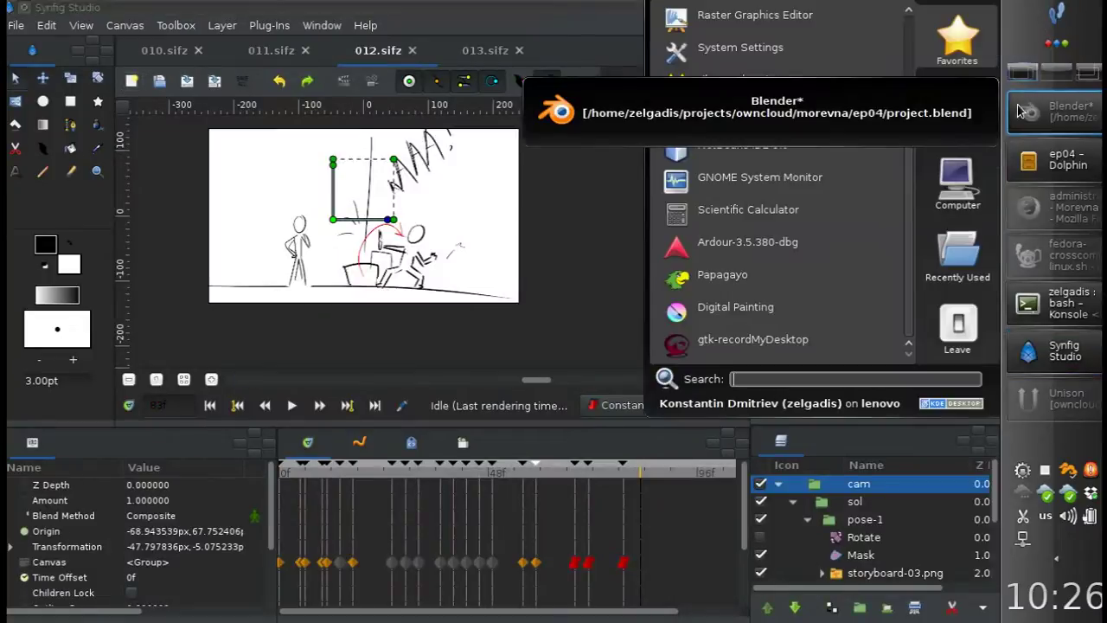
pyautogui.moveTo(562, 7); pyautogui.dragTo(644, 32)
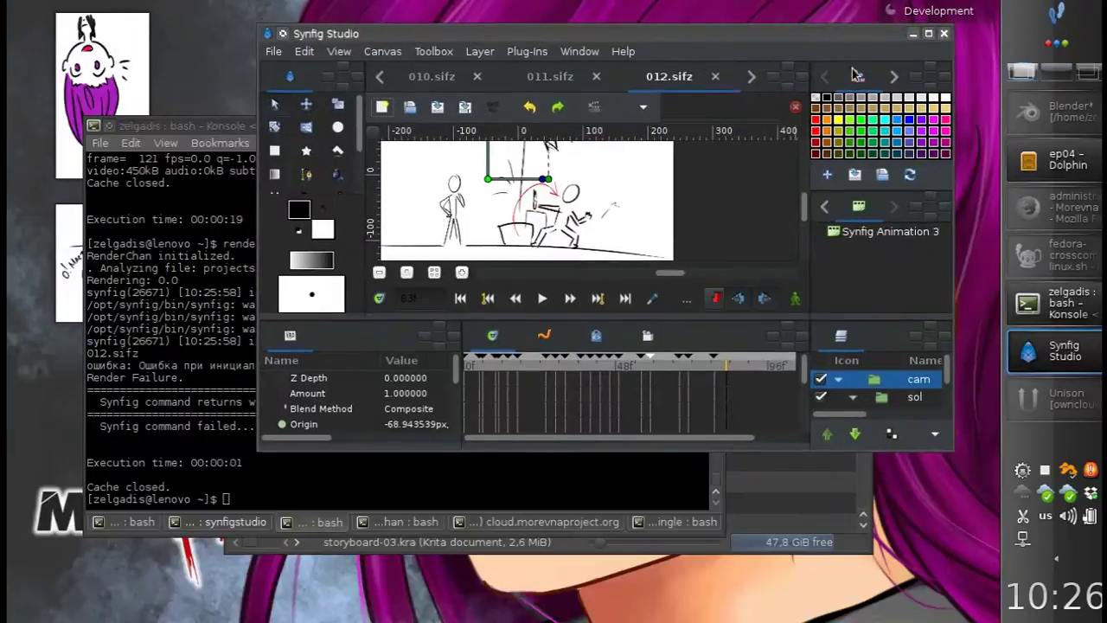
pyautogui.click(943, 34)
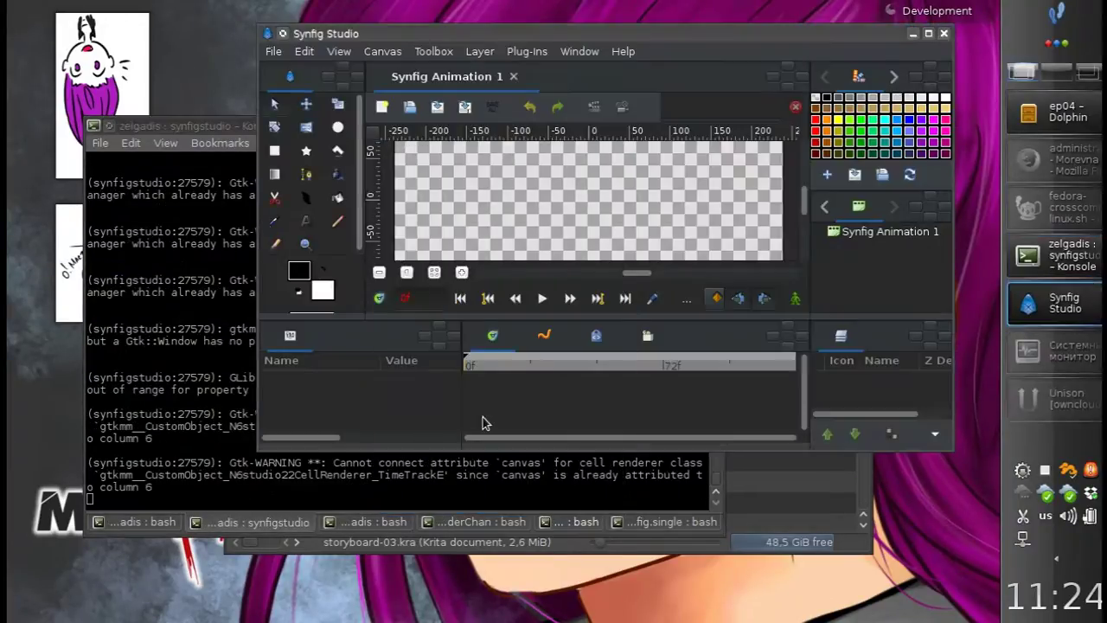
pyautogui.click(927, 33)
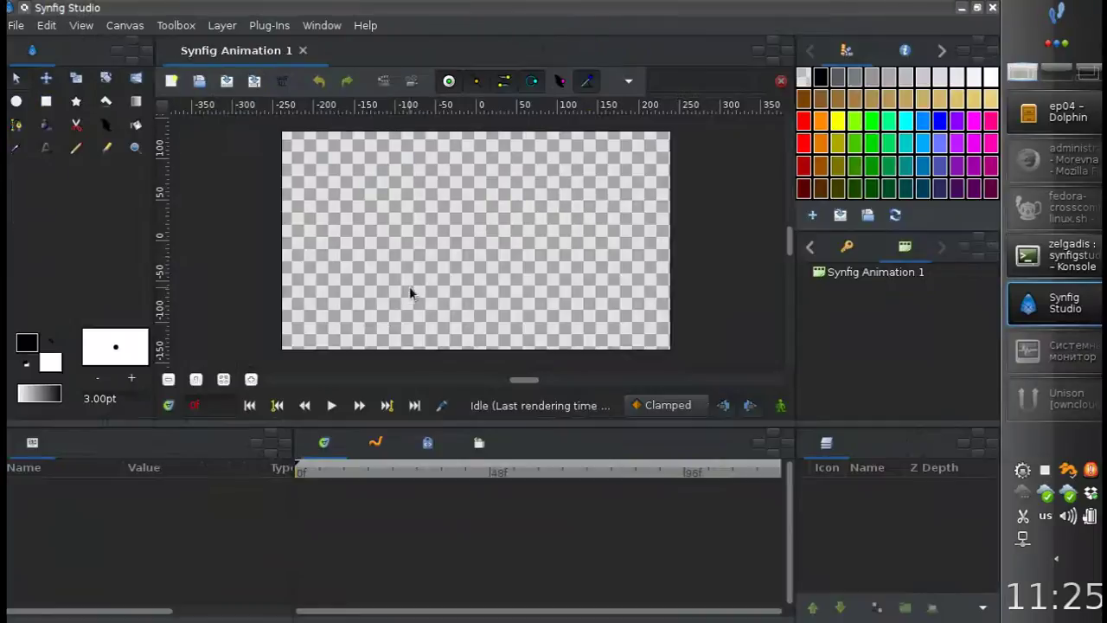
# Save the new scene as 014.sifz in a new 014 folder, then show ep04 in Dolphin
pyautogui.hotkey('ctrl', 's')
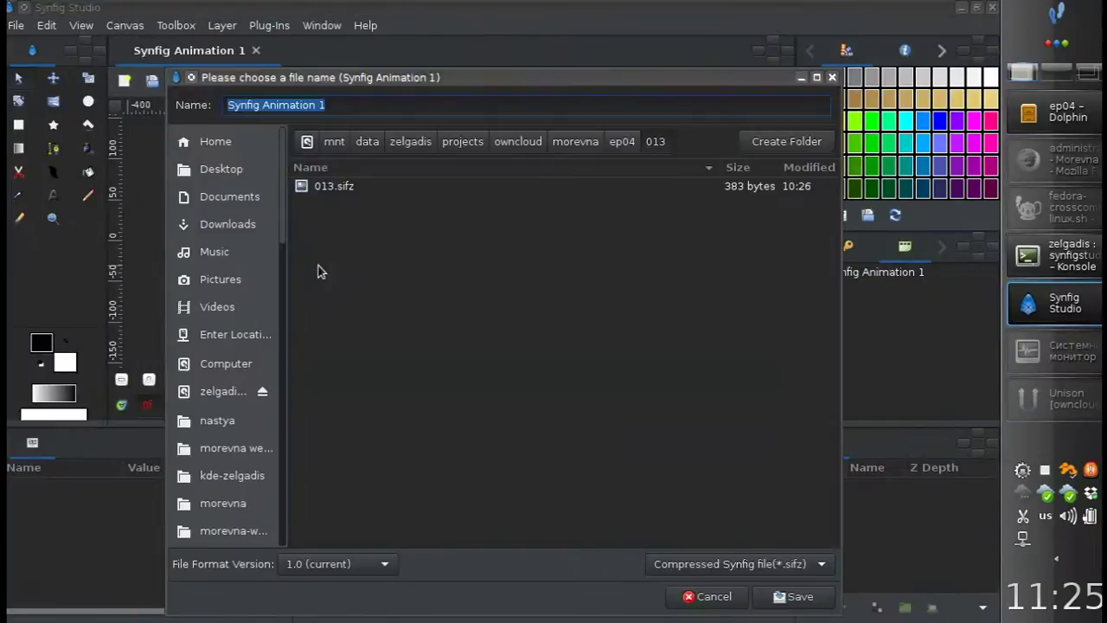
pyautogui.click(775, 141)
pyautogui.write('014')
pyautogui.press('Return')
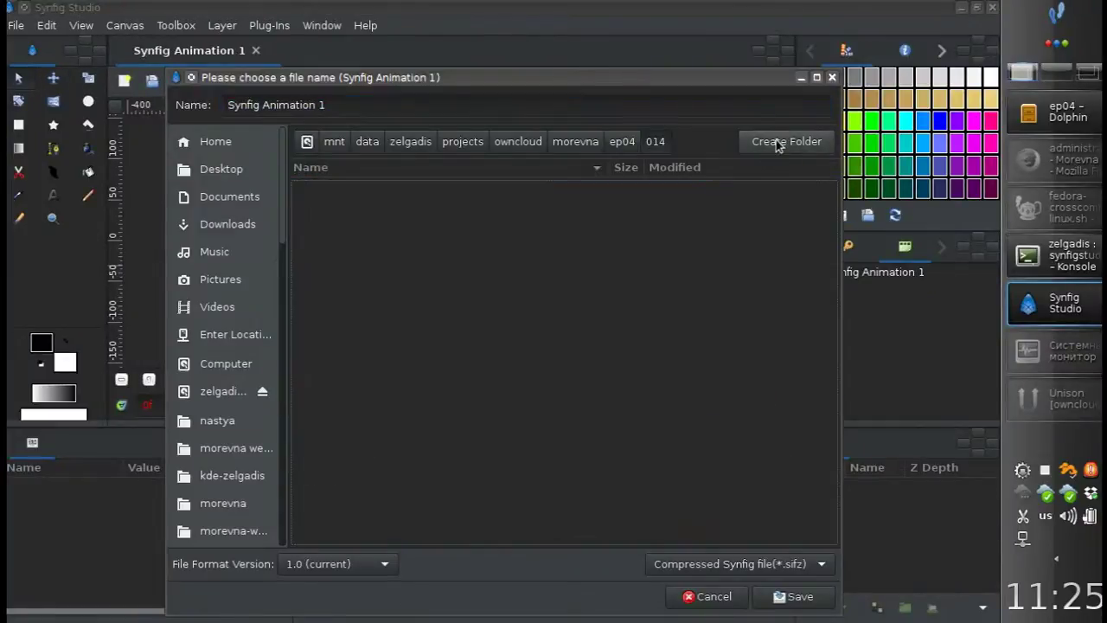
pyautogui.write('014')
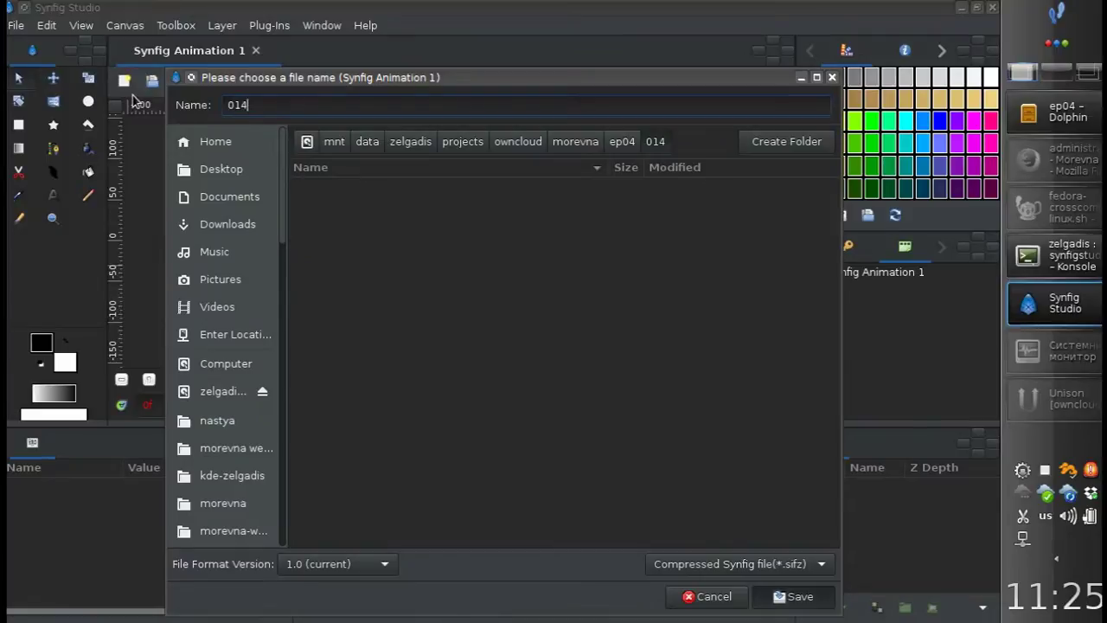
pyautogui.press('Return')
pyautogui.hotkey('alt', 'Tab')
pyautogui.scroll(-3, 465, 463)
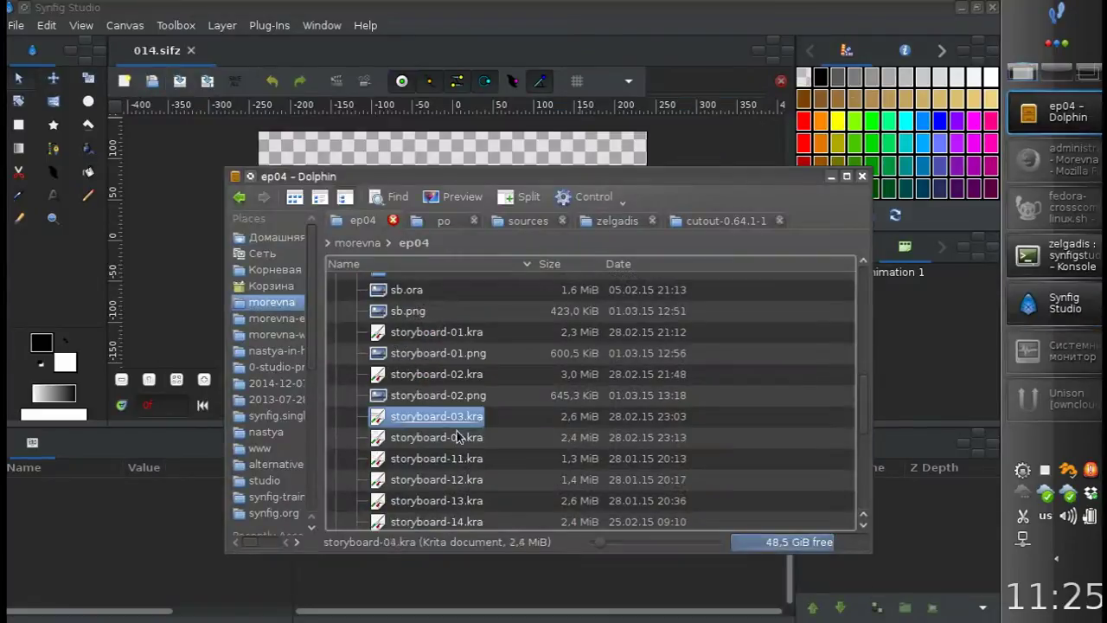
# Import storyboard-03.png from Dolphin, reposition it on the canvas, and duplicate its layer
pyautogui.moveTo(459, 436); pyautogui.dragTo(450, 147)
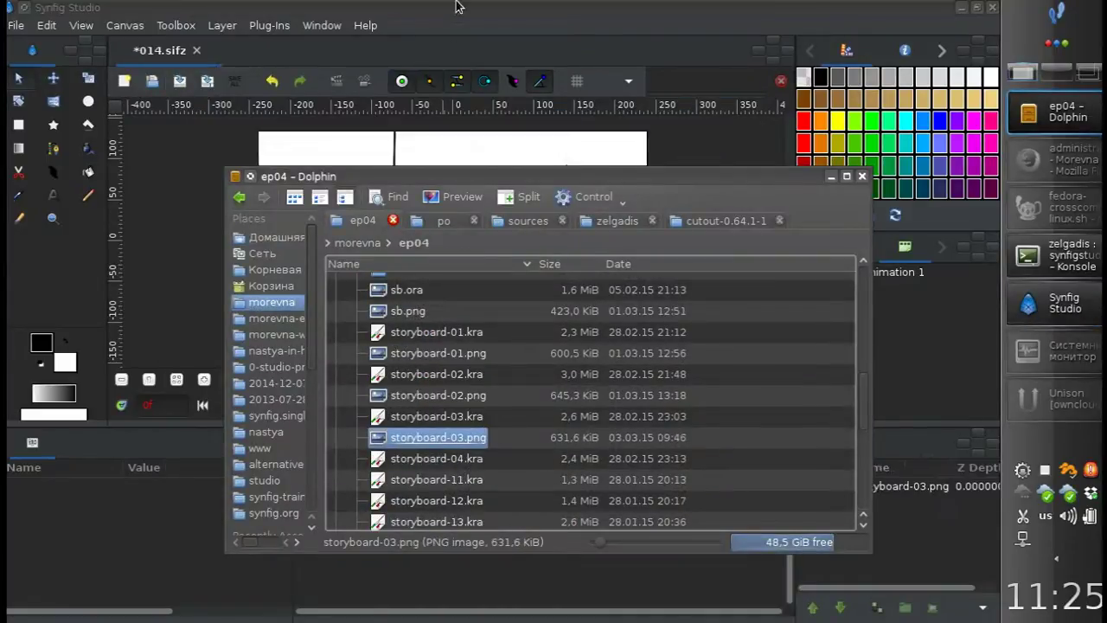
pyautogui.click(458, 7)
pyautogui.scroll(3, 445, 294)
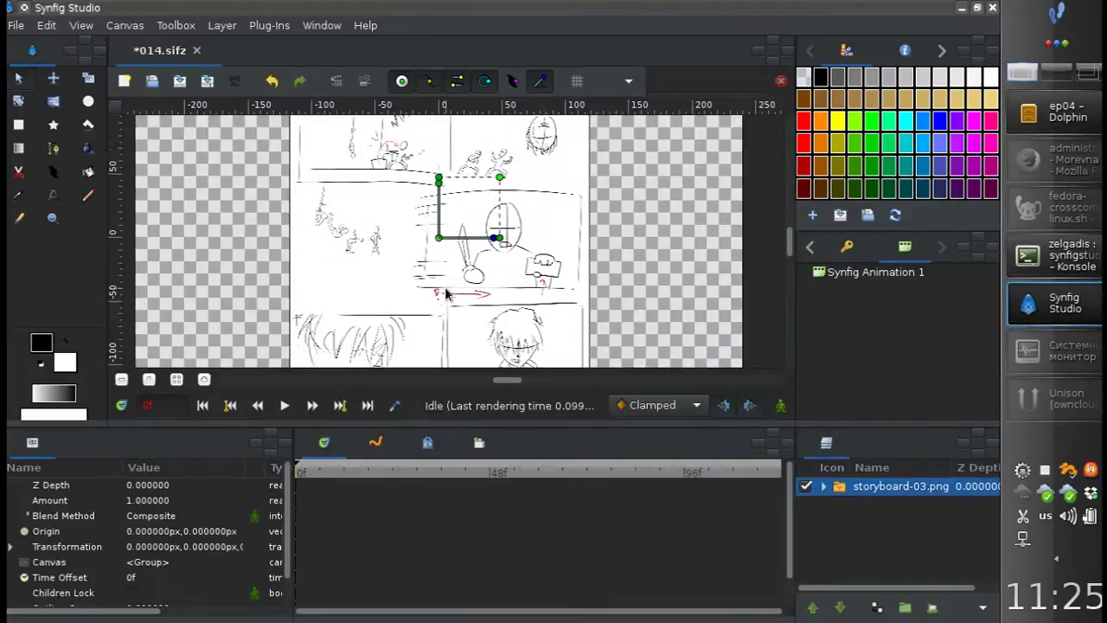
pyautogui.scroll(2, 560, 148)
pyautogui.scroll(-4, 518, 216)
pyautogui.moveTo(416, 254); pyautogui.dragTo(394, 286)
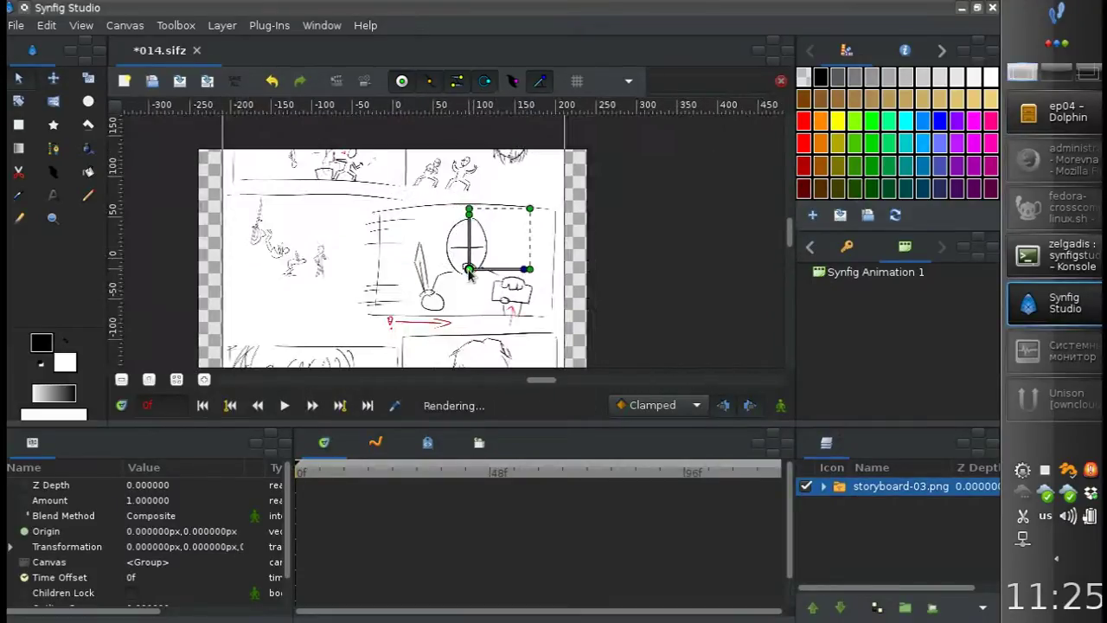
pyautogui.scroll(2, 397, 291)
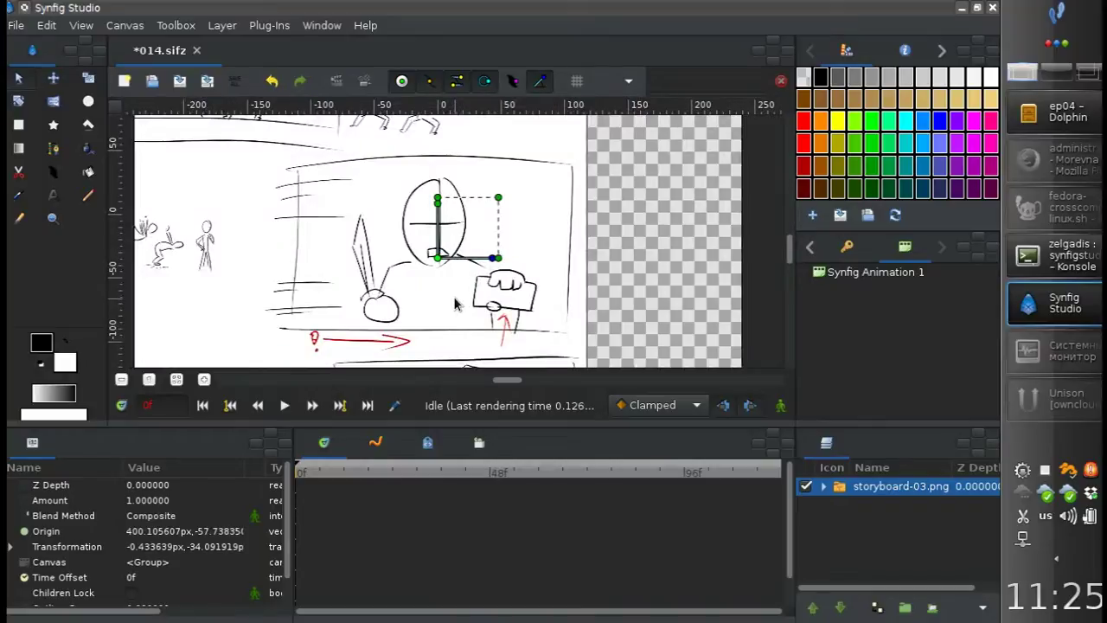
pyautogui.click(874, 608)
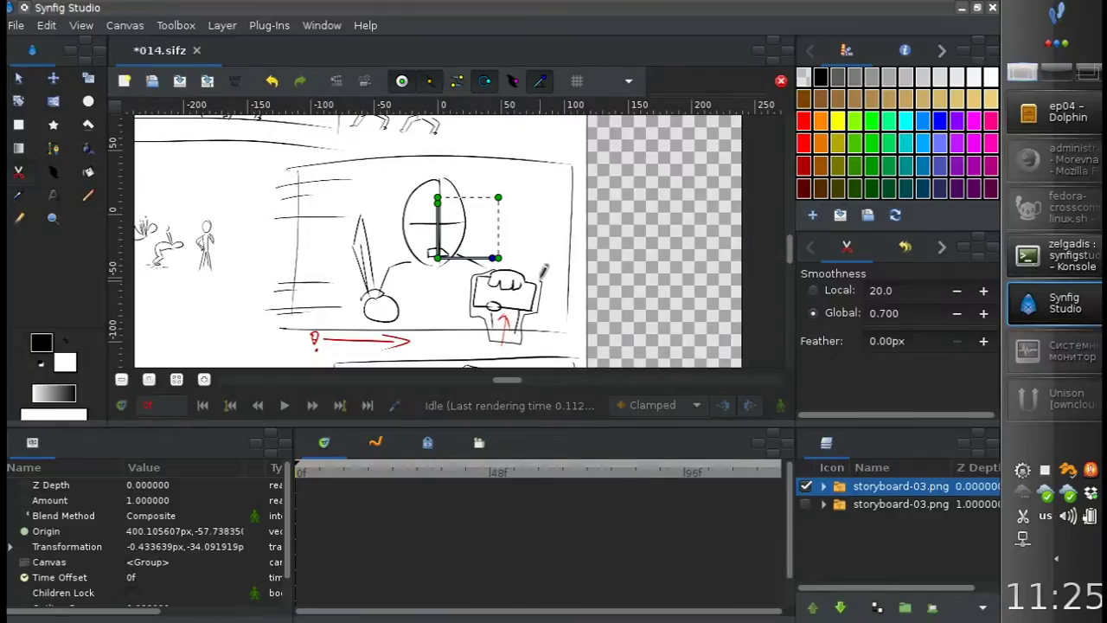
# Cut the looped hand area into its own layer, hide it, and draw a filled region over it
pyautogui.click(498, 256)
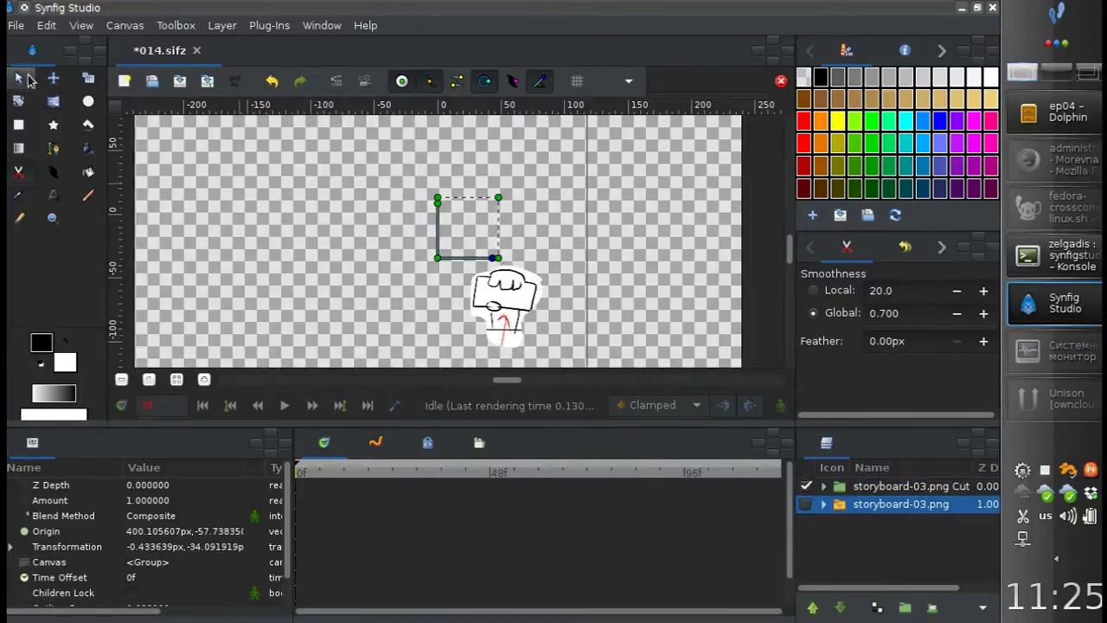
pyautogui.click(27, 78)
pyautogui.click(806, 486)
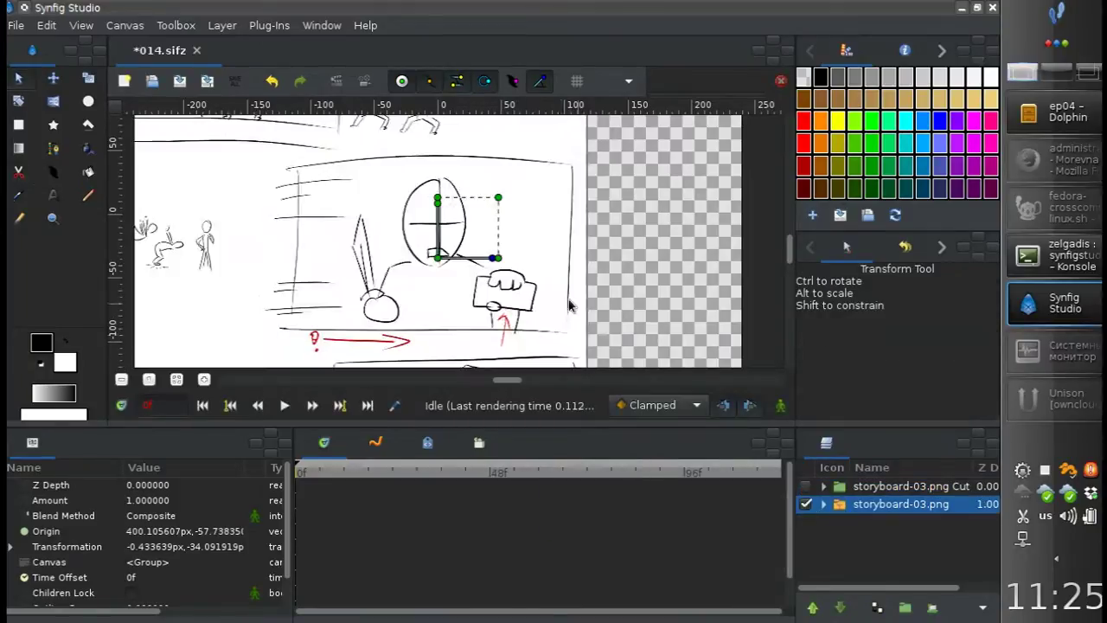
pyautogui.click(90, 149)
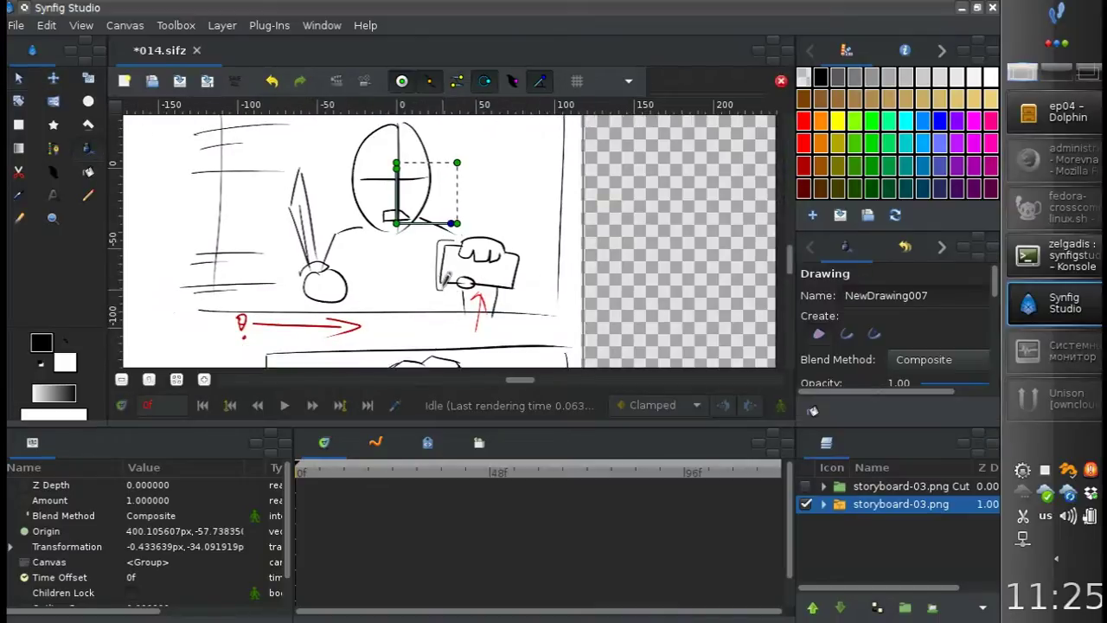
pyautogui.moveTo(470, 223); pyautogui.dragTo(457, 237)
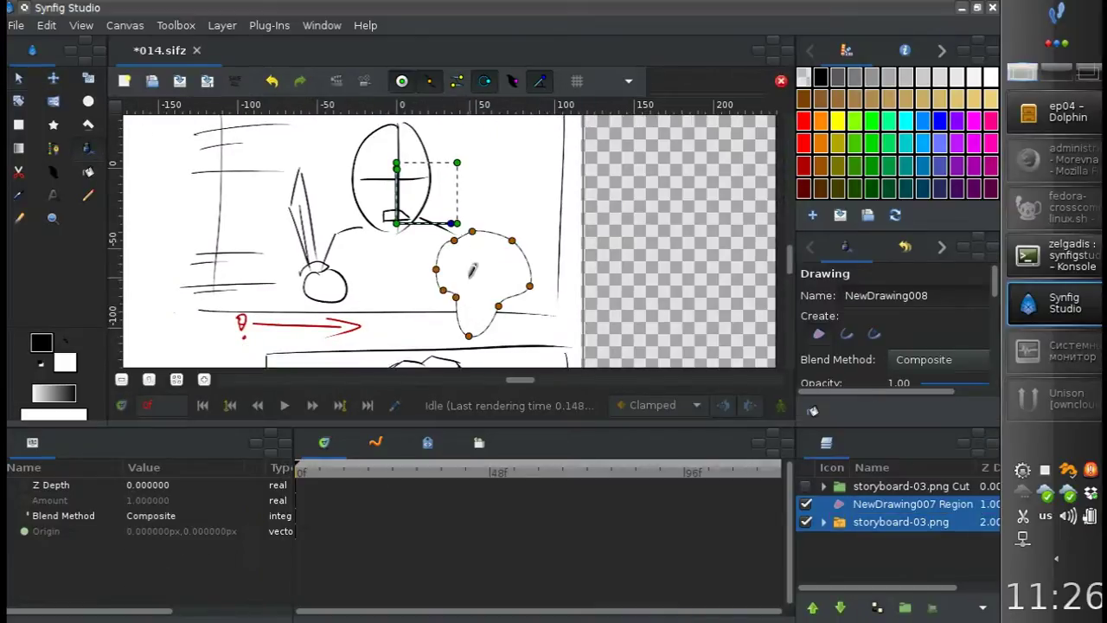
# Widen the side panels, disable pressure sensitivity, and draw a short outline stroke
pyautogui.moveTo(994, 294)
pyautogui.mouseDown()
pyautogui.moveTo(994, 343)
pyautogui.moveTo(994, 303)
pyautogui.mouseUp()
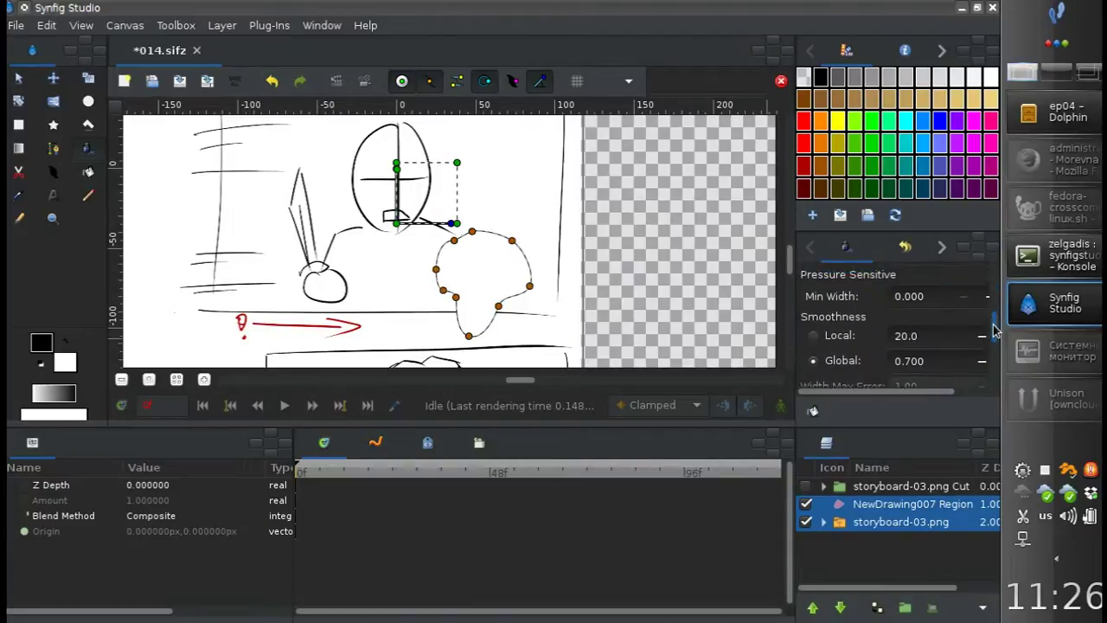
pyautogui.moveTo(934, 392); pyautogui.dragTo(964, 392)
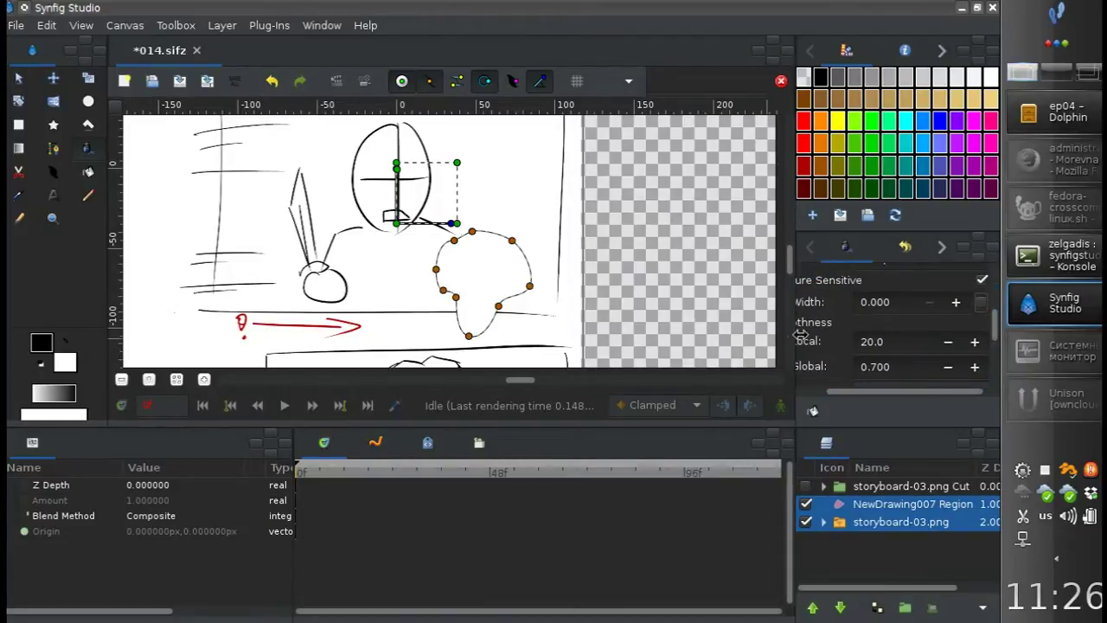
pyautogui.moveTo(800, 336); pyautogui.dragTo(724, 393)
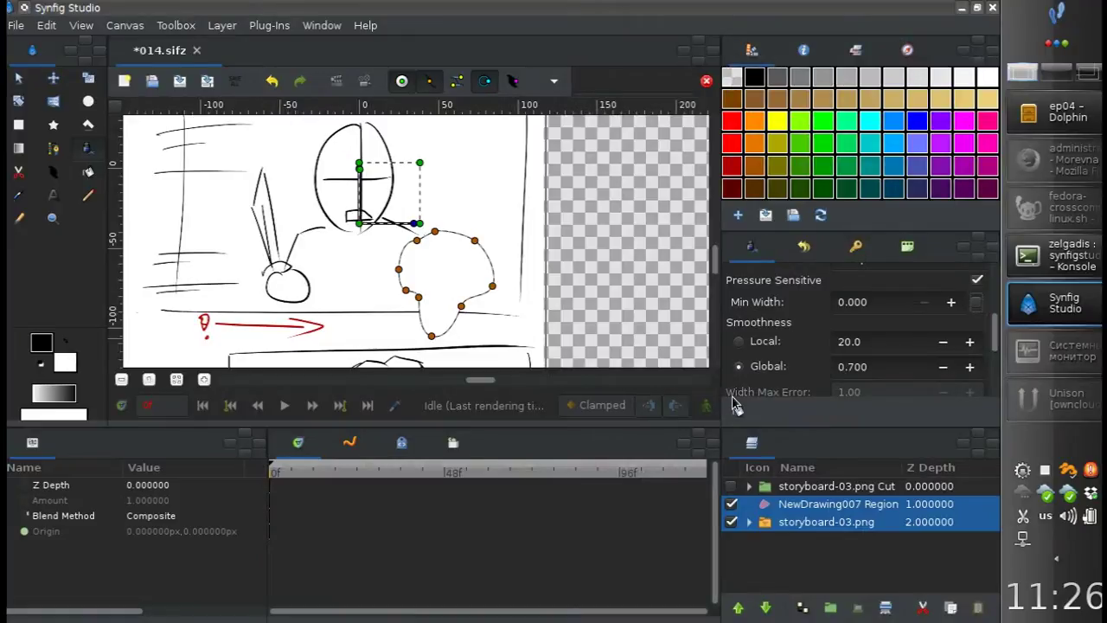
pyautogui.click(978, 282)
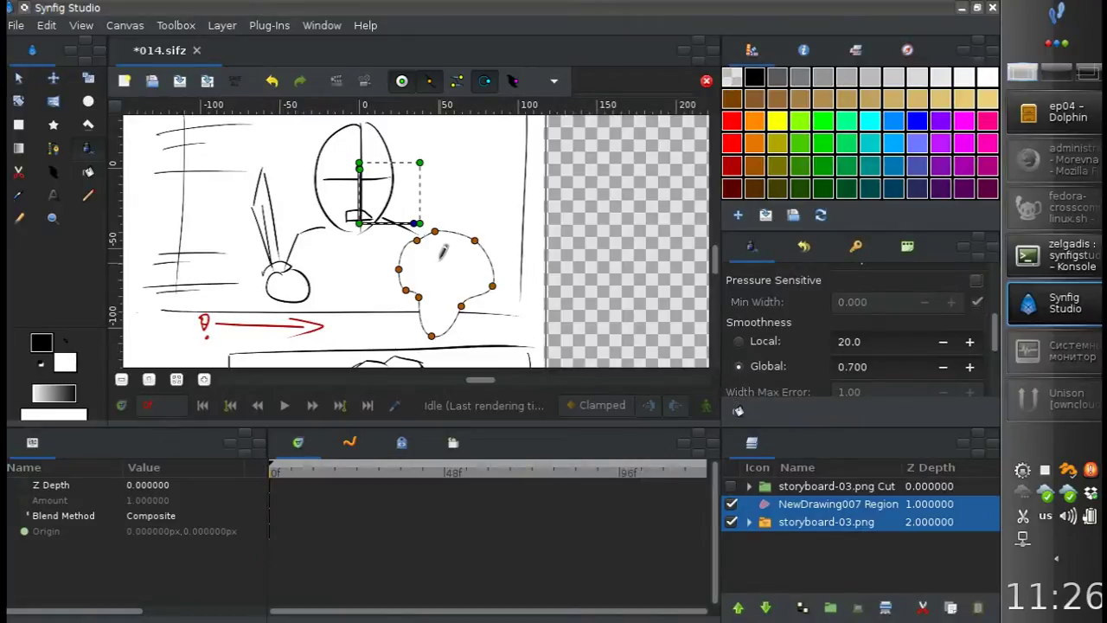
pyautogui.moveTo(428, 247); pyautogui.dragTo(438, 308)
# Group the drawing with the storyboard, rename the cut-out 'hand', and group everything as 'cam'
pyautogui.scroll(5, 996, 333)
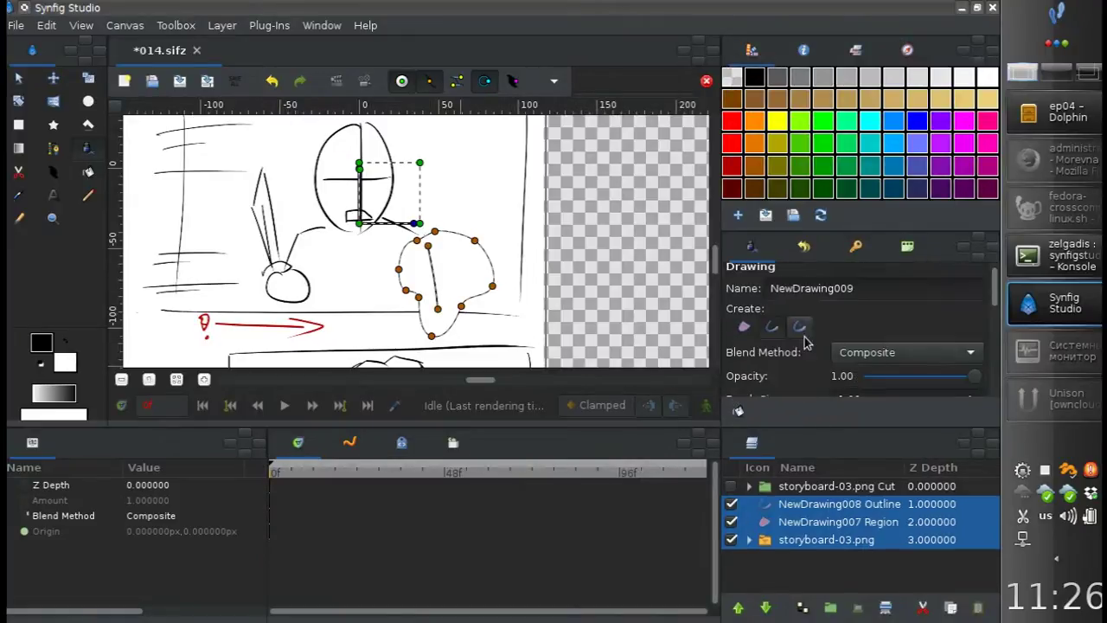
pyautogui.click(830, 607)
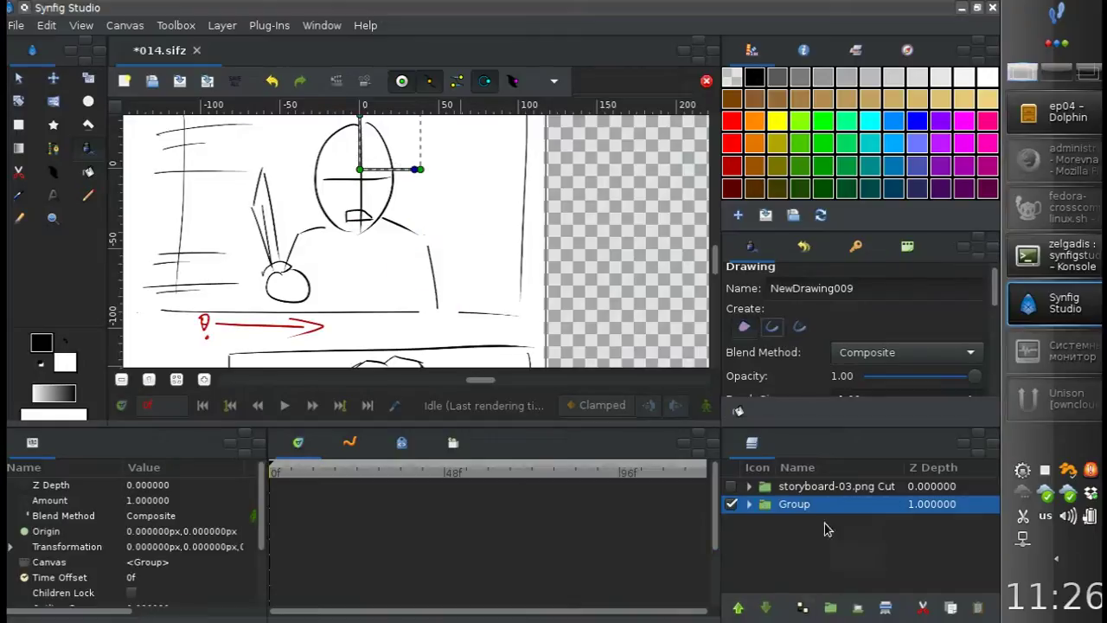
pyautogui.click(800, 486)
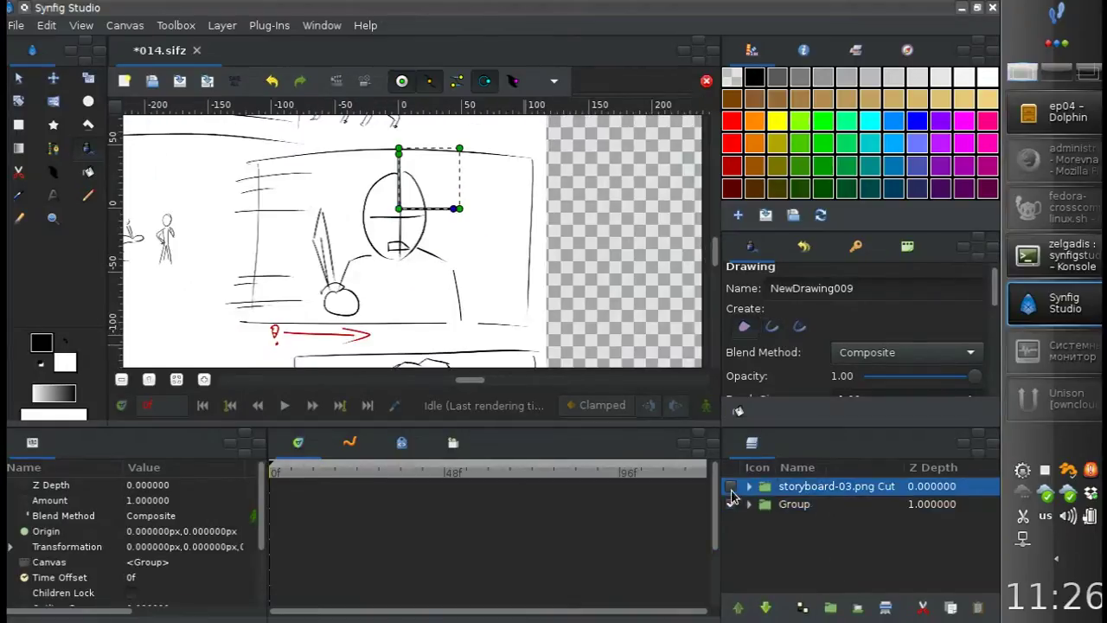
pyautogui.write('han')
pyautogui.press('Return')
pyautogui.keyDown('ctrl'); pyautogui.click(800, 507); pyautogui.keyUp('ctrl')
pyautogui.click(830, 607)
pyautogui.write('cam')
pyautogui.press('Return')
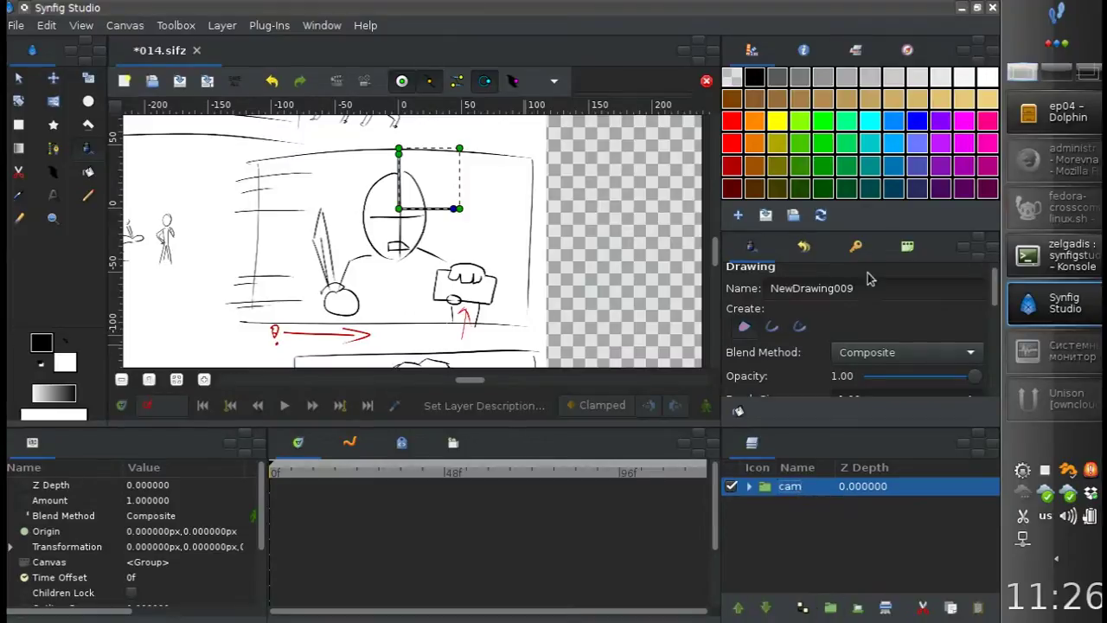
pyautogui.click(855, 247)
# Enlarge the Layers panel, zoom the canvas out, and reposition the cam group
pyautogui.moveTo(855, 247); pyautogui.dragTo(750, 203)
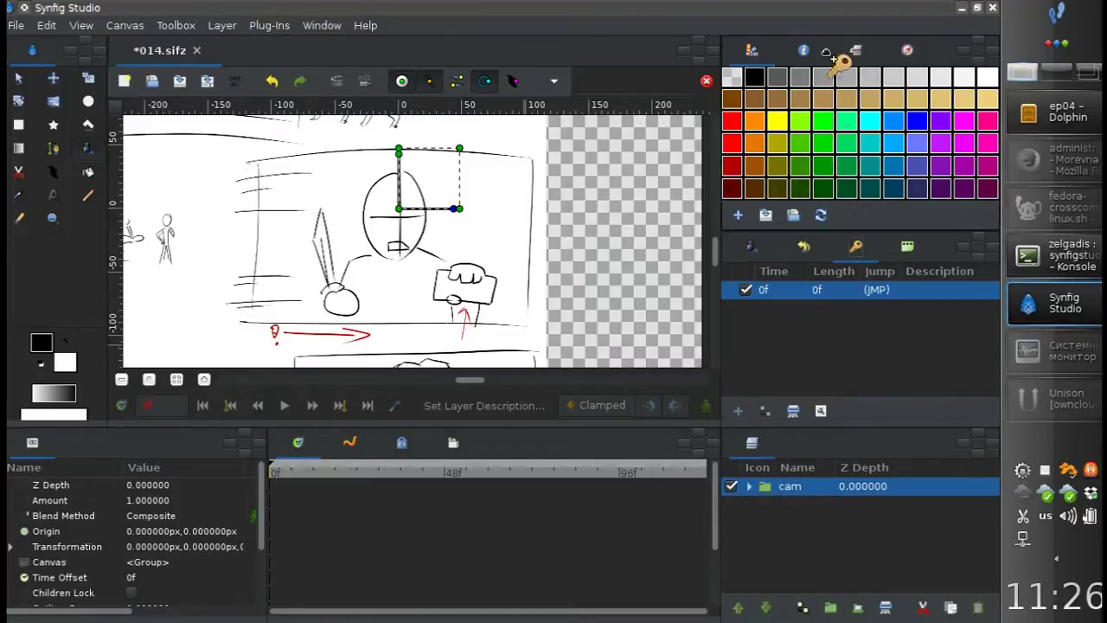
pyautogui.moveTo(771, 430); pyautogui.dragTo(770, 381)
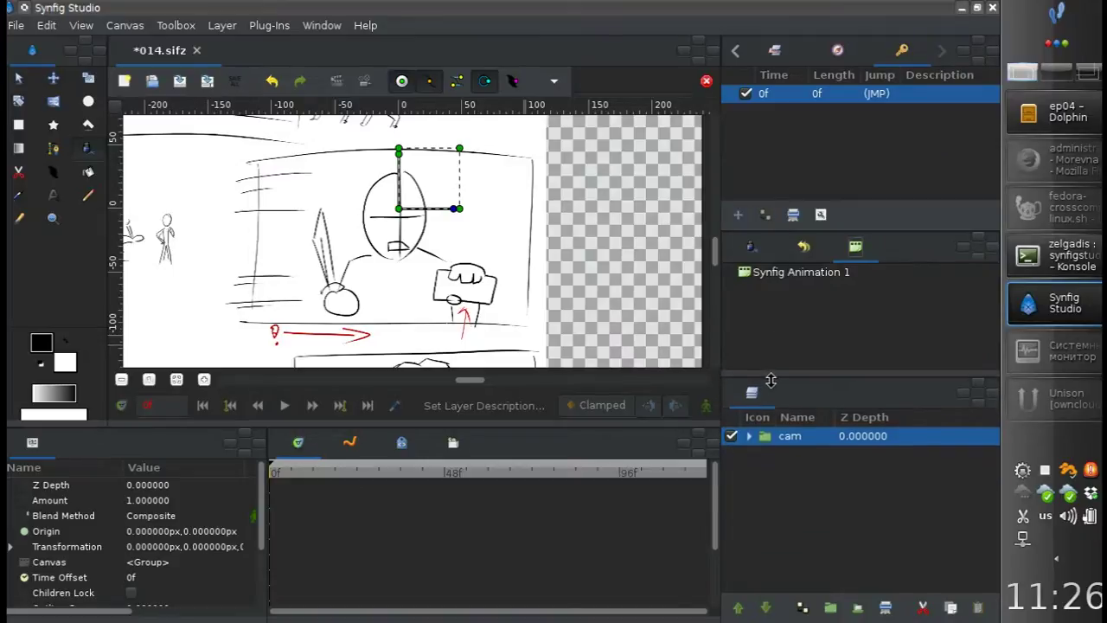
pyautogui.press('-')
pyautogui.moveTo(464, 166)
pyautogui.mouseDown()
pyautogui.moveTo(458, 145)
pyautogui.moveTo(452, 179)
pyautogui.moveTo(415, 213)
pyautogui.mouseUp()
pyautogui.press('-')
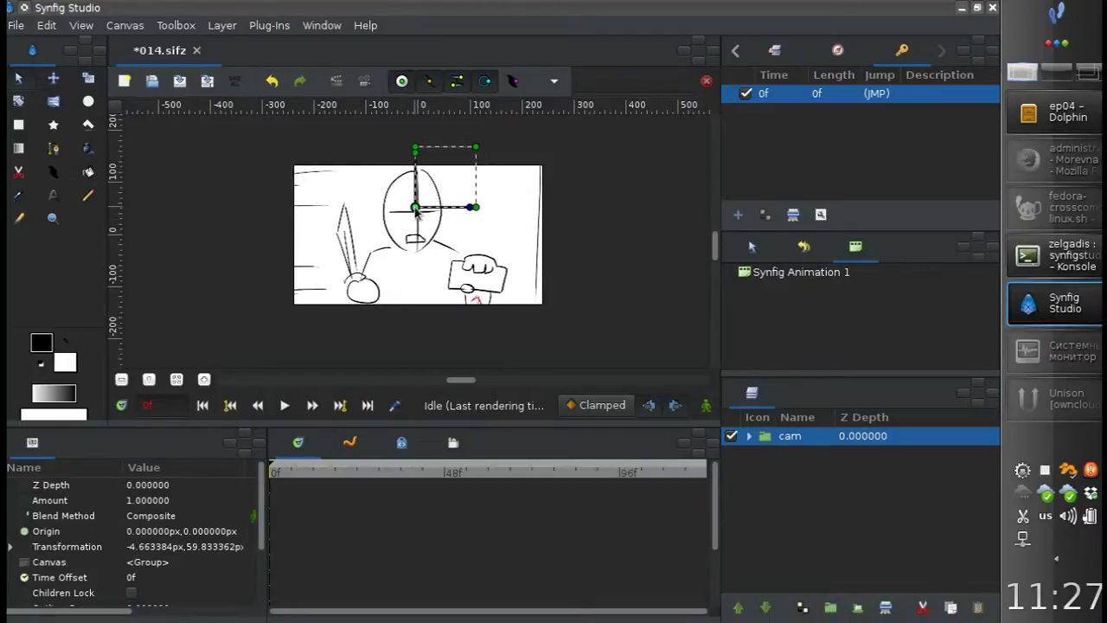
# Add a keyframe at 7f, enable Animate mode, and rearrange the Keyframes and Tool Options docks
pyautogui.click(294, 474)
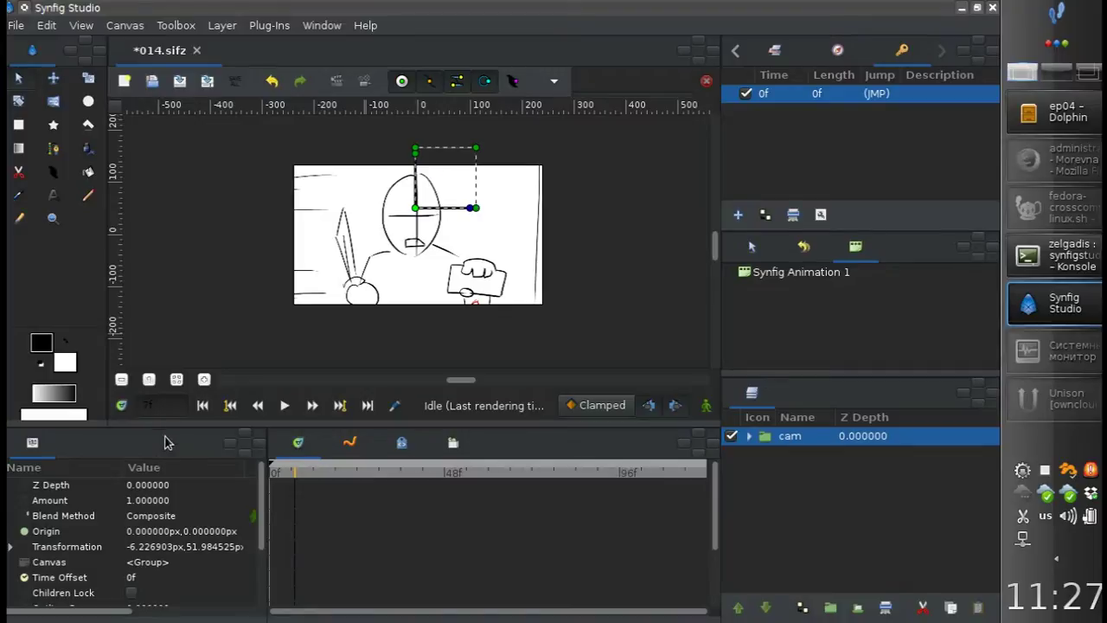
pyautogui.click(738, 214)
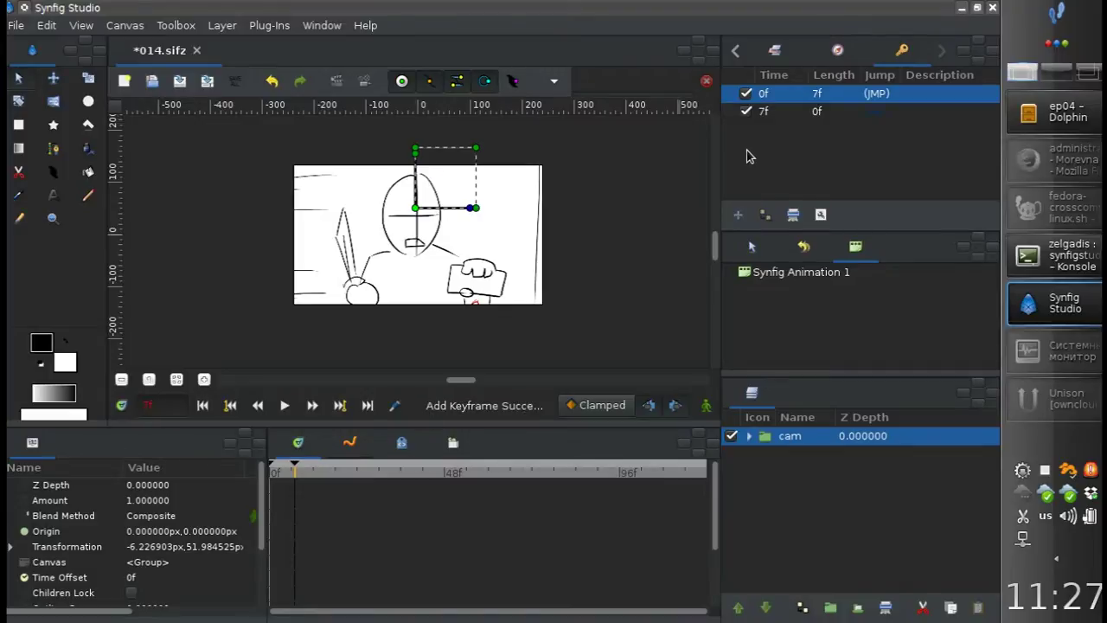
pyautogui.click(293, 472)
pyautogui.click(706, 405)
pyautogui.moveTo(903, 113)
pyautogui.mouseDown()
pyautogui.moveTo(848, 230)
pyautogui.moveTo(852, 246)
pyautogui.mouseUp()
pyautogui.click(803, 50)
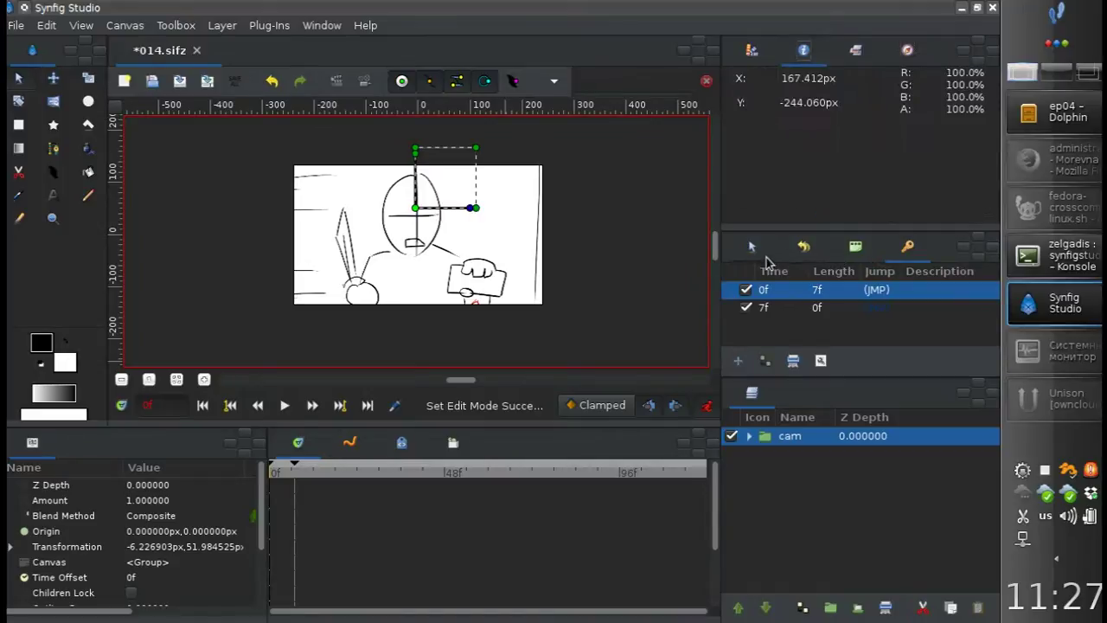
pyautogui.moveTo(752, 246); pyautogui.dragTo(774, 52)
pyautogui.click(855, 247)
pyautogui.moveTo(806, 249); pyautogui.dragTo(748, 246)
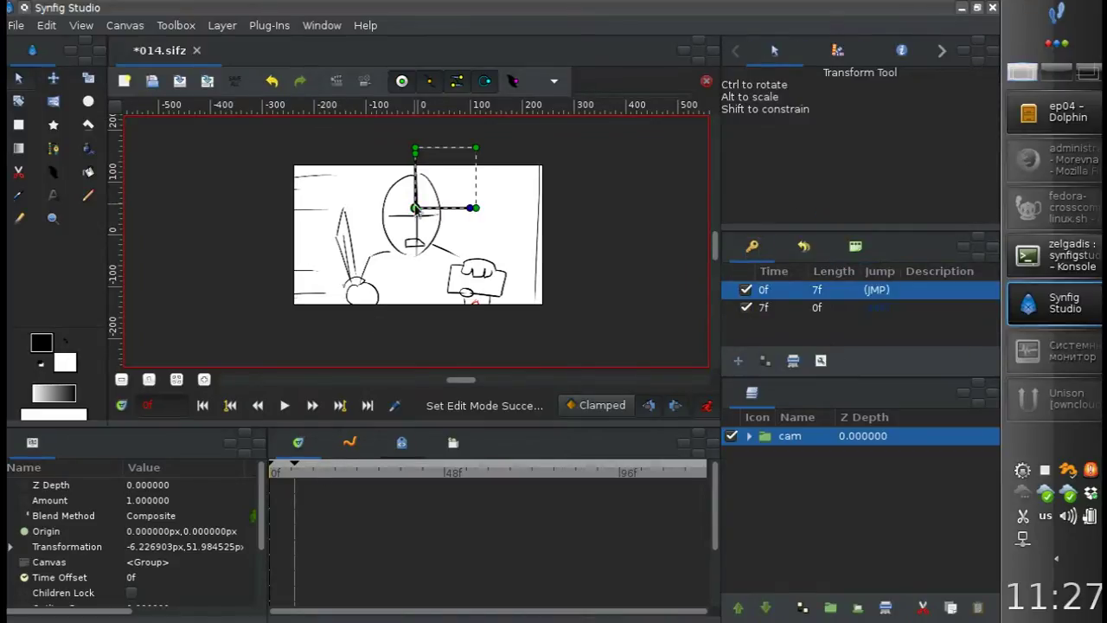
# Slide the cam group right as a waypoint, then draw a new region inside Group
pyautogui.moveTo(415, 208); pyautogui.dragTo(528, 208)
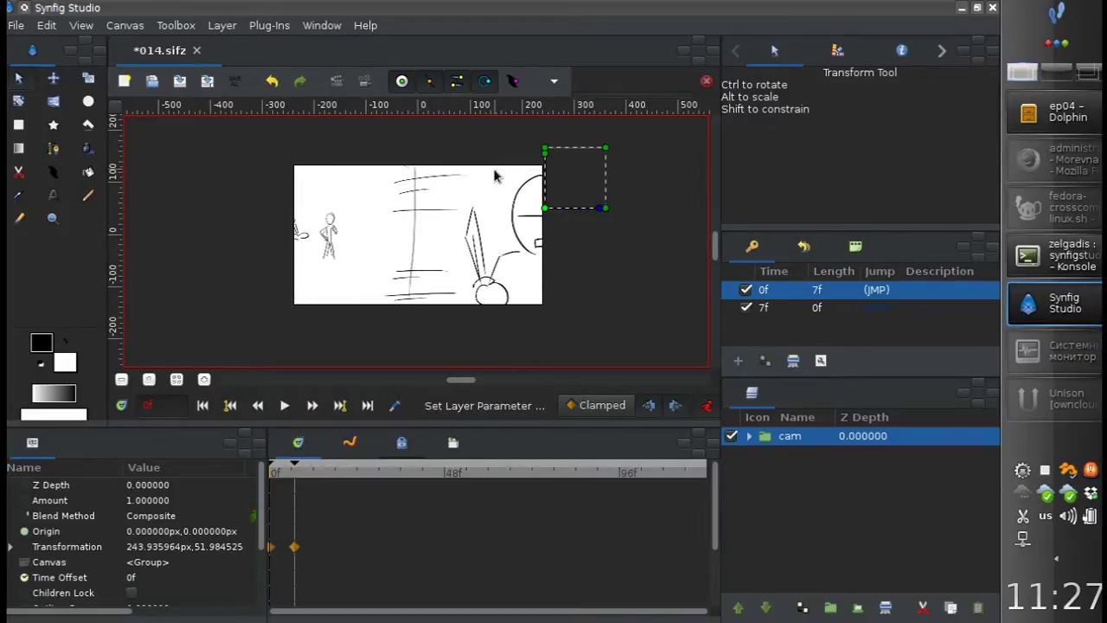
pyautogui.click(749, 437)
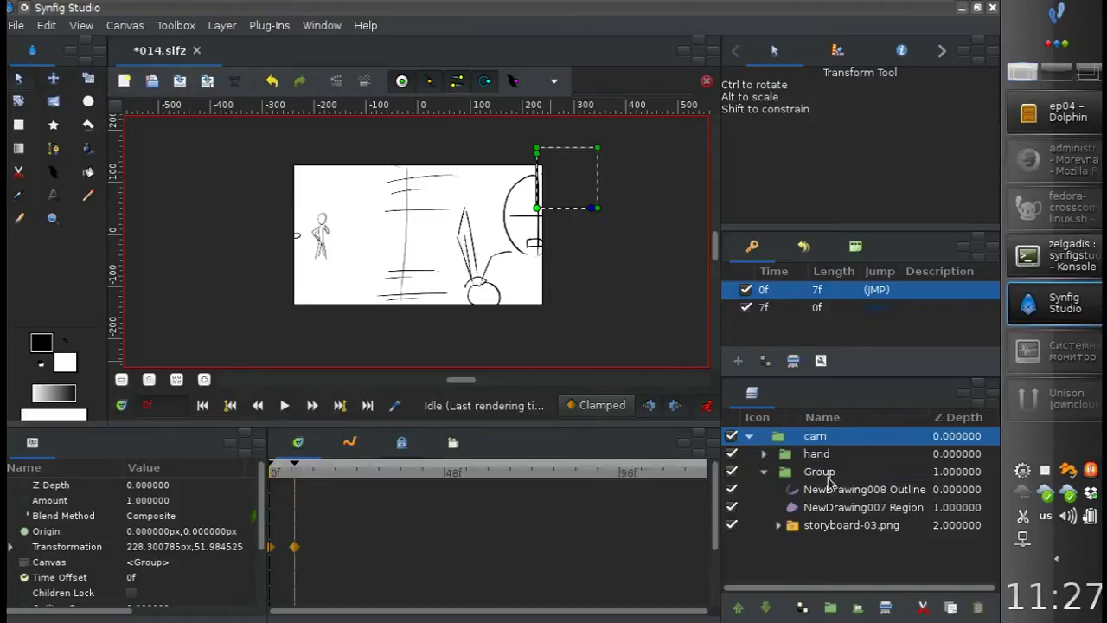
pyautogui.click(846, 475)
pyautogui.click(88, 148)
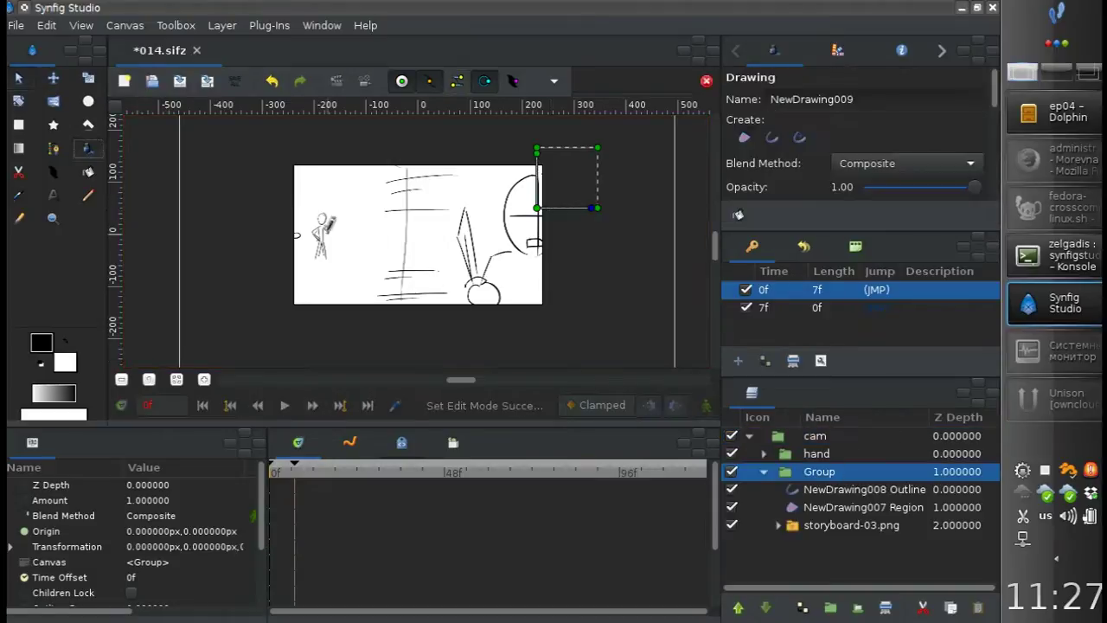
pyautogui.click(796, 492)
pyautogui.moveTo(343, 256); pyautogui.dragTo(337, 264)
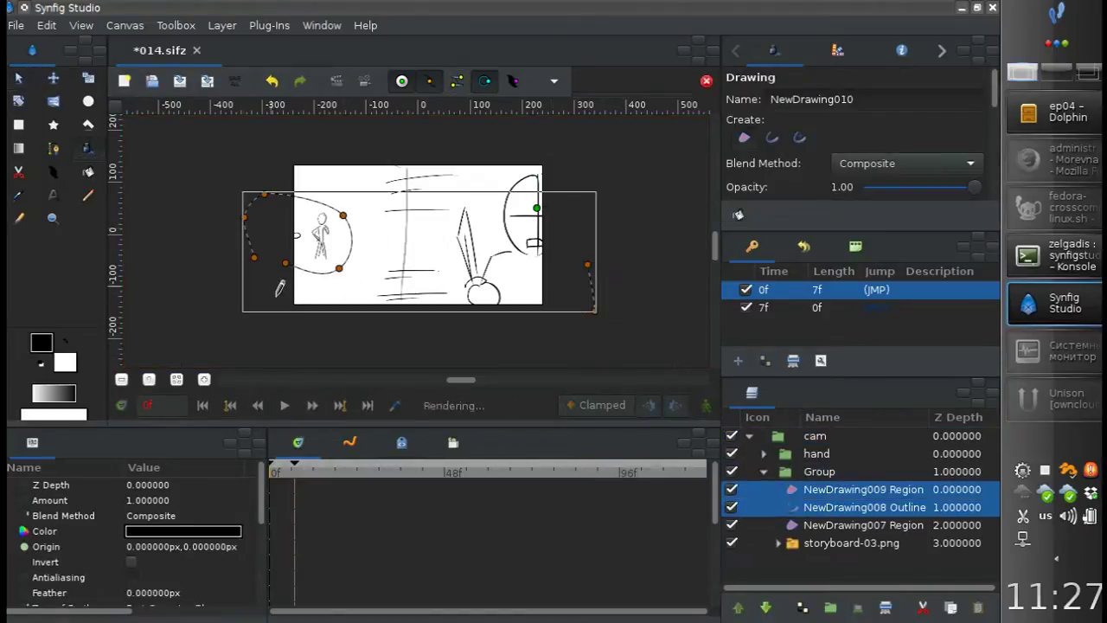
pyautogui.click(18, 78)
pyautogui.click(789, 474)
pyautogui.click(758, 442)
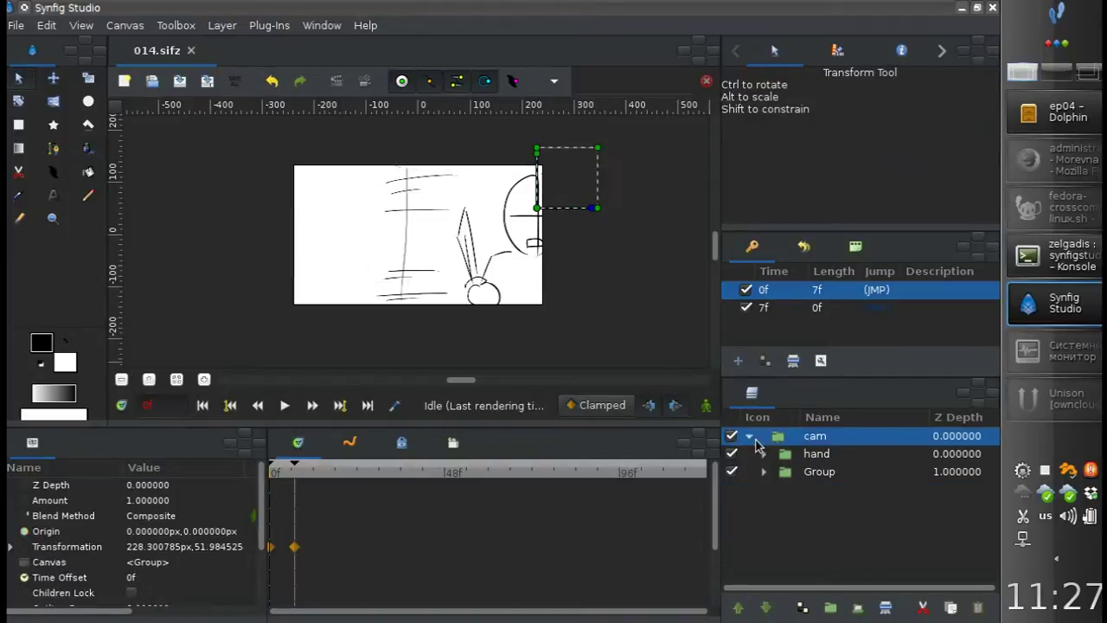
pyautogui.moveTo(273, 471); pyautogui.dragTo(254, 472)
# Add a Translate layer with Origin made Composite and its X-Axis set to Linear
pyautogui.rightClick(792, 436)
pyautogui.moveTo(837, 9)
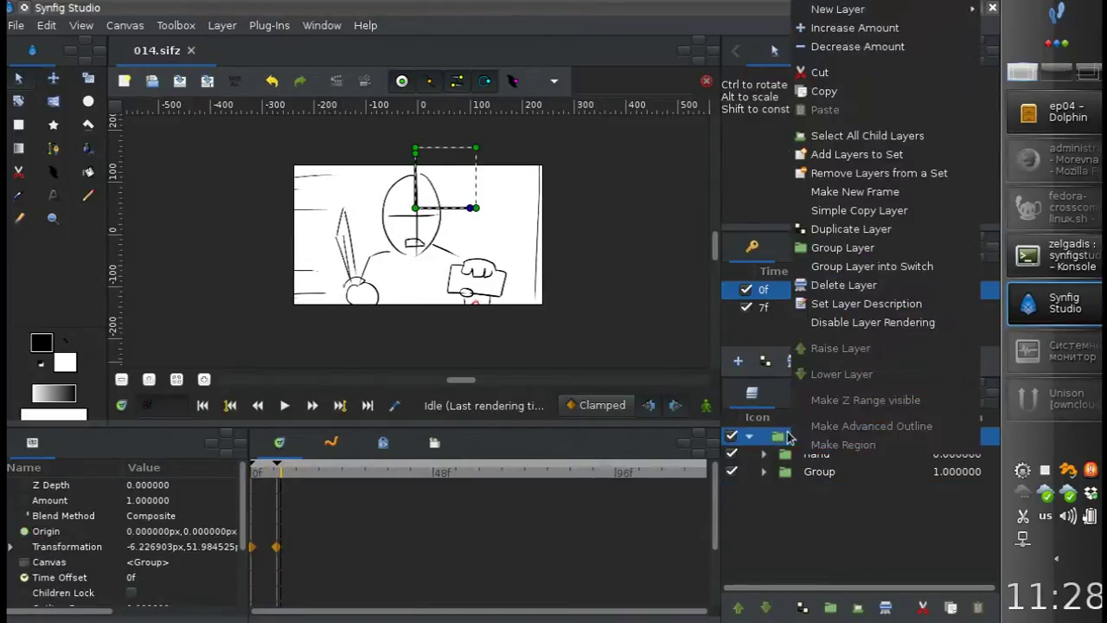
pyautogui.click(512, 195)
pyautogui.click(43, 487)
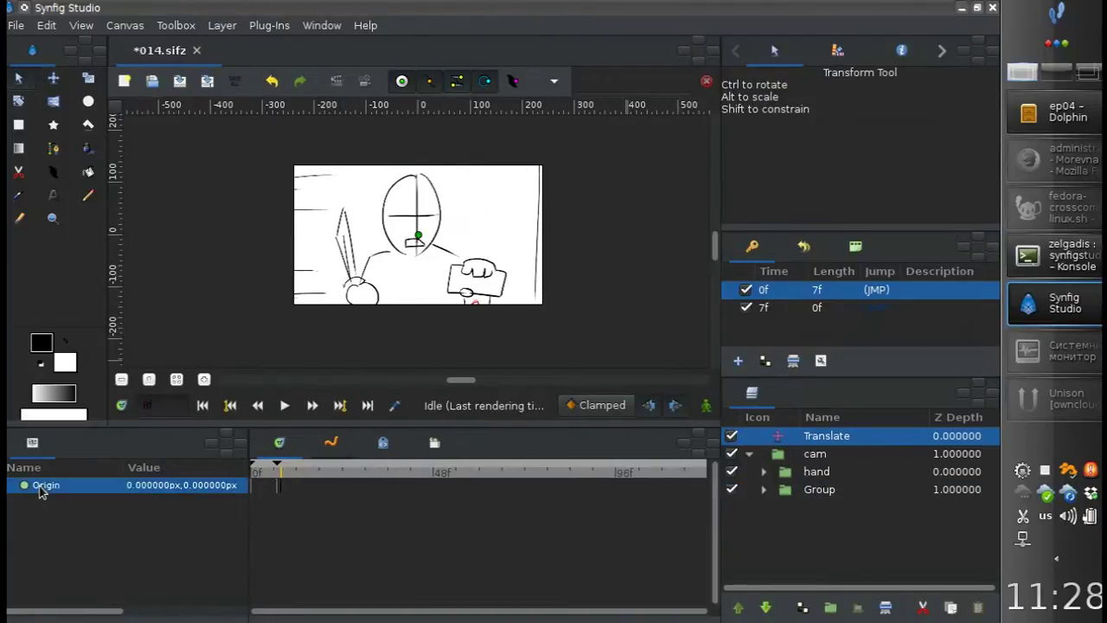
pyautogui.rightClick(43, 487)
pyautogui.click(251, 314)
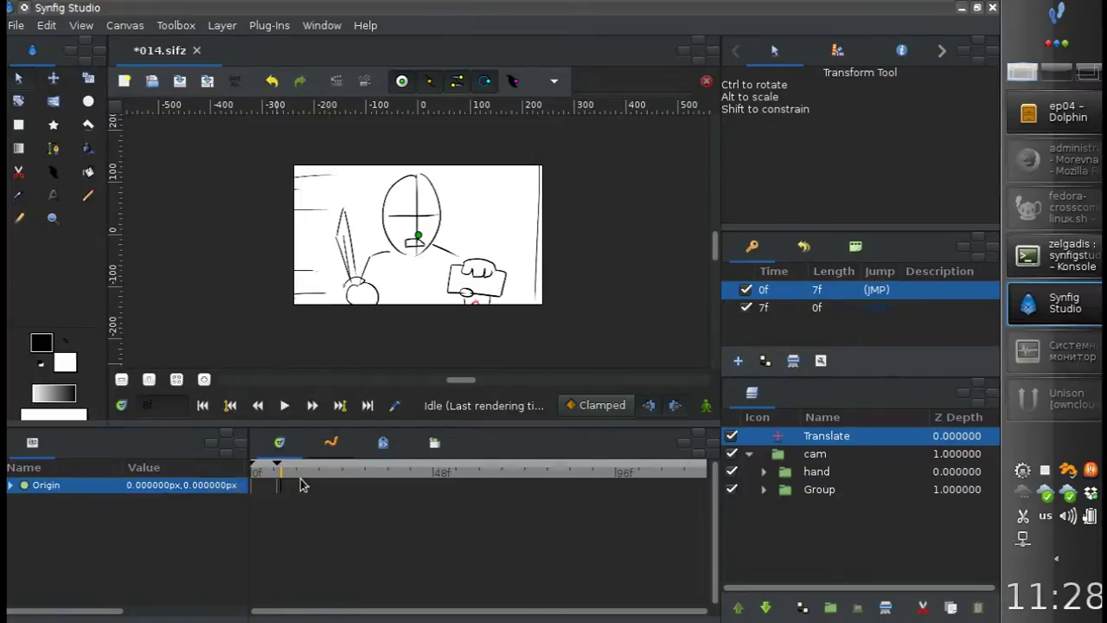
pyautogui.click(14, 486)
pyautogui.rightClick(59, 500)
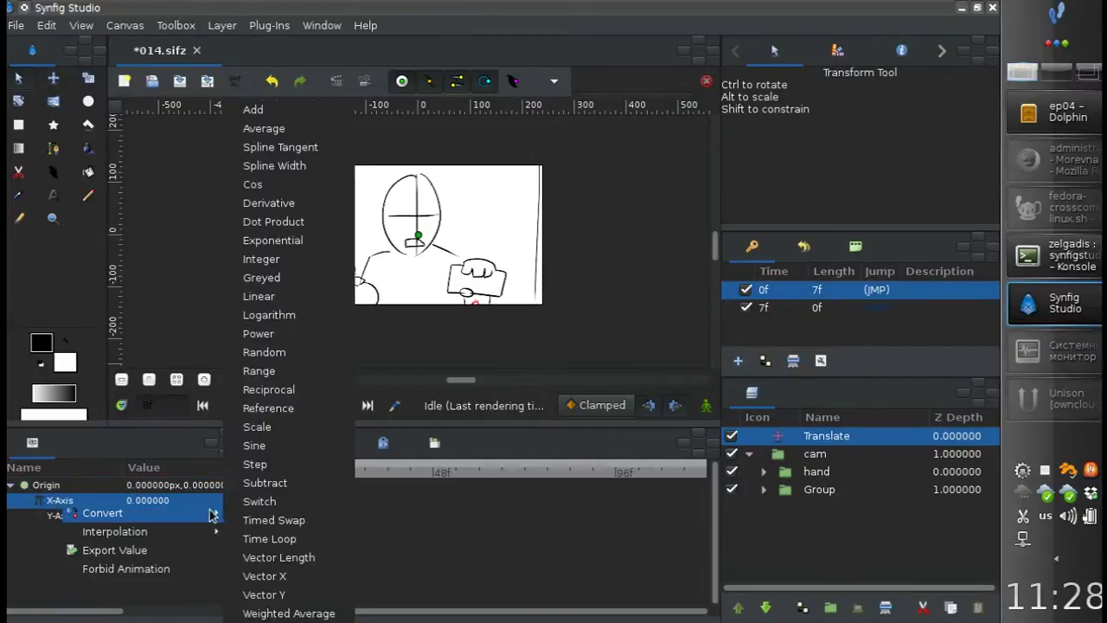
pyautogui.click(259, 295)
pyautogui.click(24, 500)
# Try an X-Axis Rate of -0.015, then settle on -0.05 after playback checks
pyautogui.click(183, 514)
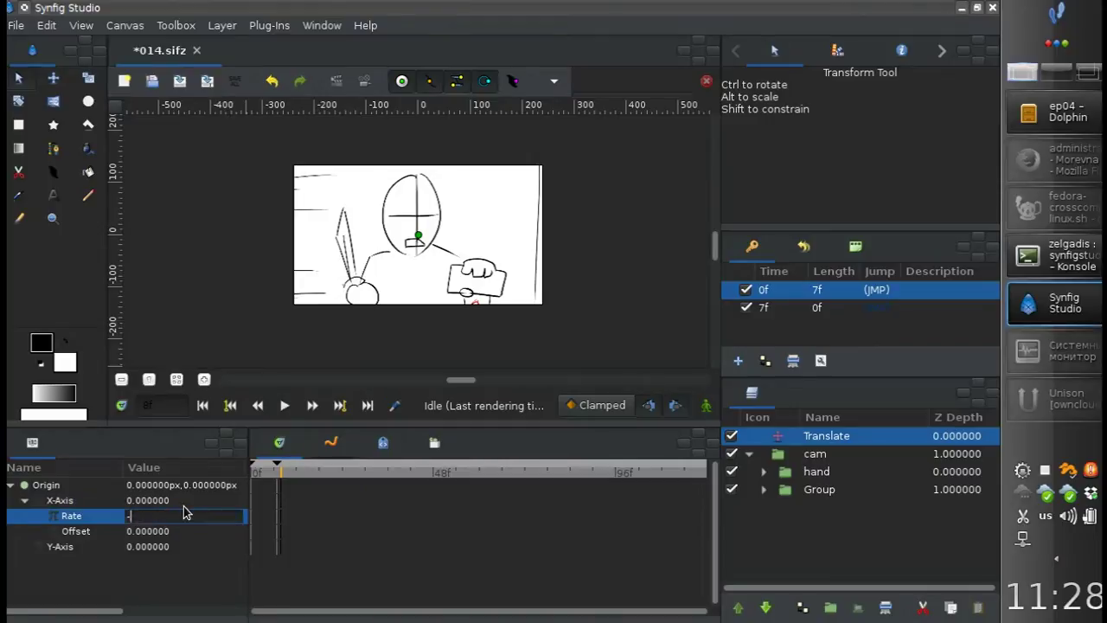
pyautogui.write('15')
pyautogui.press('Return')
pyautogui.click(284, 405)
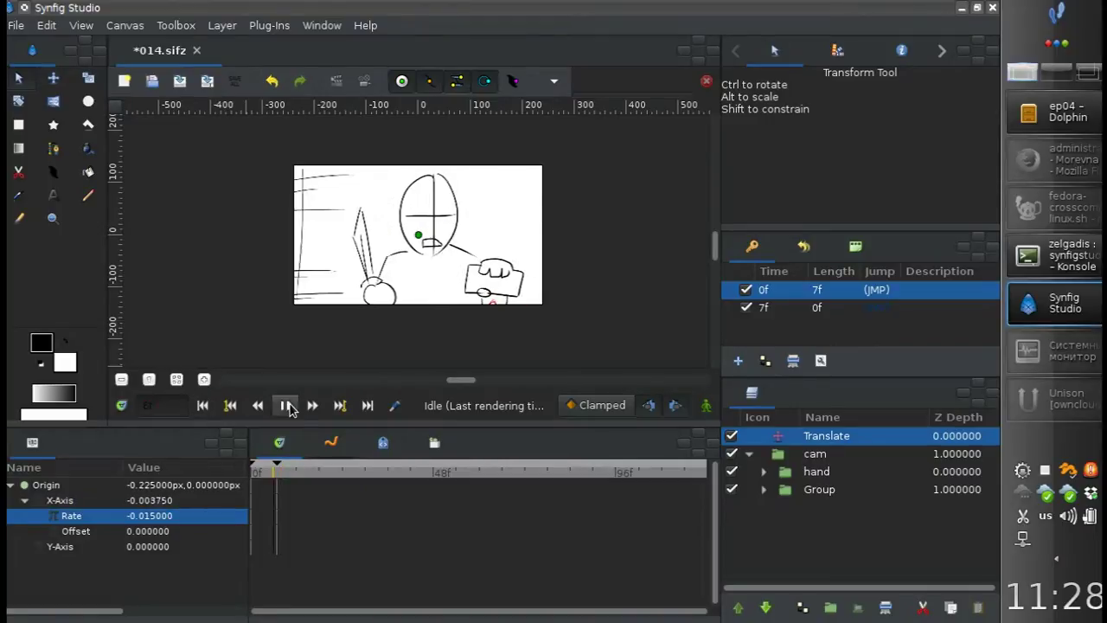
pyautogui.click(284, 404)
pyautogui.doubleClick(184, 514)
pyautogui.write('-0.05')
pyautogui.press('Return')
pyautogui.click(285, 404)
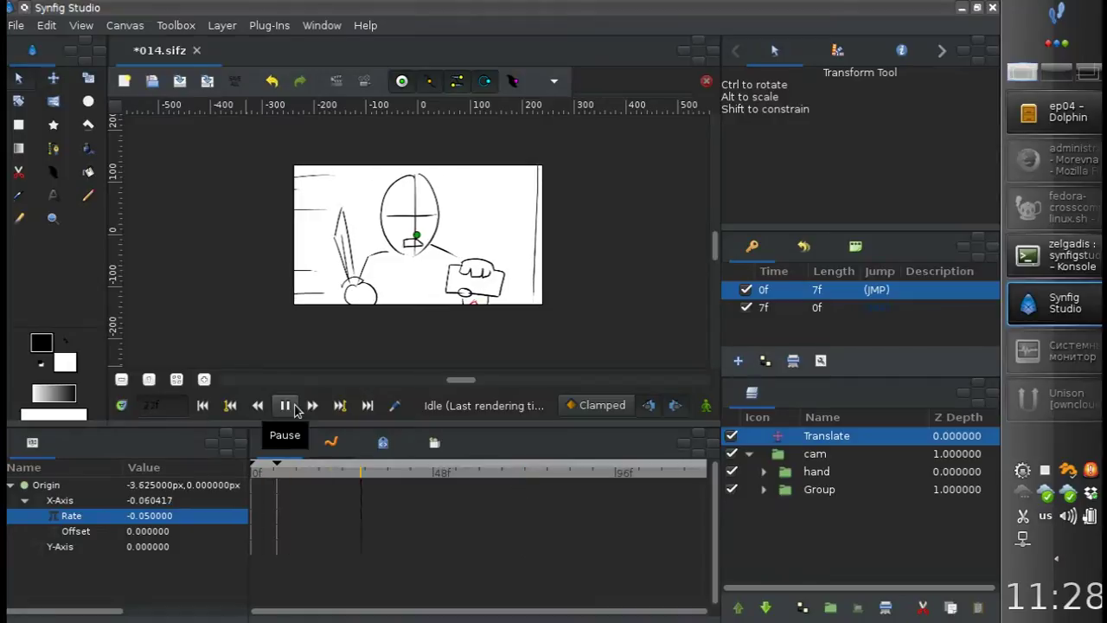
pyautogui.click(287, 407)
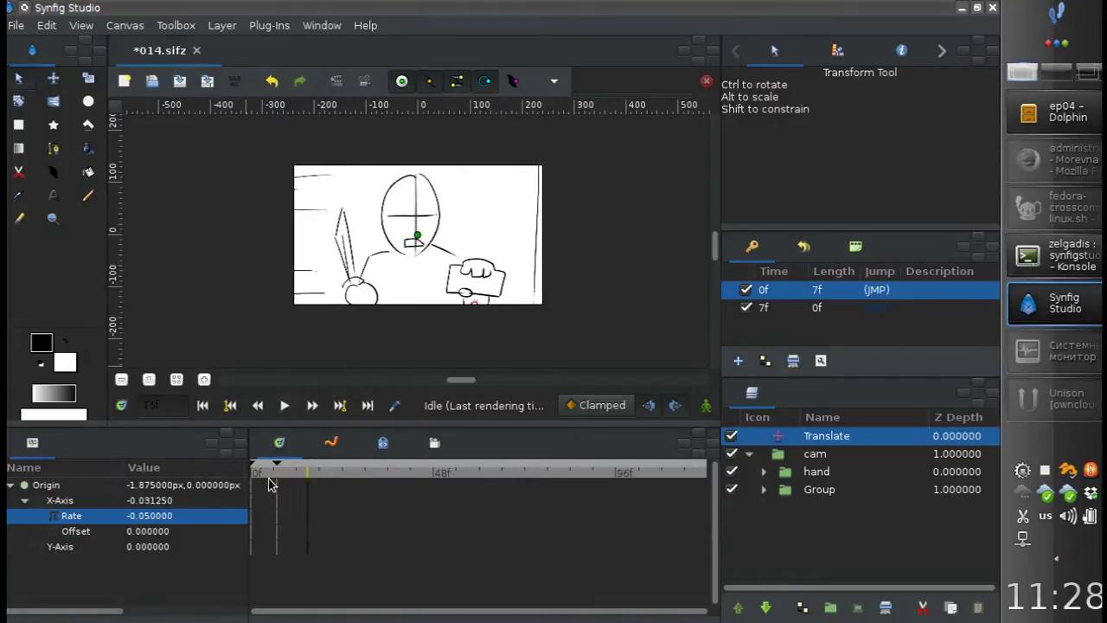
# Move the 7f keyframe to 5f and play back to check the timing
pyautogui.moveTo(278, 467); pyautogui.dragTo(270, 467)
pyautogui.click(294, 405)
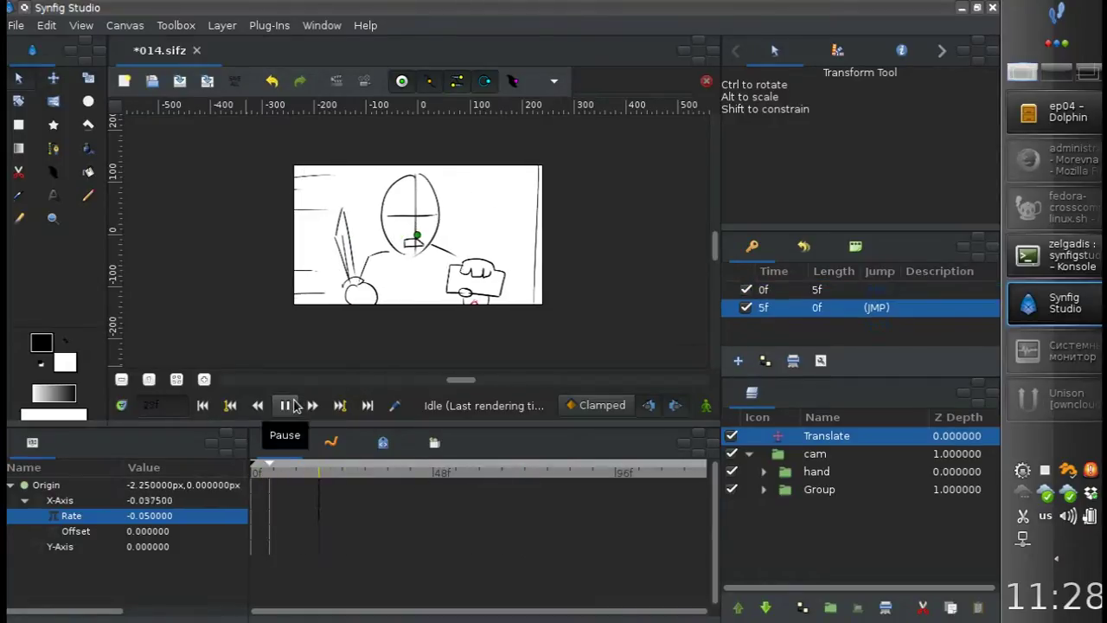
pyautogui.click(290, 474)
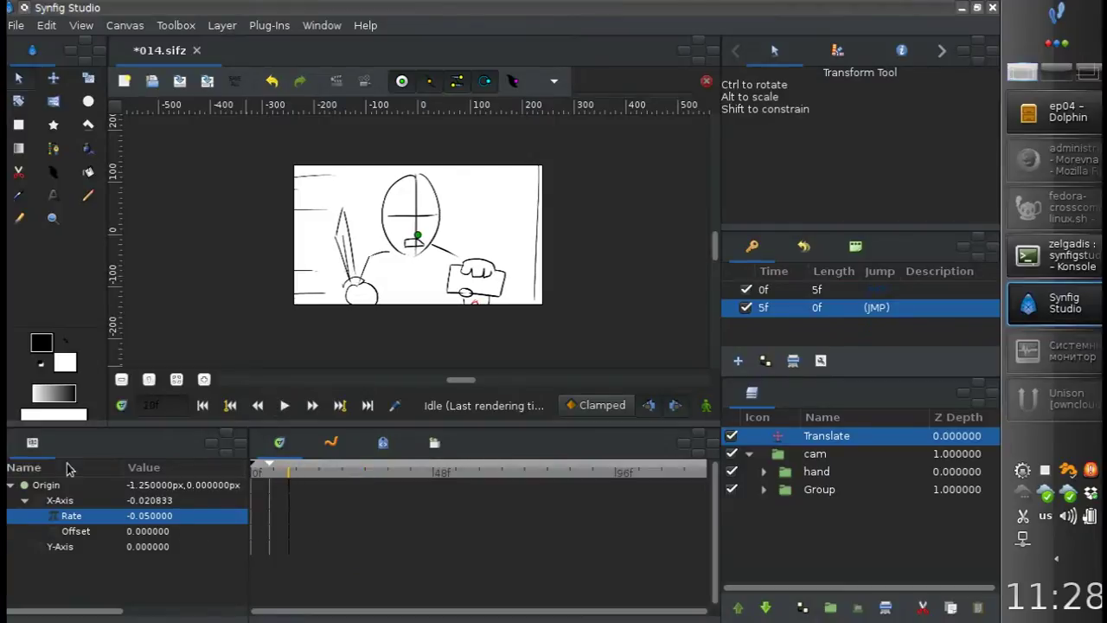
# Add keyframes at 10f and 15f in 014.sifz
pyautogui.click(738, 360)
pyautogui.click(309, 474)
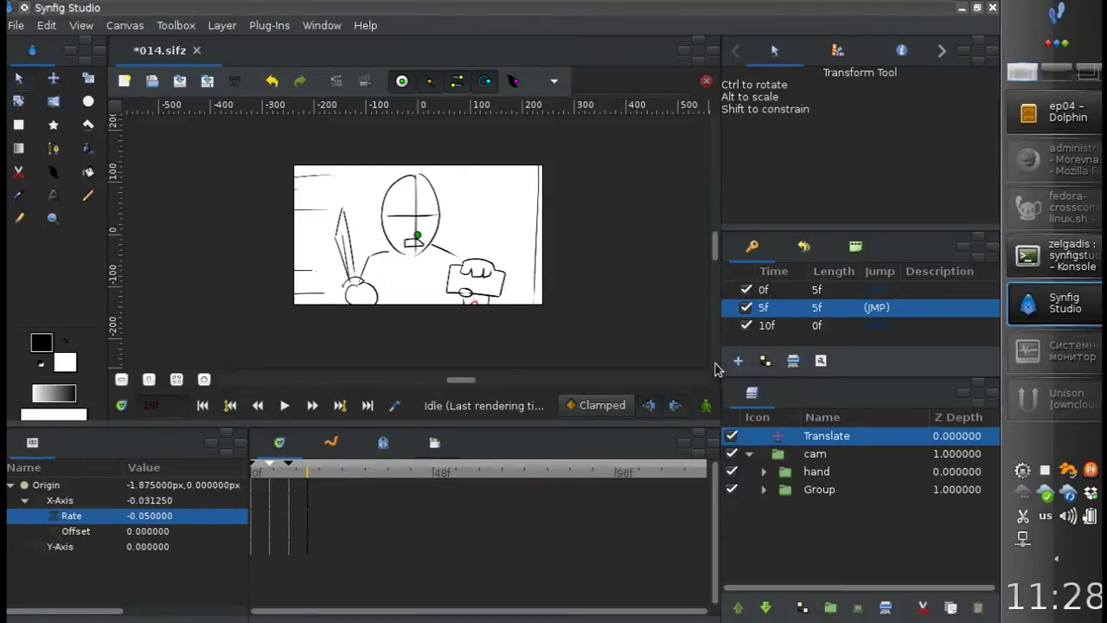
pyautogui.click(737, 360)
# In animation mode at 10f, drag the hand layer below the frame, then play back to check
pyautogui.click(230, 404)
pyautogui.click(706, 404)
pyautogui.click(816, 471)
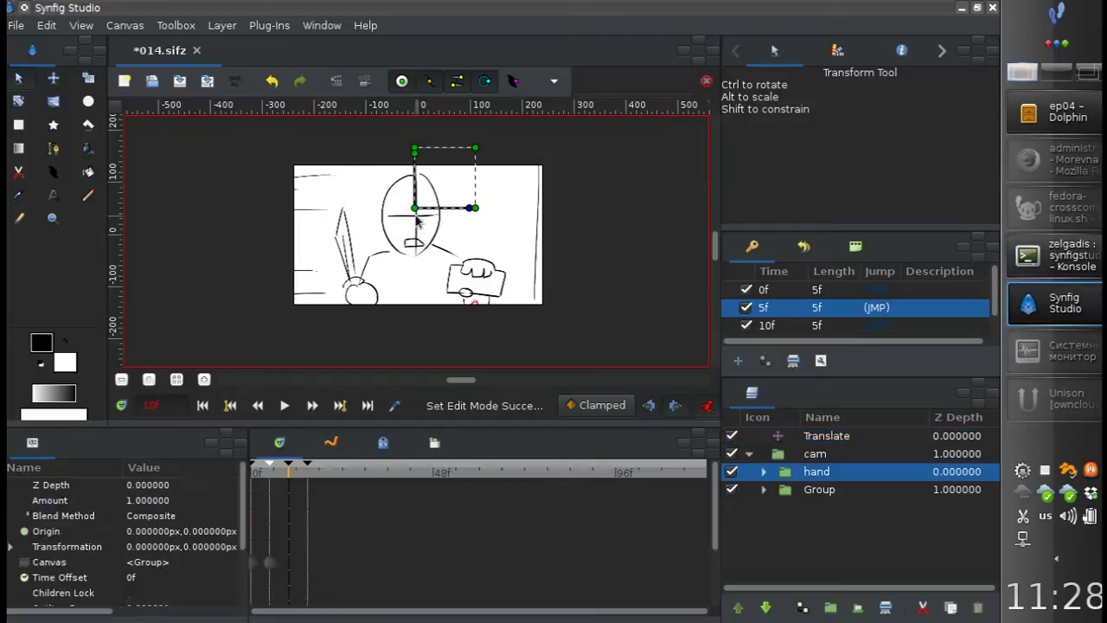
pyautogui.moveTo(415, 208); pyautogui.dragTo(476, 319)
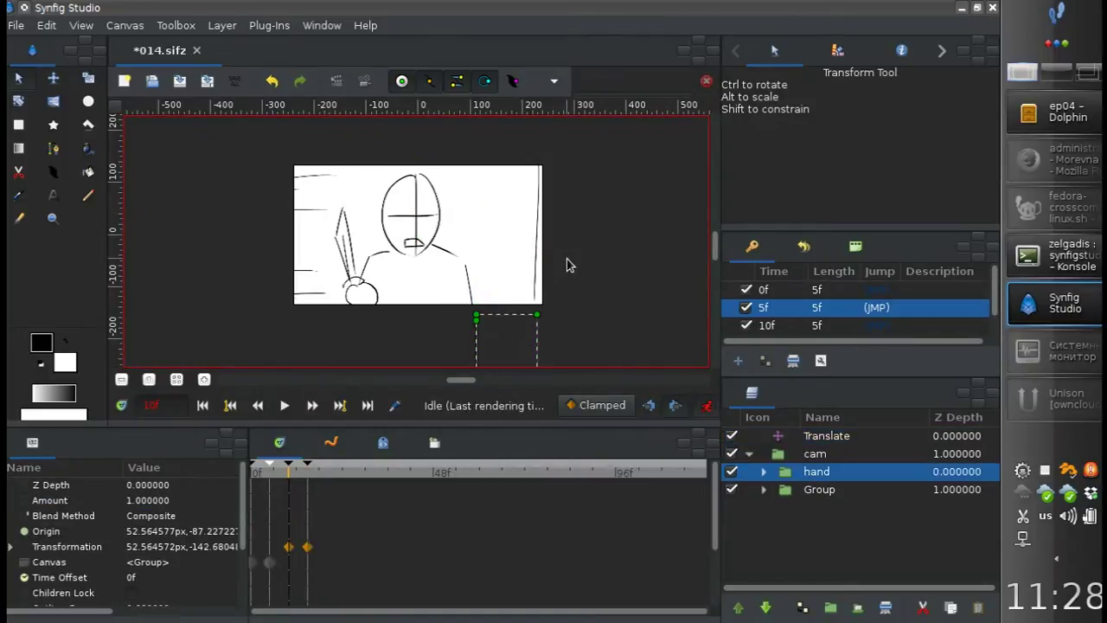
pyautogui.click(285, 405)
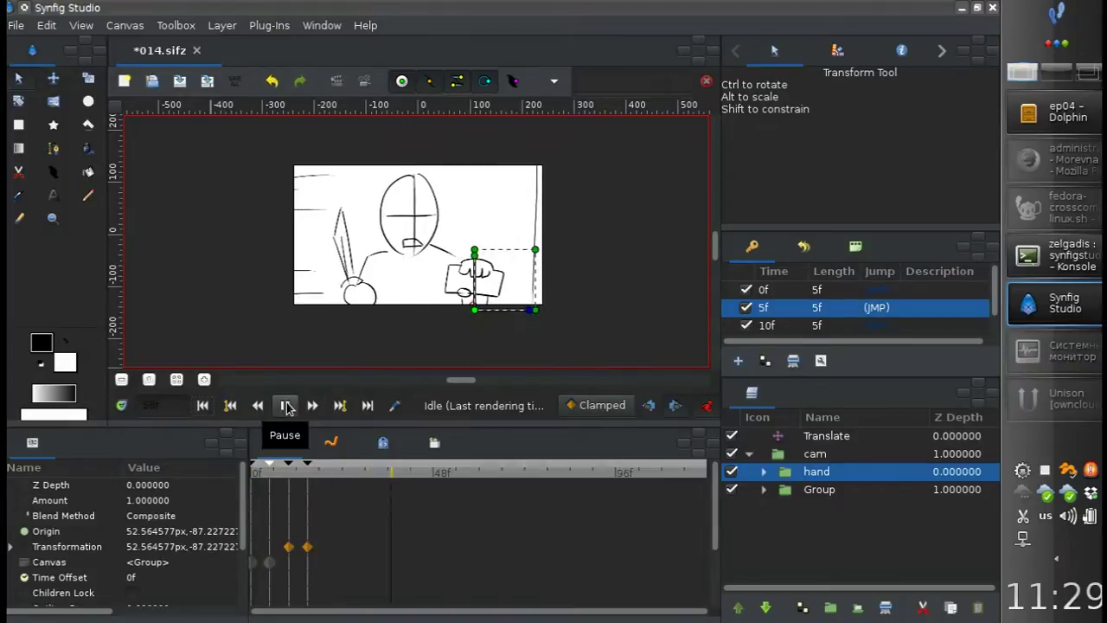
pyautogui.click(286, 406)
# Set the 014.sifz canvas end time to 80 in Canvas Properties
pyautogui.click(124, 25)
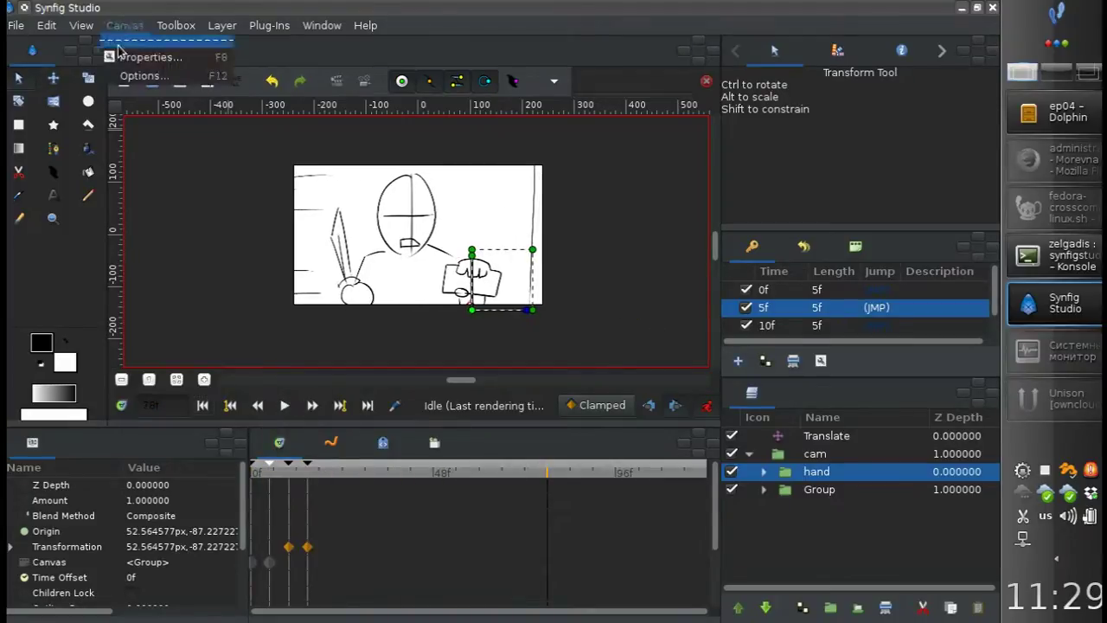
pyautogui.click(147, 54)
pyautogui.click(277, 275)
pyautogui.click(519, 381)
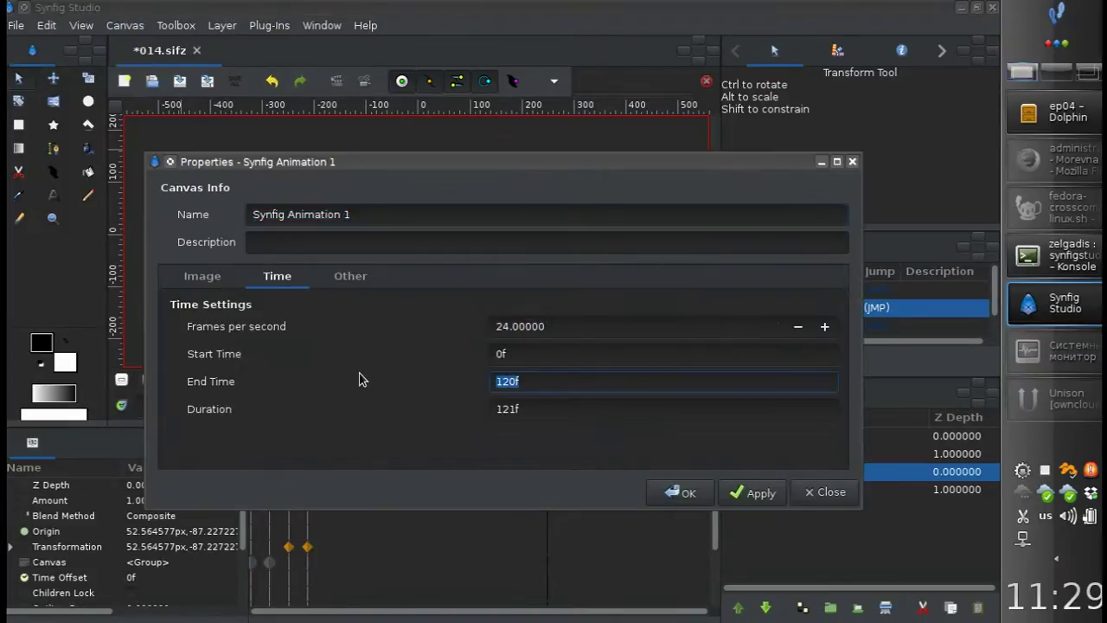
pyautogui.write('0')
pyautogui.click(692, 492)
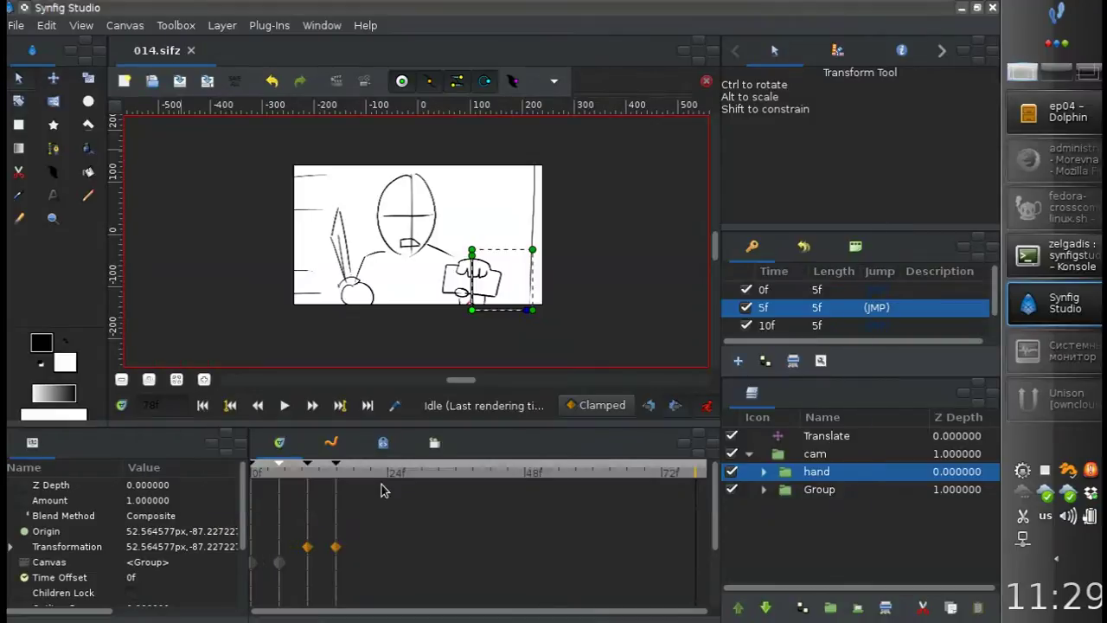
# Rerun the renderchan render for scene 013 in the terminal
pyautogui.click(1053, 255)
pyautogui.click(371, 522)
pyautogui.press('Up')
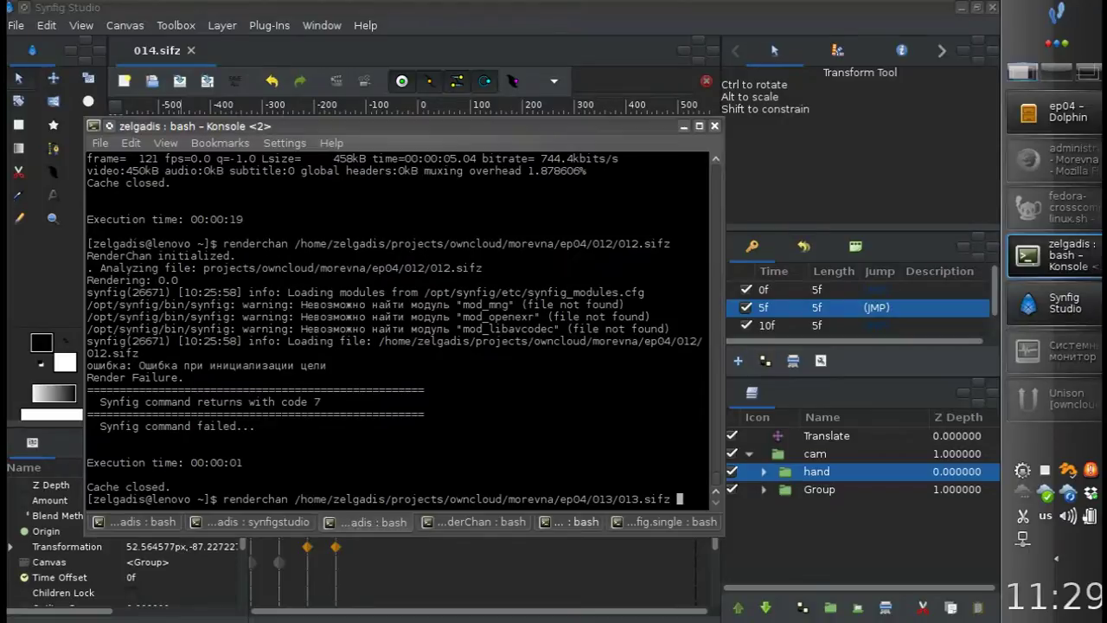
pyautogui.press('Return')
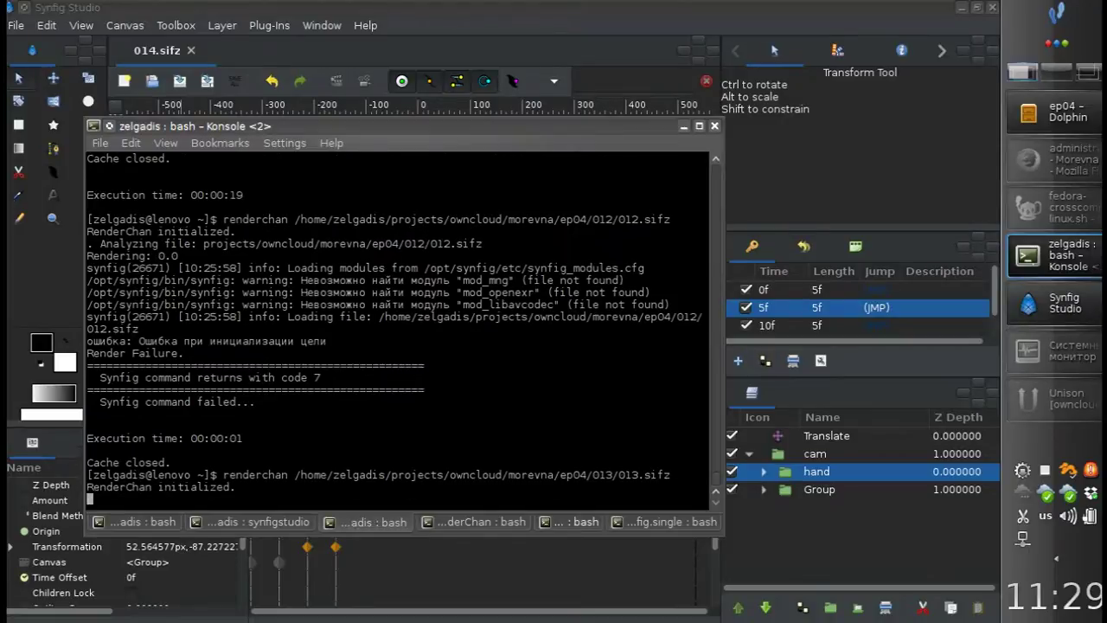
pyautogui.click(73, 106)
# Save a new document as 015.sifz inside a new ep04/015 folder
pyautogui.click(121, 81)
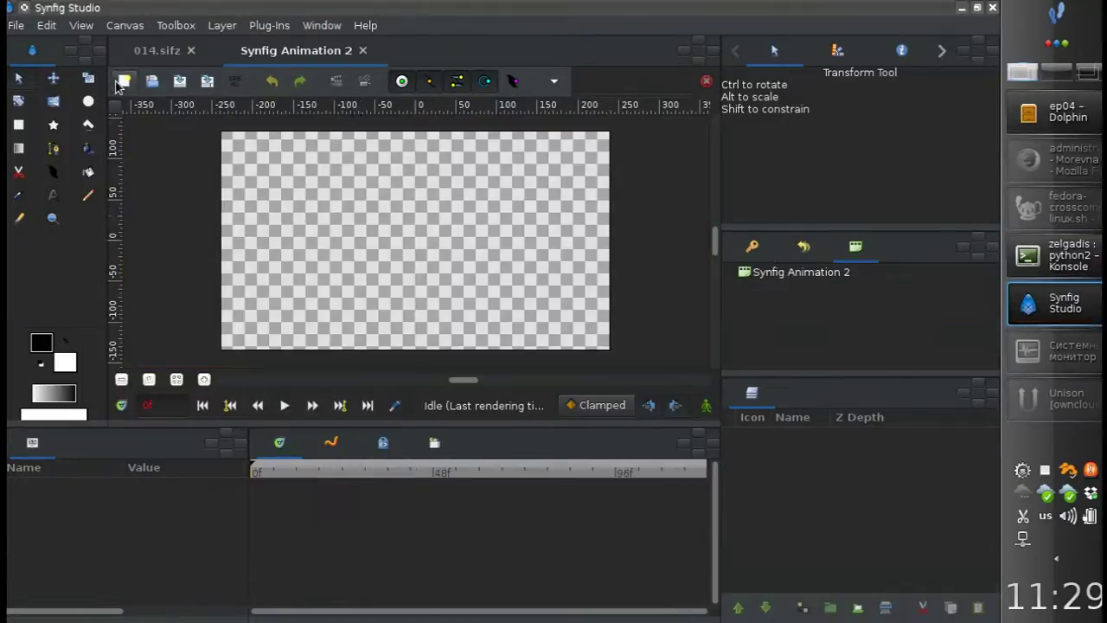
pyautogui.hotkey('ctrl', 's')
pyautogui.click(622, 130)
pyautogui.click(776, 137)
pyautogui.write('015')
pyautogui.press('Return')
pyautogui.write('015')
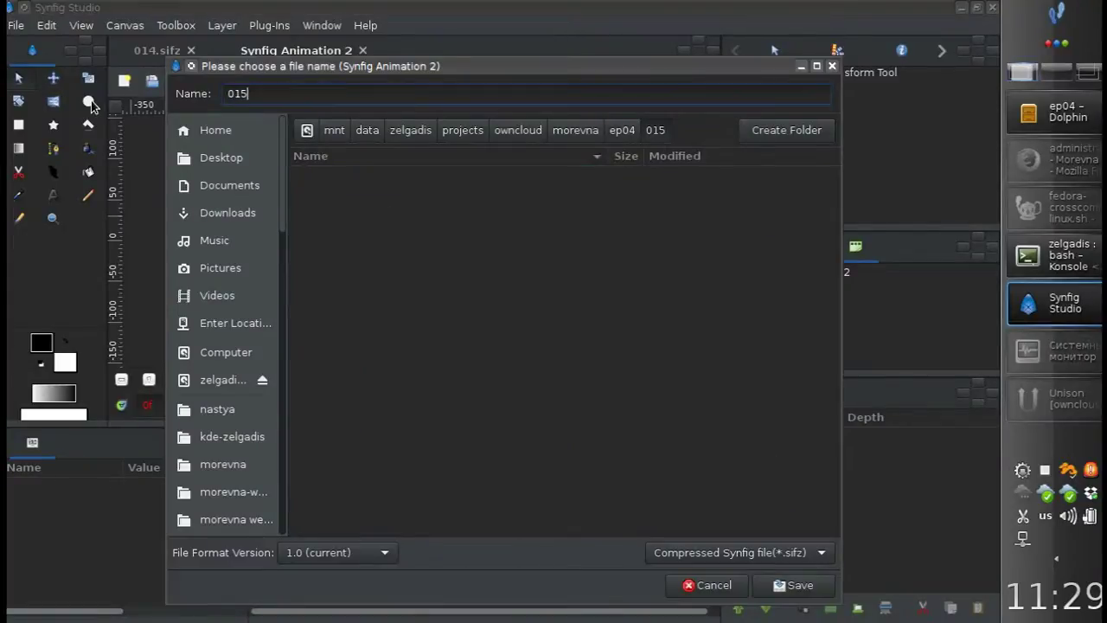
pyautogui.press('Return')
# Copy the storyboard-03.png layer from 014.sifz into 015.sifz and position it on this scene's panel
pyautogui.click(153, 52)
pyautogui.click(763, 490)
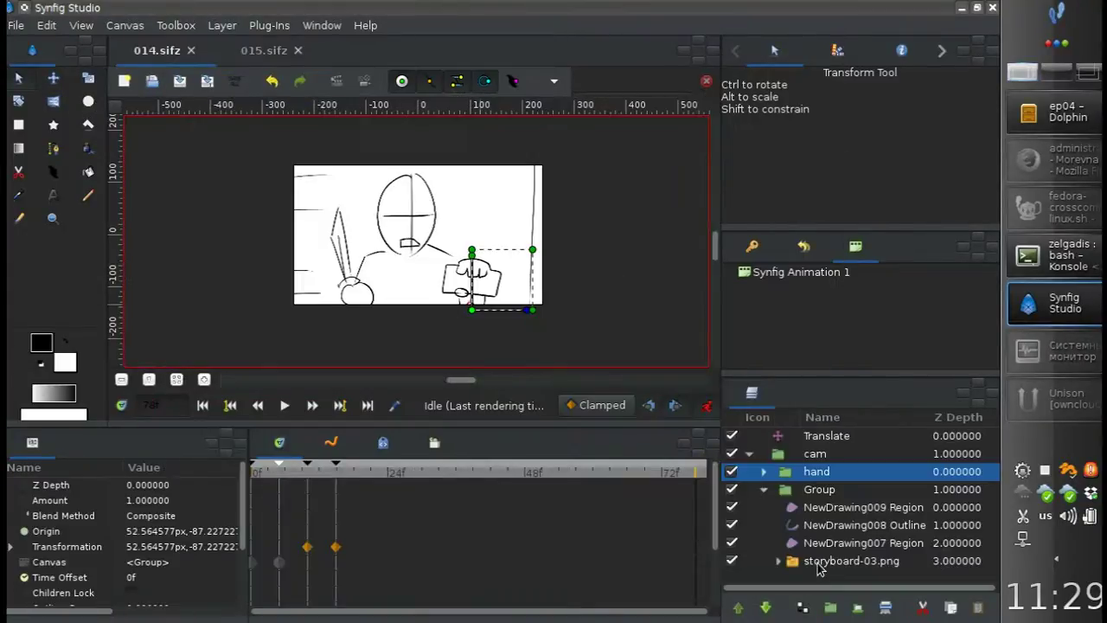
pyautogui.click(821, 566)
pyautogui.hotkey('ctrl', 'c')
pyautogui.click(264, 50)
pyautogui.hotkey('ctrl', 'v')
pyautogui.moveTo(419, 288)
pyautogui.mouseDown()
pyautogui.moveTo(510, 184)
pyautogui.moveTo(450, 207)
pyautogui.mouseUp()
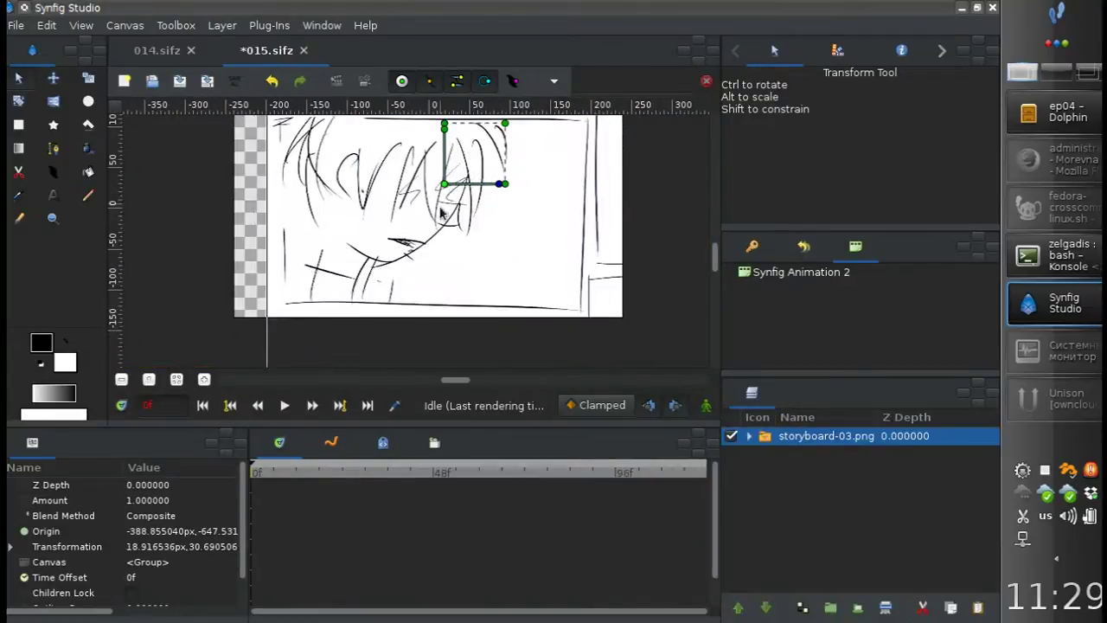
pyautogui.scroll(-2, 454, 190)
pyautogui.moveTo(409, 246); pyautogui.dragTo(421, 246)
# Add a Solid Color background layer and group it with the storyboard layer
pyautogui.rightClick(774, 436)
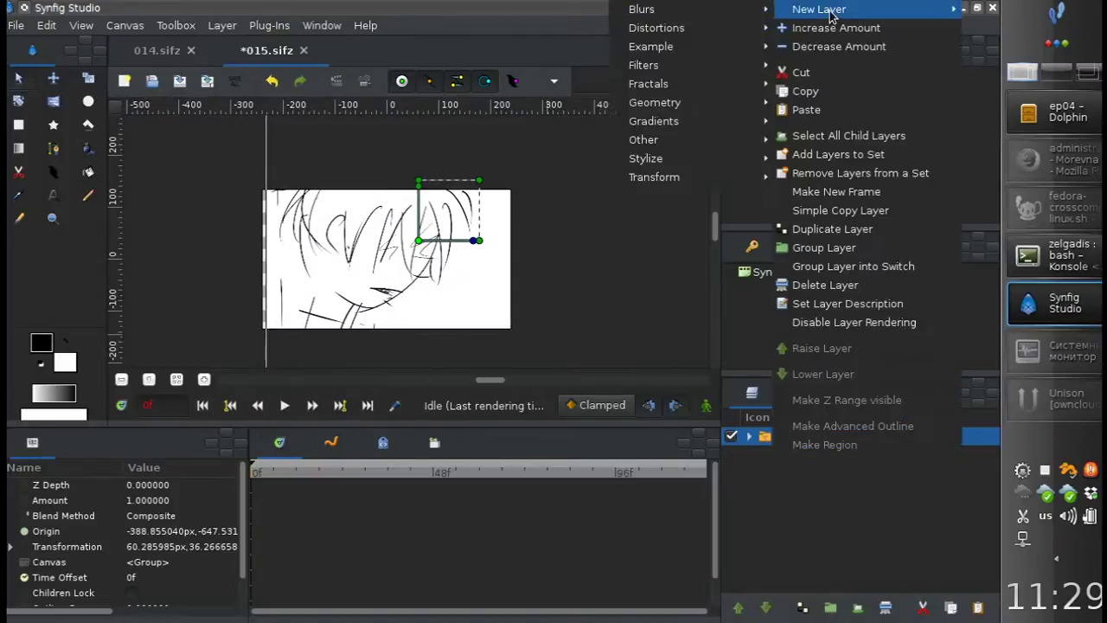
pyautogui.click(537, 111)
pyautogui.keyDown('ctrl'); pyautogui.click(784, 436); pyautogui.keyUp('ctrl')
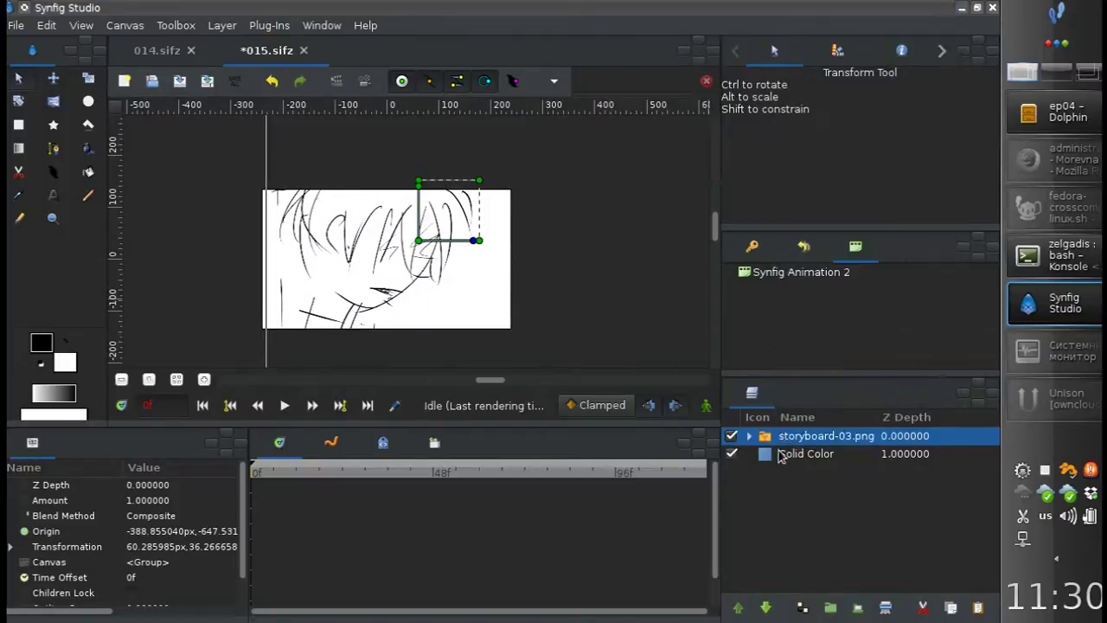
pyautogui.hotkey('ctrl', 'g')
# Keyframe the group shifted slightly left at 120f, then recall a render command in the terminal
pyautogui.click(706, 405)
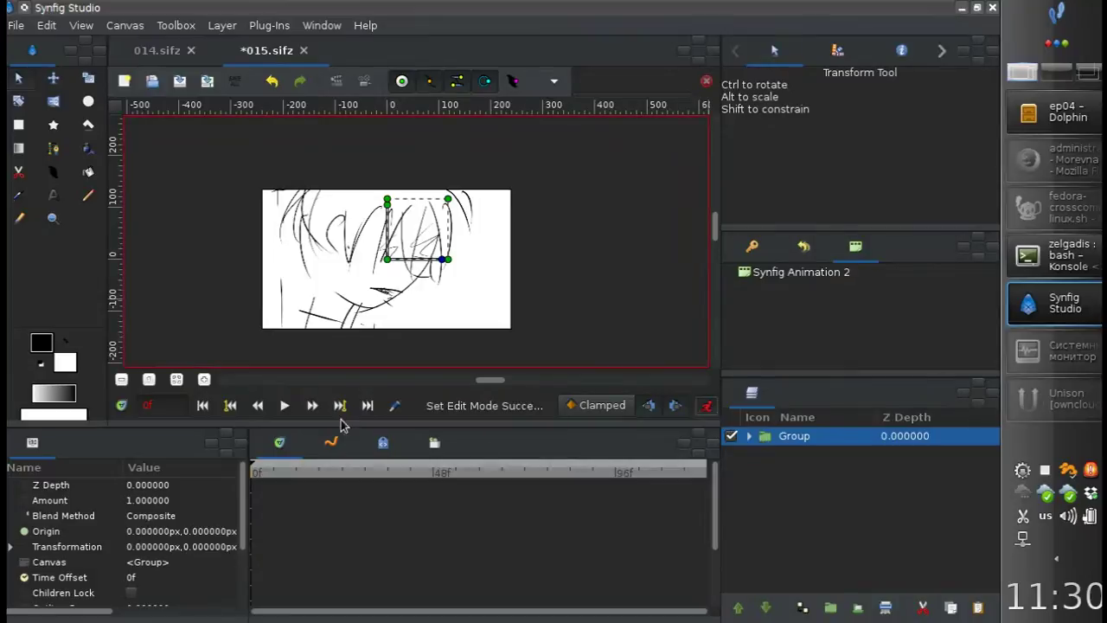
pyautogui.press('End')
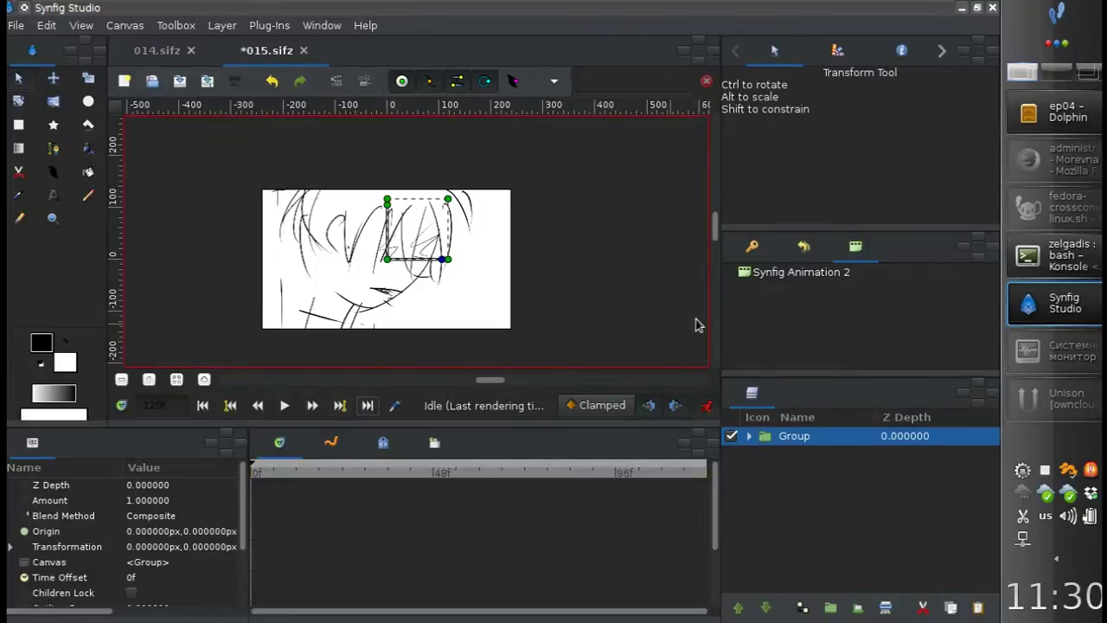
pyautogui.click(749, 251)
pyautogui.click(738, 360)
pyautogui.moveTo(856, 247); pyautogui.dragTo(865, 52)
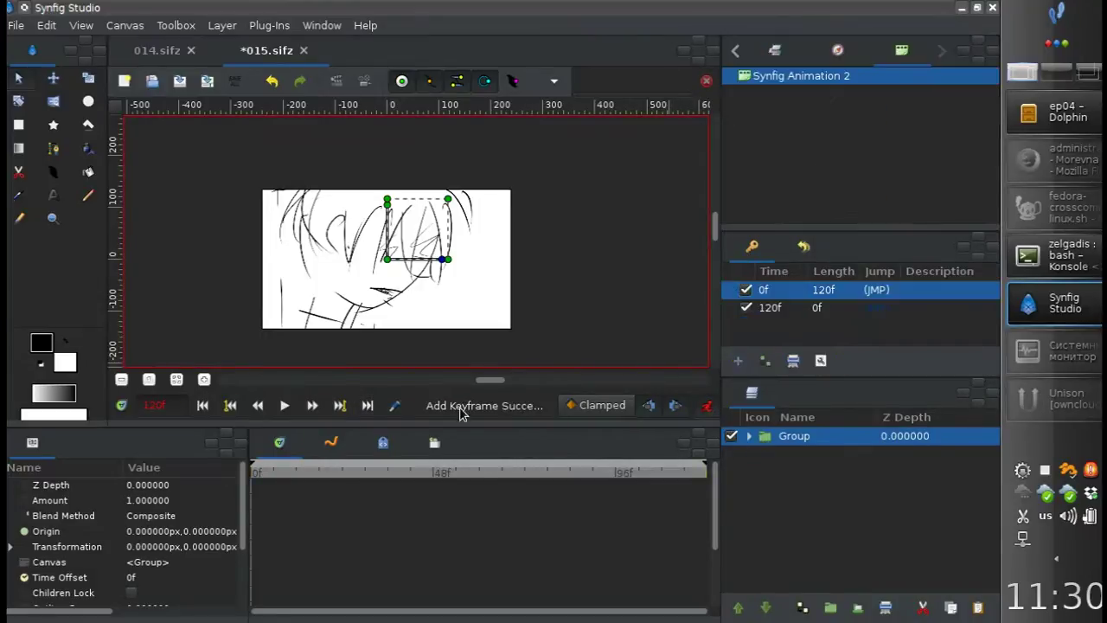
pyautogui.moveTo(385, 261); pyautogui.dragTo(378, 262)
pyautogui.press('Left')
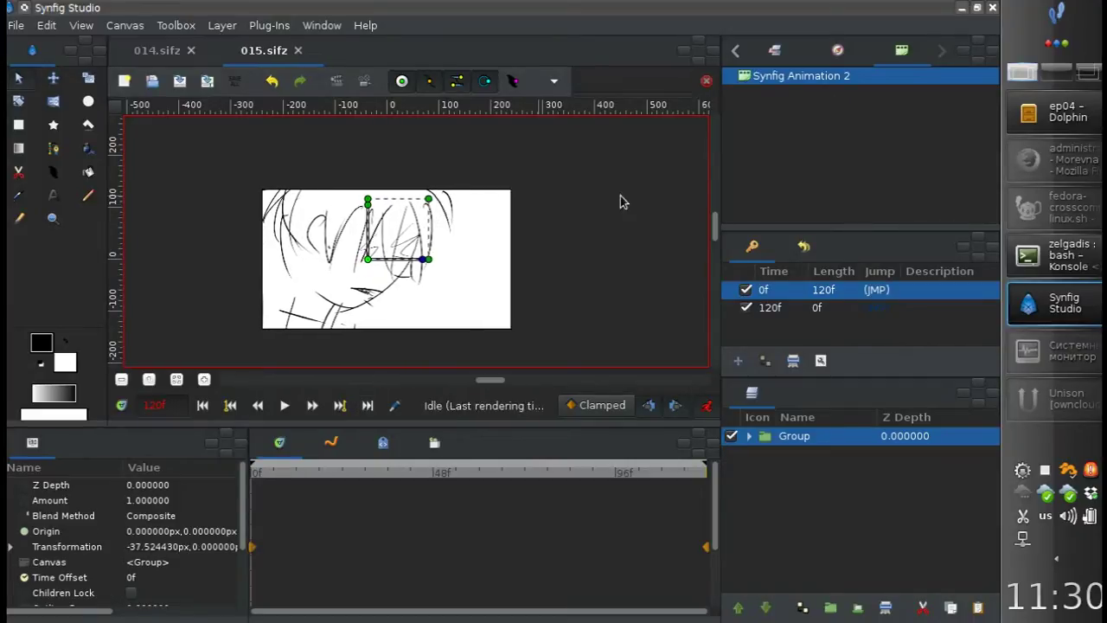
pyautogui.click(1042, 259)
pyautogui.press('Up')
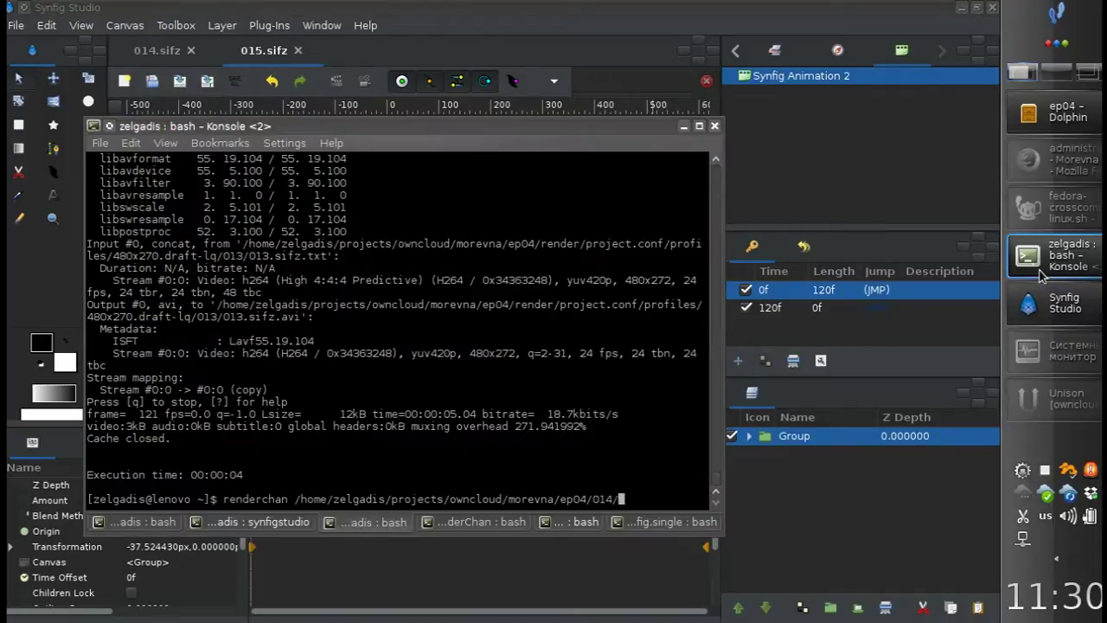
# Run the renderchan render for scene 014
pyautogui.press('Tab')
pyautogui.press('Return')
pyautogui.click(1051, 302)
# Copy the storyboard-03.png and Solid Color layers from 015.sifz into a new document
pyautogui.hotkey('ctrl', 'n')
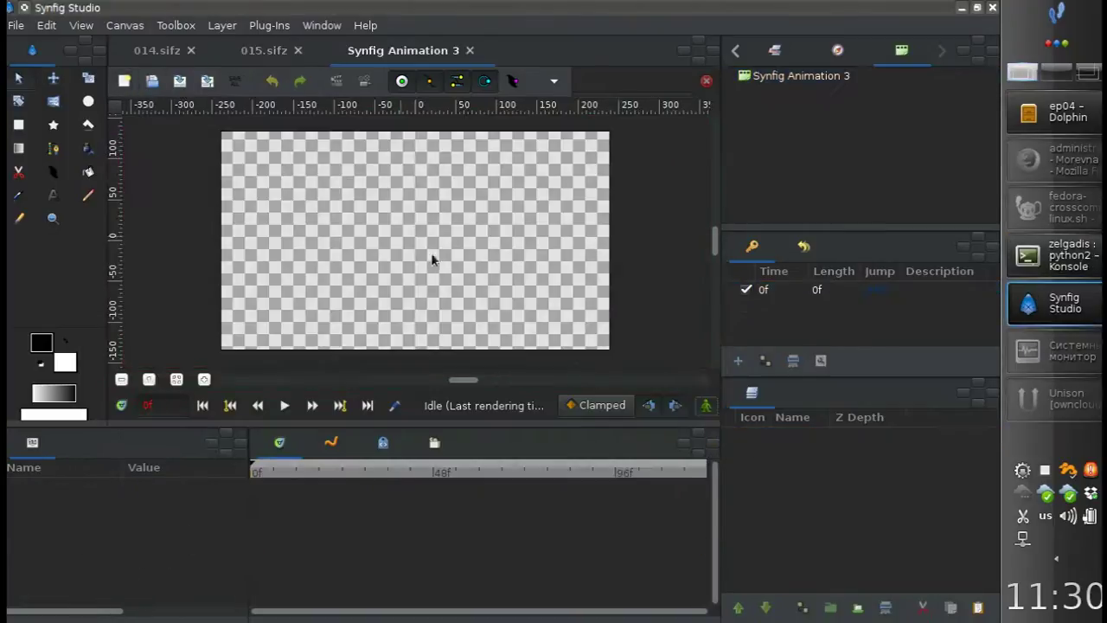
pyautogui.click(264, 50)
pyautogui.click(749, 436)
pyautogui.click(789, 471)
pyautogui.keyDown('shift'); pyautogui.click(788, 454); pyautogui.keyUp('shift')
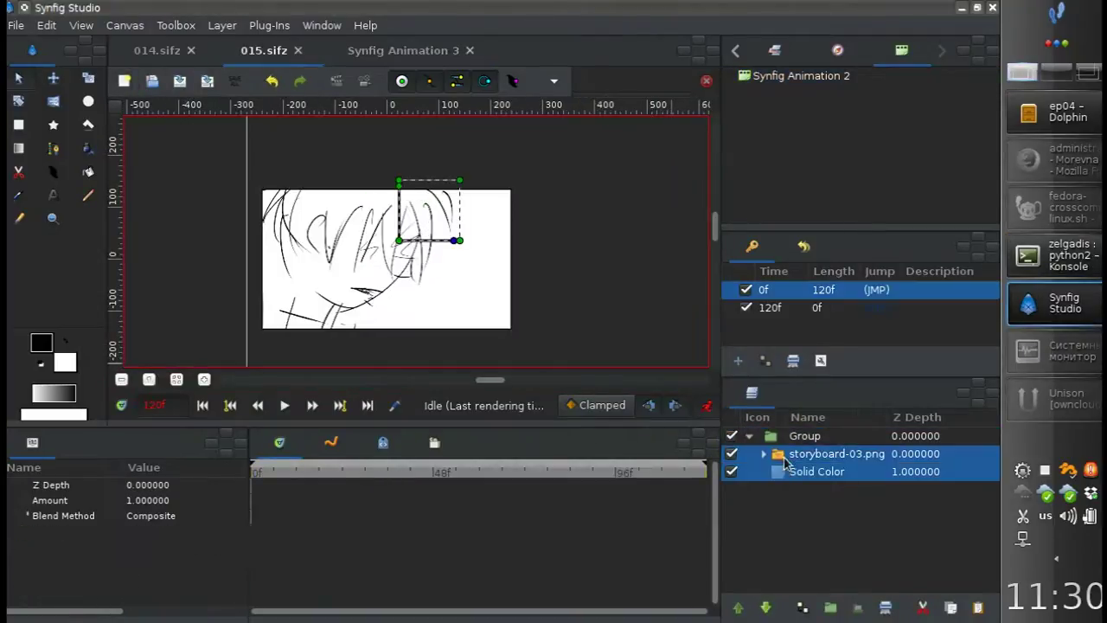
pyautogui.hotkey('ctrl', 'c')
pyautogui.click(402, 51)
pyautogui.hotkey('ctrl', 'v')
# Save the new document as 016.sifz inside a new ep04/016 folder
pyautogui.hotkey('ctrl', 's')
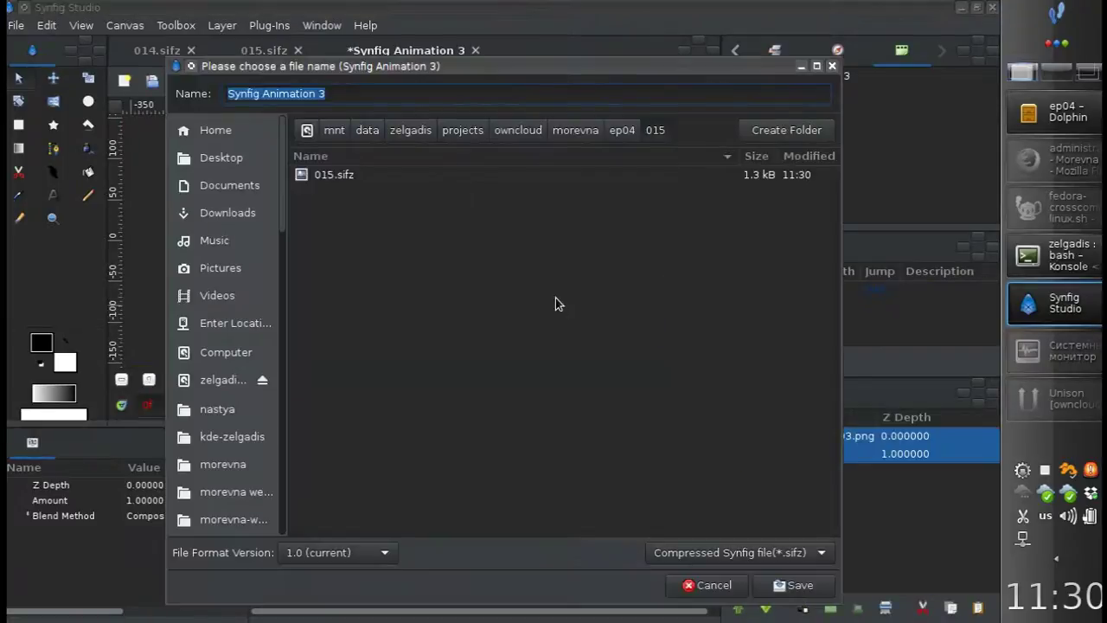
pyautogui.click(620, 132)
pyautogui.click(756, 128)
pyautogui.write('016')
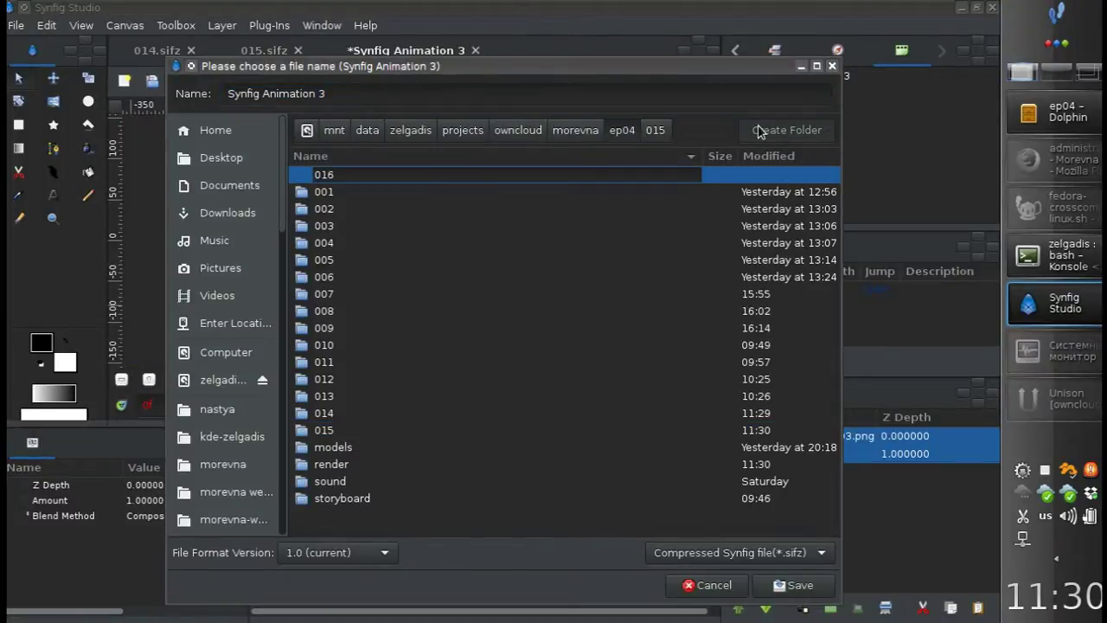
pyautogui.press('Return')
pyautogui.write('0')
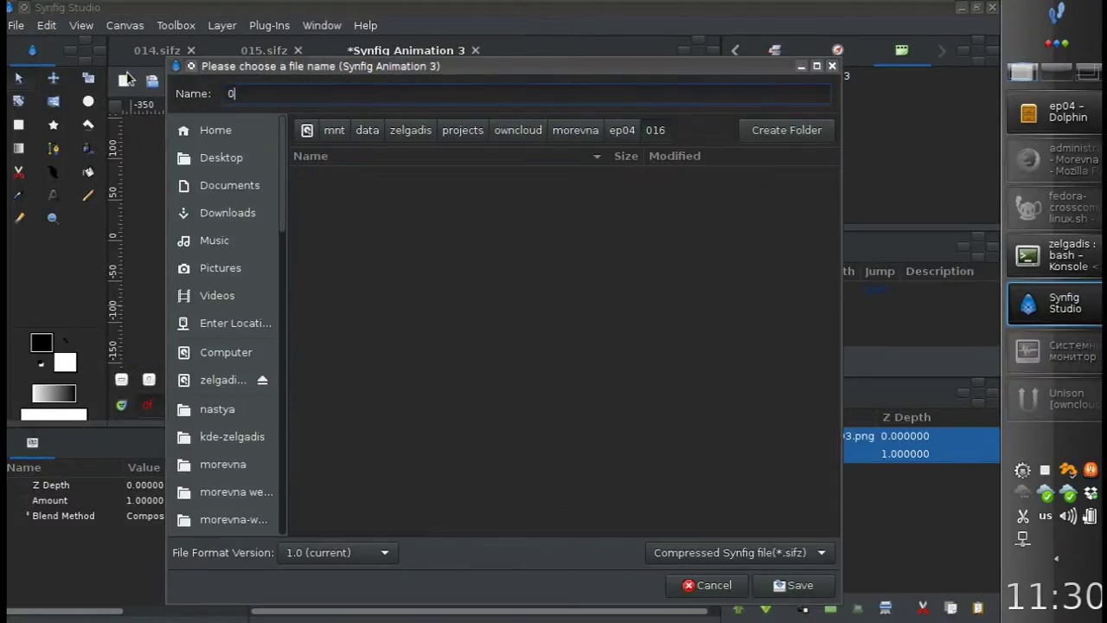
pyautogui.press('Return')
# Run renderchan on 015.sifz in the terminal
pyautogui.hotkey('alt', 'Tab')
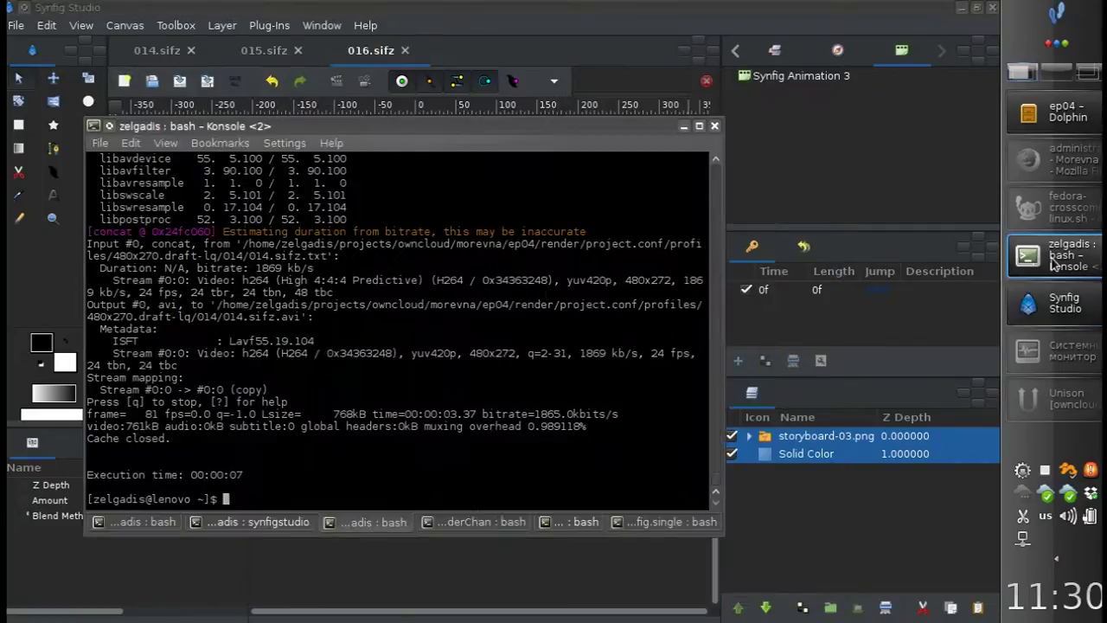
pyautogui.press('Up')
pyautogui.write('/015.sifz')
pyautogui.press('Return')
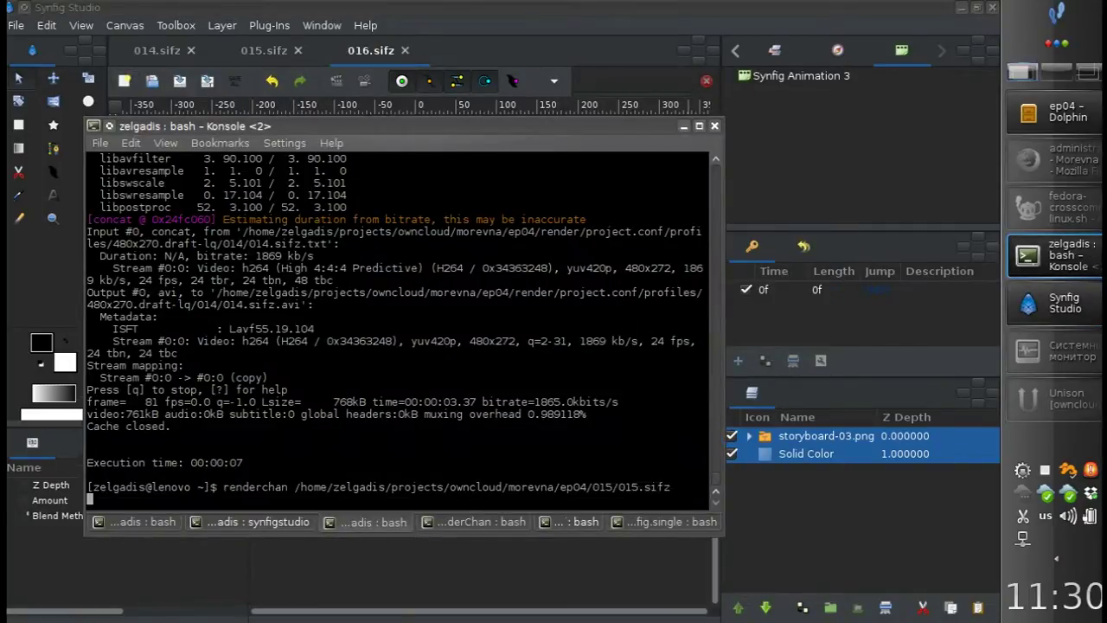
pyautogui.hotkey('alt', 'Tab')
# Select the storyboard layer alone and shift its image left on the canvas
pyautogui.moveTo(262, 476); pyautogui.dragTo(319, 481)
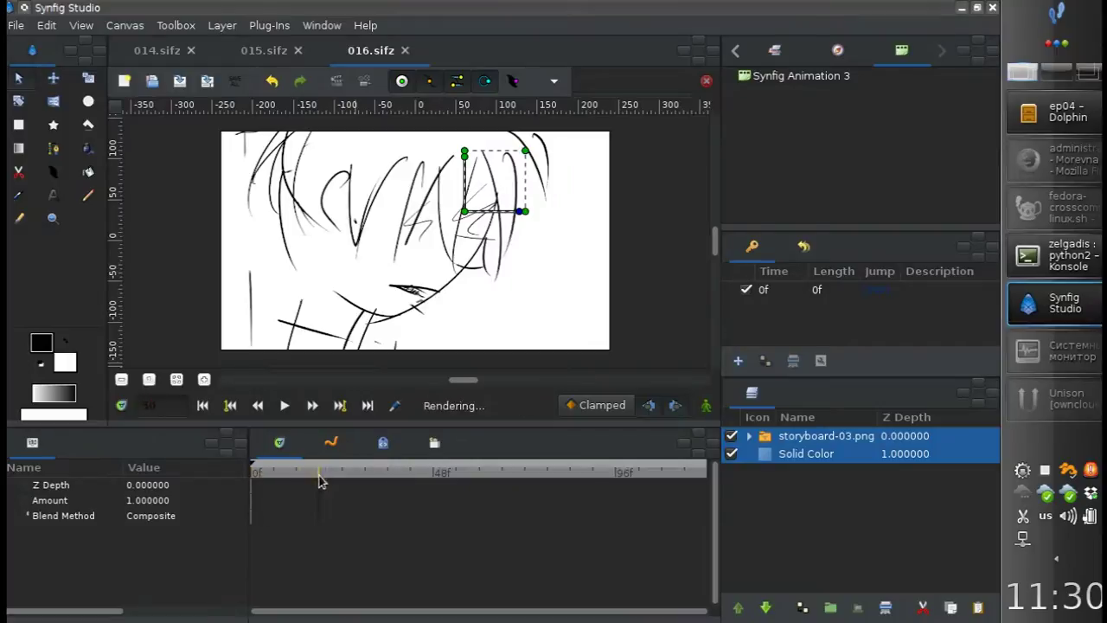
pyautogui.click(787, 439)
pyautogui.moveTo(465, 211); pyautogui.dragTo(318, 215)
pyautogui.scroll(-1, 389, 204)
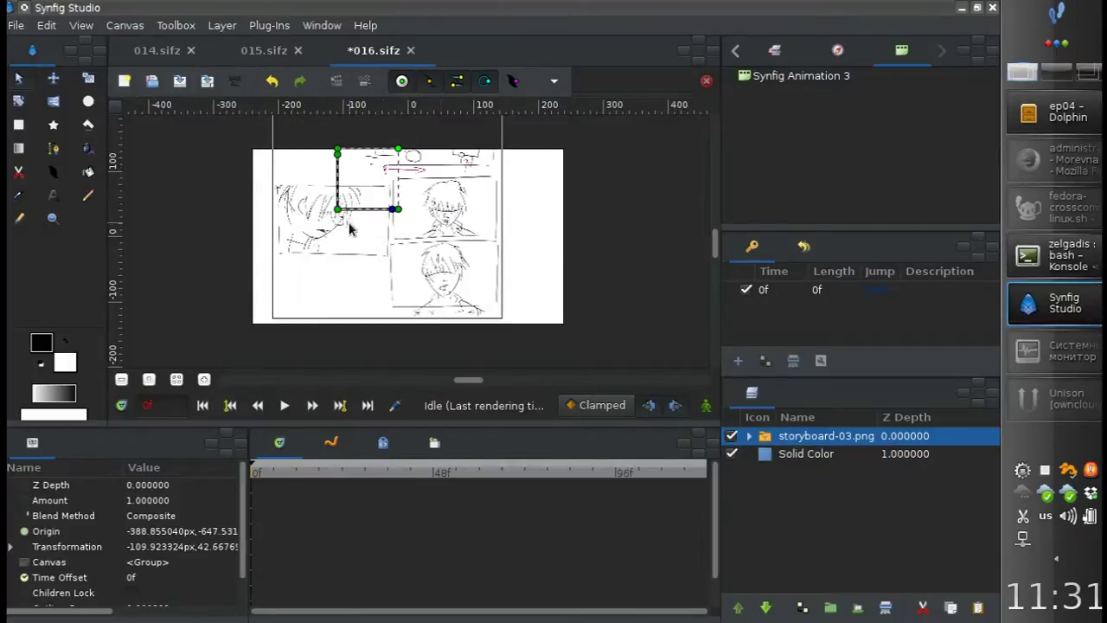
pyautogui.scroll(3, 427, 313)
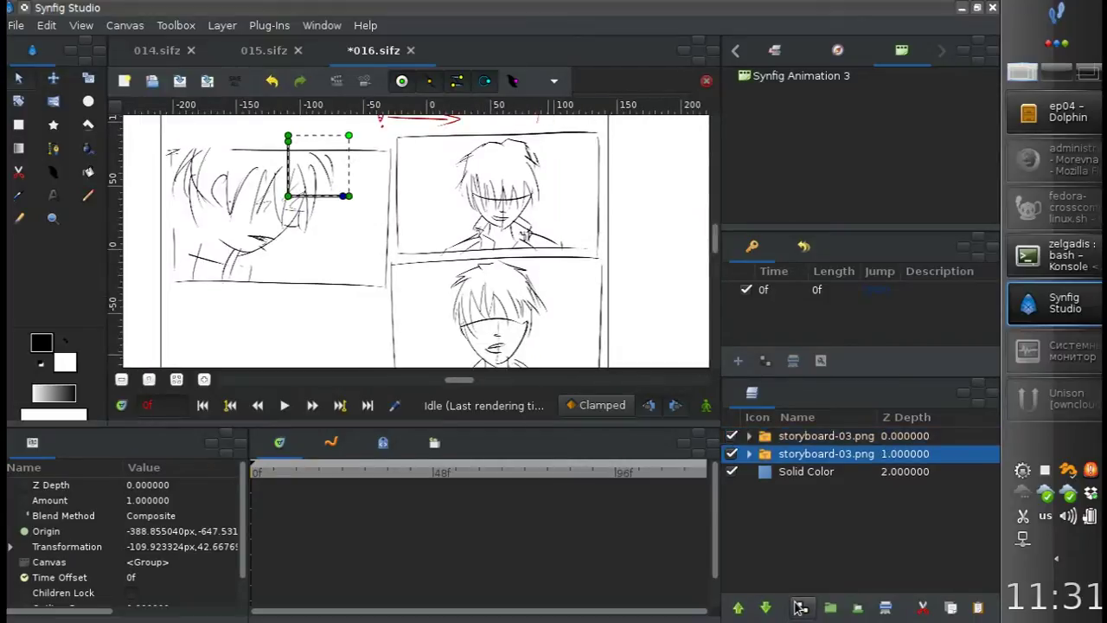
# Group both storyboard-03.png layers as 'cam' and enlarge it so the third panel fills the frame
pyautogui.click(764, 438)
pyautogui.keyDown('ctrl'); pyautogui.click(765, 454); pyautogui.keyUp('ctrl')
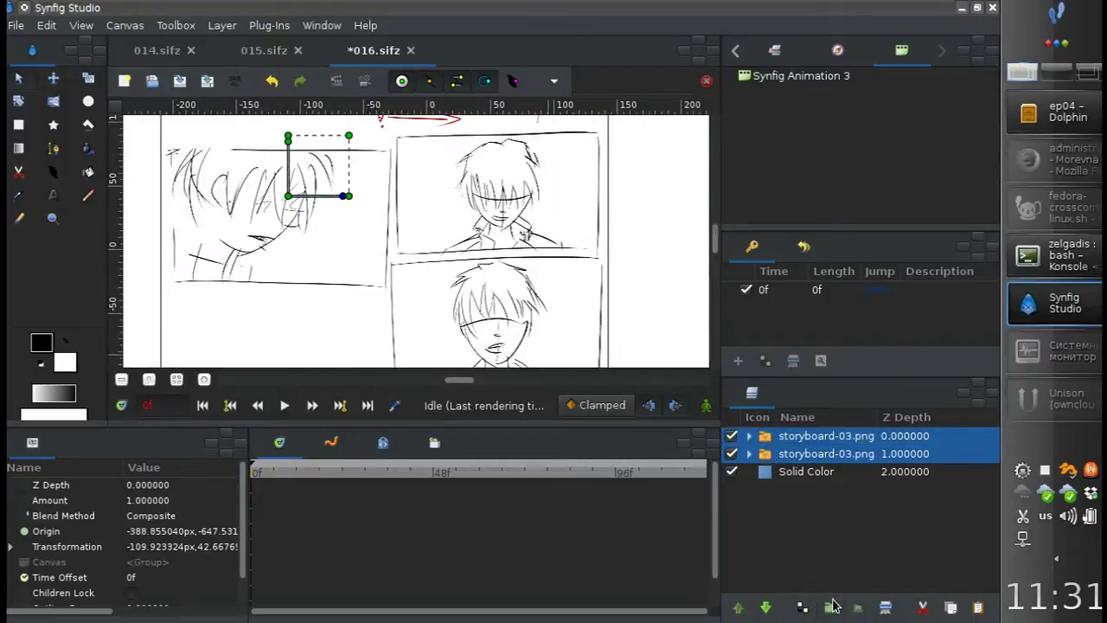
pyautogui.hotkey('ctrl', 'g')
pyautogui.press('Return')
pyautogui.scroll(-2, 450, 228)
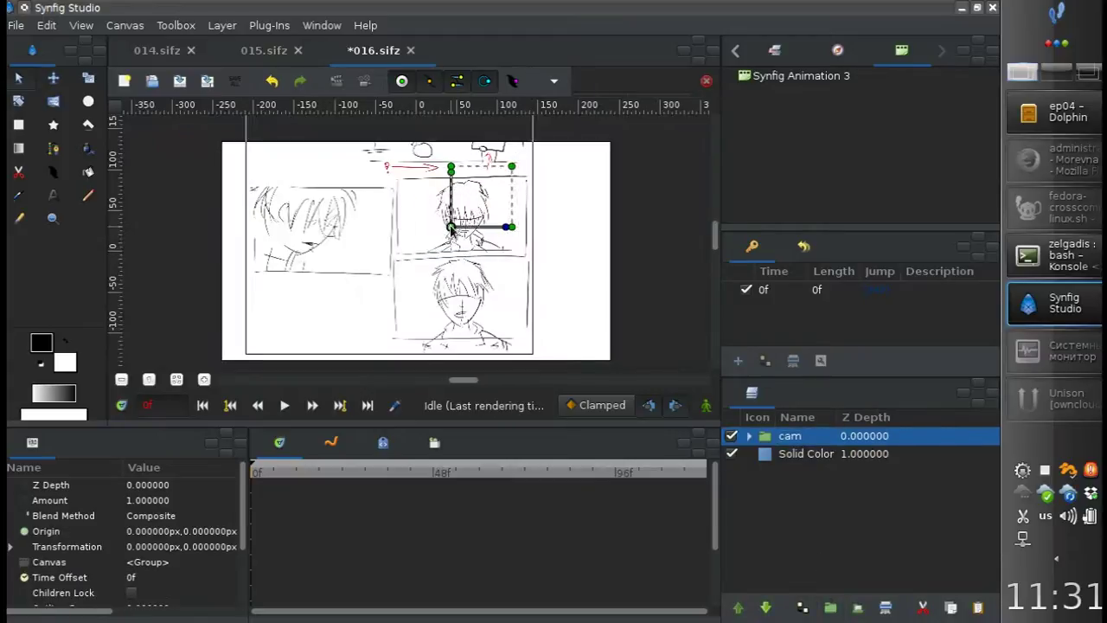
pyautogui.moveTo(580, 146)
pyautogui.mouseDown()
pyautogui.moveTo(424, 281)
pyautogui.moveTo(405, 270)
pyautogui.mouseUp()
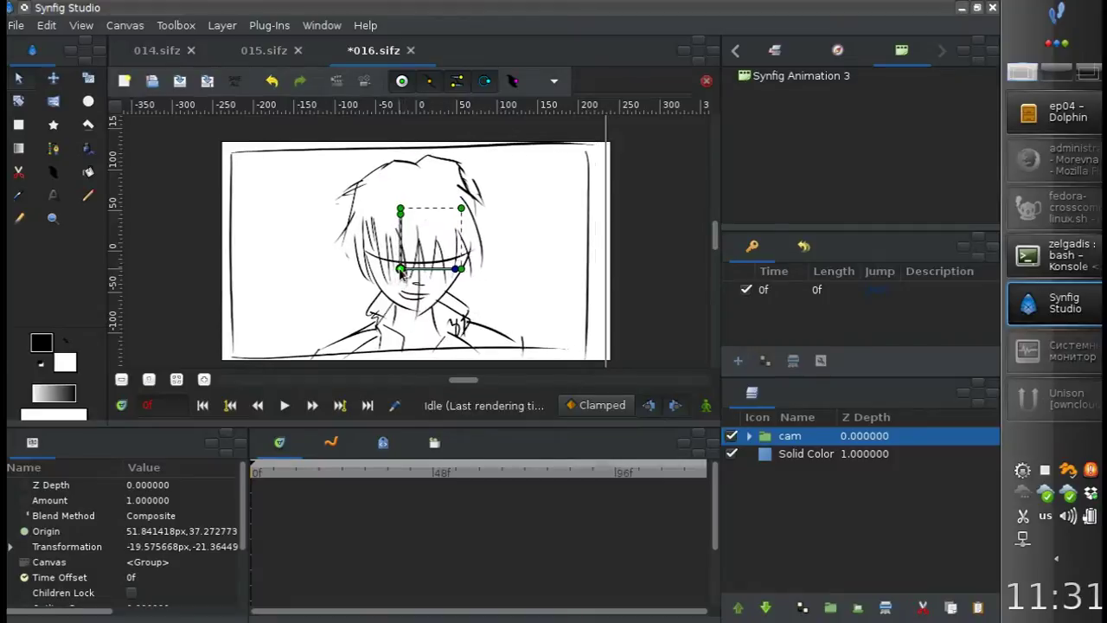
pyautogui.click(506, 349)
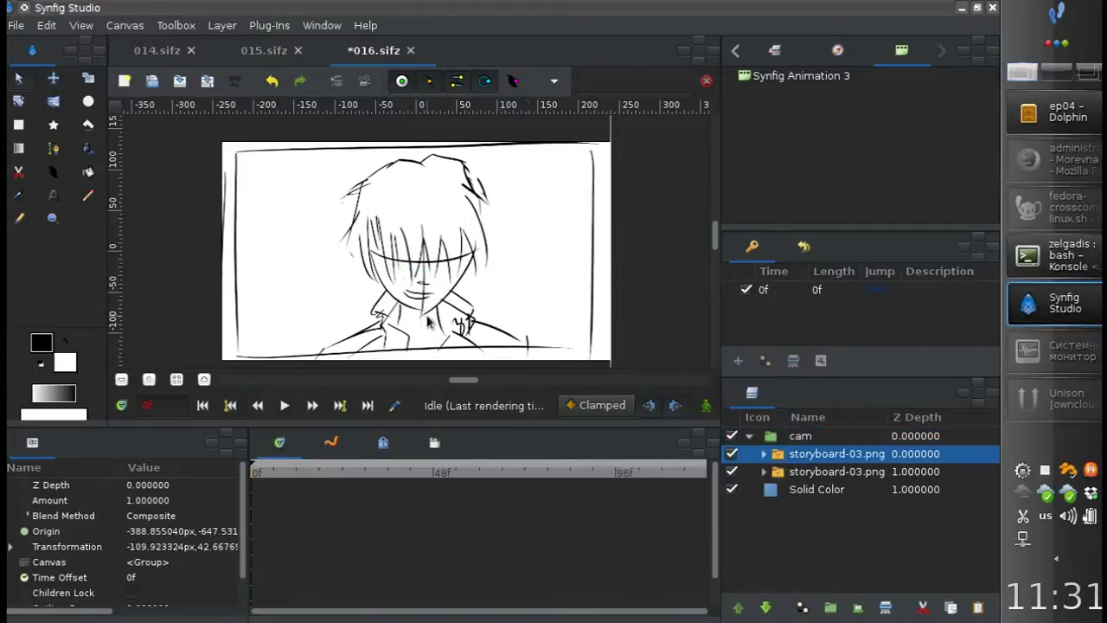
pyautogui.scroll(-3, 298, 301)
pyautogui.scroll(-2, 416, 374)
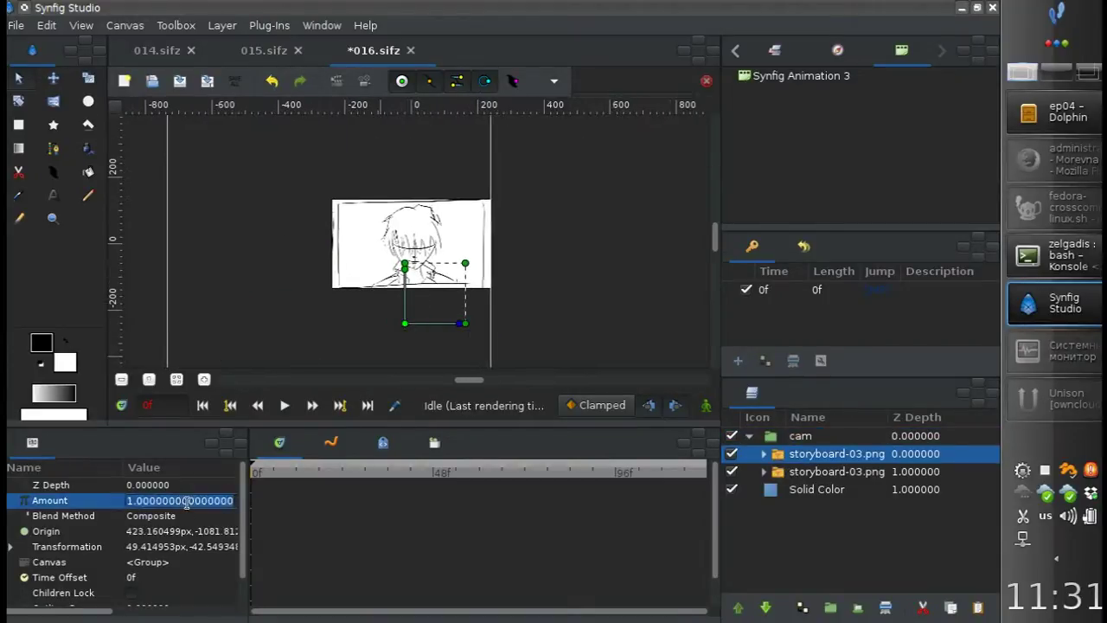
# Set the upper storyboard layer's Amount to 0.7 and raise the cam framing slightly
pyautogui.press('Return')
pyautogui.scroll(2, 452, 338)
pyautogui.moveTo(403, 267)
pyautogui.mouseDown()
pyautogui.moveTo(412, 184)
pyautogui.moveTo(407, 204)
pyautogui.mouseUp()
pyautogui.scroll(2, 383, 310)
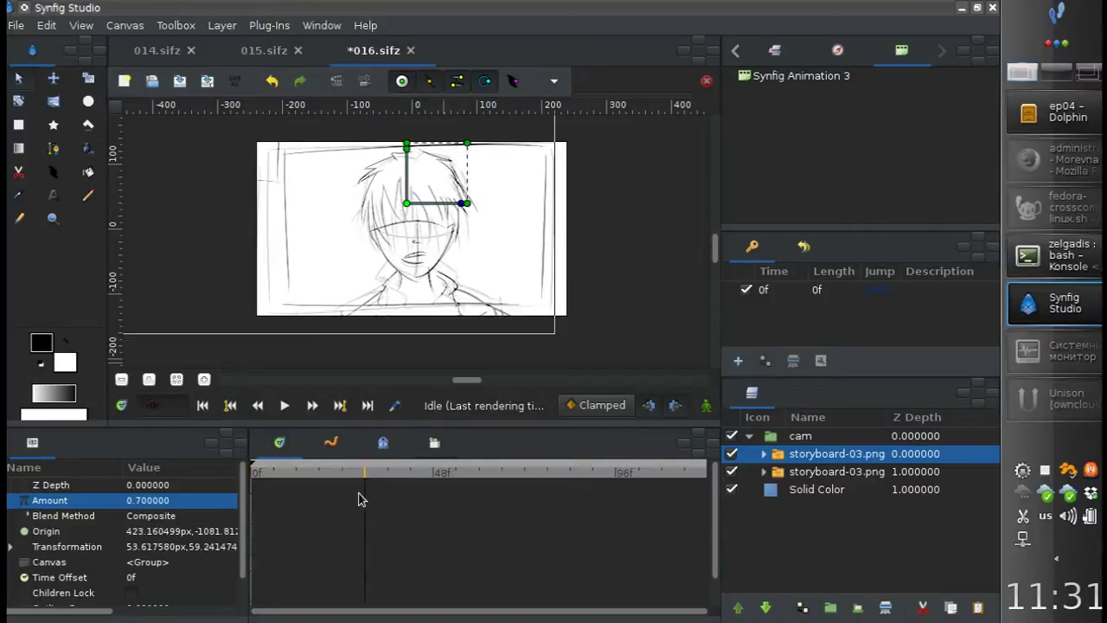
pyautogui.moveTo(407, 204); pyautogui.dragTo(408, 199)
# Keyframe the upper storyboard layer's Amount fading from 1 at 30f to 0 at 38f
pyautogui.click(173, 500)
pyautogui.write('1.000000')
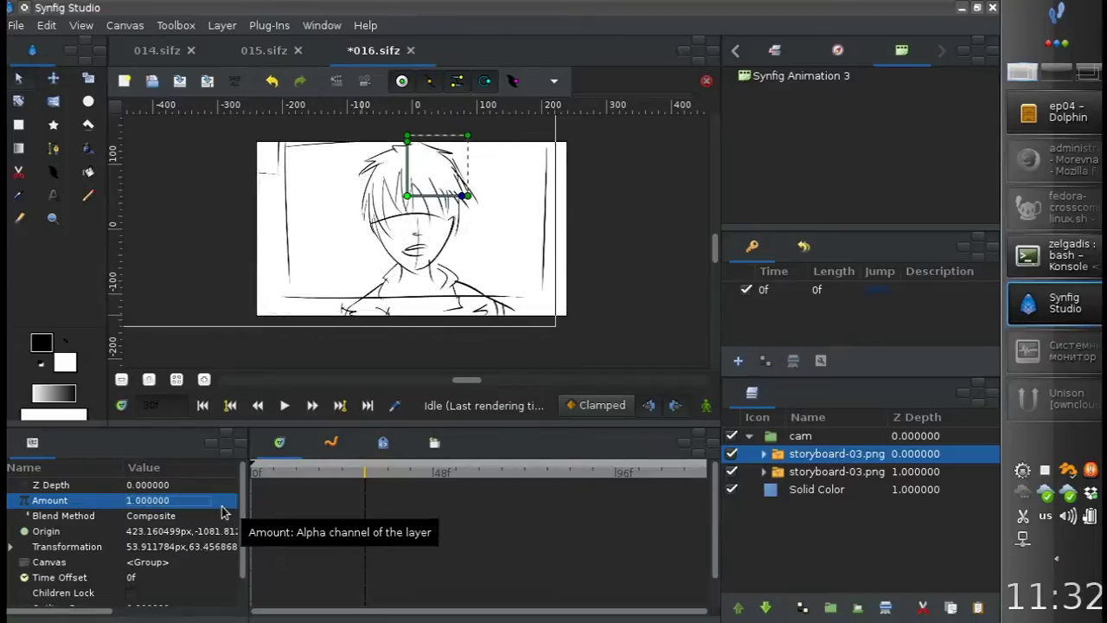
pyautogui.click(800, 436)
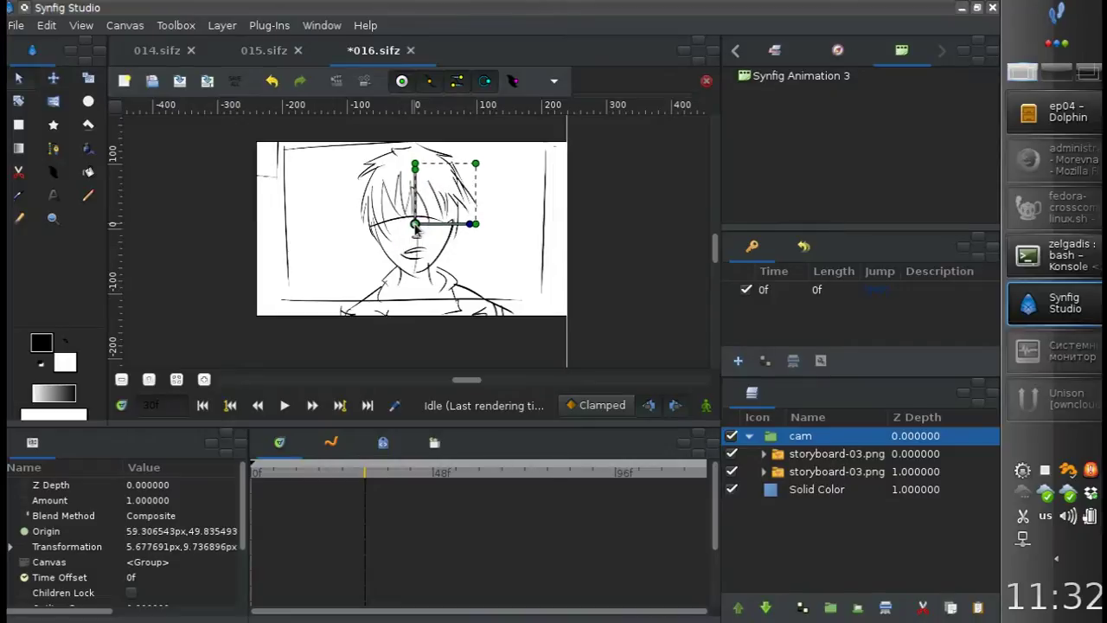
pyautogui.click(801, 455)
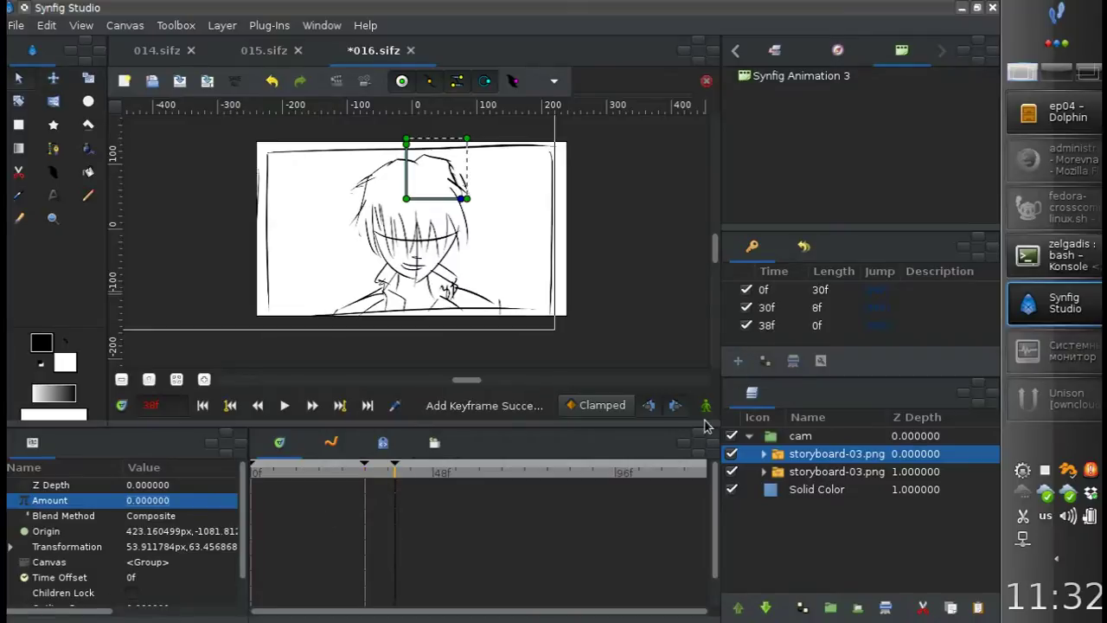
pyautogui.press('Return')
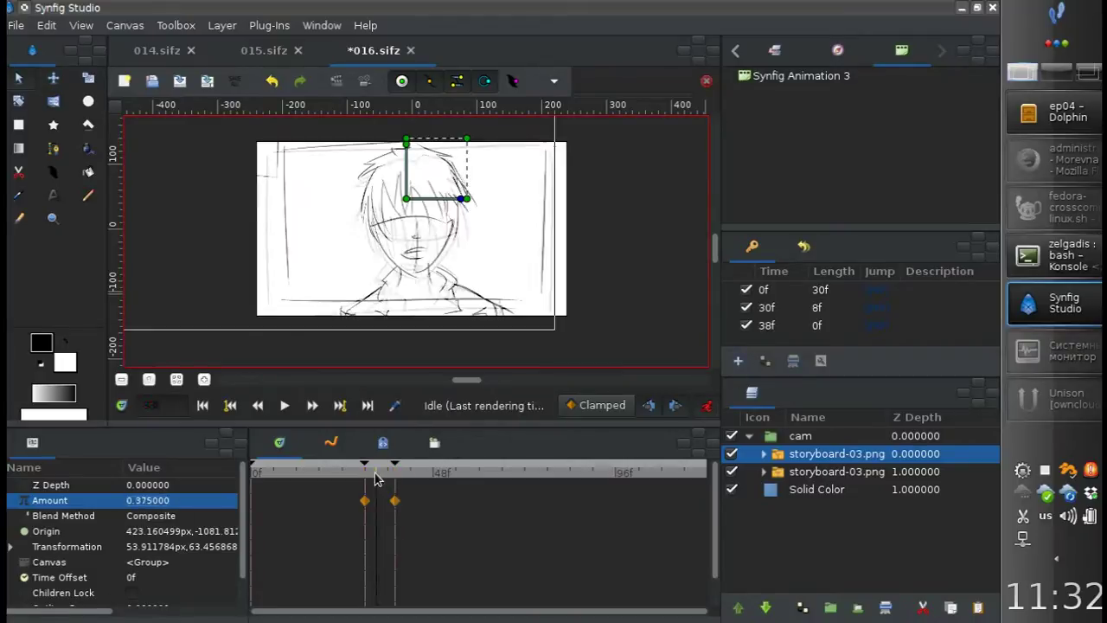
pyautogui.press('Home')
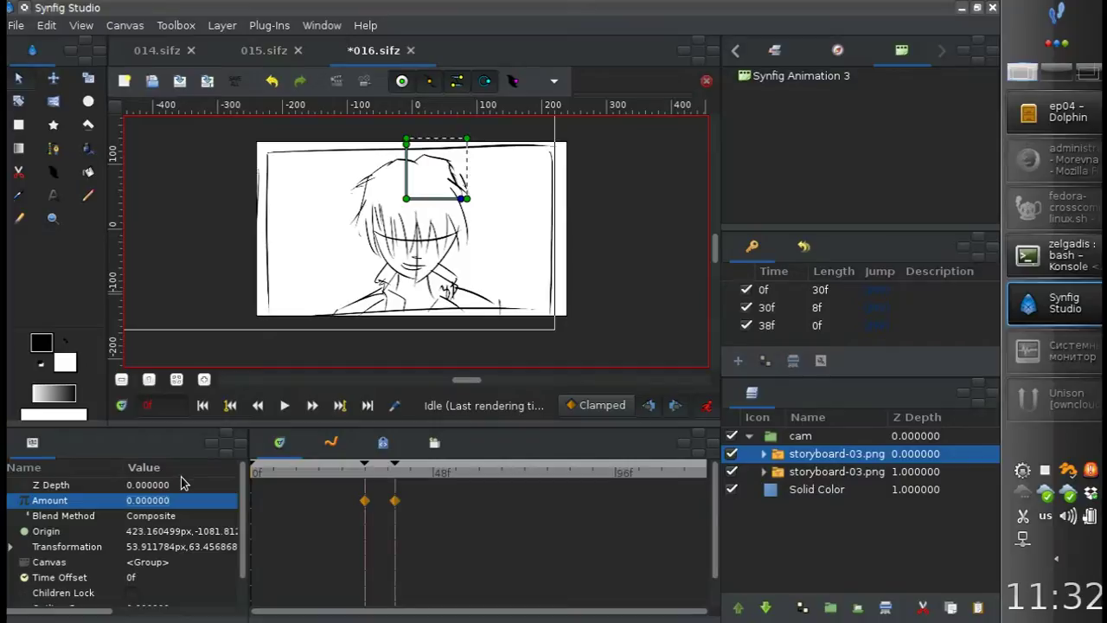
# With animation mode off, add a Scale layer above the cam group
pyautogui.click(706, 405)
pyautogui.click(800, 435)
pyautogui.click(749, 435)
pyautogui.rightClick(800, 435)
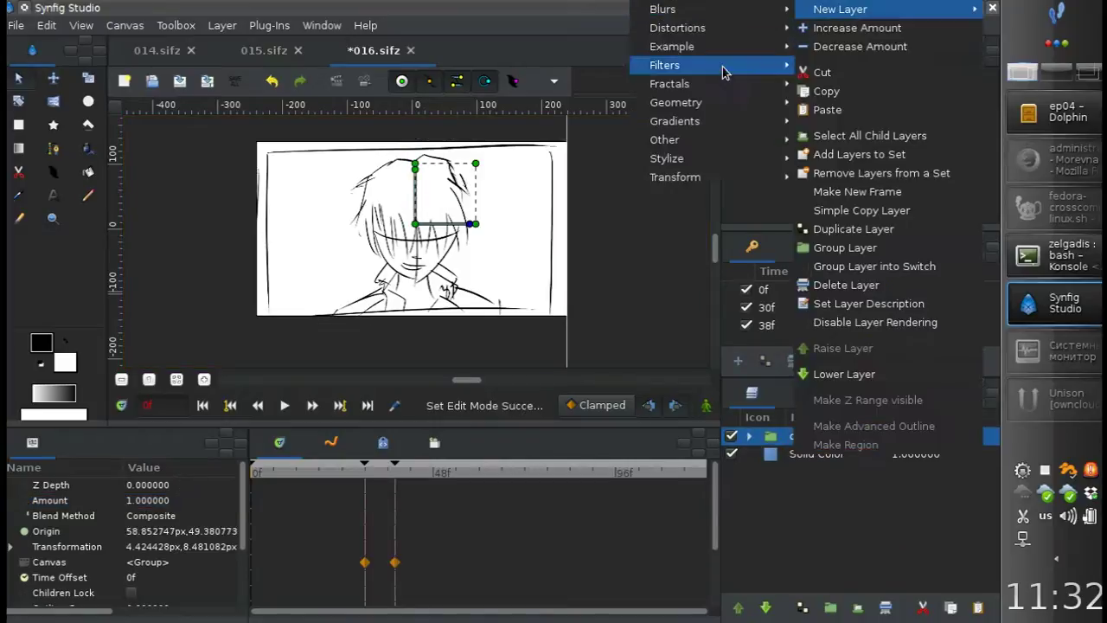
pyautogui.click(570, 202)
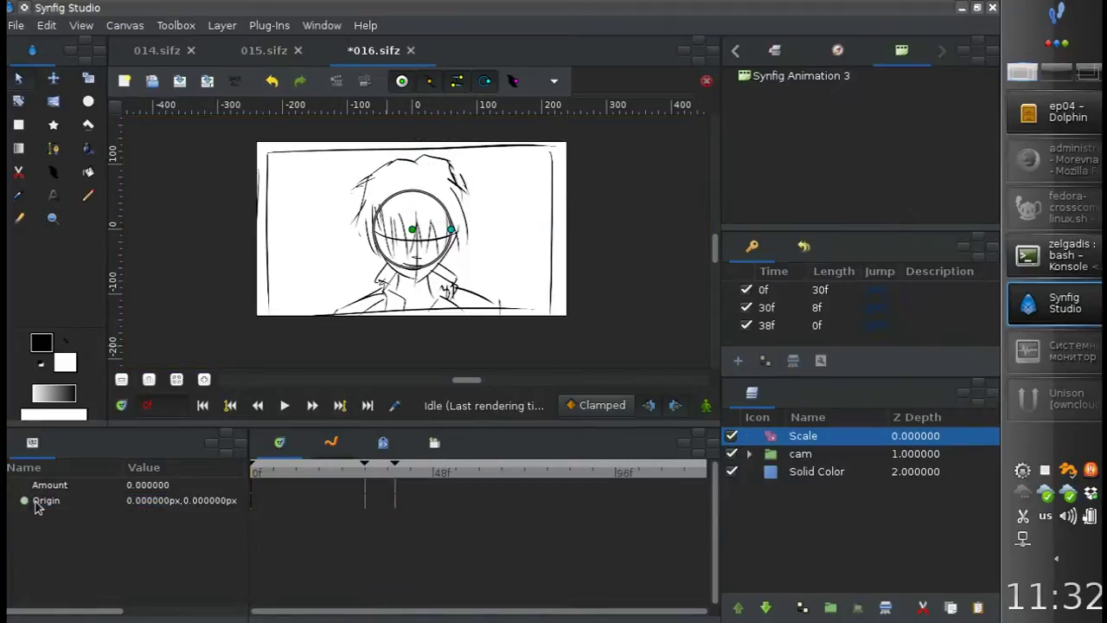
# Convert the Scale layer's Amount to Linear with a Rate of 0.1
pyautogui.rightClick(49, 486)
pyautogui.moveTo(124, 515)
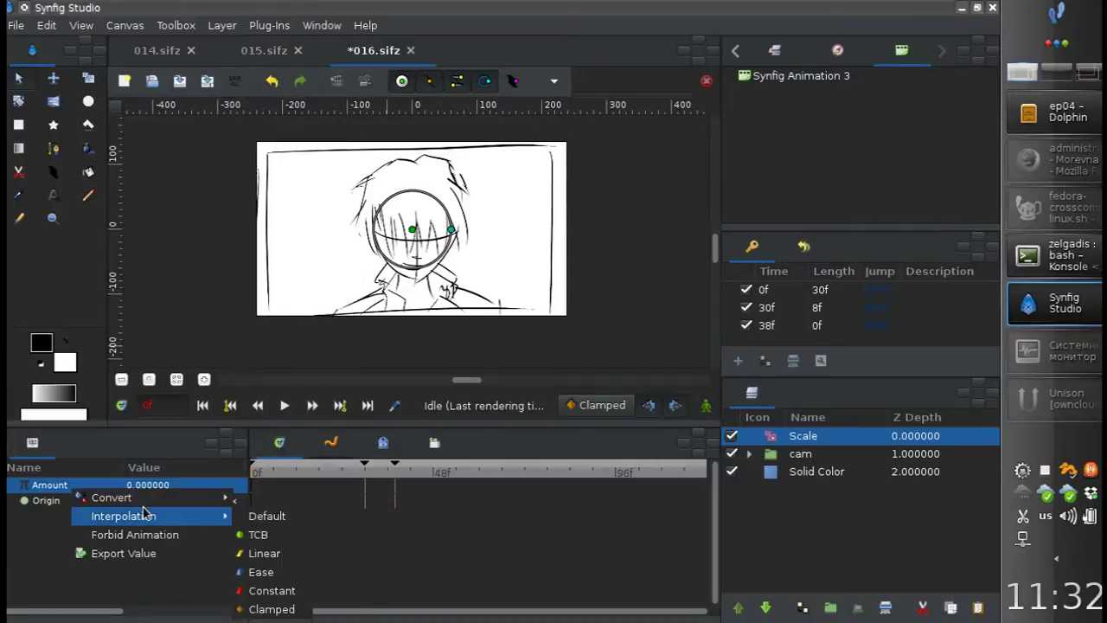
pyautogui.click(266, 558)
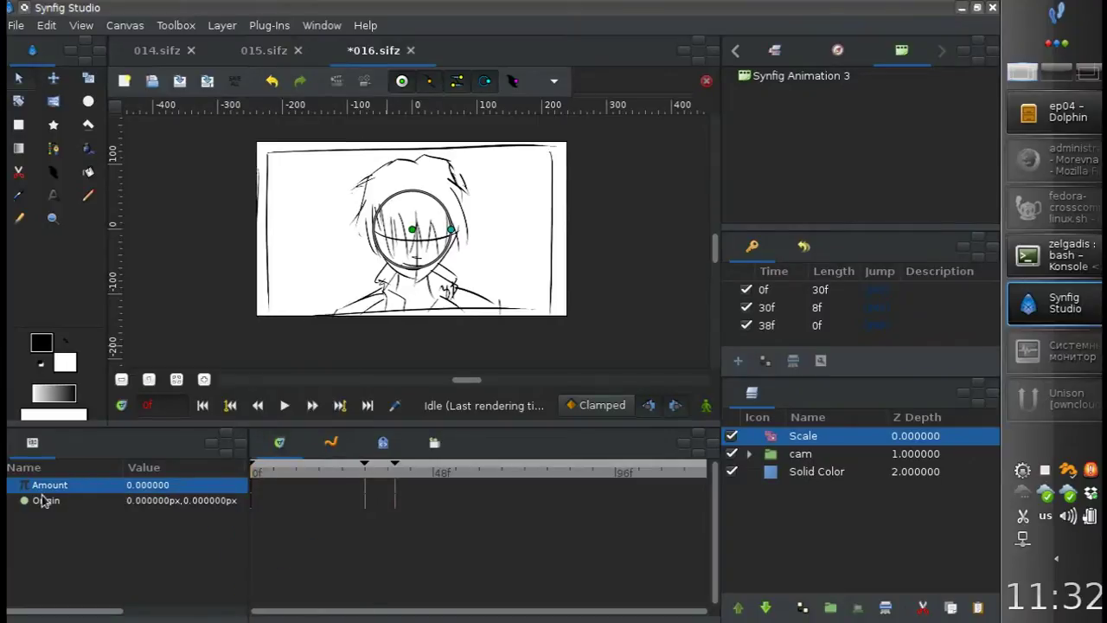
pyautogui.click(248, 299)
pyautogui.click(10, 485)
pyautogui.click(57, 501)
pyautogui.click(178, 500)
pyautogui.write('0.1')
pyautogui.press('Return')
# Preview the zoom and slow the Rate down to 0.05
pyautogui.click(400, 473)
pyautogui.click(285, 405)
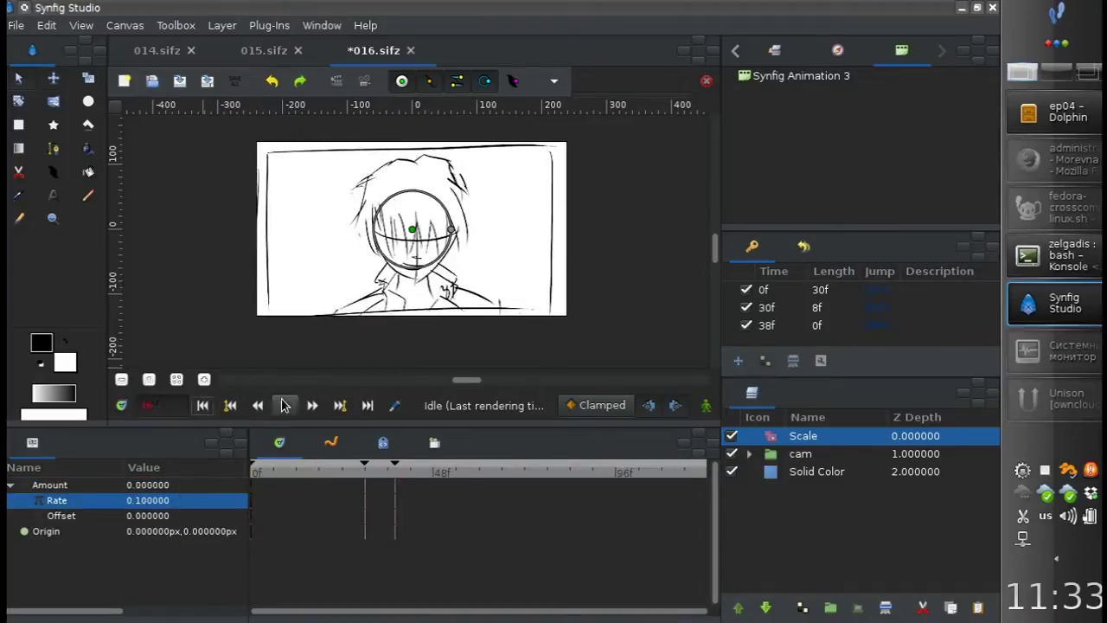
pyautogui.write('0.05')
pyautogui.press('Return')
pyautogui.click(285, 405)
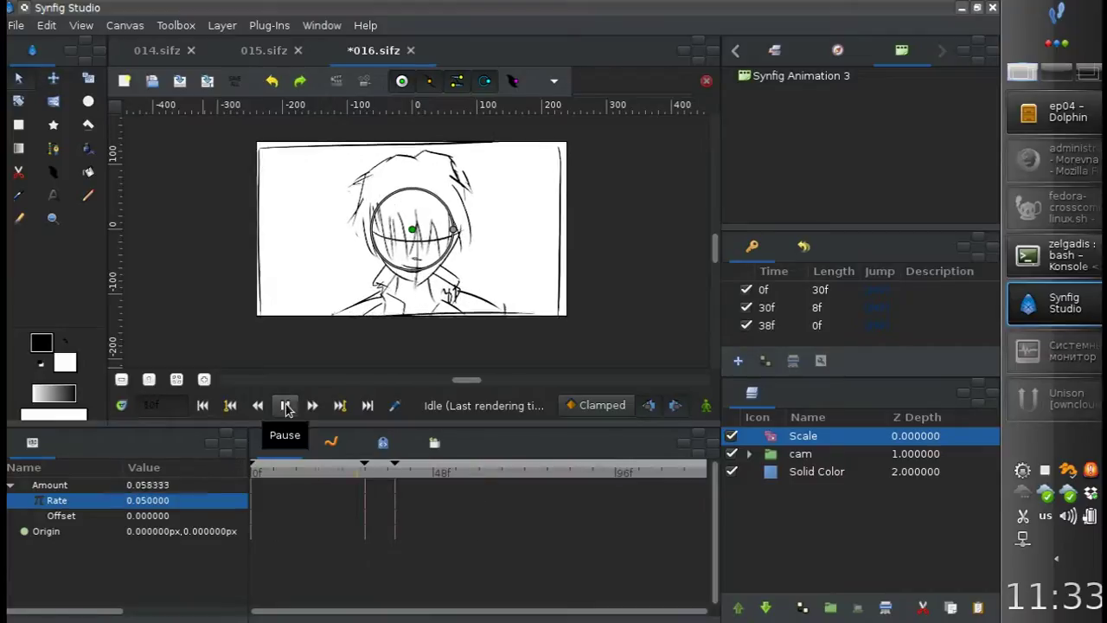
pyautogui.click(280, 410)
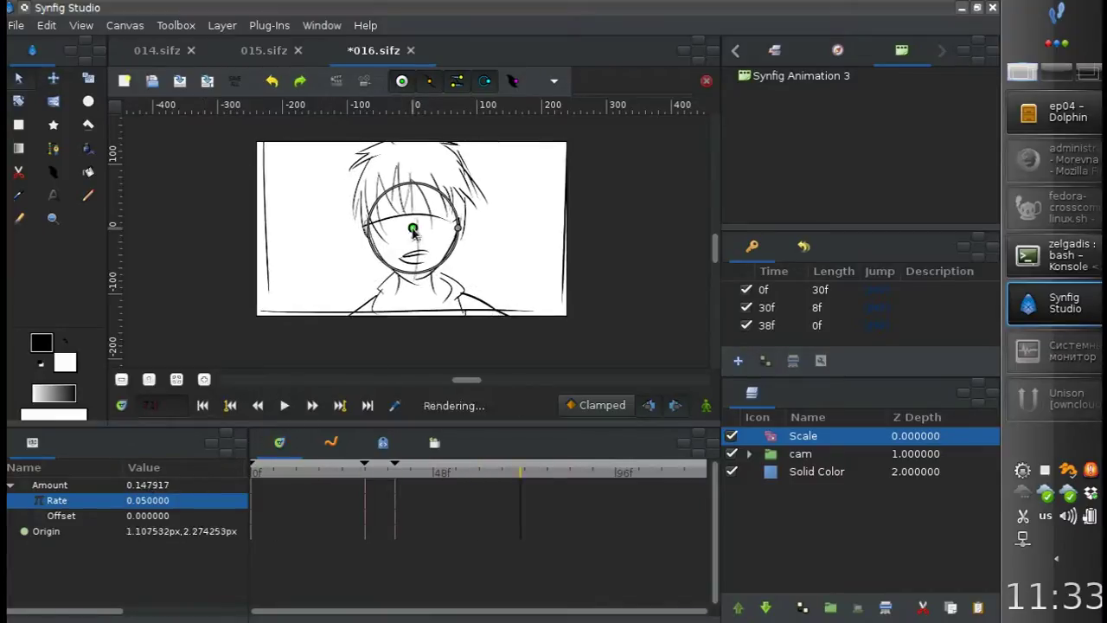
pyautogui.click(285, 404)
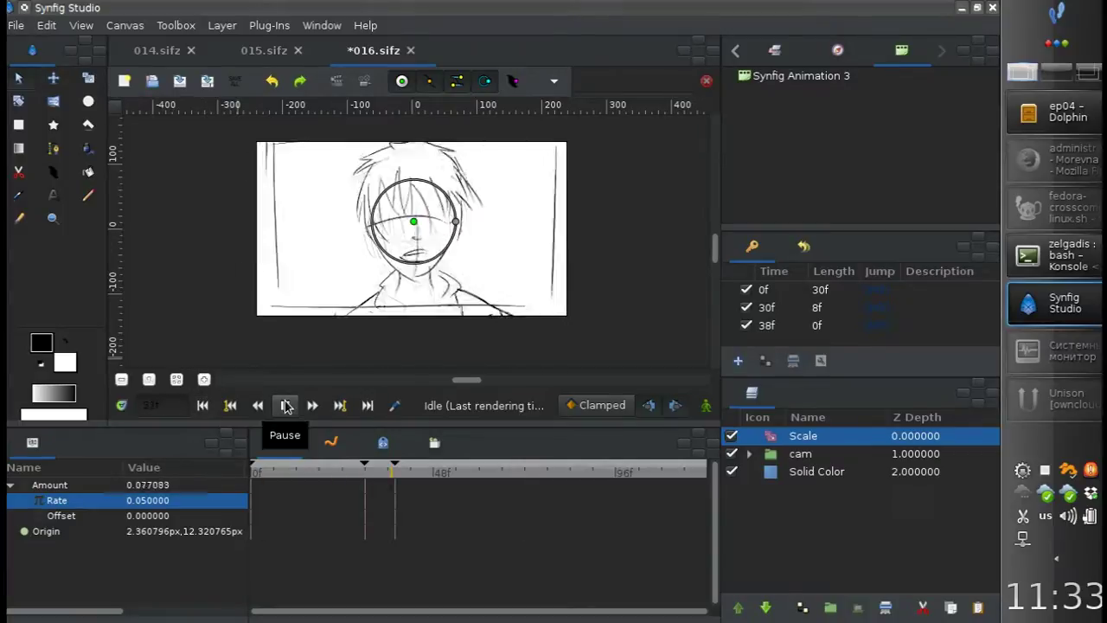
pyautogui.click(285, 406)
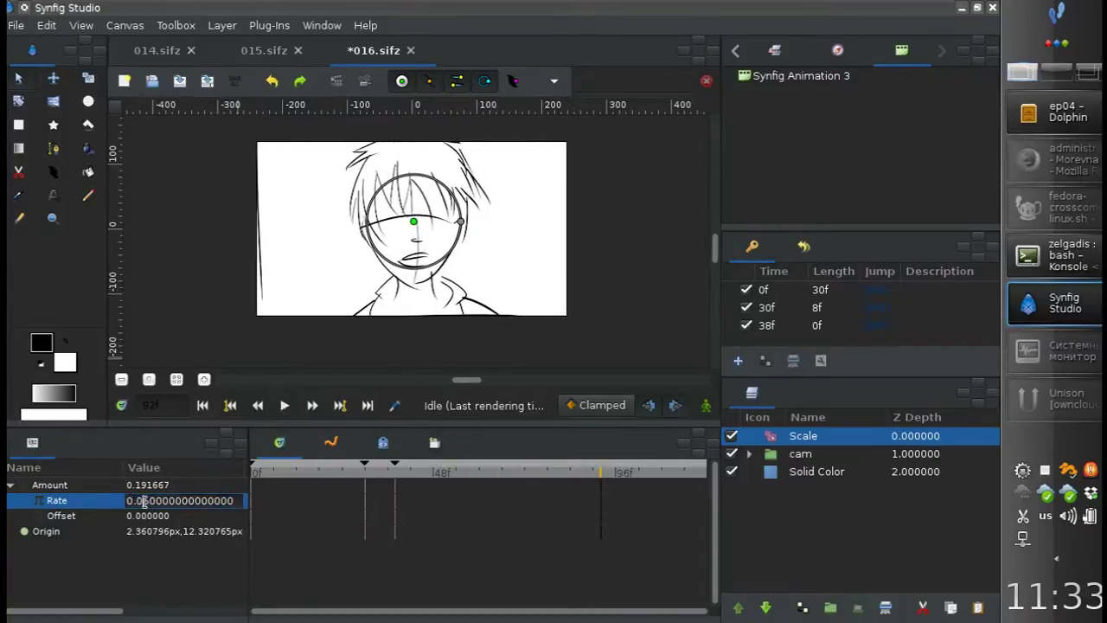
# Set the Rate to 0.03, save 016.sifz and play back the zoom
pyautogui.write('3')
pyautogui.press('Return')
pyautogui.hotkey('ctrl', 's')
pyautogui.click(285, 405)
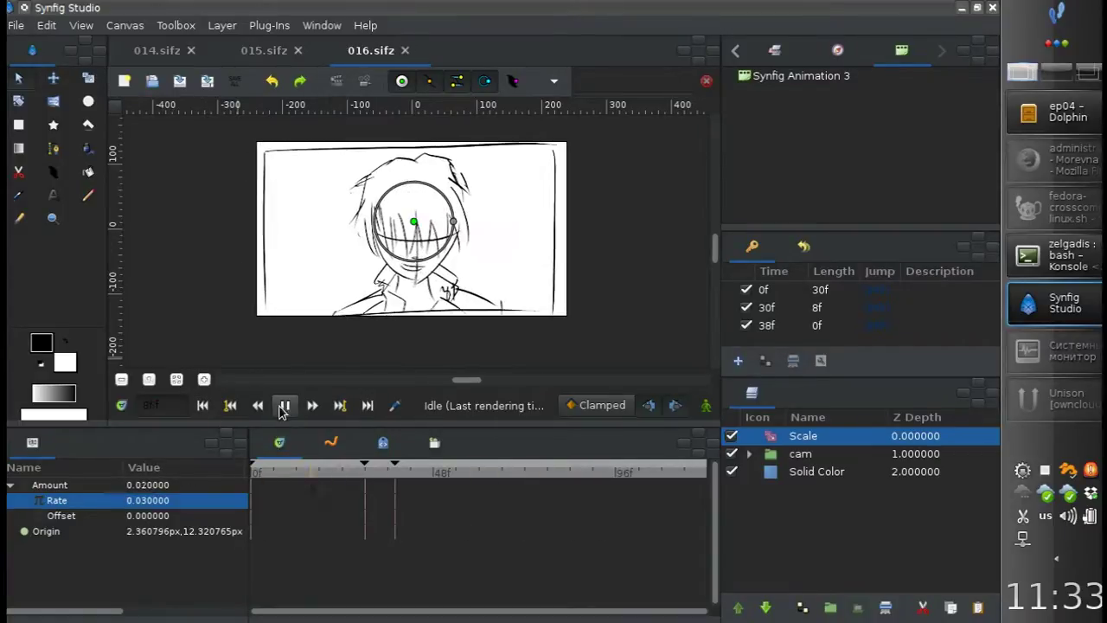
pyautogui.click(276, 408)
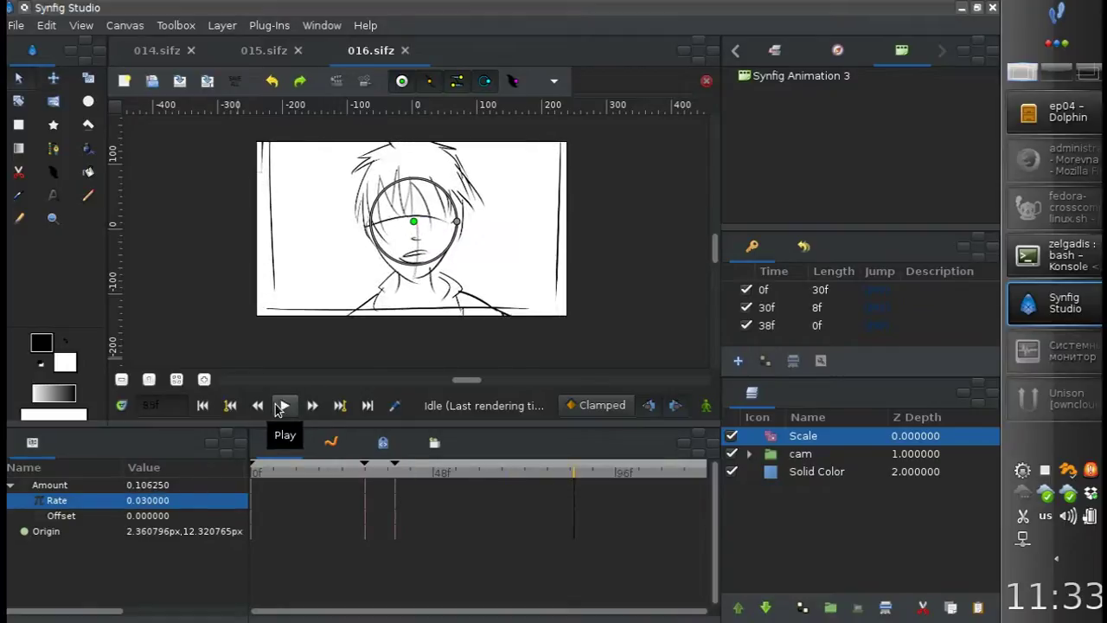
pyautogui.click(1042, 262)
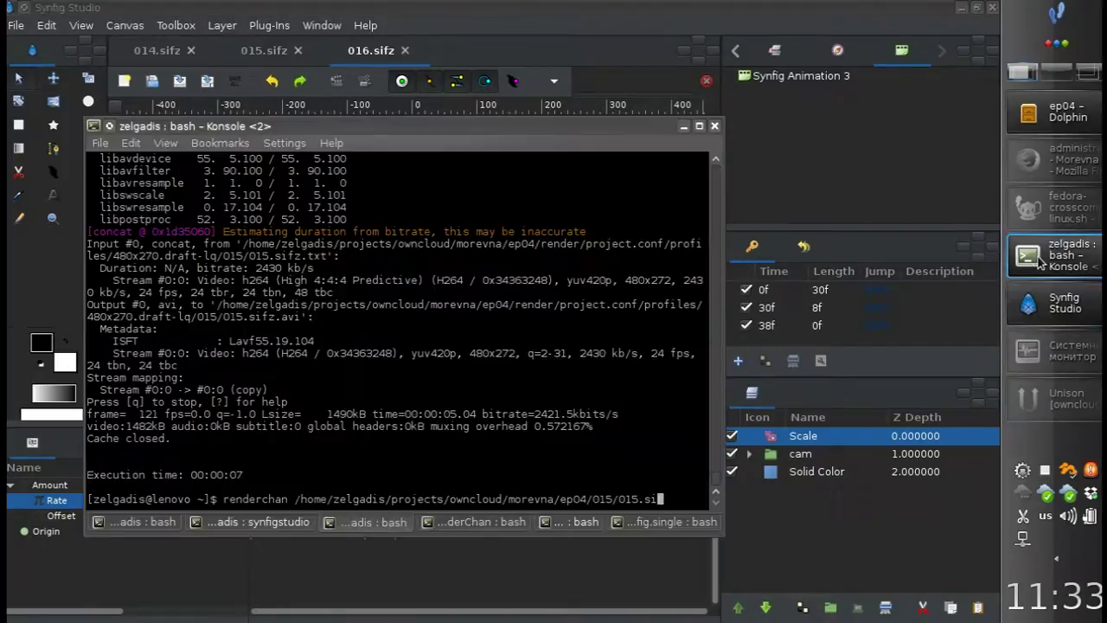
# Start the renderchan render of 016.sifz in the terminal
pyautogui.press('Return')
pyautogui.click(1042, 303)
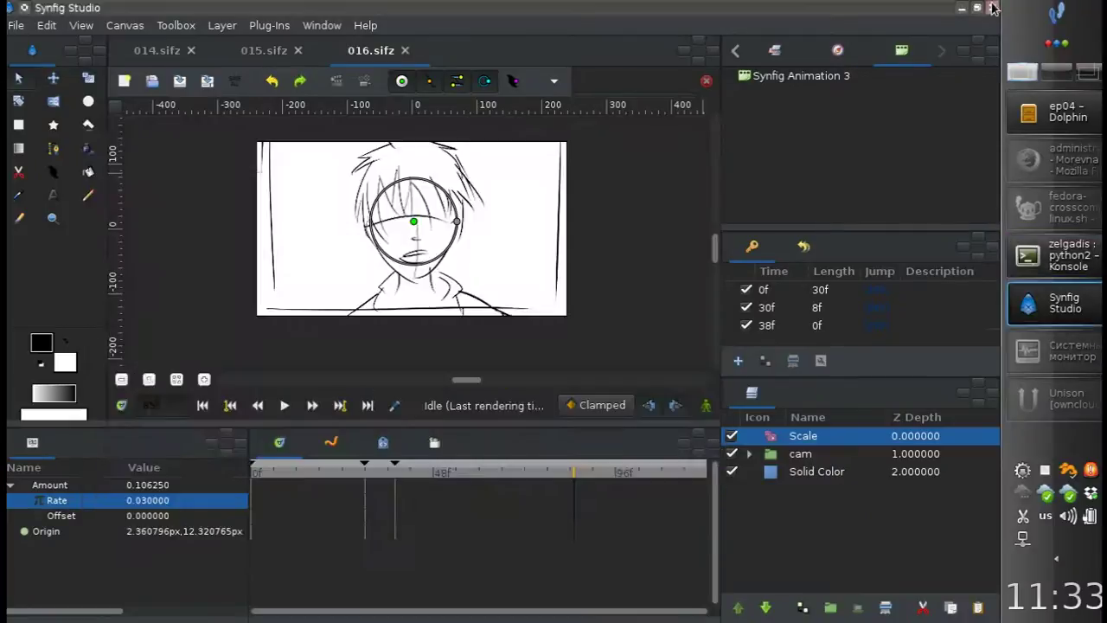
pyautogui.click(1042, 113)
# View and close storyboard-03.png, then open project.blend from the ep04 folder in Blender
pyautogui.click(339, 292)
pyautogui.click(344, 323)
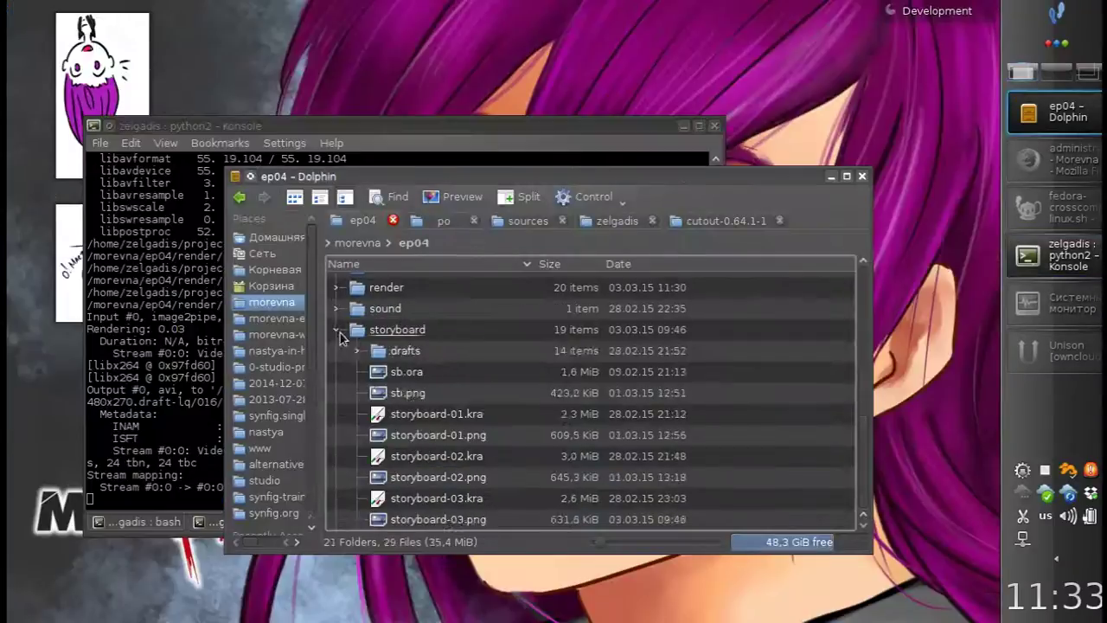
pyautogui.scroll(-3, 415, 389)
pyautogui.doubleClick(437, 391)
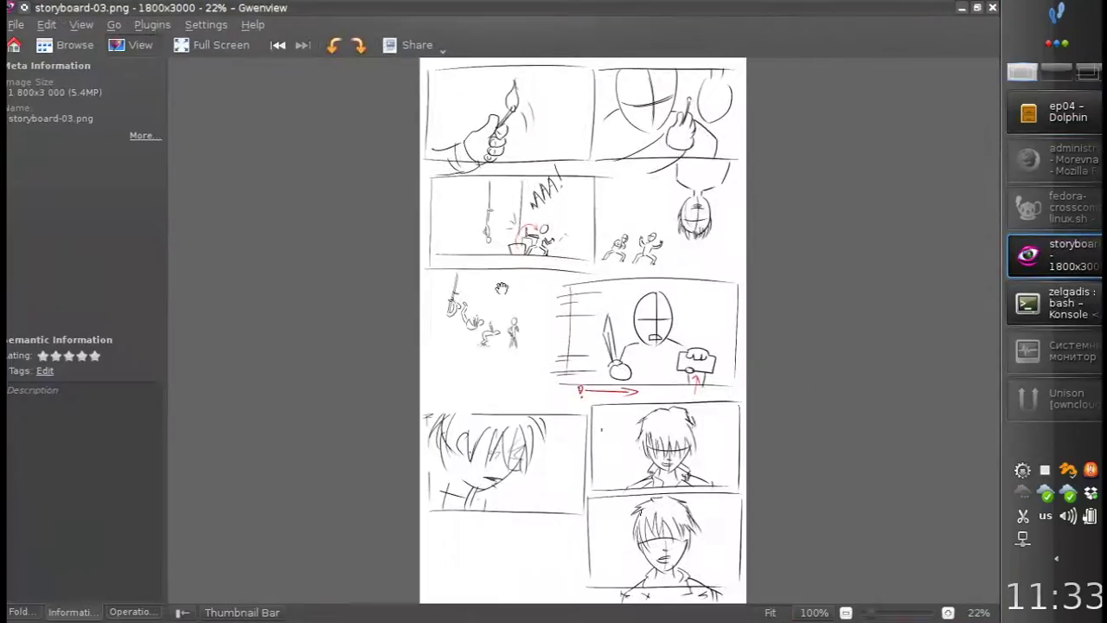
pyautogui.click(991, 8)
pyautogui.scroll(-5, 415, 389)
pyautogui.doubleClick(402, 367)
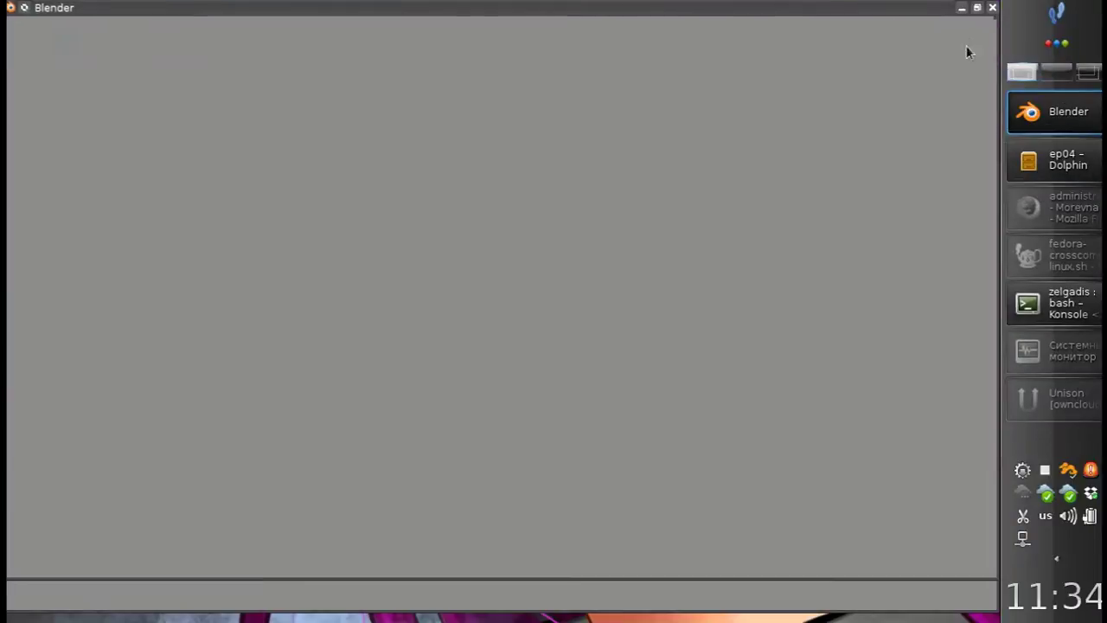
# Add render/010 as a movie strip at frame 912, after scene 009
pyautogui.scroll(3, 304, 463)
pyautogui.scroll(2, 304, 463)
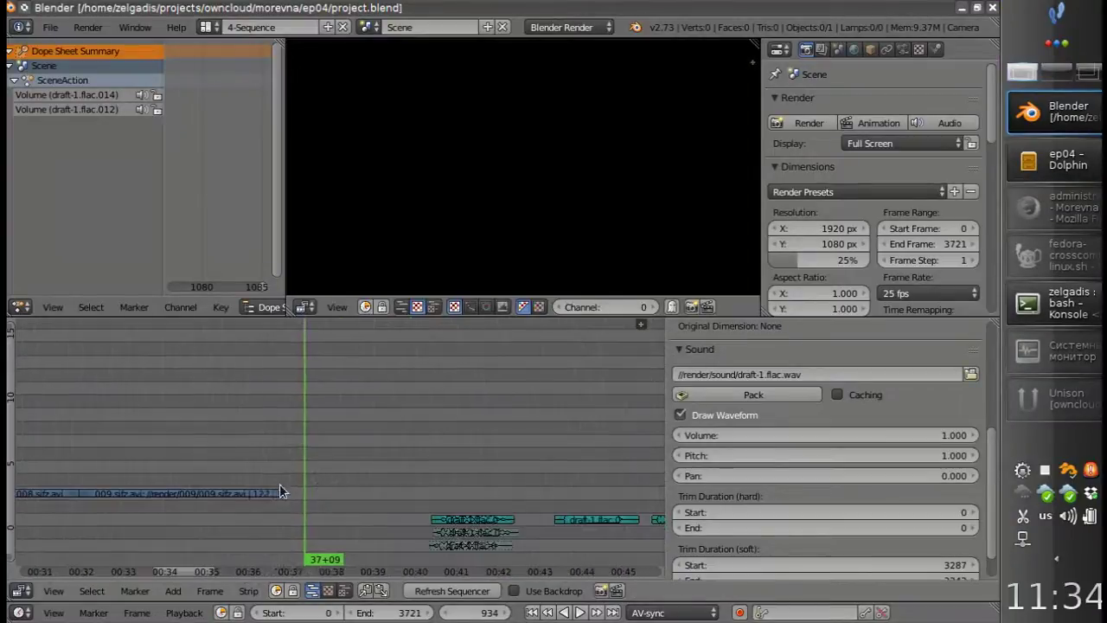
pyautogui.click(279, 484)
pyautogui.hotkey('shift', 'a')
pyautogui.click(250, 546)
pyautogui.click(215, 89)
pyautogui.click(255, 251)
pyautogui.doubleClick(240, 103)
pyautogui.click(309, 493)
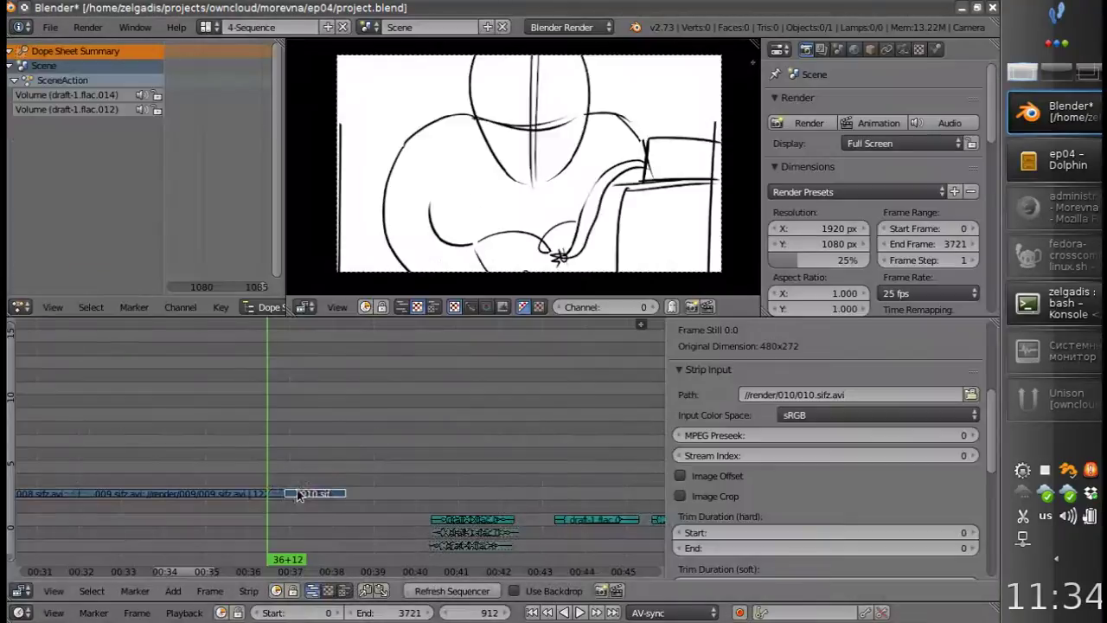
# Add the render/011 AVI as the next movie strip
pyautogui.hotkey('shift', 'a')
pyautogui.click(346, 238)
pyautogui.click(223, 90)
pyautogui.click(229, 265)
pyautogui.doubleClick(240, 103)
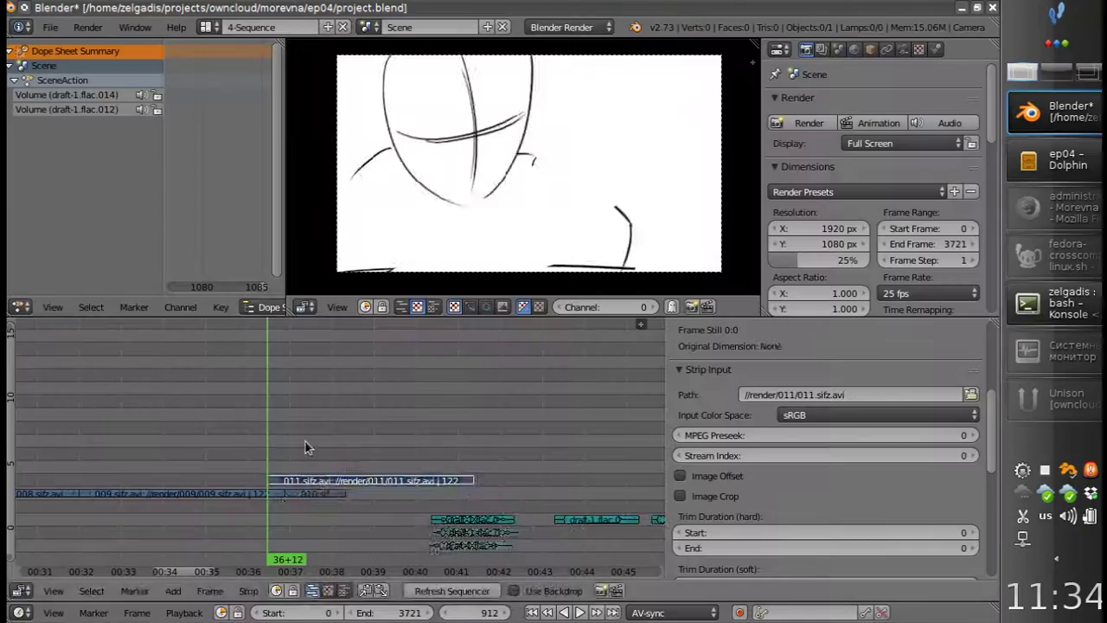
# Scrub between frames 917 and 931 to preview, then select the 010 strip
pyautogui.moveTo(308, 493); pyautogui.dragTo(281, 498)
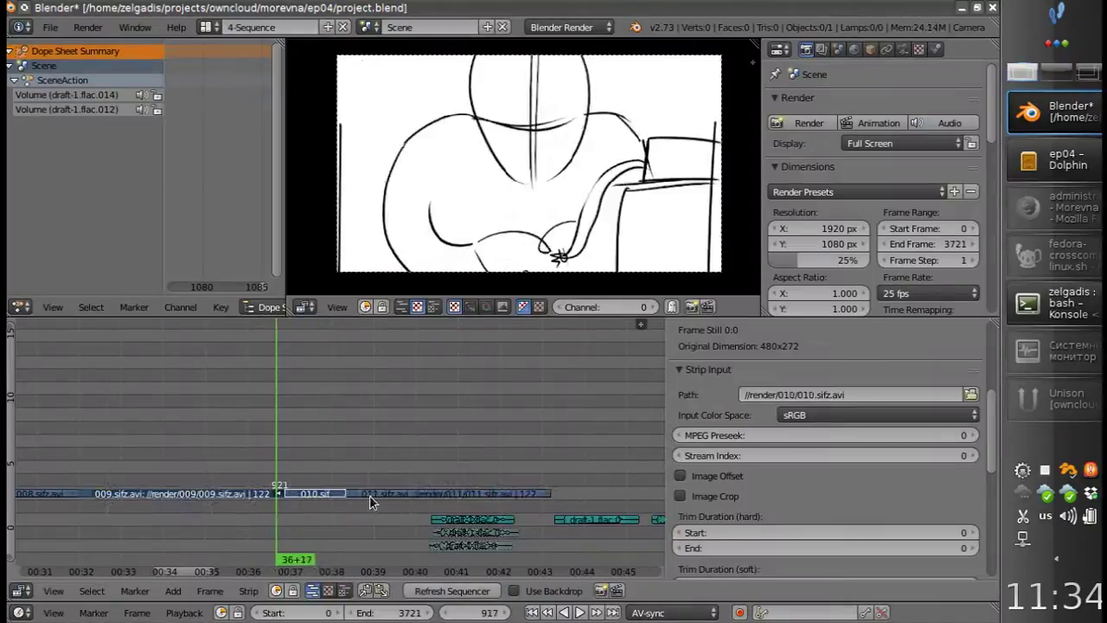
pyautogui.moveTo(357, 499); pyautogui.dragTo(299, 498)
pyautogui.rightClick(299, 498)
pyautogui.scroll(2, 271, 496)
# Open 010.sifz in Synfig and add a Solid Color layer at the bottom
pyautogui.hotkey('alt', 'Tab')
pyautogui.scroll(5, 406, 339)
pyautogui.scroll(5, 407, 339)
pyautogui.doubleClick(406, 335)
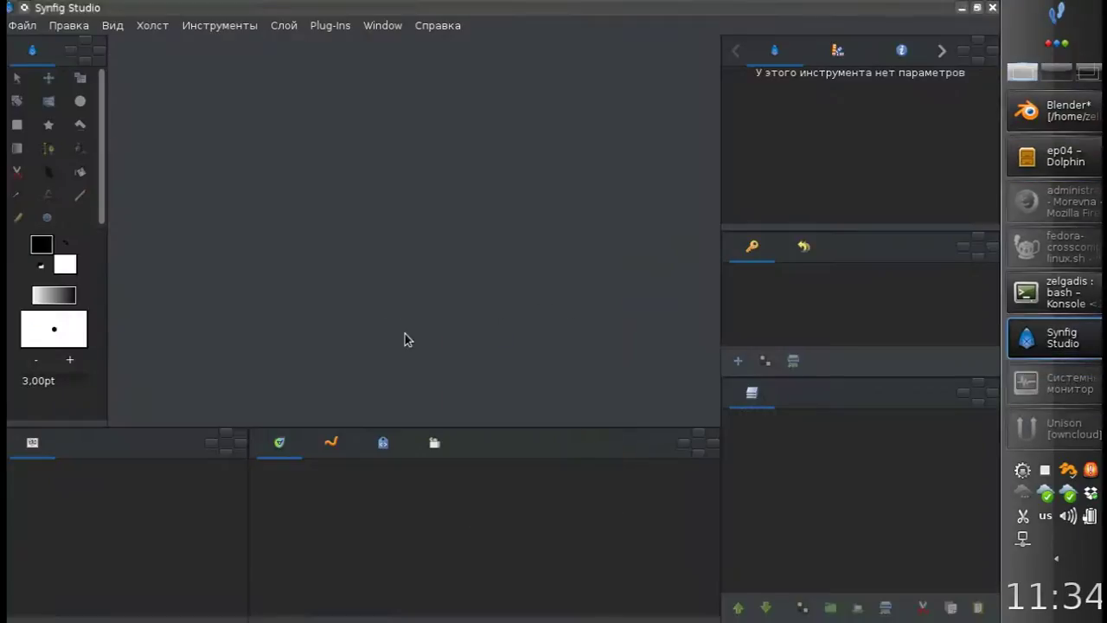
pyautogui.click(735, 455)
pyautogui.rightClick(780, 454)
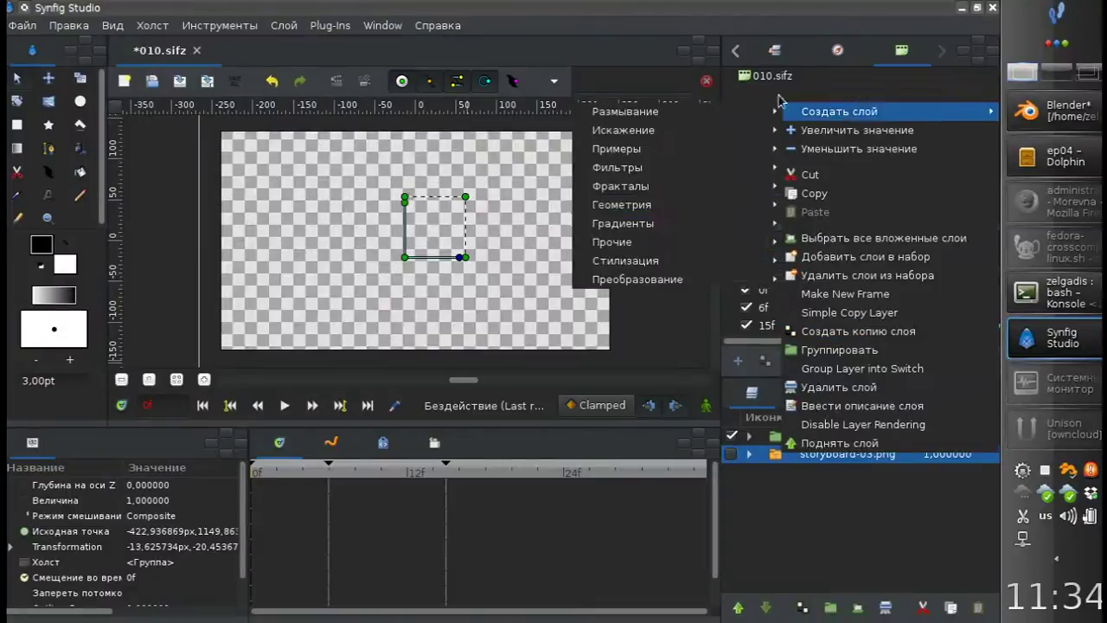
pyautogui.click(529, 204)
pyautogui.click(767, 608)
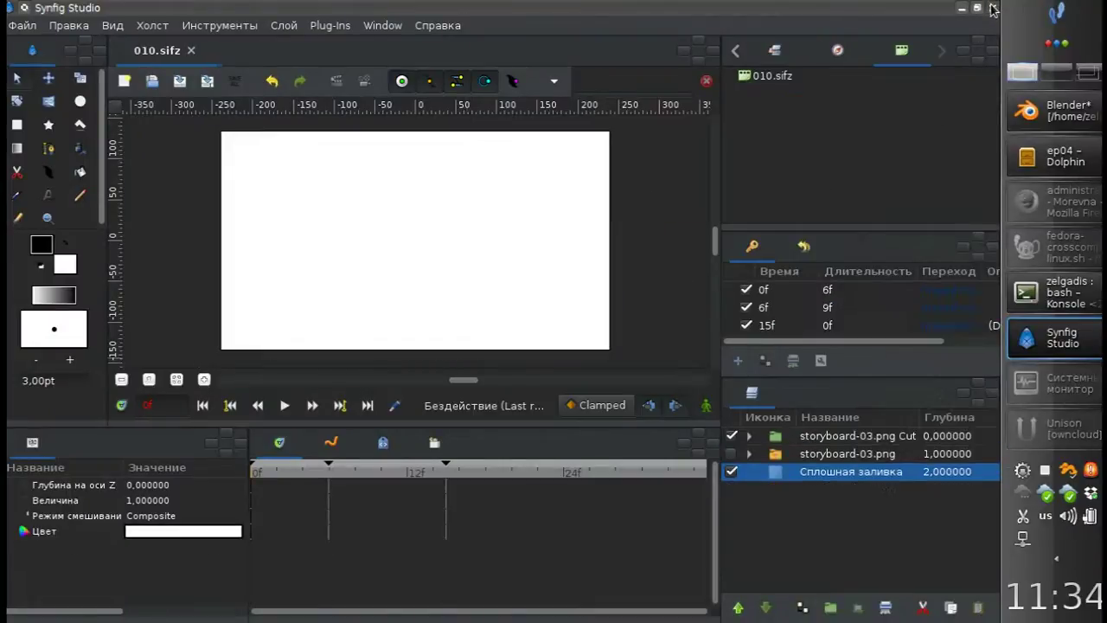
pyautogui.hotkey('alt', 'Tab')
pyautogui.click(501, 12)
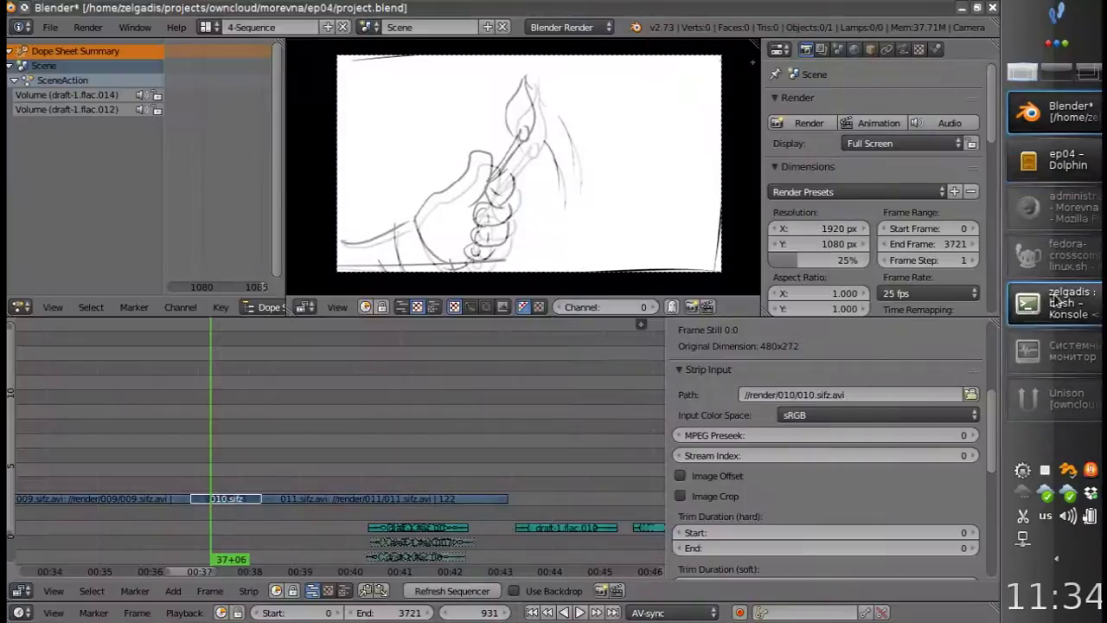
# Add the --deps option to the renderchan command in Konsole
pyautogui.click(1057, 299)
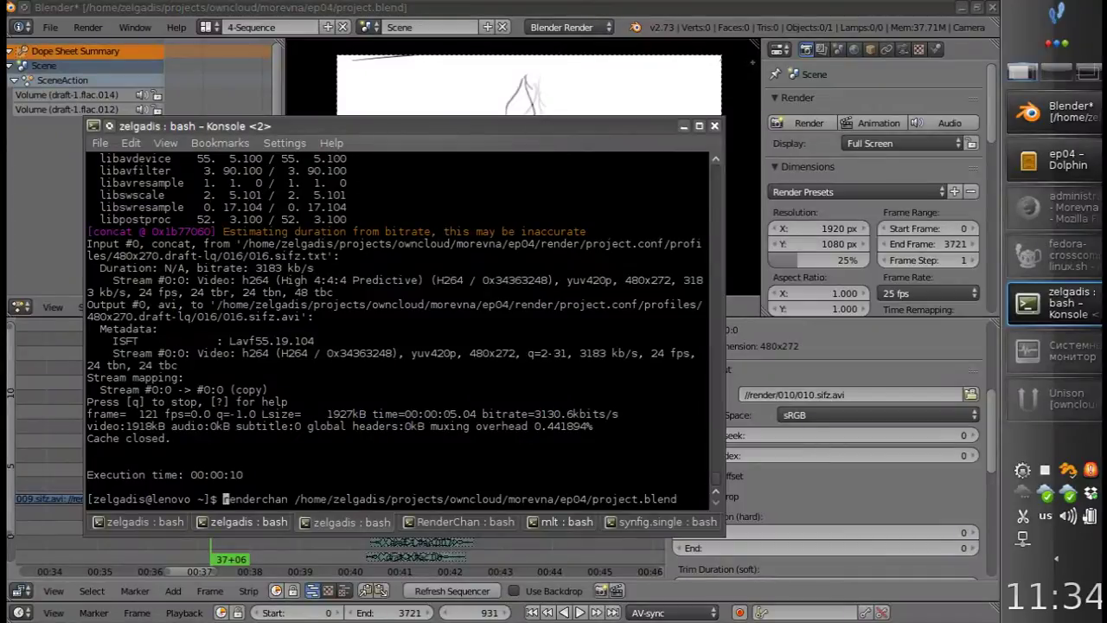
pyautogui.write('--deps')
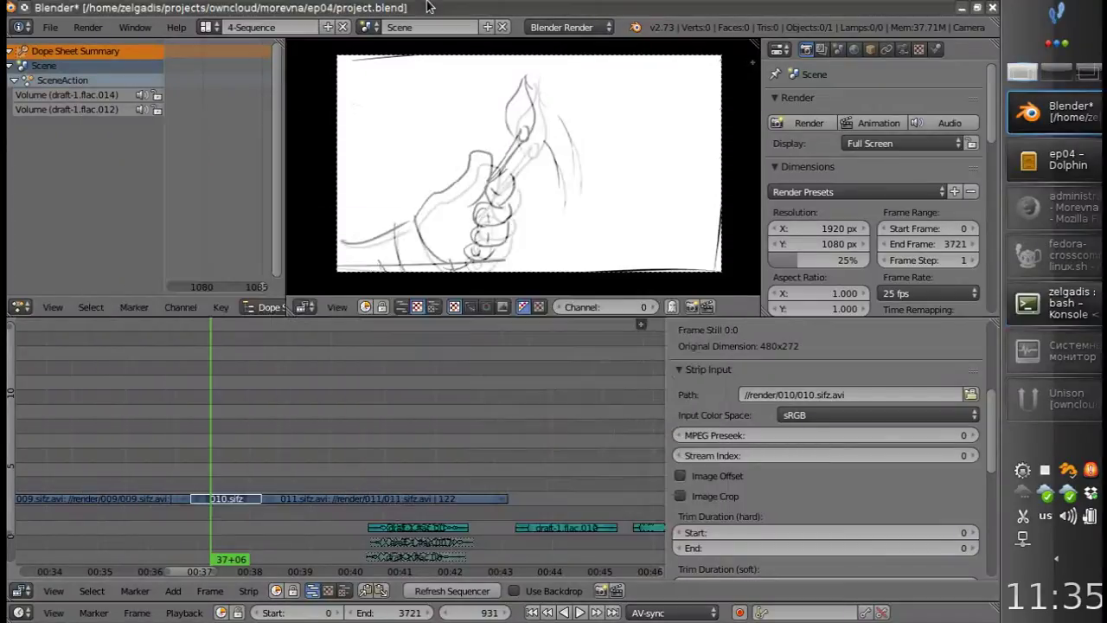
pyautogui.hotkey('alt', 'Tab')
# Play back scene 010's cut and shift the three audio strips later
pyautogui.moveTo(363, 458); pyautogui.dragTo(416, 459)
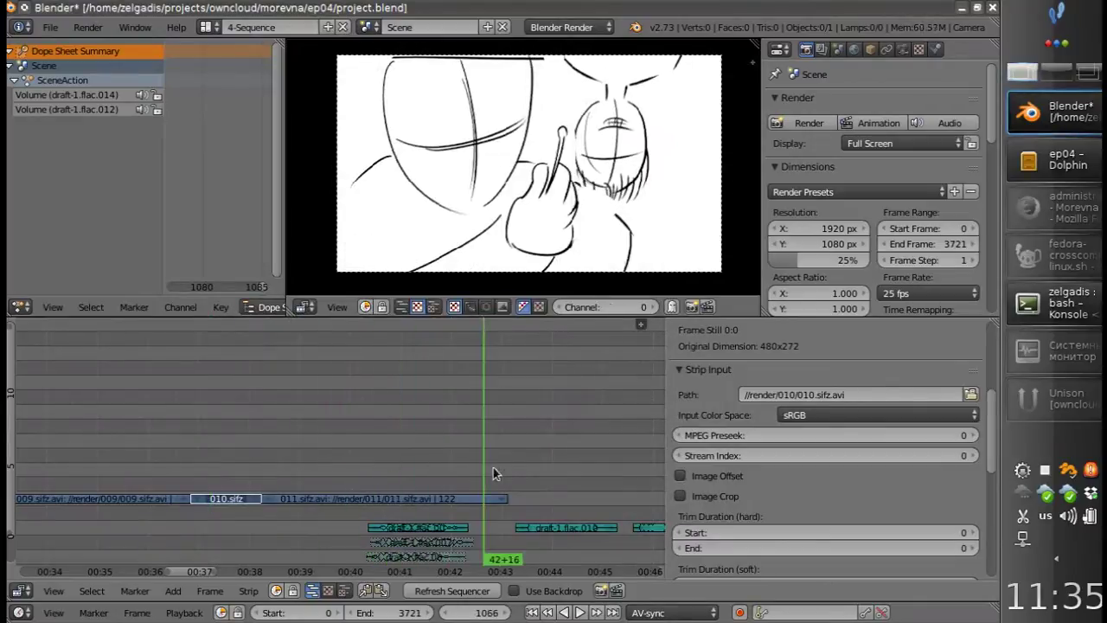
pyautogui.moveTo(493, 473); pyautogui.dragTo(363, 473)
pyautogui.hotkey('alt', 'a')
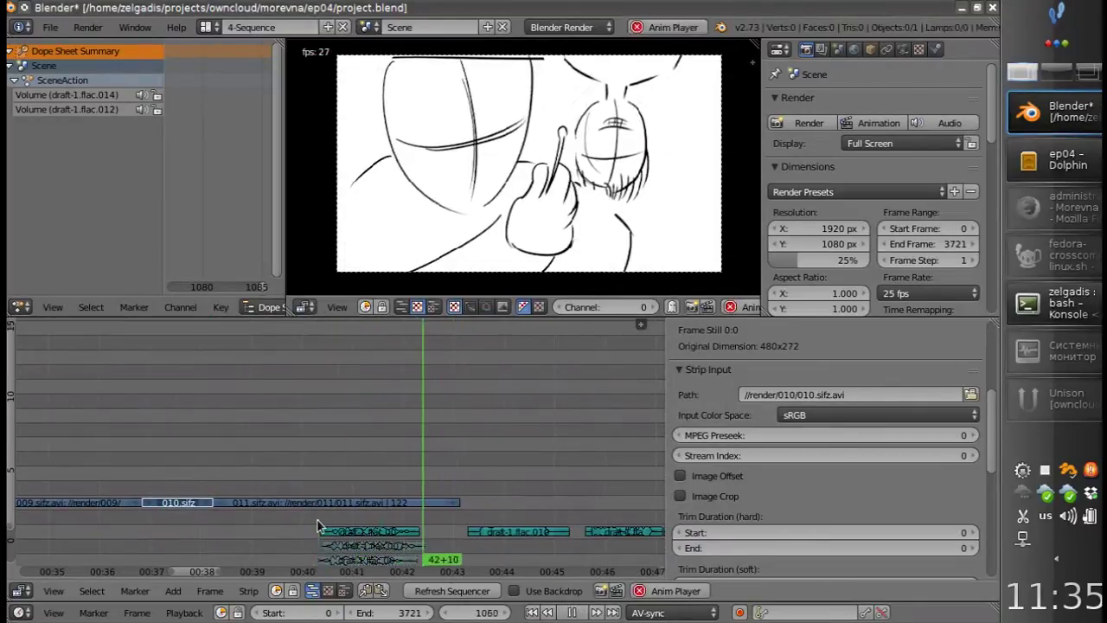
pyautogui.moveTo(317, 527); pyautogui.dragTo(347, 550)
pyautogui.press('Escape')
pyautogui.hotkey('alt', 'a')
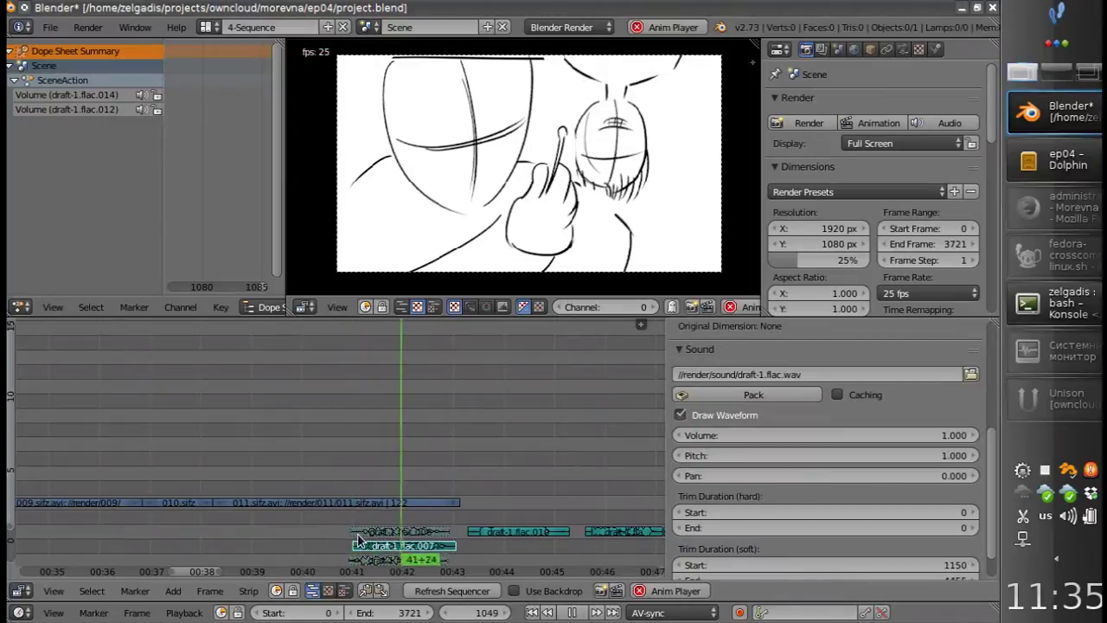
pyautogui.press('Escape')
# Browse the render folders for a 012 render to add as a movie strip
pyautogui.hotkey('shift', 'a')
pyautogui.click(378, 510)
pyautogui.click(260, 94)
pyautogui.click(259, 287)
pyautogui.press('Escape')
pyautogui.hotkey('shift', 'a')
pyautogui.click(308, 474)
pyautogui.click(226, 89)
pyautogui.click(235, 300)
pyautogui.click(250, 89)
pyautogui.click(244, 288)
# Run renderchan --deps to render 012, then add render/012/012.sifz.avi as a strip
pyautogui.hotkey('alt', 'Tab')
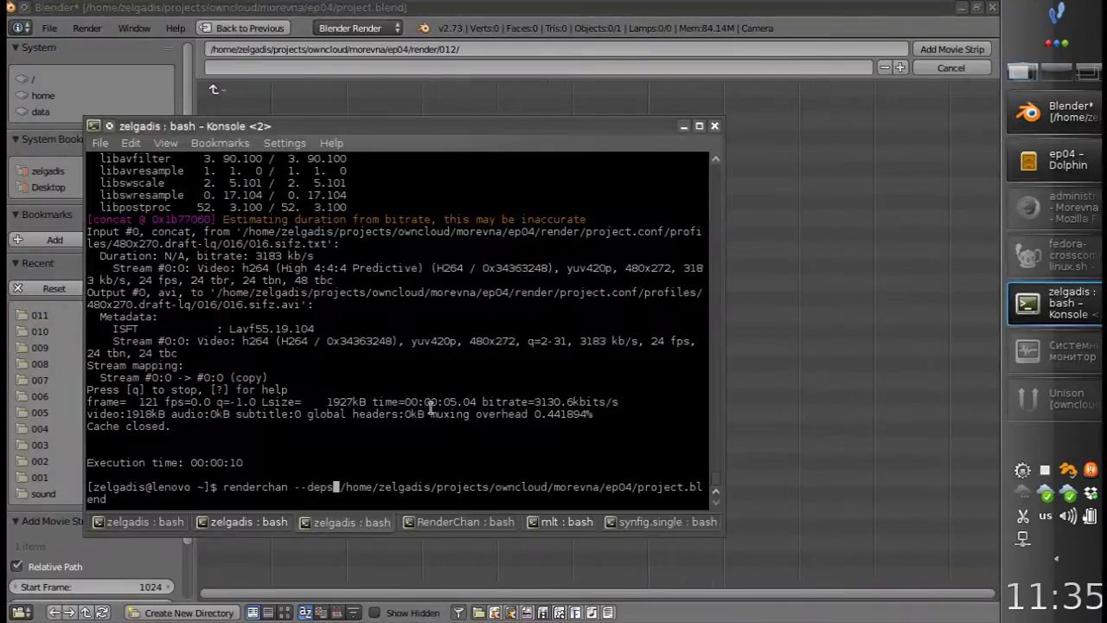
pyautogui.press('Return')
pyautogui.press('Up')
pyautogui.press('Up')
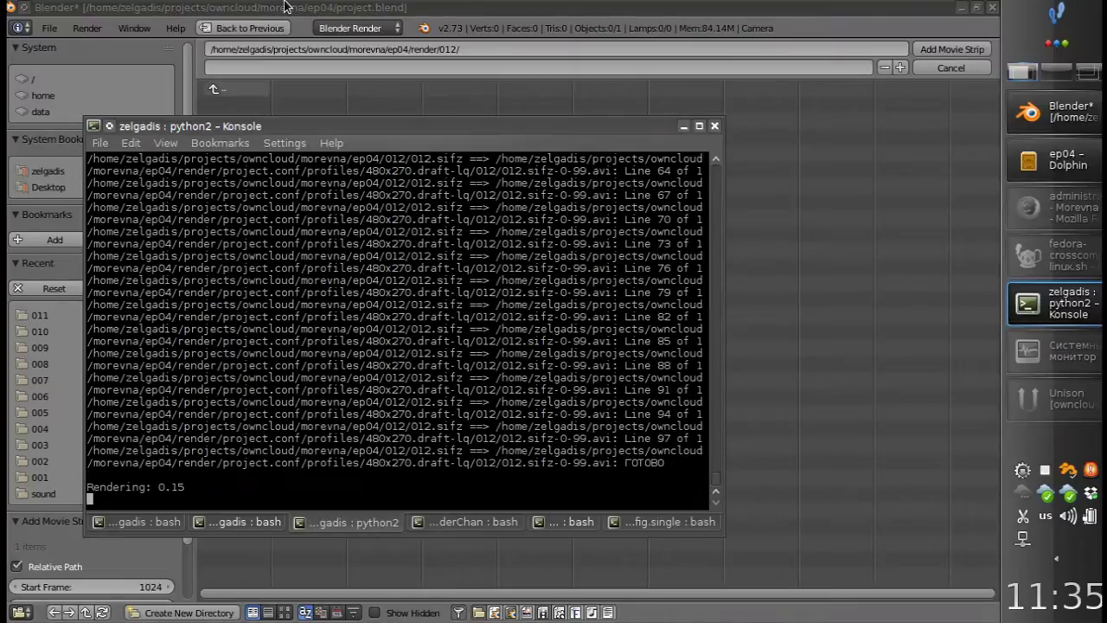
pyautogui.click(223, 91)
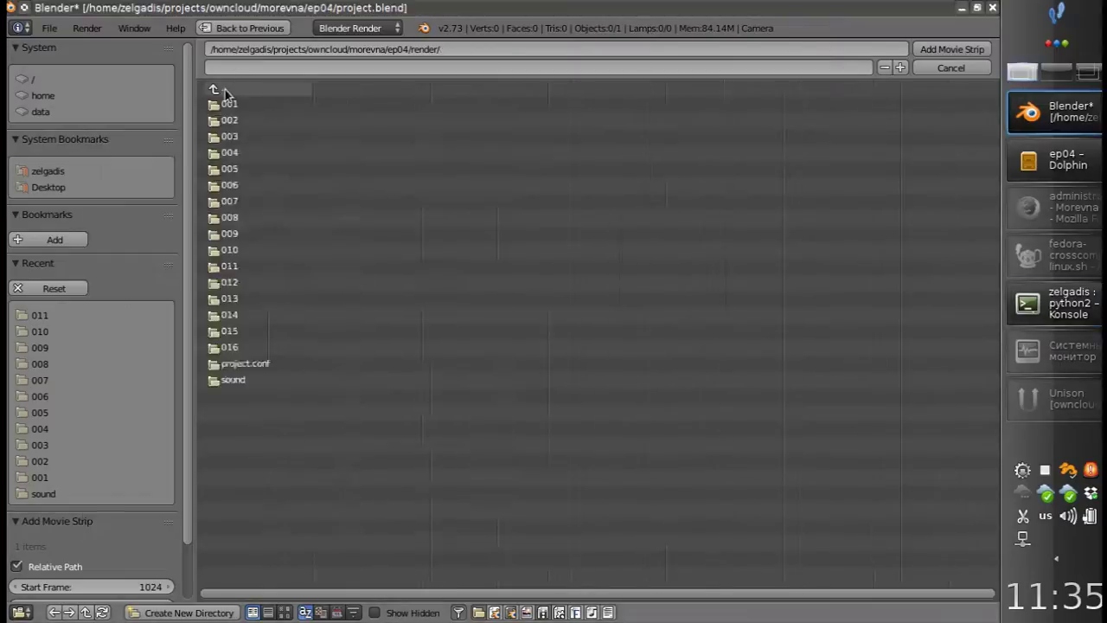
pyautogui.click(243, 59)
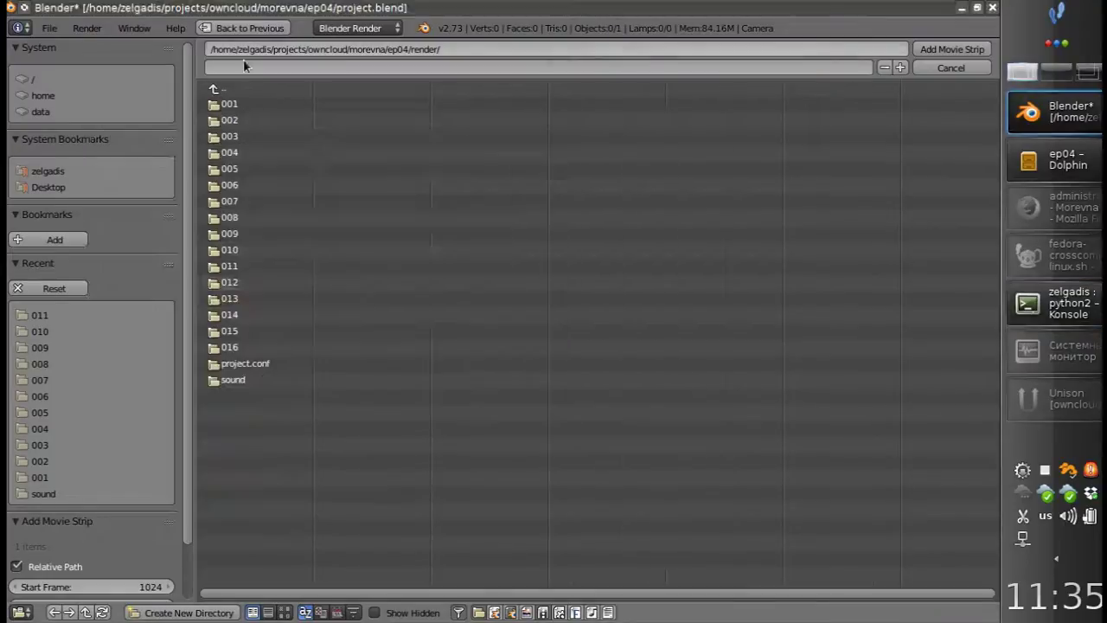
pyautogui.doubleClick(238, 104)
# Drop the 012 strip right after 011, lower system volume, and preview playback
pyautogui.click(421, 496)
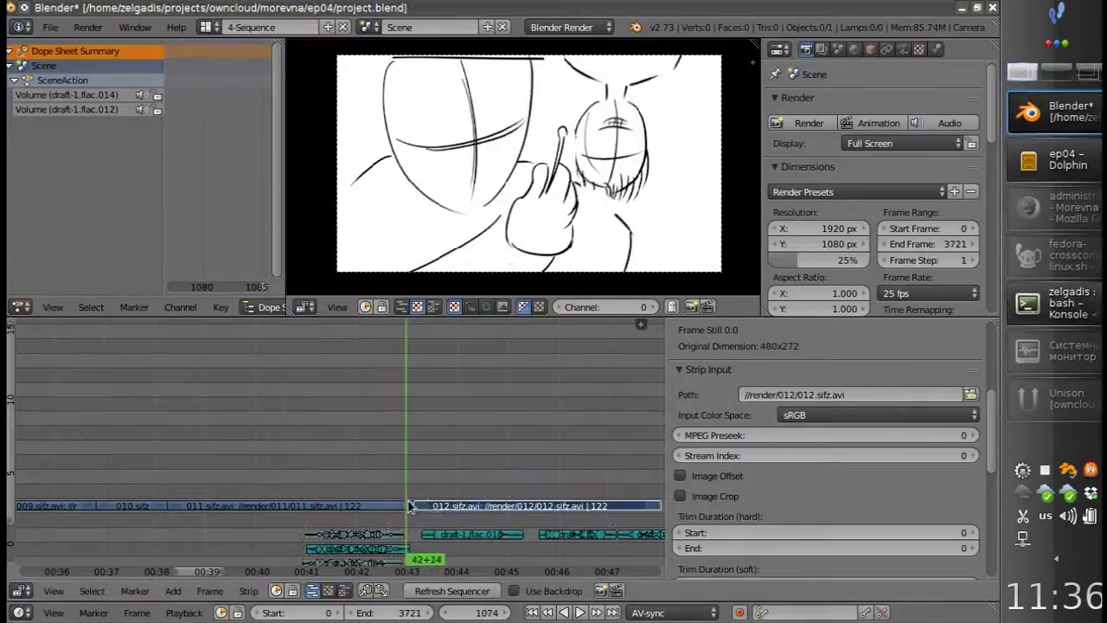
pyautogui.press('g')
pyautogui.click(396, 519)
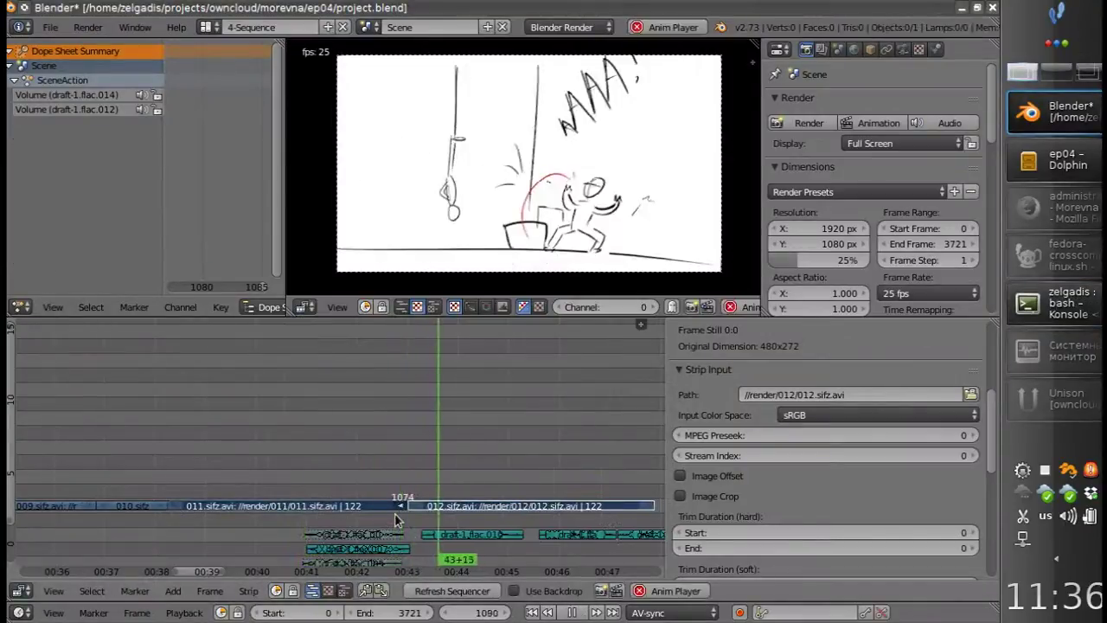
pyautogui.click(1070, 516)
pyautogui.moveTo(723, 464); pyautogui.dragTo(722, 491)
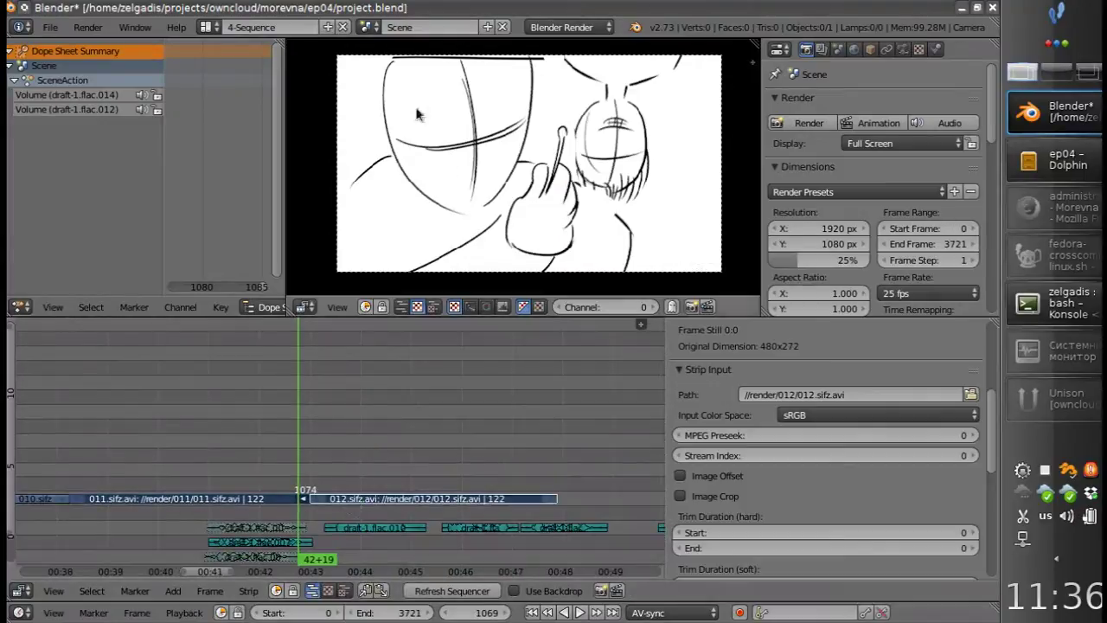
pyautogui.hotkey('alt', 'a')
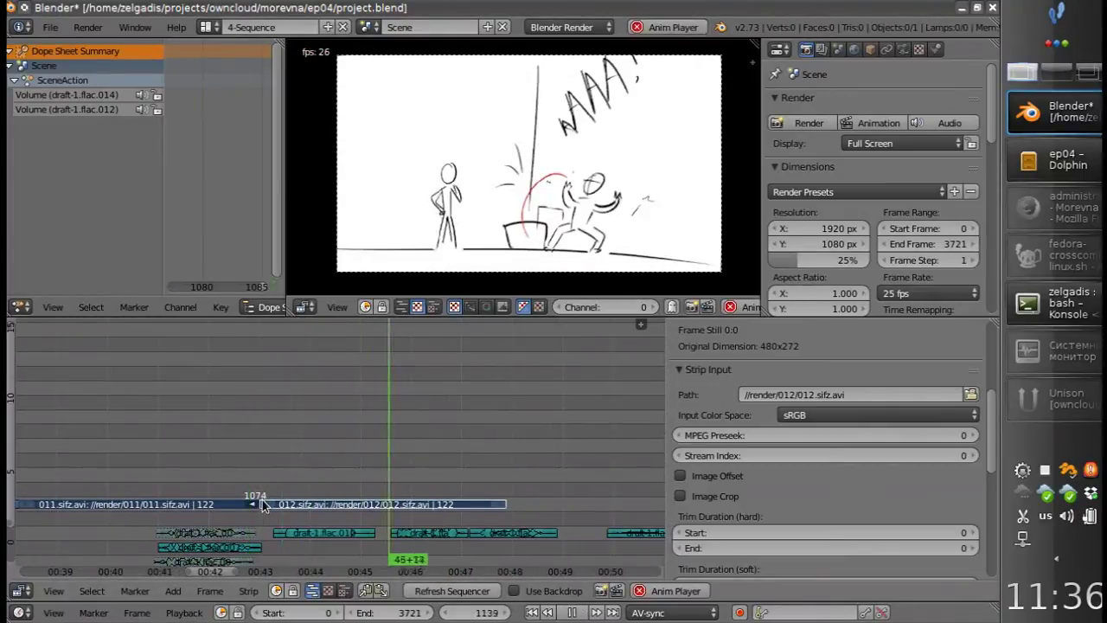
pyautogui.press('Escape')
# Add render/013/013.sifz.avi as a movie strip placed after 012
pyautogui.rightClick(450, 540)
pyautogui.rightClick(430, 509)
pyautogui.hotkey('shift', 'a')
pyautogui.click(381, 443)
pyautogui.click(216, 90)
pyautogui.click(244, 288)
pyautogui.doubleClick(245, 105)
pyautogui.click(451, 503)
pyautogui.click(465, 503)
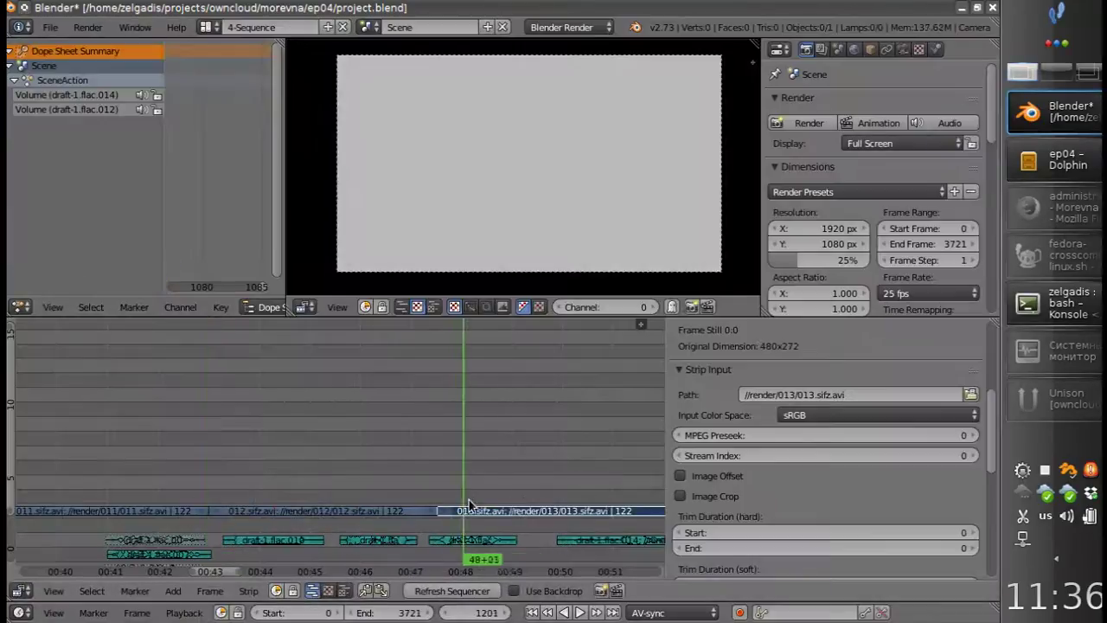
# Open 013.sifz in Synfig Studio, close it, then open 014.sifz
pyautogui.click(1055, 159)
pyautogui.click(337, 394)
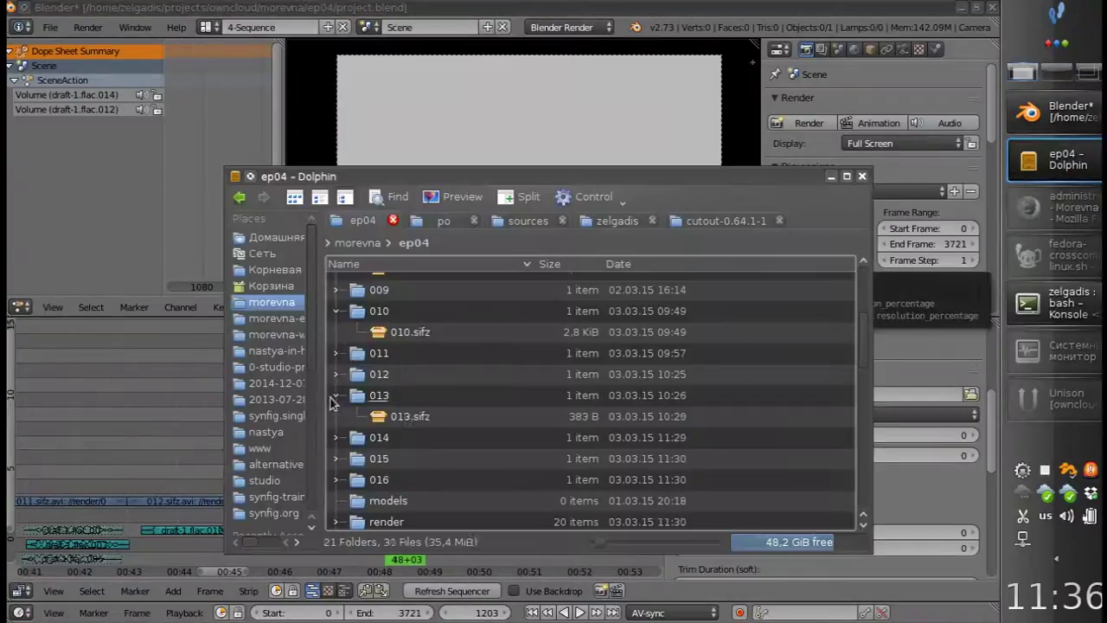
pyautogui.doubleClick(398, 416)
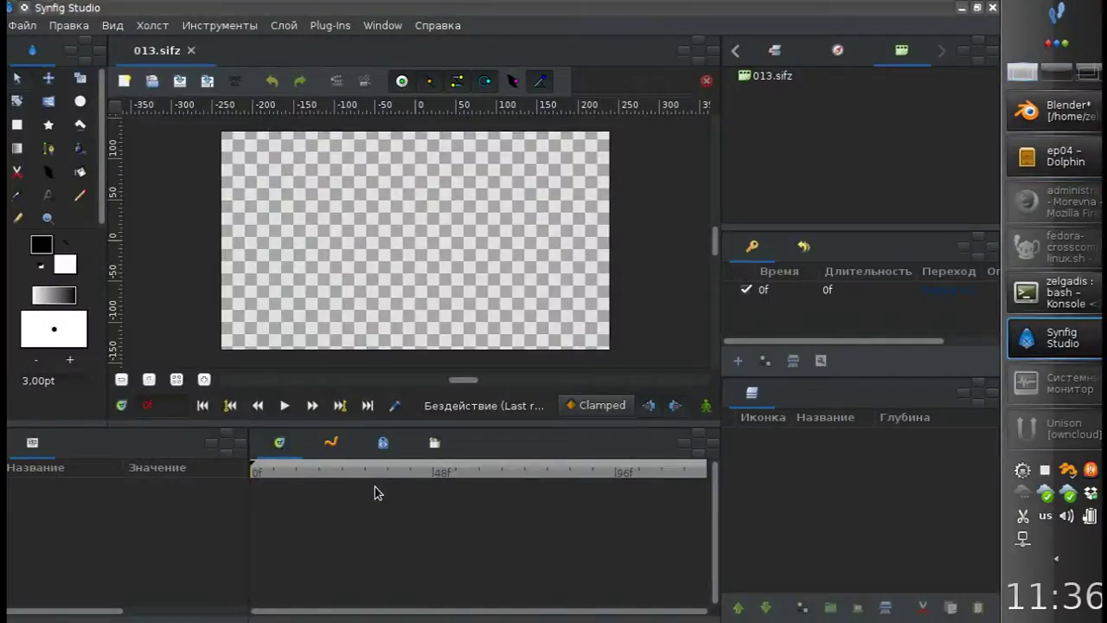
pyautogui.click(992, 7)
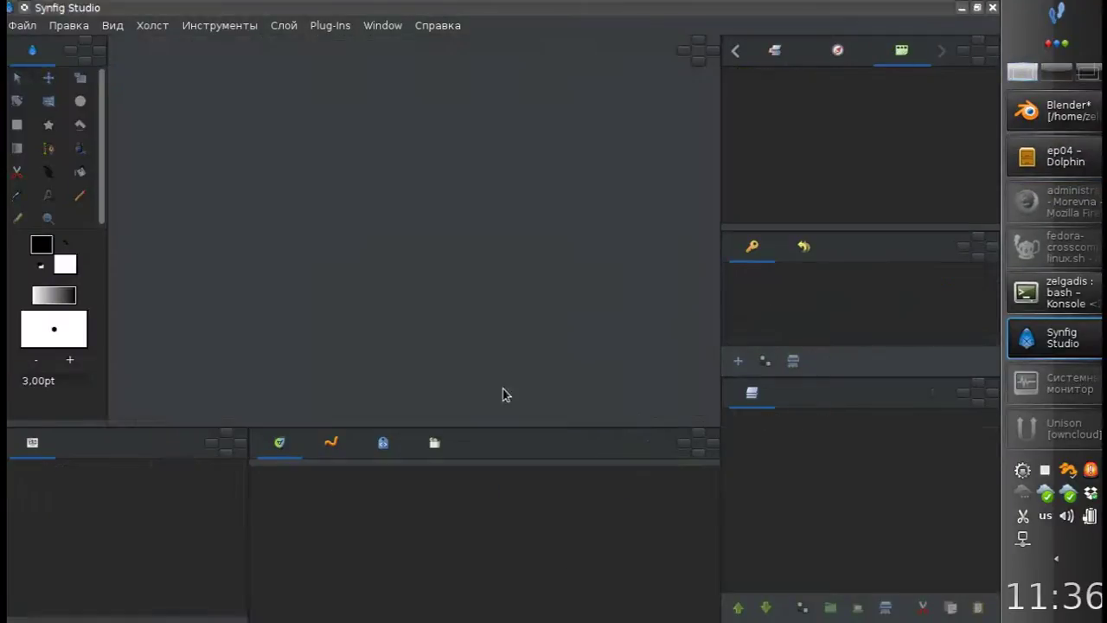
pyautogui.doubleClick(374, 432)
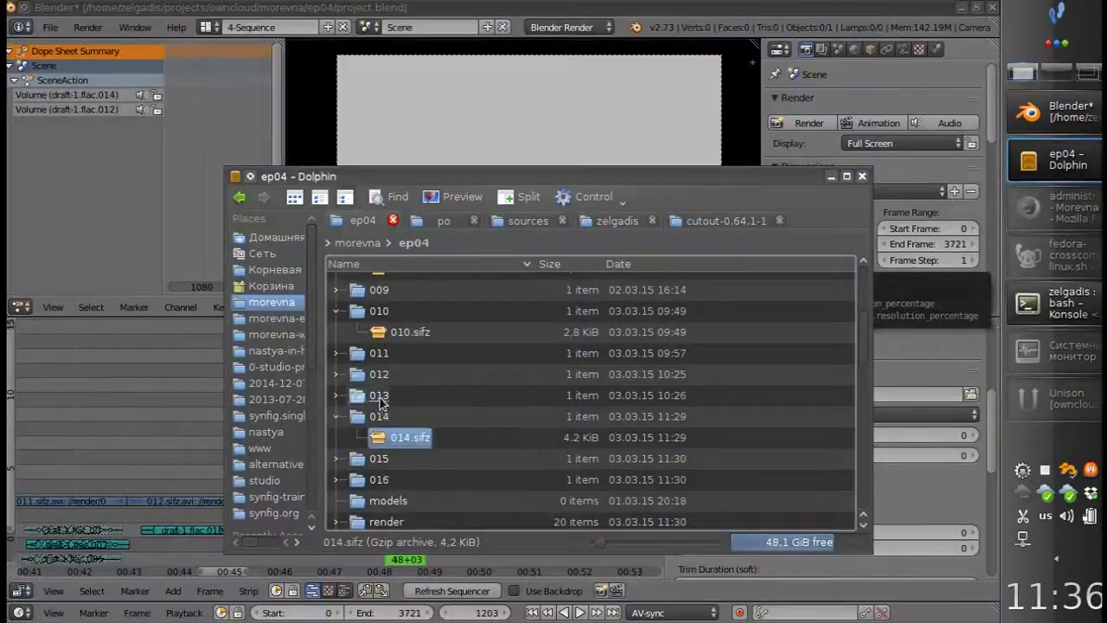
# Add render/014/014.sifz.avi and slide it up against the 012 strip
pyautogui.rightClick(380, 401)
pyautogui.press('Escape')
pyautogui.click(312, 500)
pyautogui.hotkey('shift', 'a')
pyautogui.click(314, 459)
pyautogui.click(212, 86)
pyautogui.click(249, 275)
pyautogui.doubleClick(247, 102)
pyautogui.moveTo(415, 501); pyautogui.dragTo(385, 501)
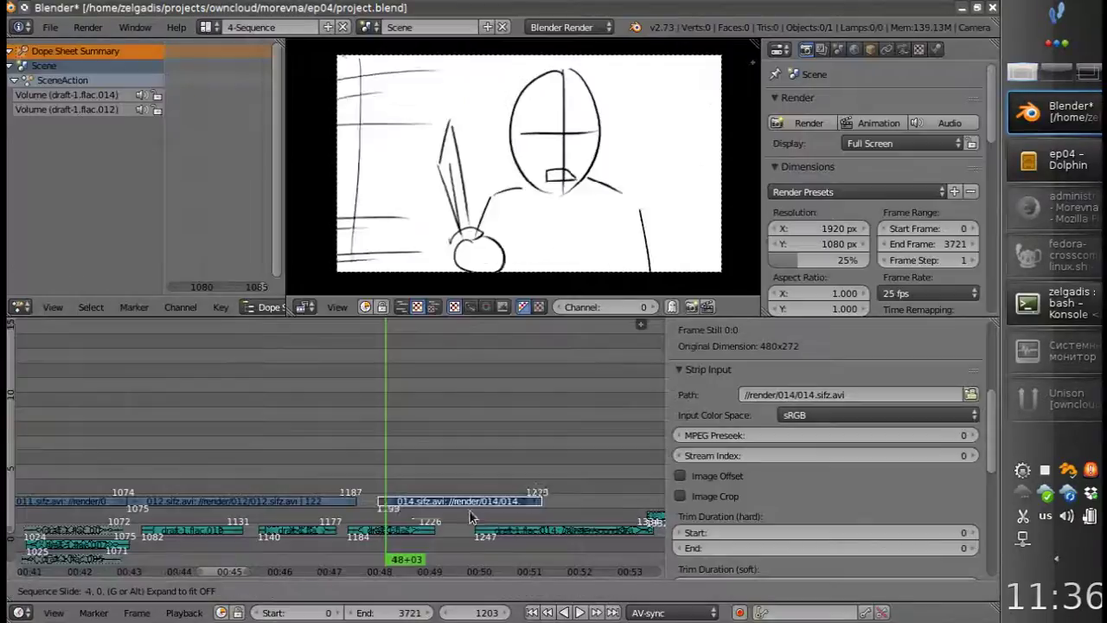
# Move the draft audio strip and the 014 strip earlier, checking with playback
pyautogui.hotkey('alt', 'a')
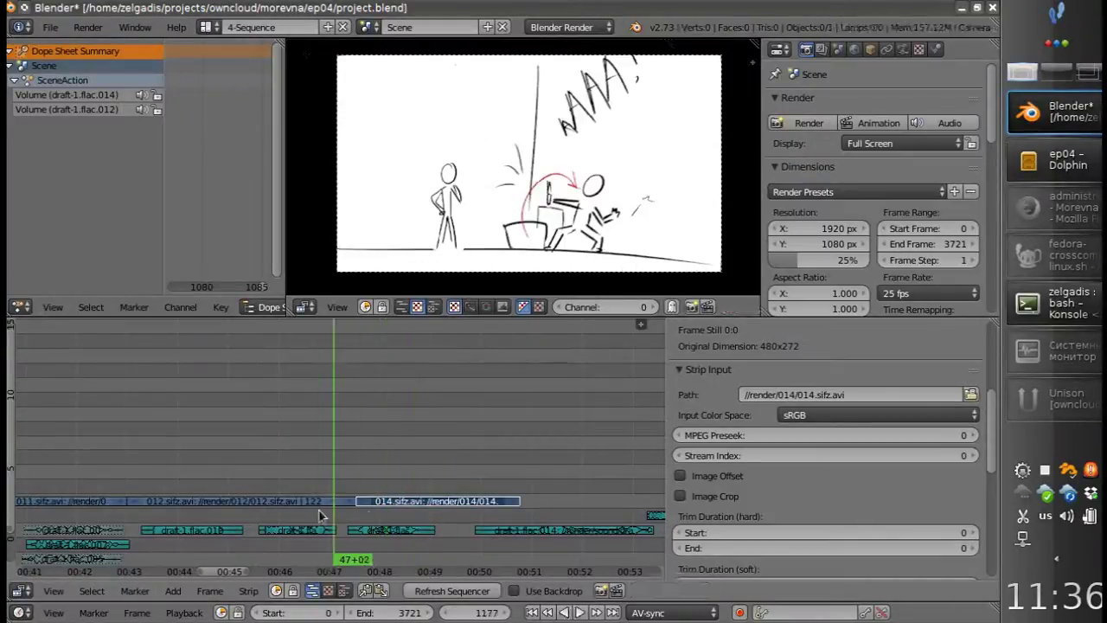
pyautogui.press('Escape')
pyautogui.rightClick(385, 530)
pyautogui.press('g')
pyautogui.click(393, 538)
pyautogui.rightClick(389, 501)
pyautogui.press('g')
pyautogui.click(385, 505)
pyautogui.hotkey('alt', 'a')
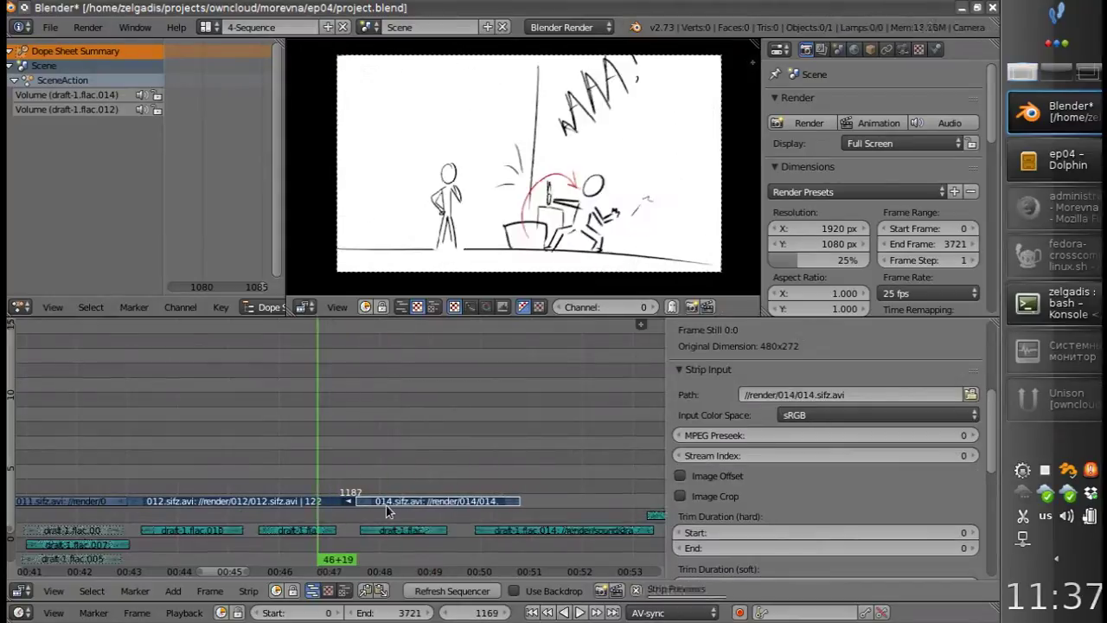
pyautogui.hscroll(2, 356, 516)
pyautogui.hotkey('alt', 'a')
# Add 015.sifz.avi after 014 and play through to frame 1312
pyautogui.click(466, 503)
pyautogui.hotkey('shift', 'a')
pyautogui.click(406, 502)
pyautogui.doubleClick(244, 104)
pyautogui.hotkey('alt', 'a')
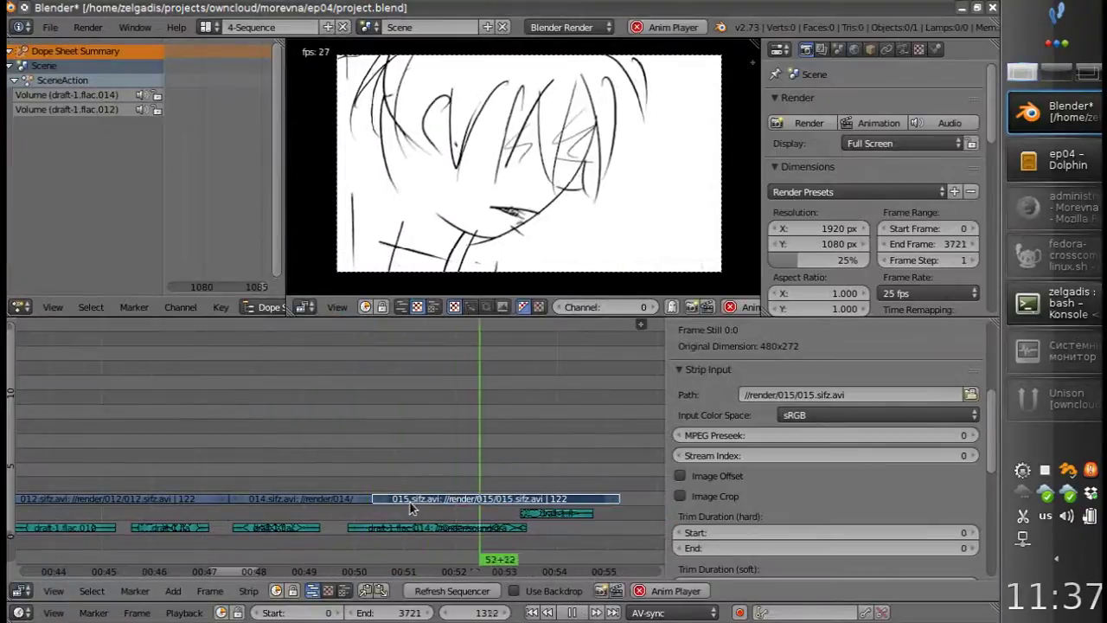
pyautogui.hotkey('alt', 'a')
pyautogui.scroll(3, 415, 493)
# Cut the draft audio strip in two at the current frame with K
pyautogui.moveTo(421, 482); pyautogui.dragTo(354, 452)
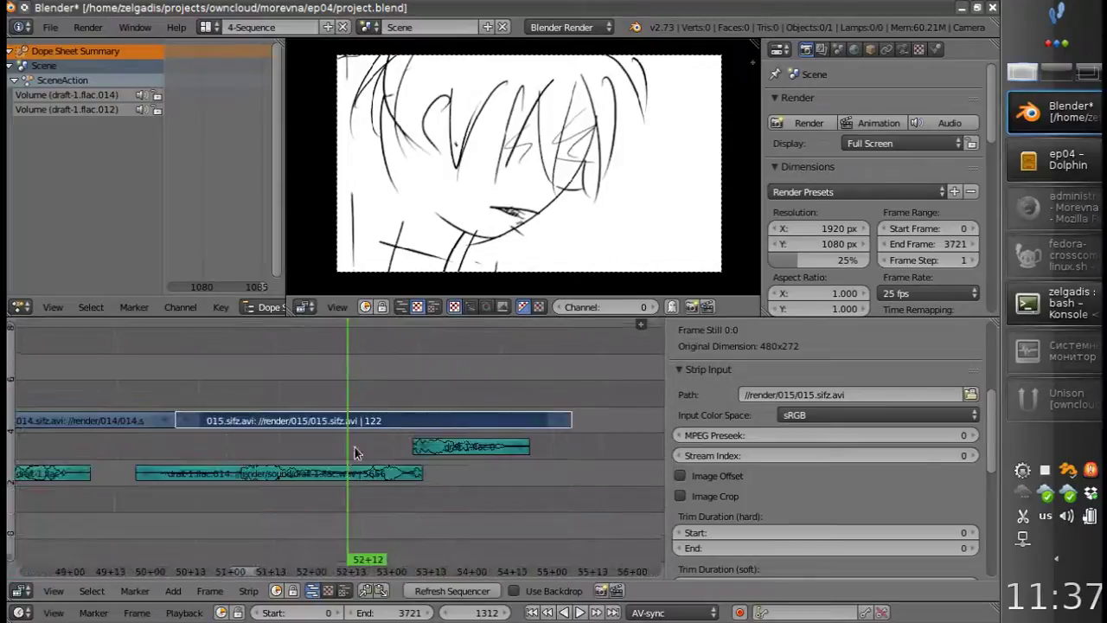
pyautogui.rightClick(340, 481)
pyautogui.press('k')
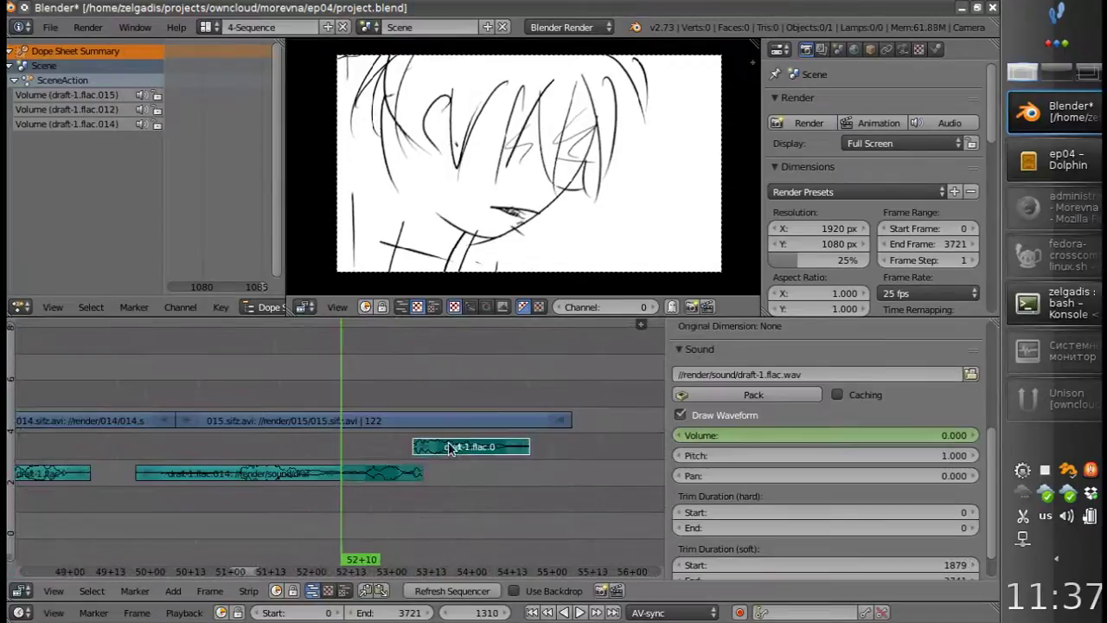
# Add render/016/016.sifz.avi and move it to start at frame 1322 after 015
pyautogui.rightClick(544, 426)
pyautogui.hotkey('shift', 'a')
pyautogui.click(320, 415)
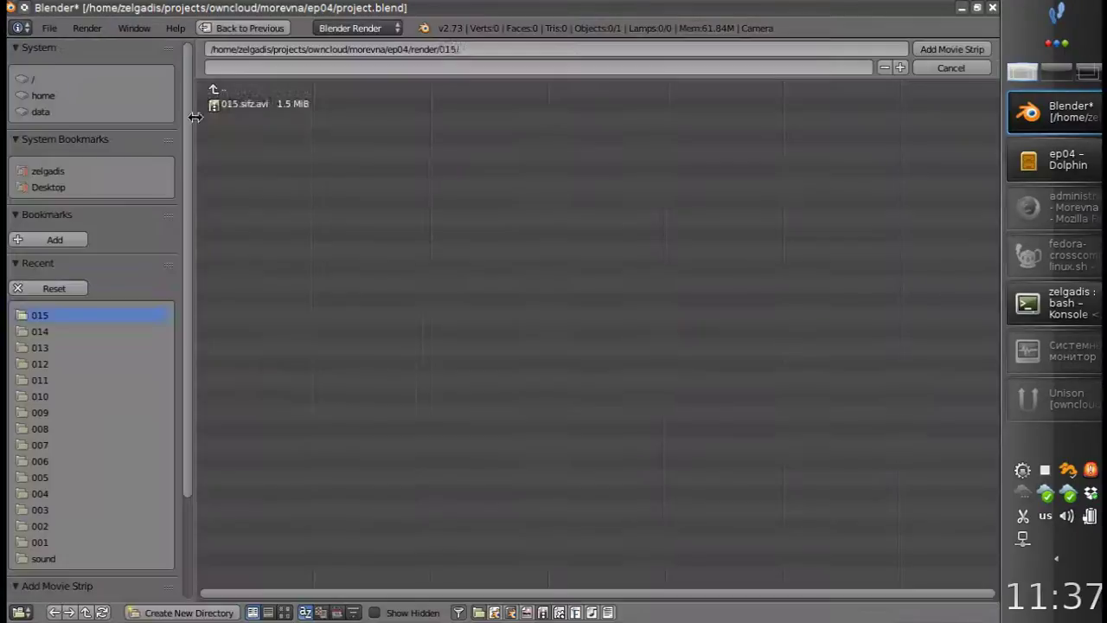
pyautogui.click(237, 345)
pyautogui.doubleClick(237, 105)
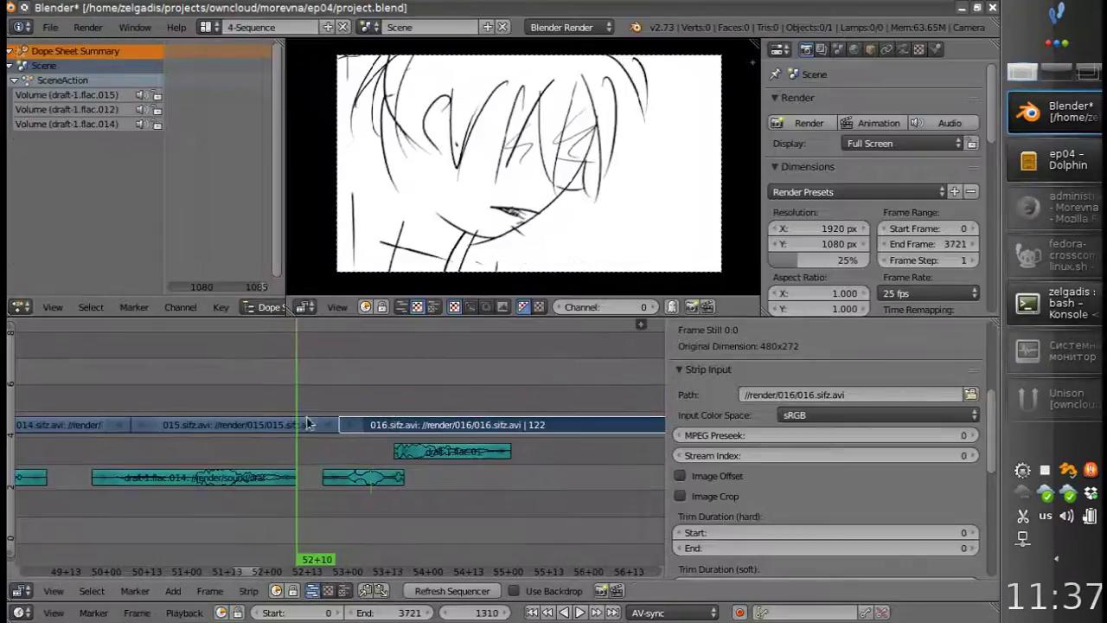
pyautogui.press('Escape')
pyautogui.press('g')
pyautogui.click(423, 434)
pyautogui.rightClick(324, 482)
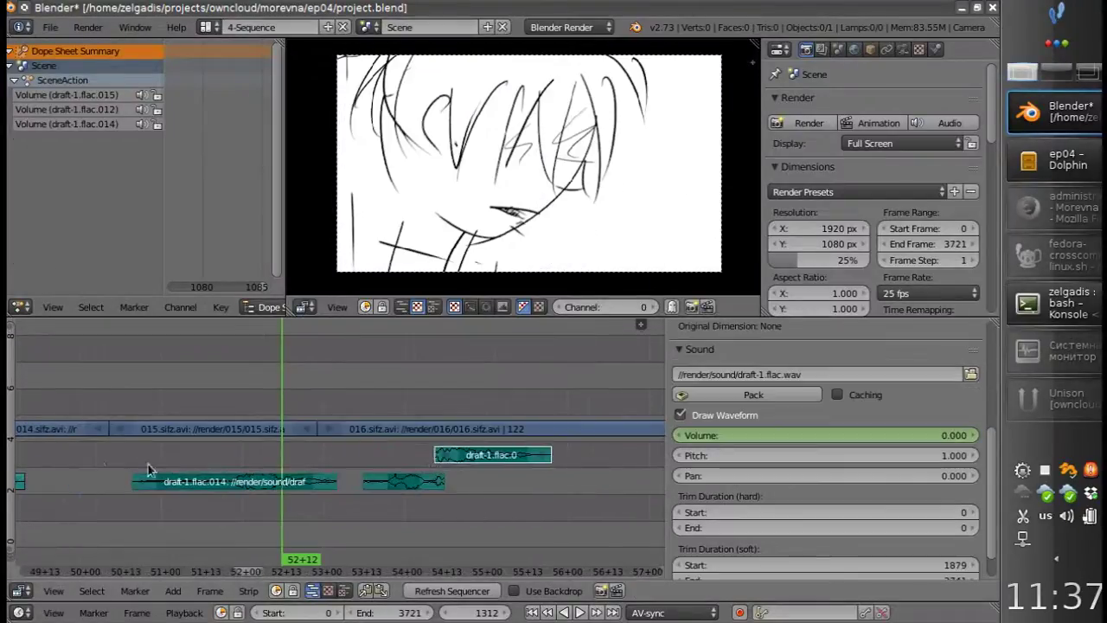